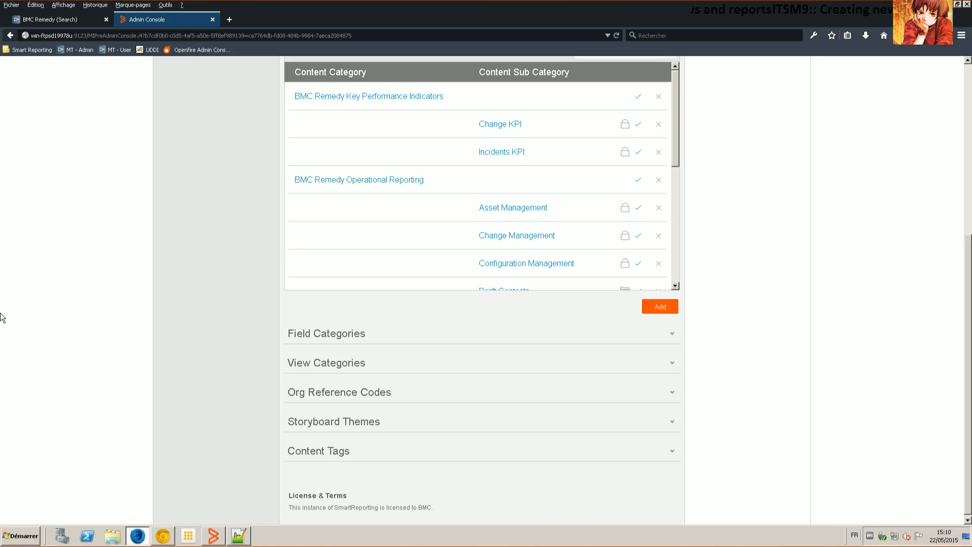
scroll(1, 314, "up", 7)
key("ctrl+Tab")
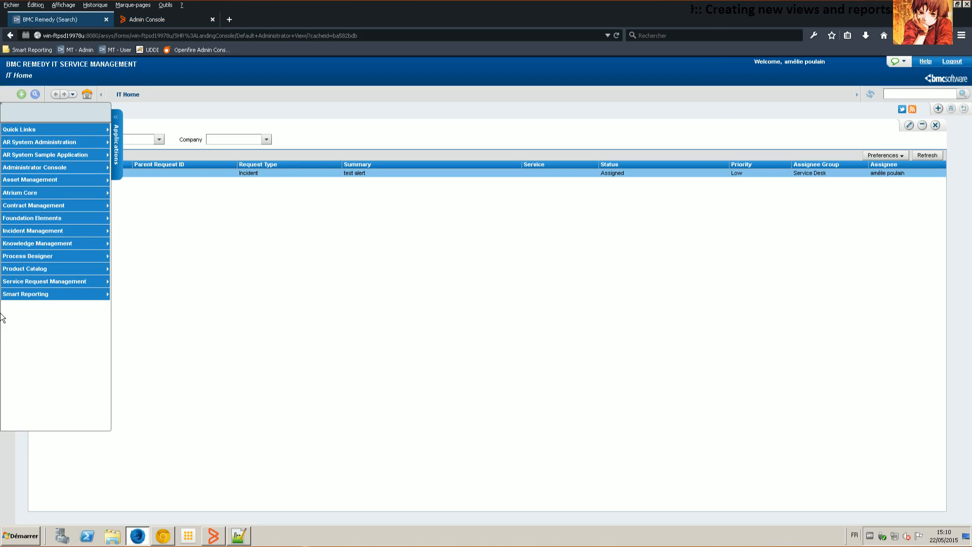
mouse_move(55, 294)
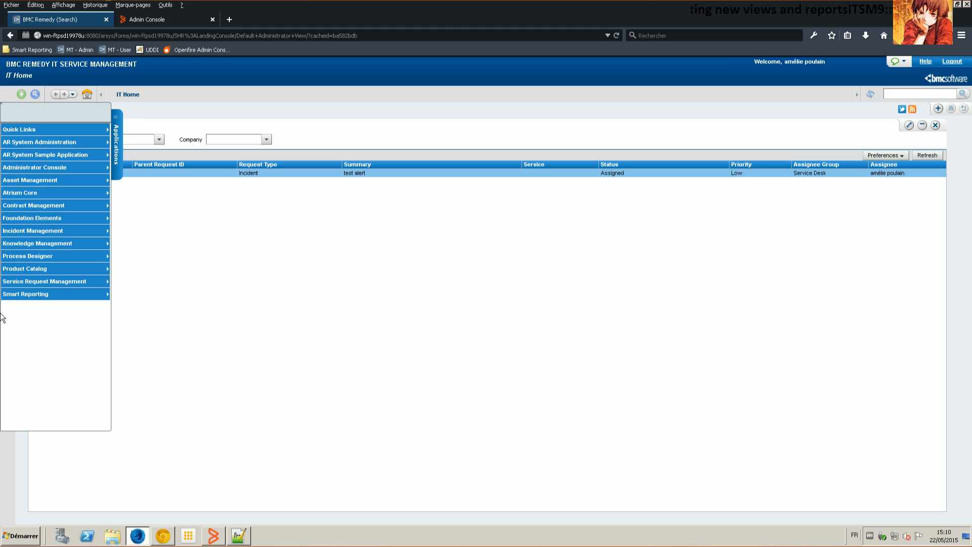
key("alt+Tab")
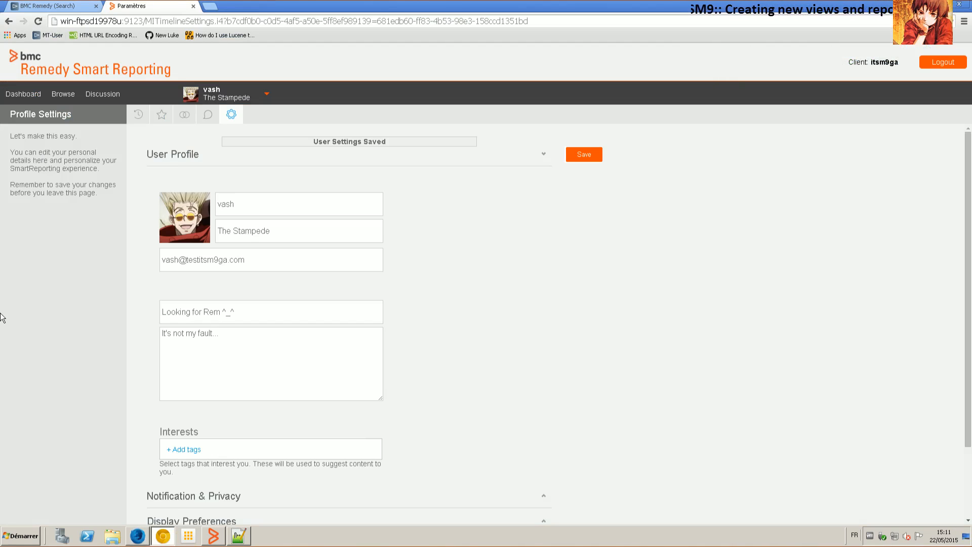
left_click(163, 536)
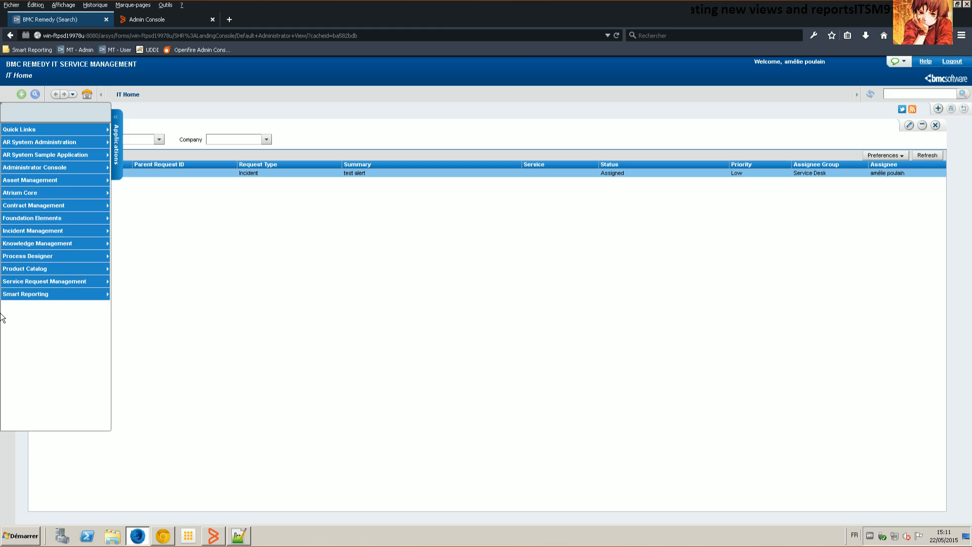
left_click(138, 536)
Step: Switch to BMC Remedy Developer Studio and create a new regular form
left_click(213, 536)
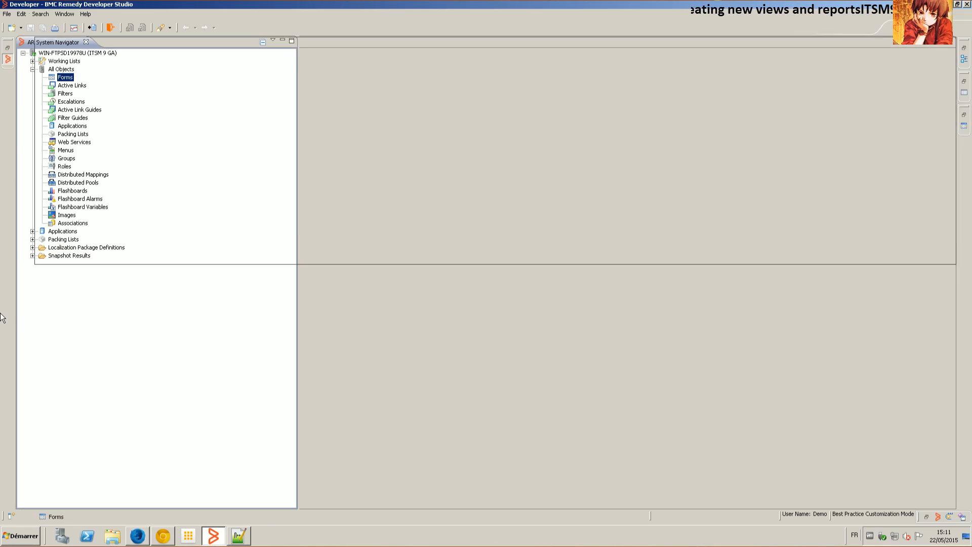
right_click(62, 76)
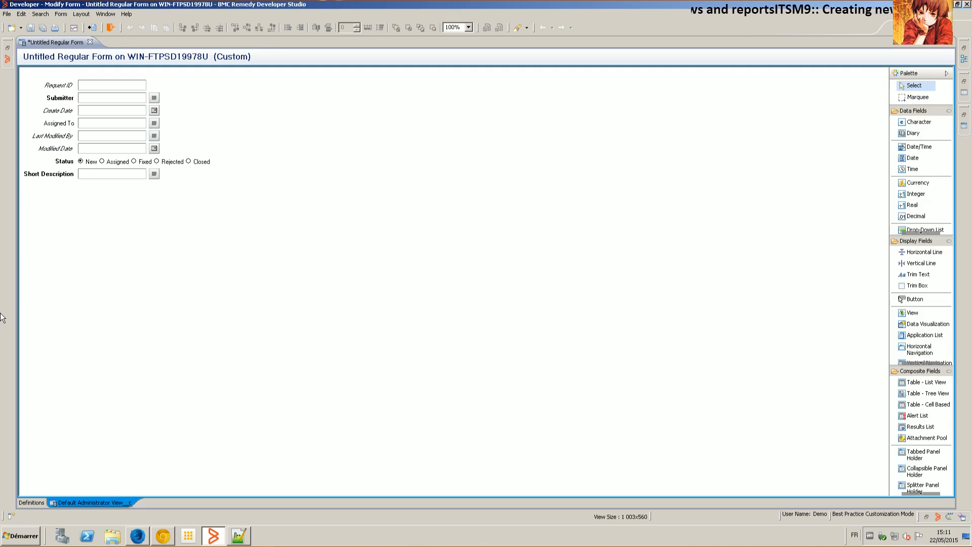
Step: Set the default value of the Submitter field to $USER$ and of the Short Description field to "Community data"
double_click(112, 97)
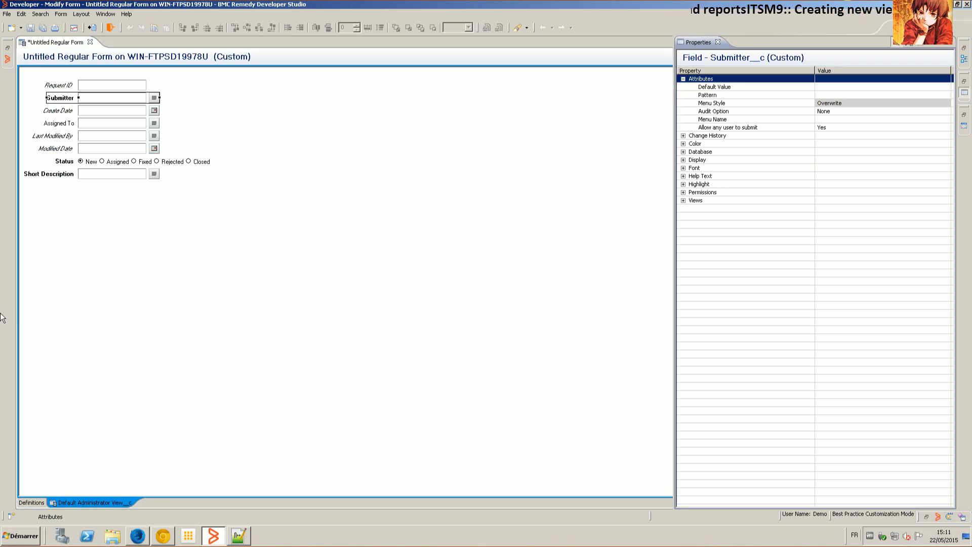
left_click(838, 86)
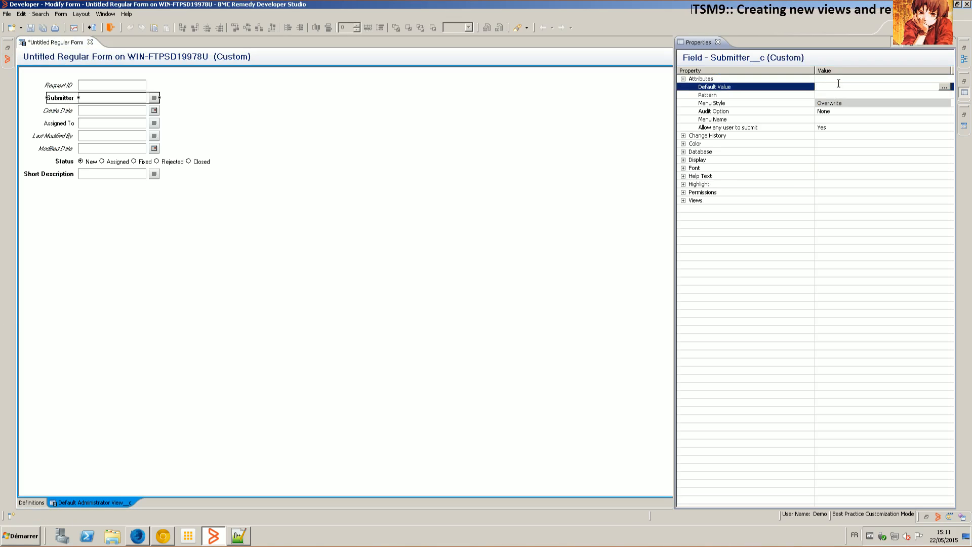
type("$USER$")
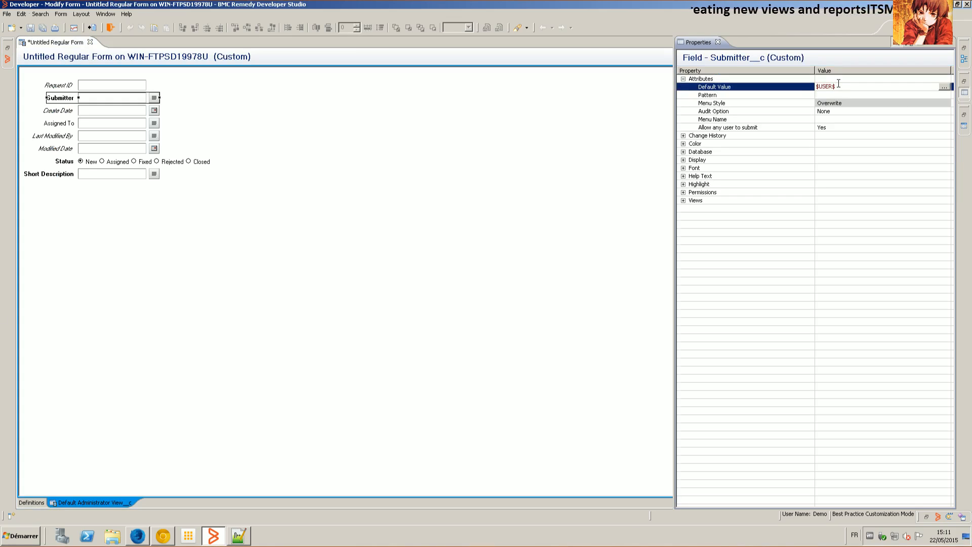
left_click(112, 173)
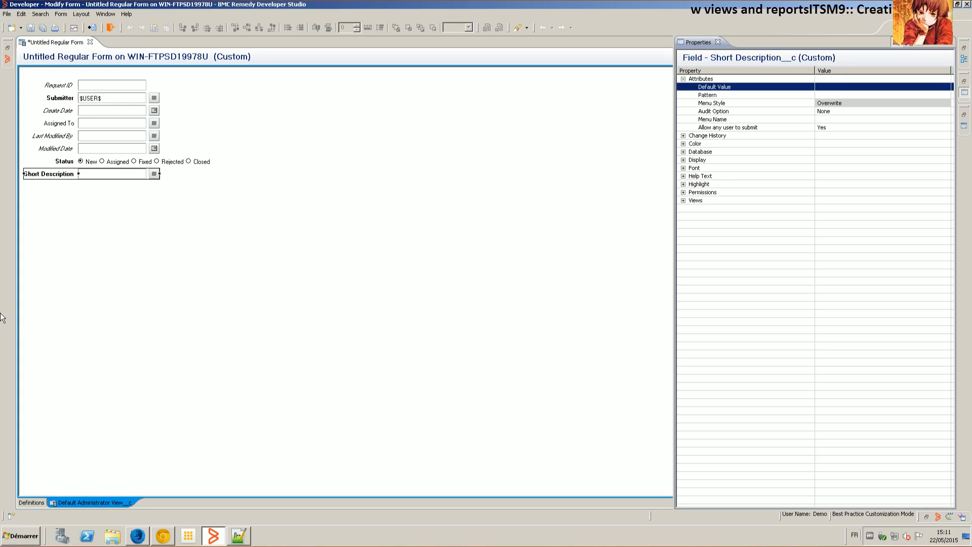
left_click(846, 86)
type("Community data")
key("Return")
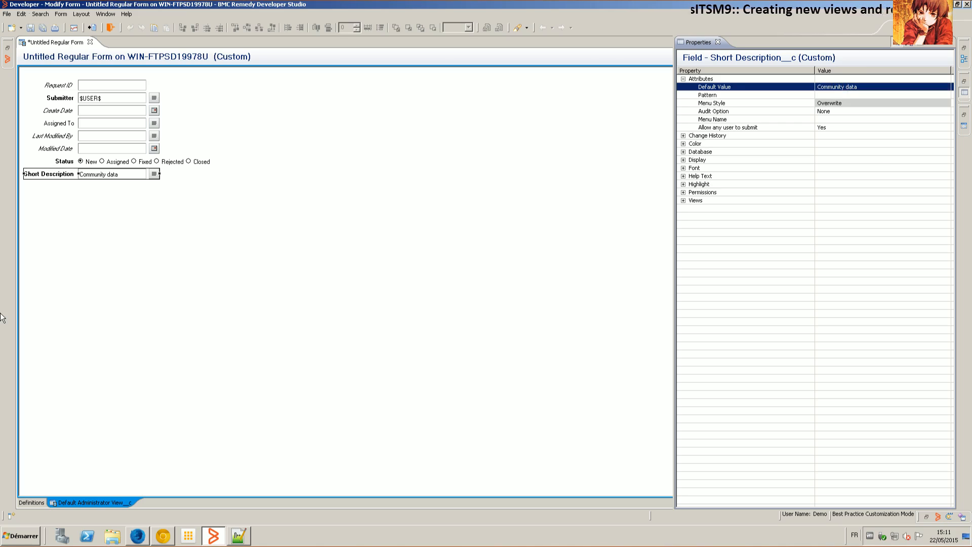
Step: Try to grant the Public group permission on the Submitter and Short Description fields together
left_click(114, 98)
left_click(116, 172, "ctrl")
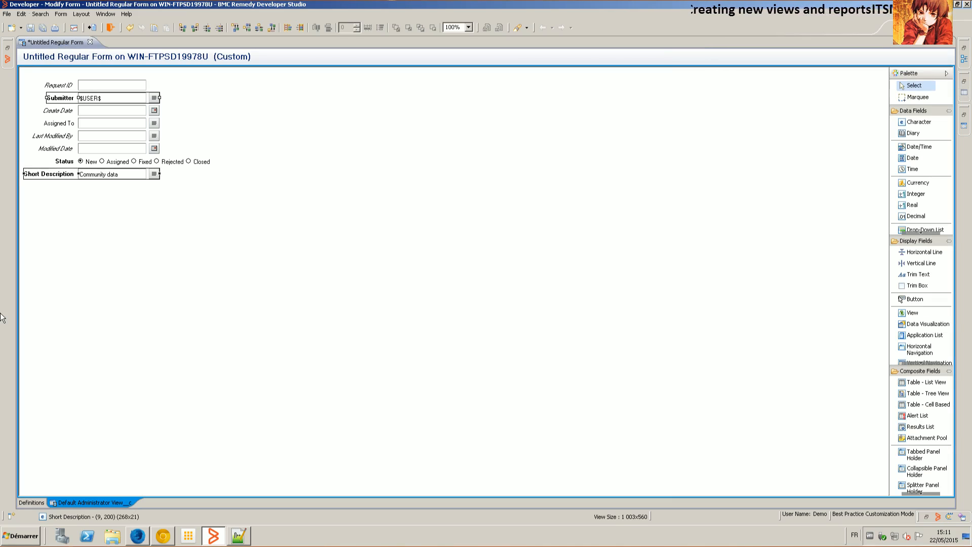
right_click(116, 173)
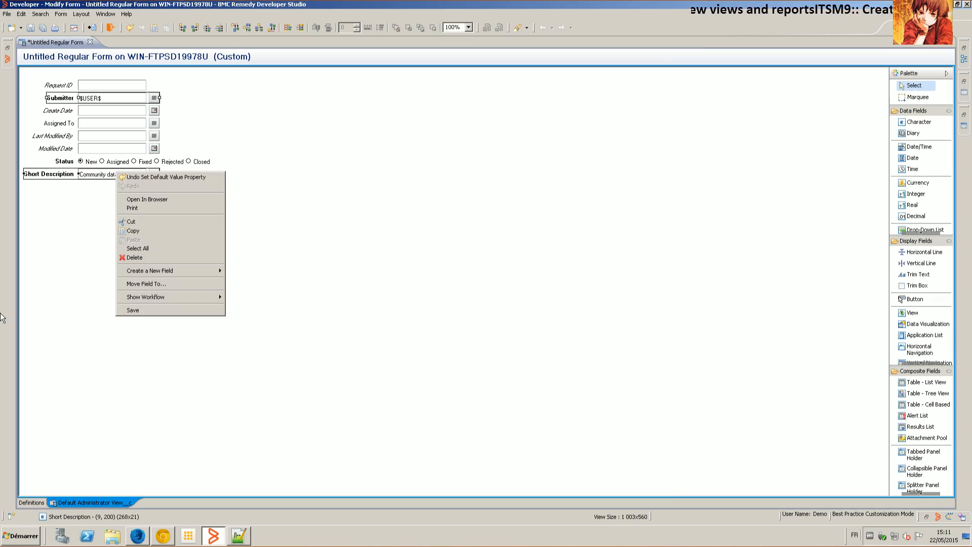
left_click(964, 93)
left_click(683, 193)
left_click(845, 200)
left_click(944, 200)
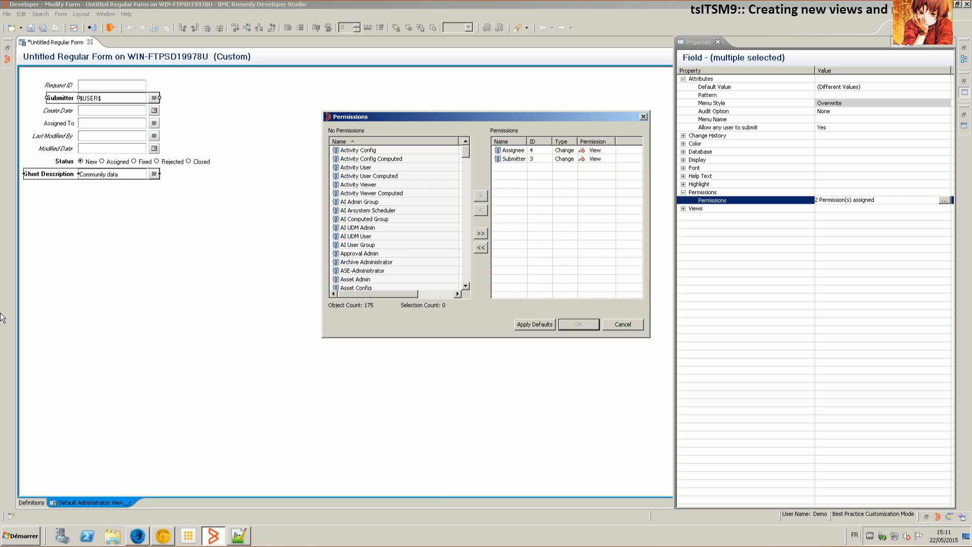
left_click(358, 185)
key("p")
double_click(348, 219)
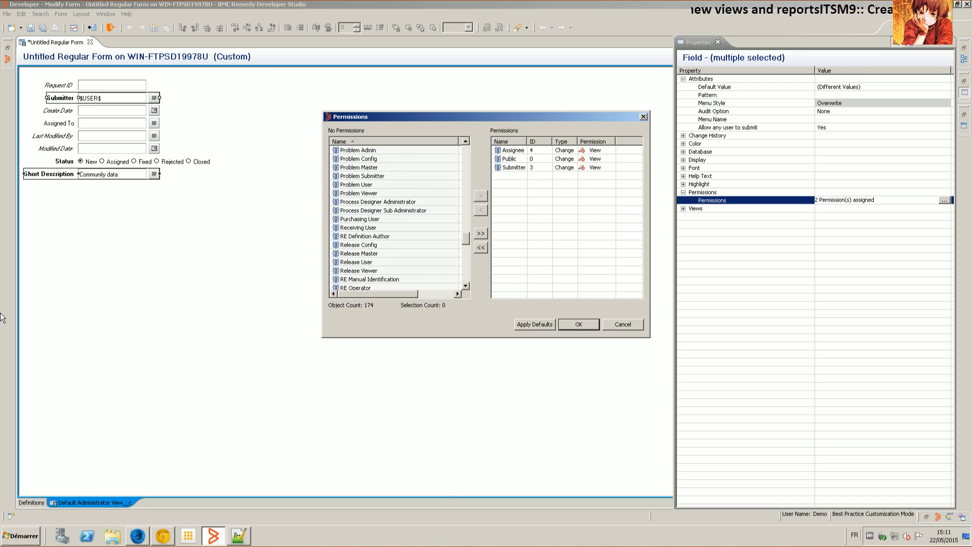
double_click(513, 159)
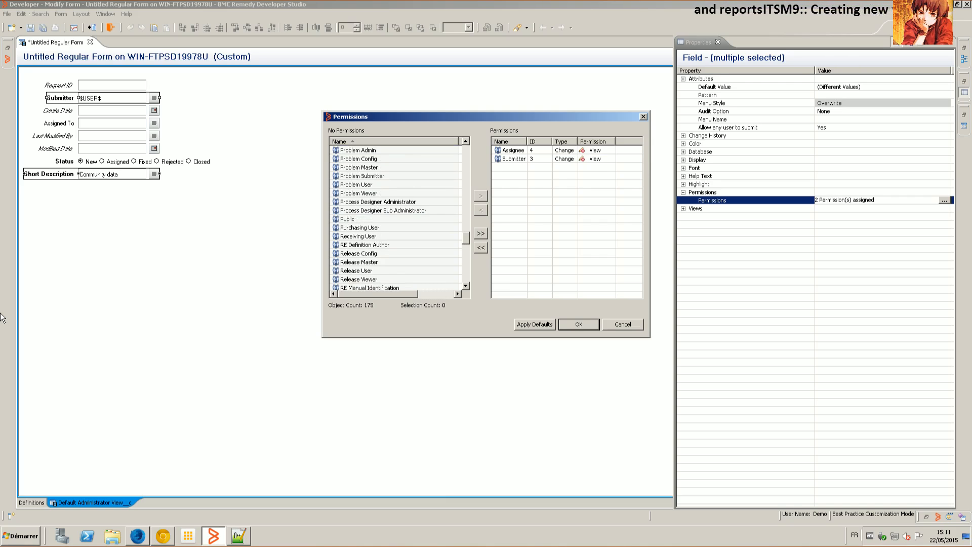
left_click(579, 324)
Step: Create a Date/Time field and an Integer field in the current view of the form
right_click(261, 111)
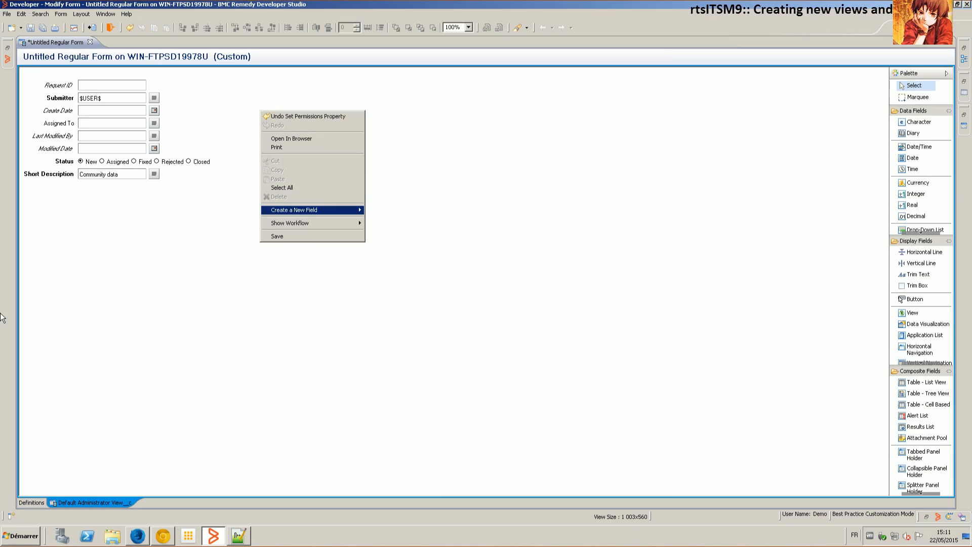
mouse_move(304, 210)
mouse_move(391, 210)
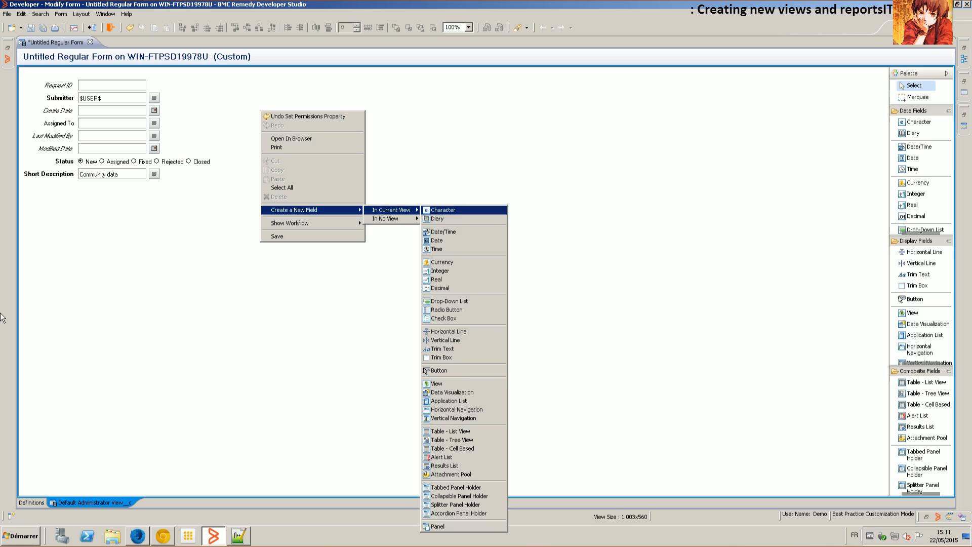
left_click(443, 232)
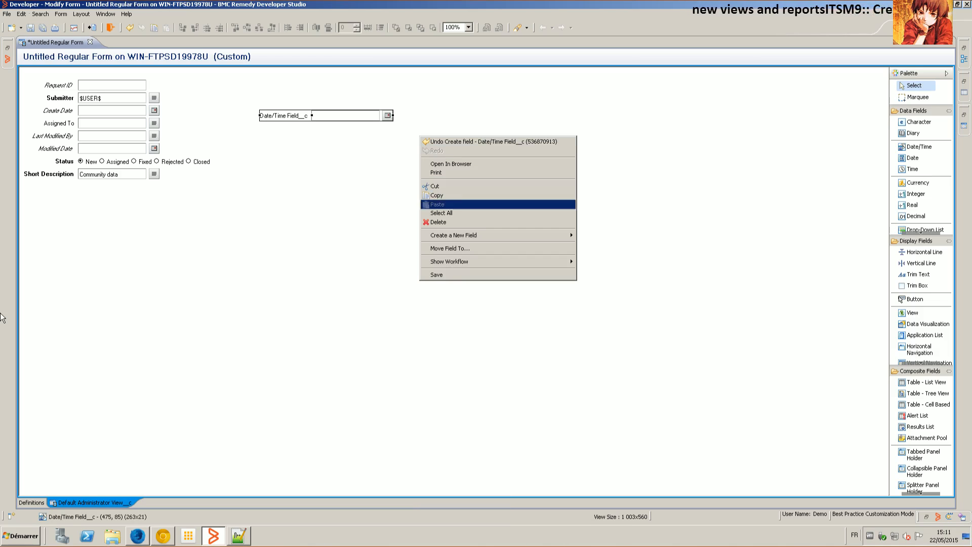
mouse_move(497, 235)
mouse_move(603, 235)
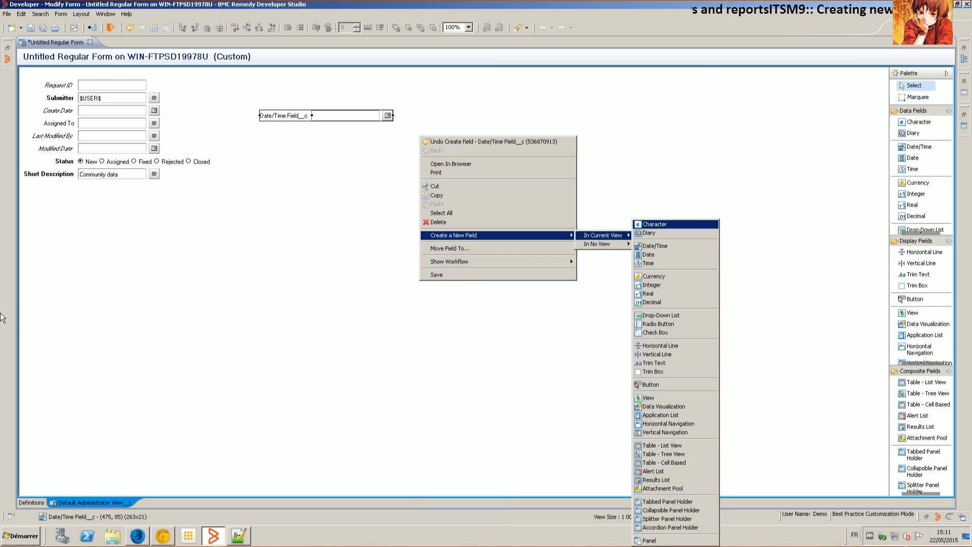
left_click(652, 284)
Step: Arrange the two new fields beside the default fields, with the Integer field directly below the Date/Time field
left_click_drag(441, 141, 434, 117)
mouse_move(285, 116)
left_mouse_down()
mouse_move(322, 118)
mouse_move(294, 100)
left_mouse_up()
left_click_drag(434, 117, 294, 121)
Step: Set the database name of the new Date/Time field to dh_moved
double_click(295, 99)
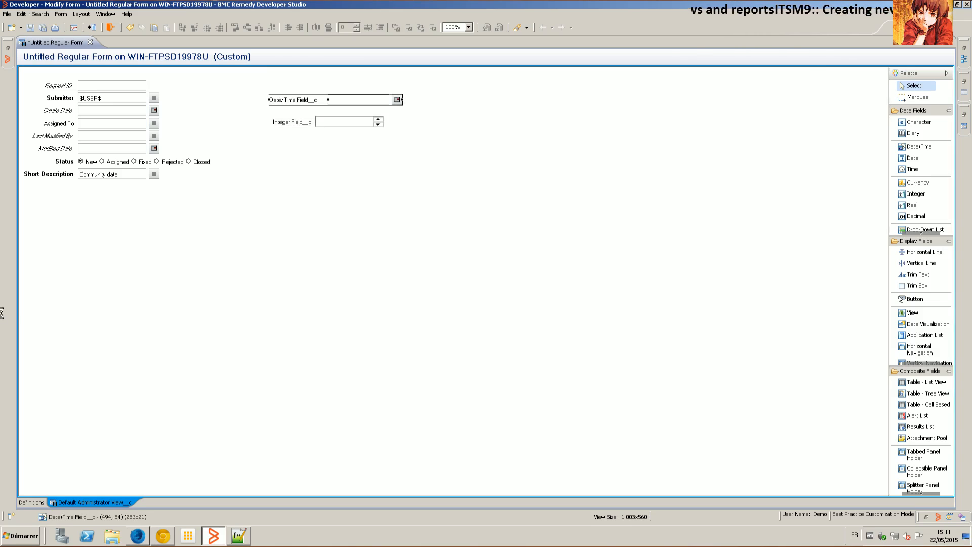
left_click(684, 127)
left_click(840, 167)
type("dh_moved")
key("Return")
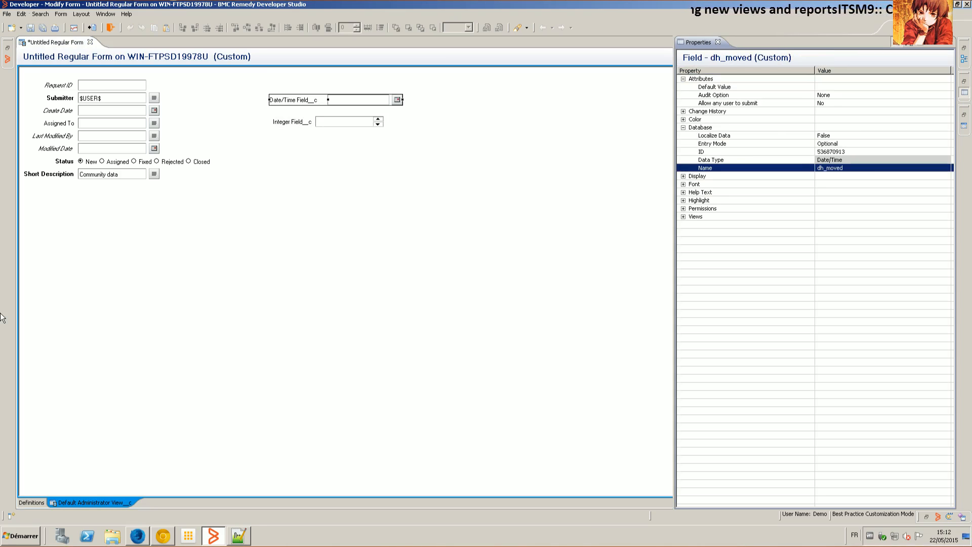
Step: Set the display label of the dh_moved field to "Moved the"
left_click(683, 176)
left_click(839, 183)
type("Da")
type("oved the")
key("Return")
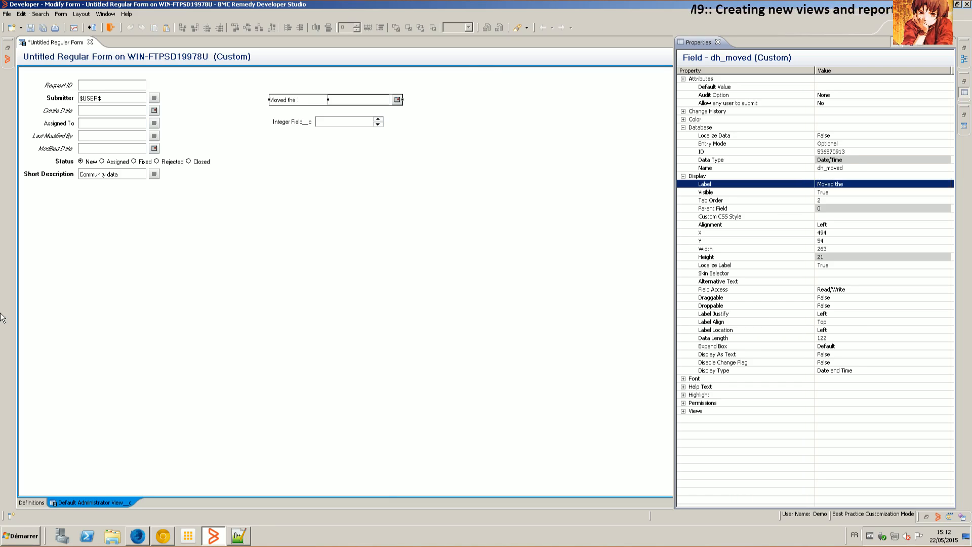
Step: Set the database name of the new Integer field to nb_moved
left_click(328, 122)
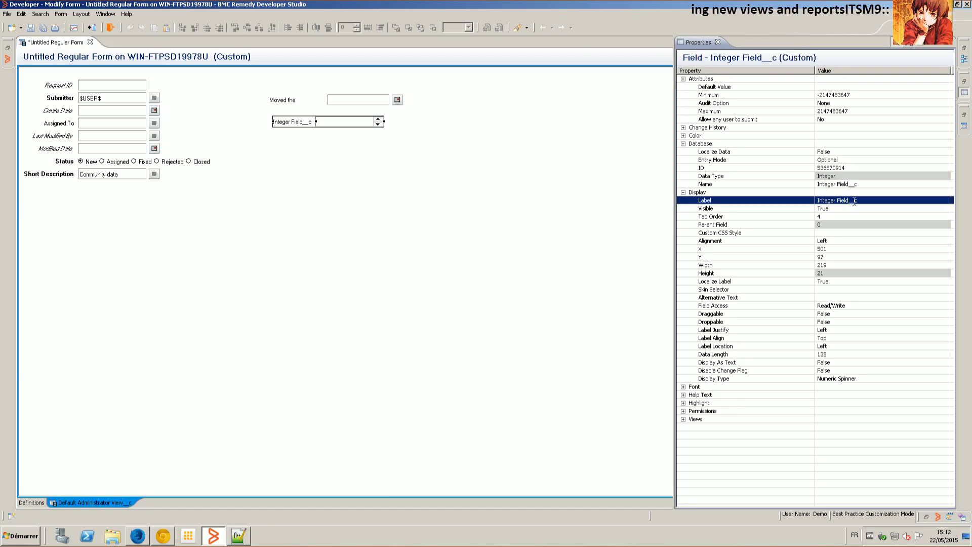
left_click(841, 184)
type("nb_movde")
key("Return")
left_click(844, 184)
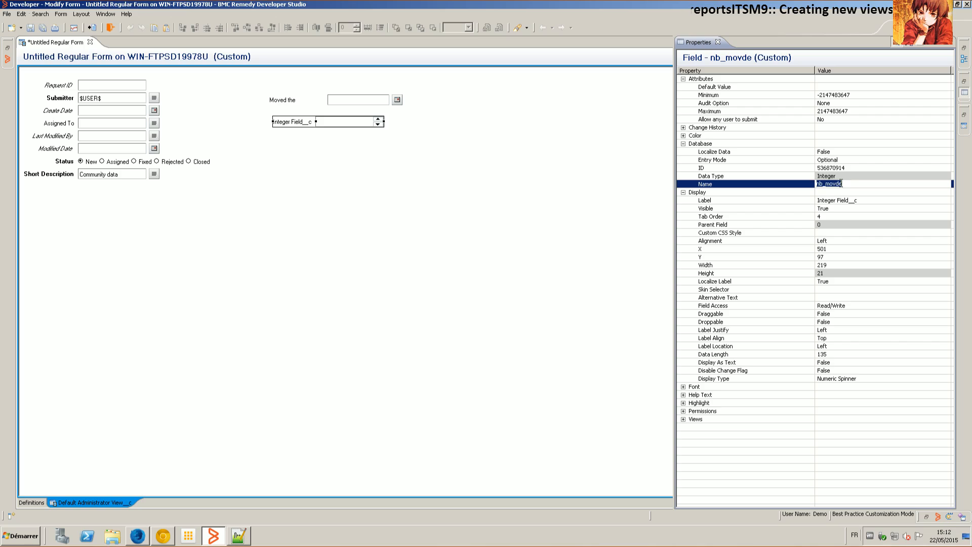
type("e")
key("Return")
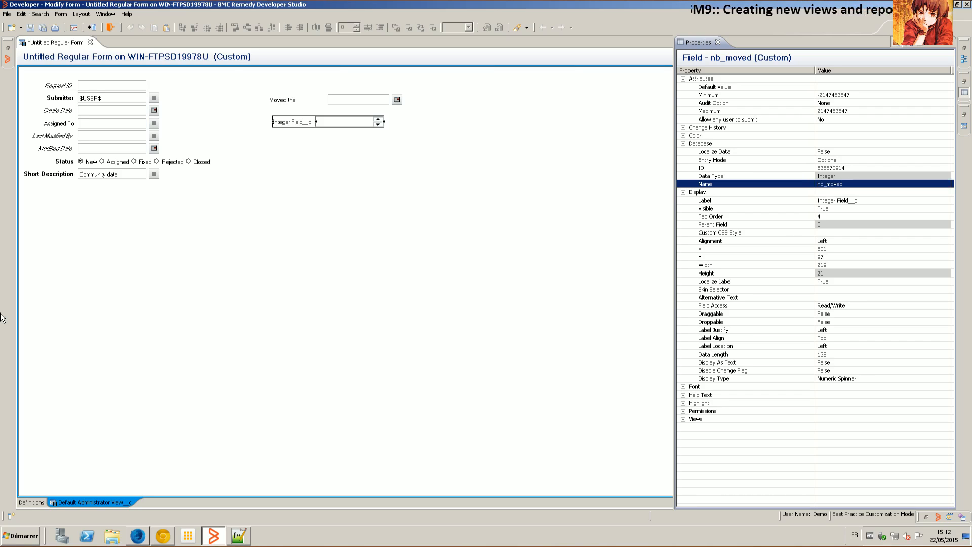
Step: Set the display label of the nb_moved field to "Number of threads I moved"
left_click(867, 202)
type("Nu")
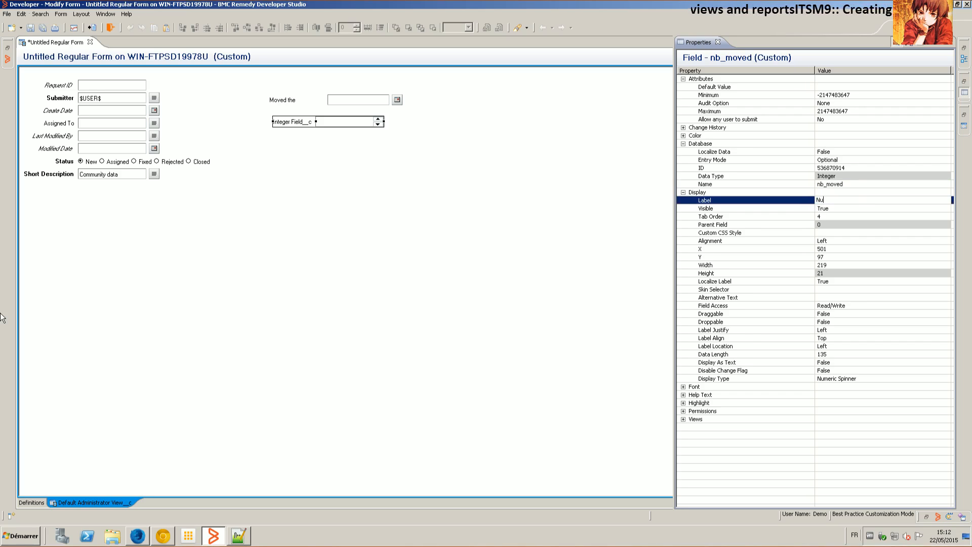
type("mber is")
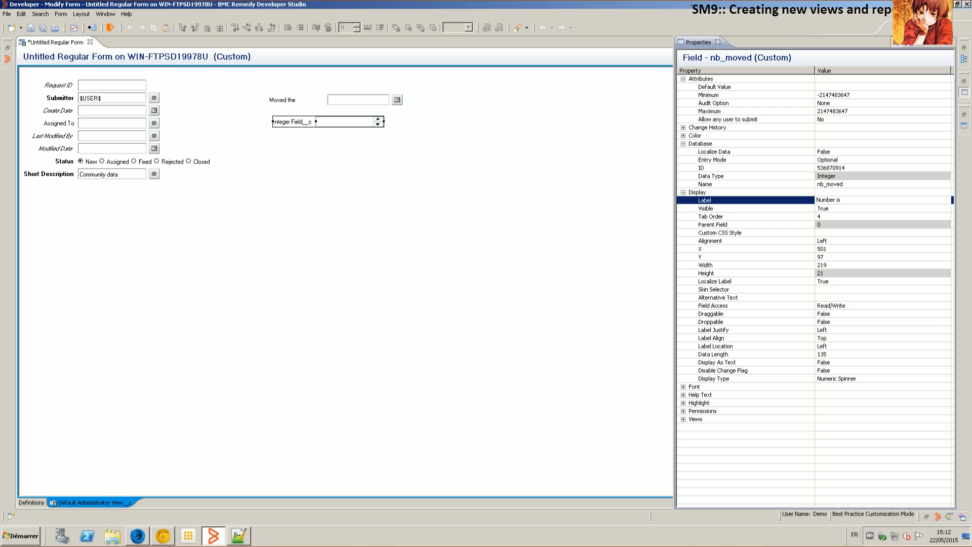
key("BackSpace")
key("BackSpace")
type("of threads I")
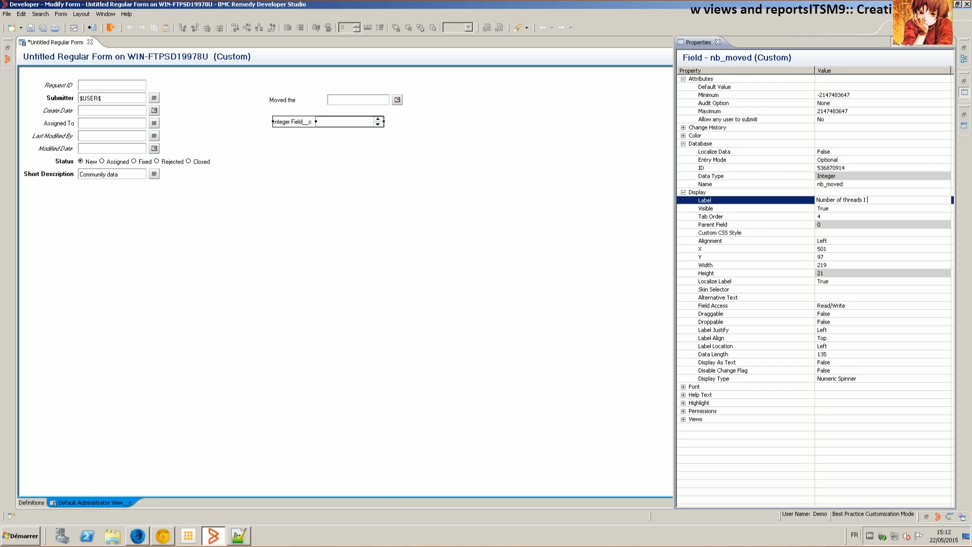
type("moved")
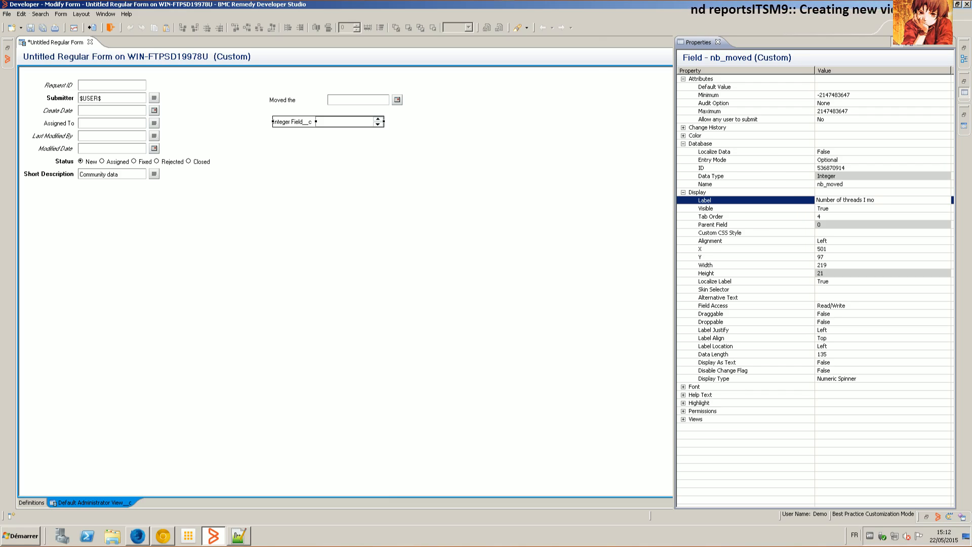
key("Return")
left_click(303, 283)
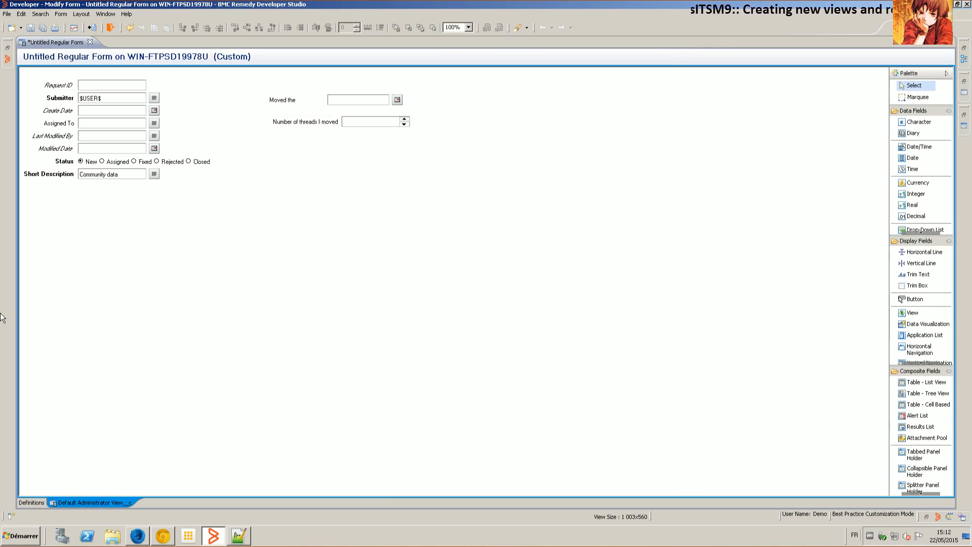
Step: Add dh_moved and nb_moved to the result list fields in the form's definitions
left_click(32, 503)
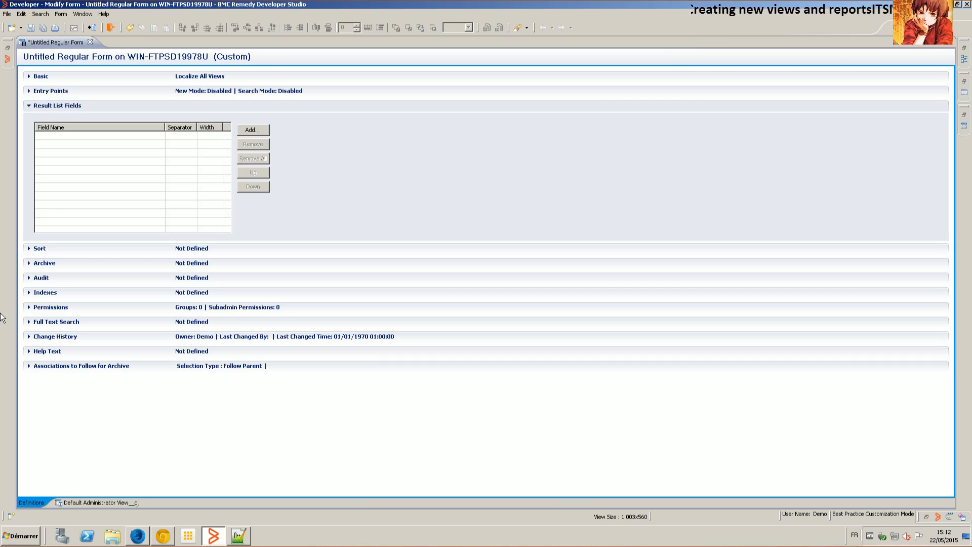
left_click(253, 130)
left_click(360, 236)
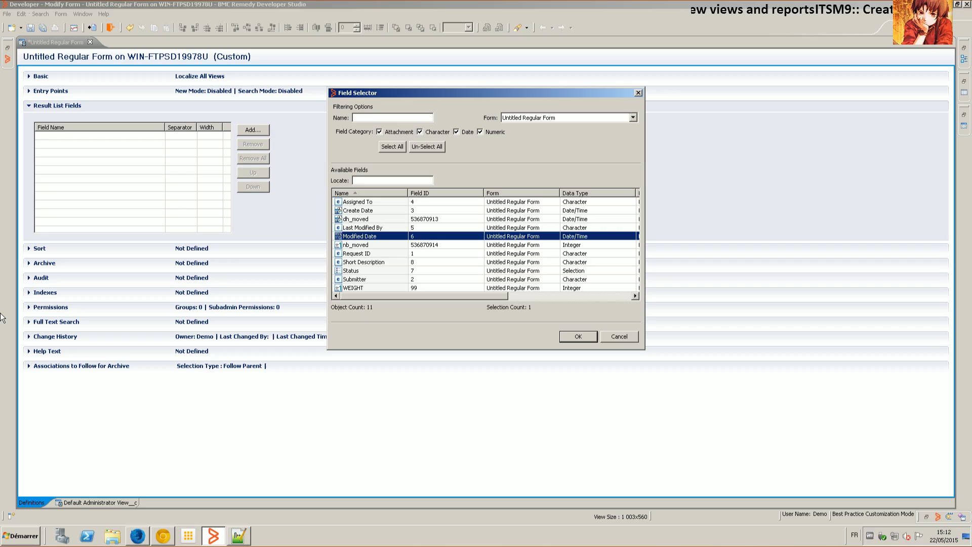
left_click(356, 218)
left_click(579, 337)
left_click(253, 129)
double_click(355, 244)
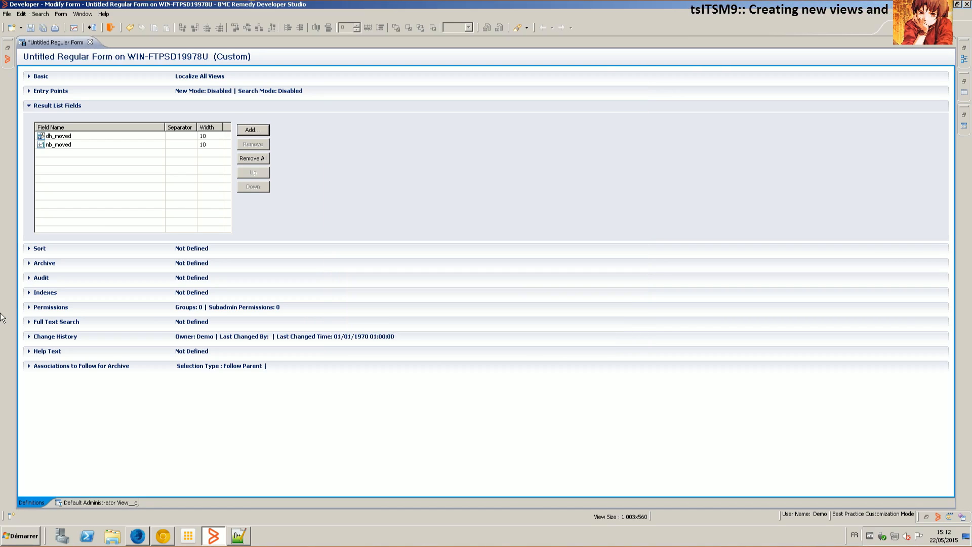
Step: Grant the Public group permission on the form in its group permissions
left_click(50, 307)
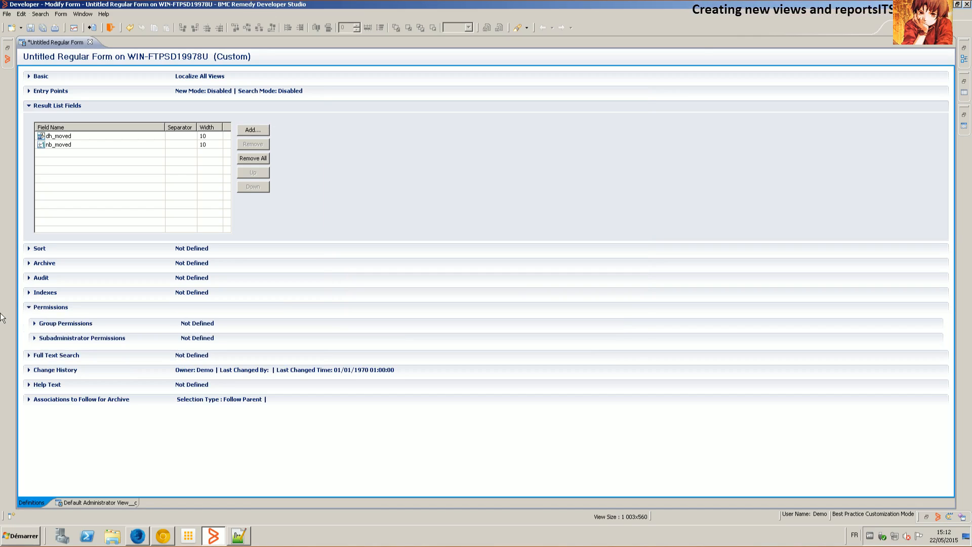
left_click(65, 323)
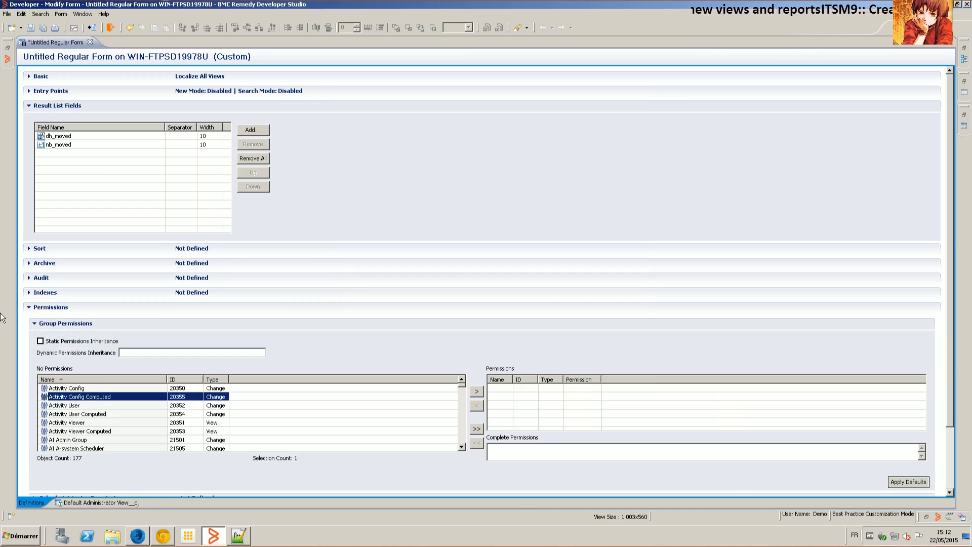
scroll(66, 406, "down", 2)
double_click(65, 405)
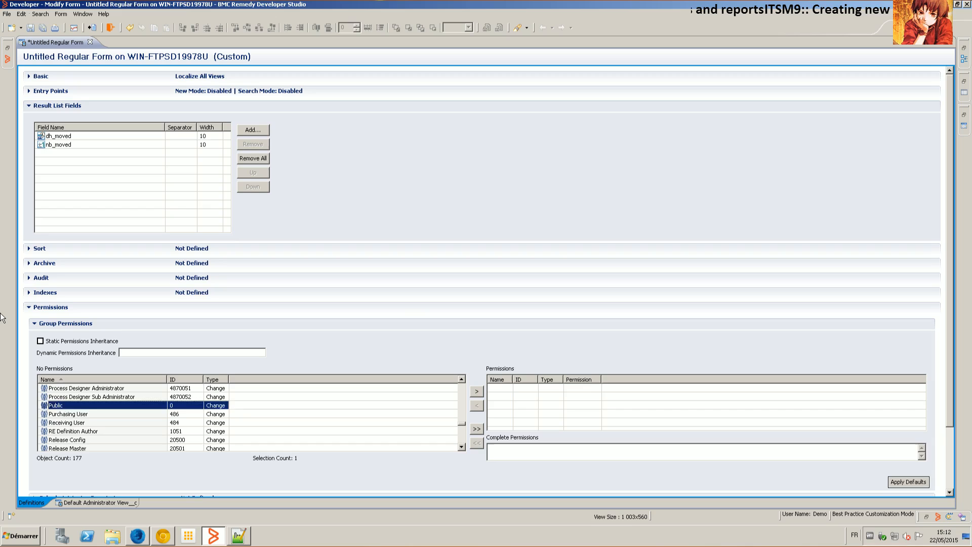
Step: Set both the label and the name of the form's default administrator view to Community
left_click(94, 502)
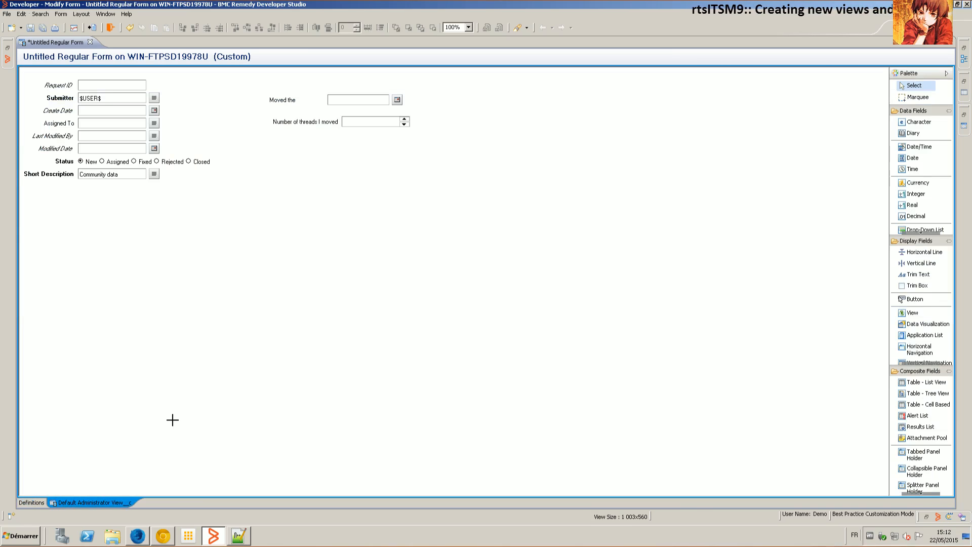
left_click(683, 136)
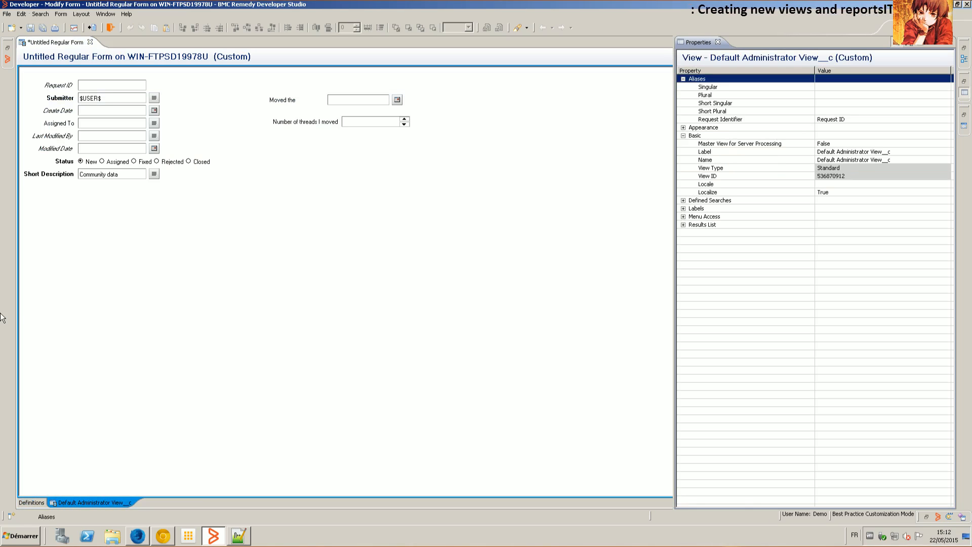
left_click(857, 151)
type("Community")
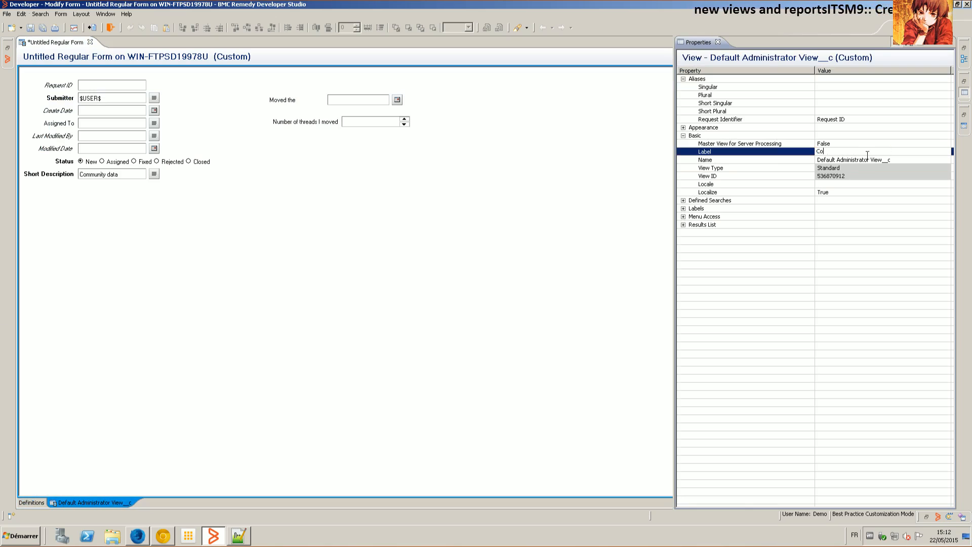
key("Return")
left_click(866, 153)
key("ctrl+c")
left_click(857, 154)
left_click(856, 160)
key("ctrl+v")
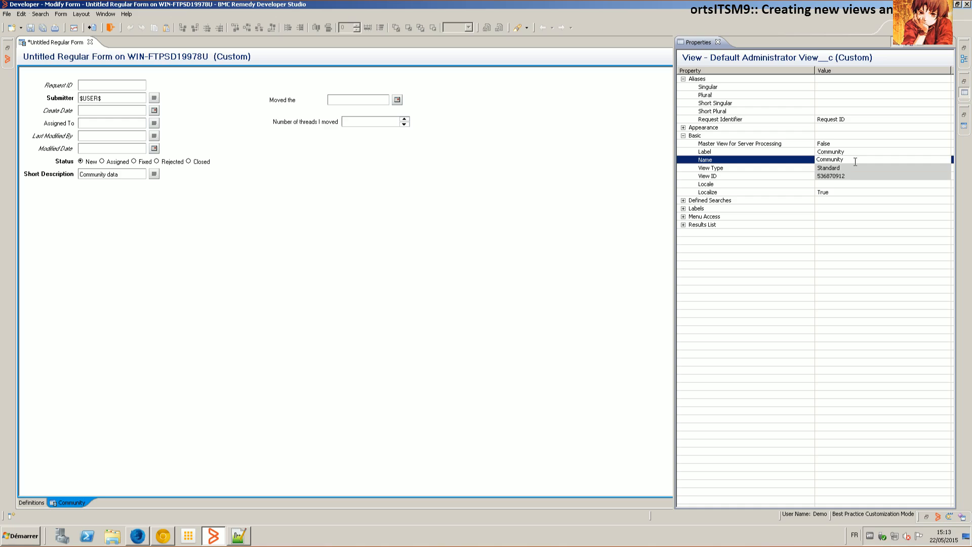
key("Return")
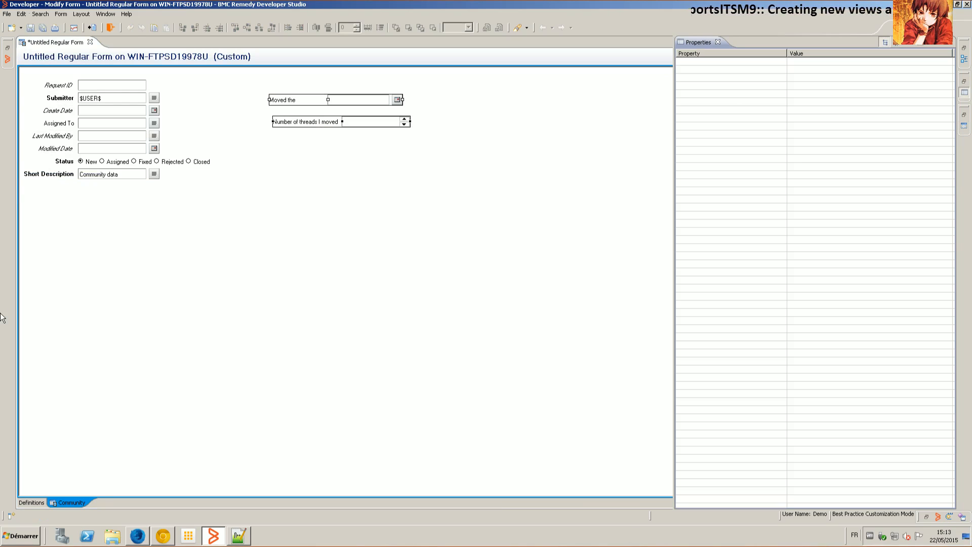
Step: Add the Public group to the permissions of the dh_moved and nb_moved fields together and change its access level
left_click(0, 314)
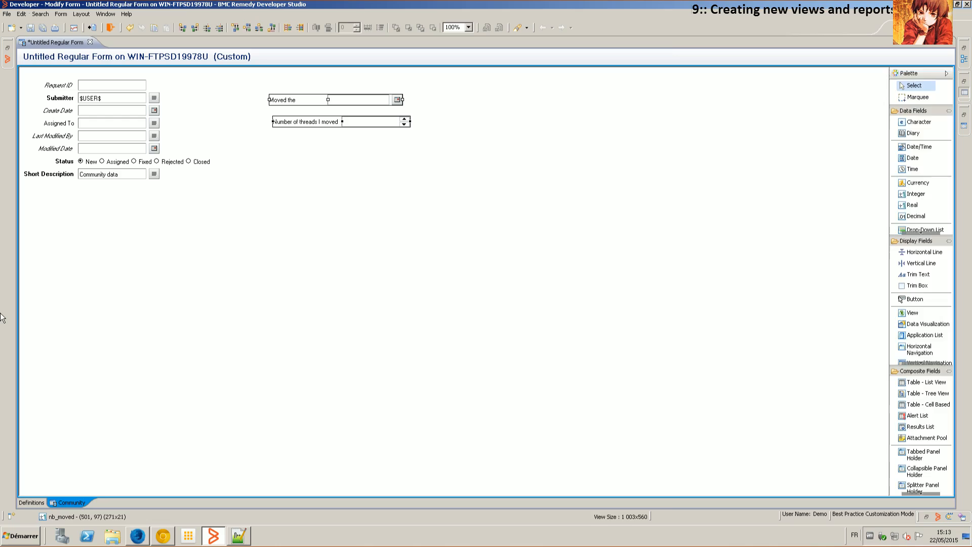
left_click(964, 92)
left_click(683, 168)
left_click(851, 176)
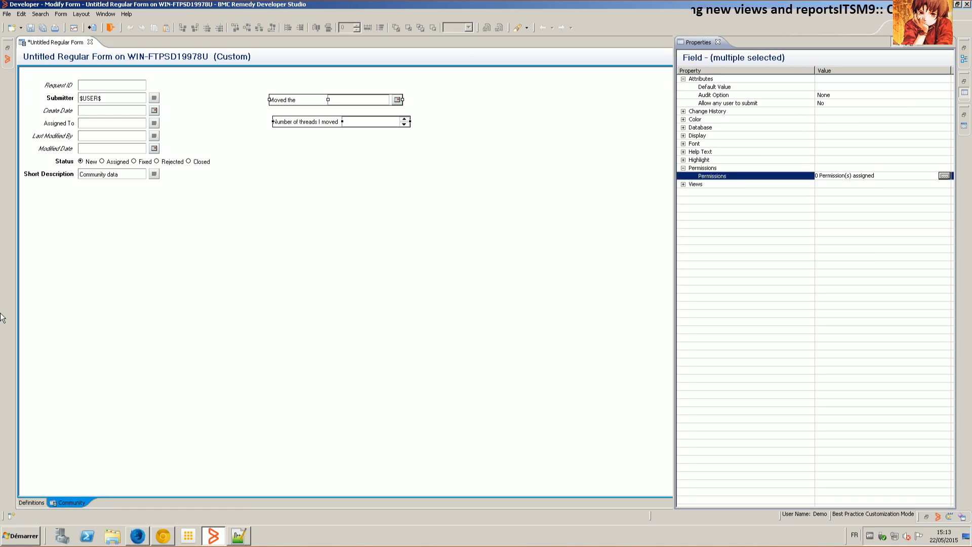
left_click(945, 176)
key("p")
double_click(348, 219)
left_click(586, 151)
left_click(602, 150)
left_click(587, 165)
key("Return")
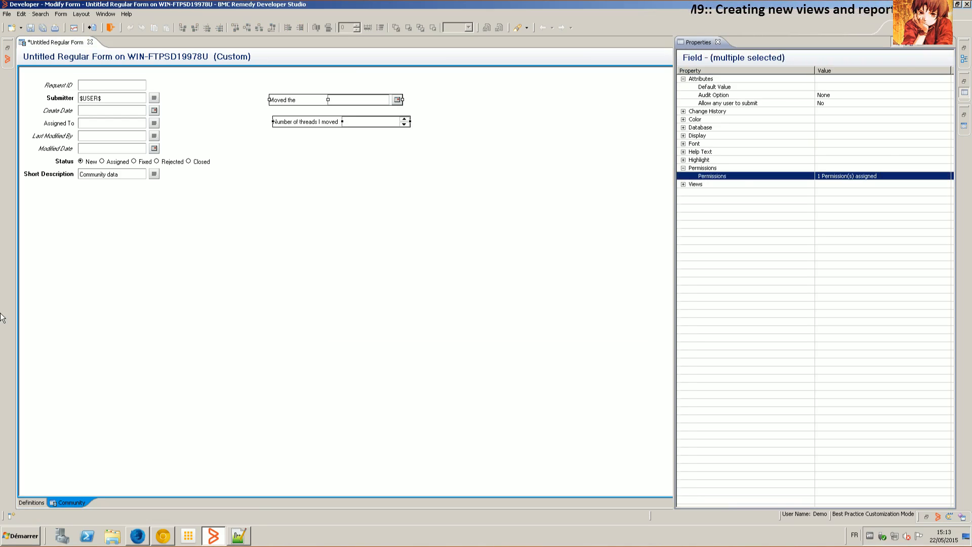
Step: Left-align the "Moved the" and "Number of threads I moved" fields and match their label and value widths
left_click_drag(258, 85, 419, 133)
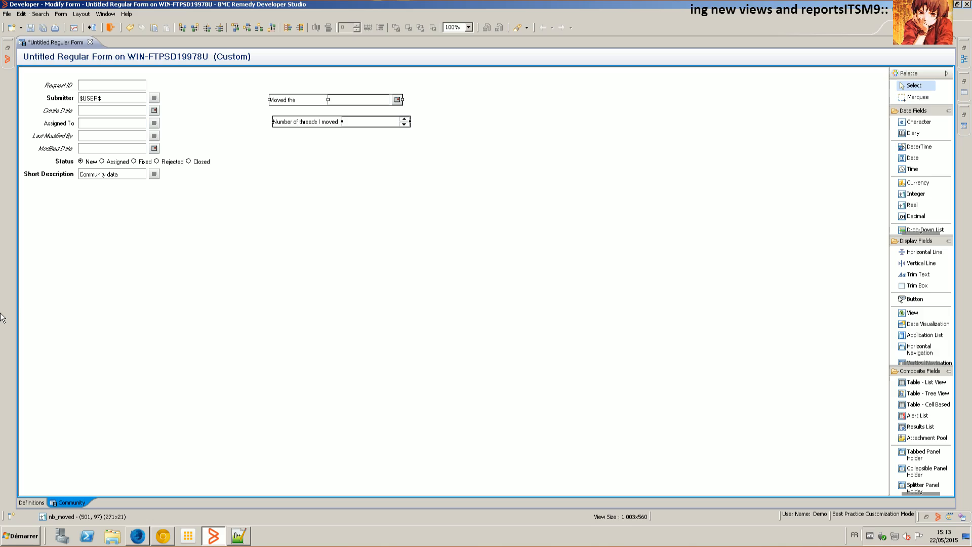
left_click(183, 27)
left_click(288, 27)
left_click(299, 28)
left_click(344, 177)
Step: Save the form as _LMA:Community:Threads_Moved
key("ctrl+s")
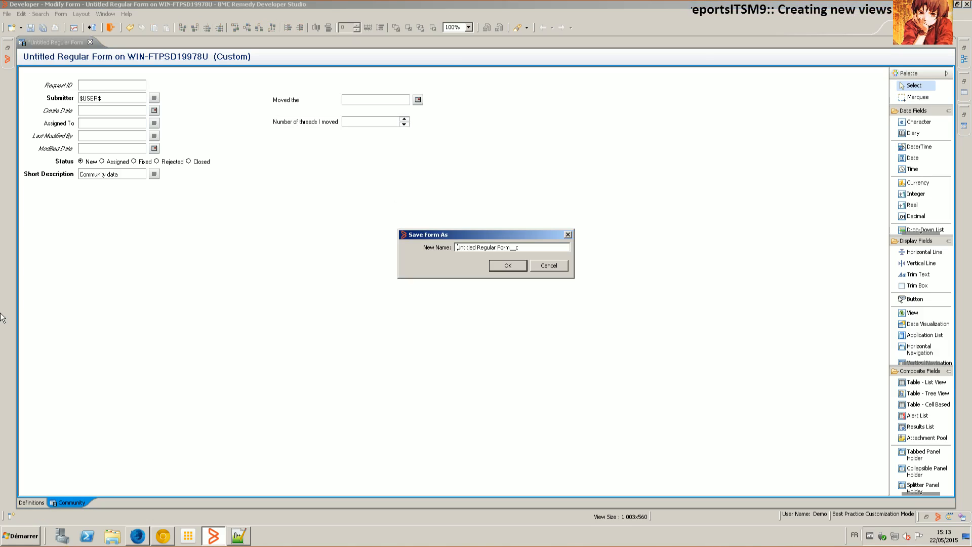
left_click_drag(525, 247, 1, 314)
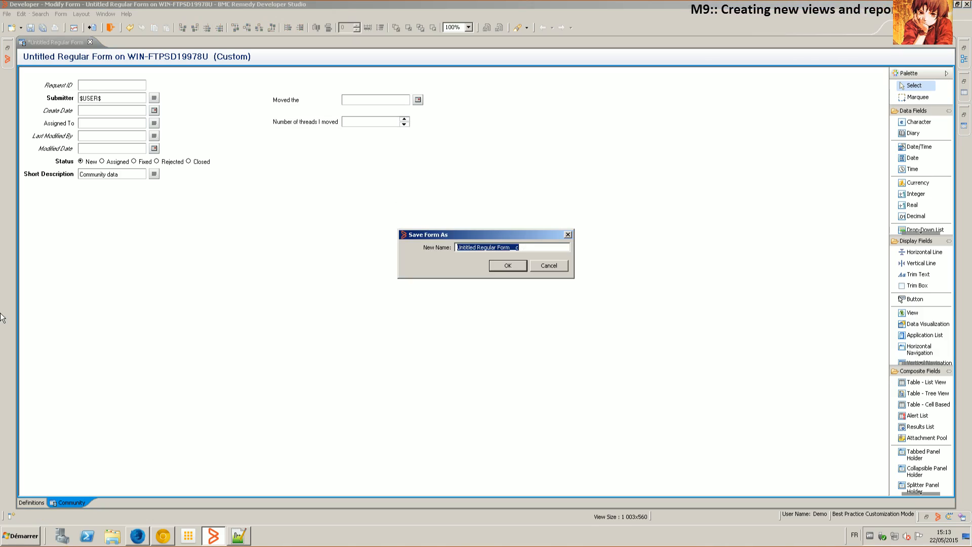
type("_LMA:Community:Threads_Moved")
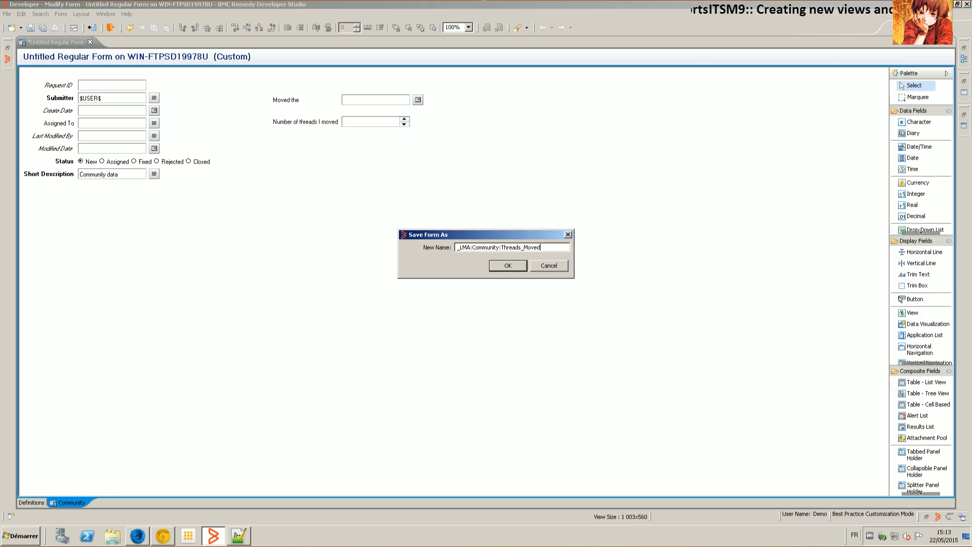
key("Return")
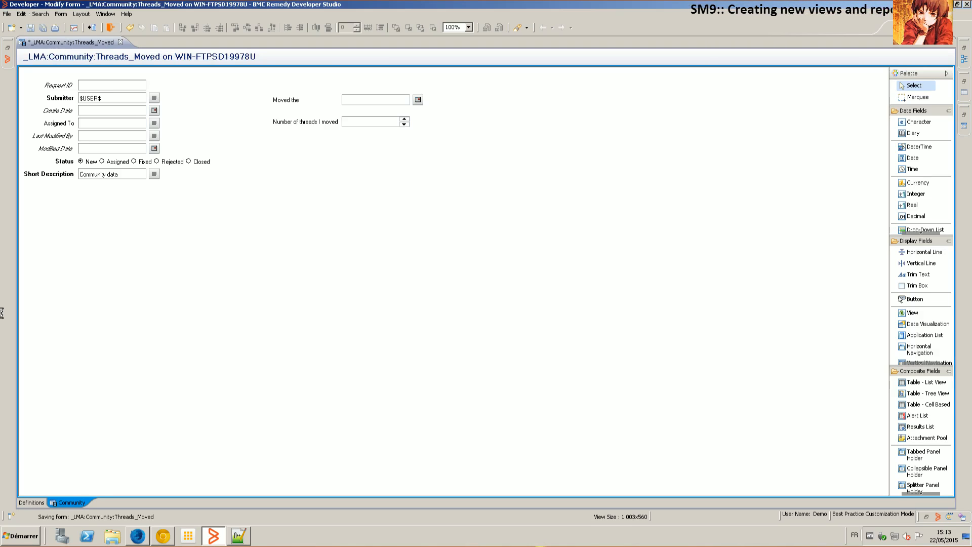
Step: Save a copy of the form under the name _LMA:Community:Moved_To
key("alt+f")
key("Down")
key("Down")
key("Down")
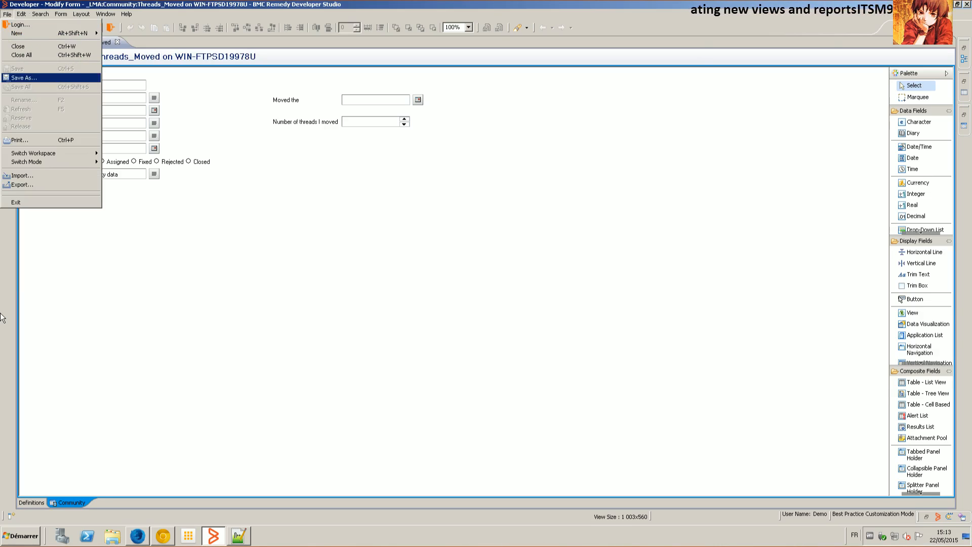
key("Return")
left_click_drag(501, 244, 662, 243)
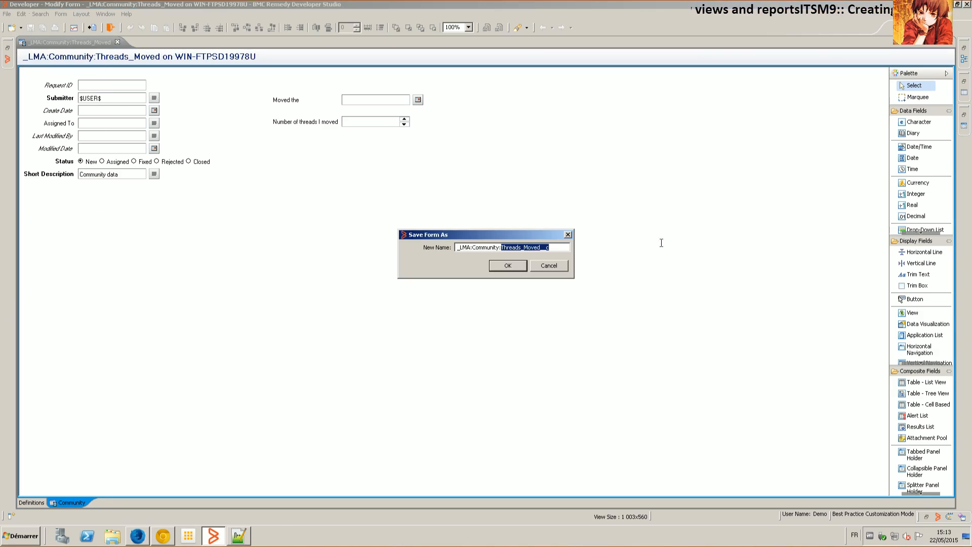
type("Mo")
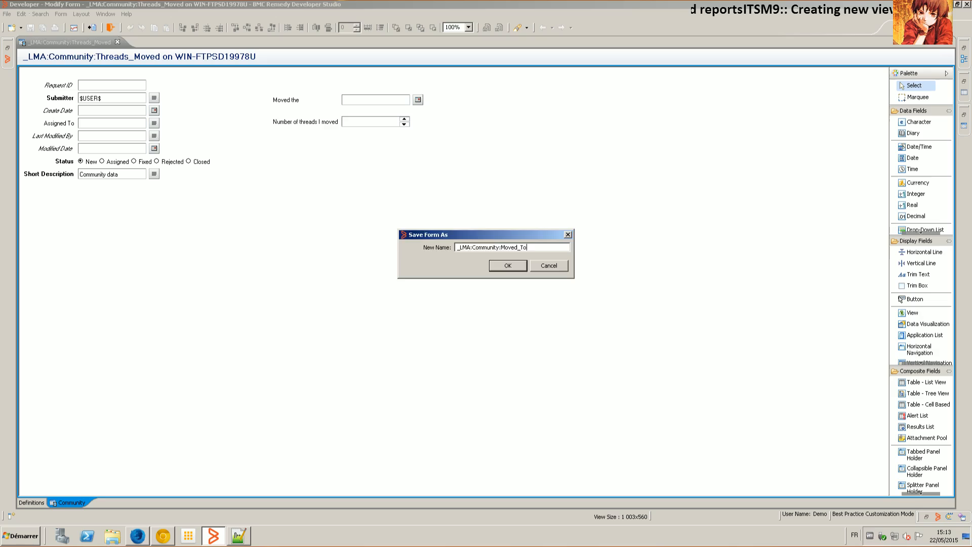
key("Return")
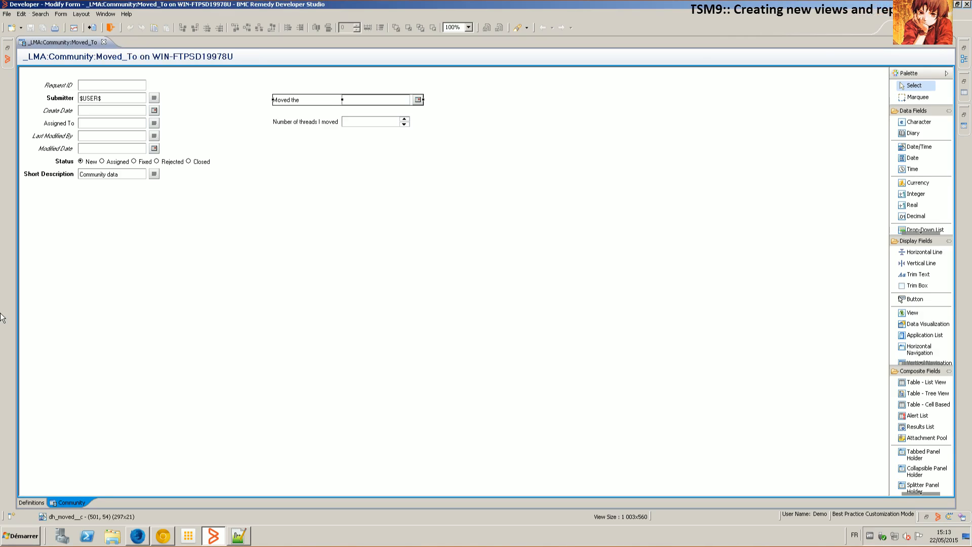
Step: Replace the "Moved the" field with a new Character field in the current view, above the thread count field
key("Delete")
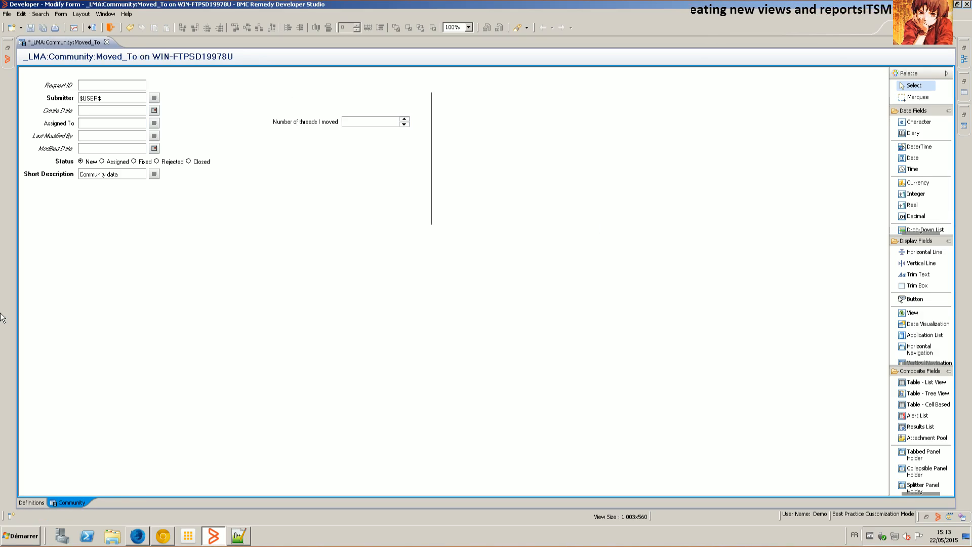
right_click(288, 92)
mouse_move(321, 192)
mouse_move(458, 192)
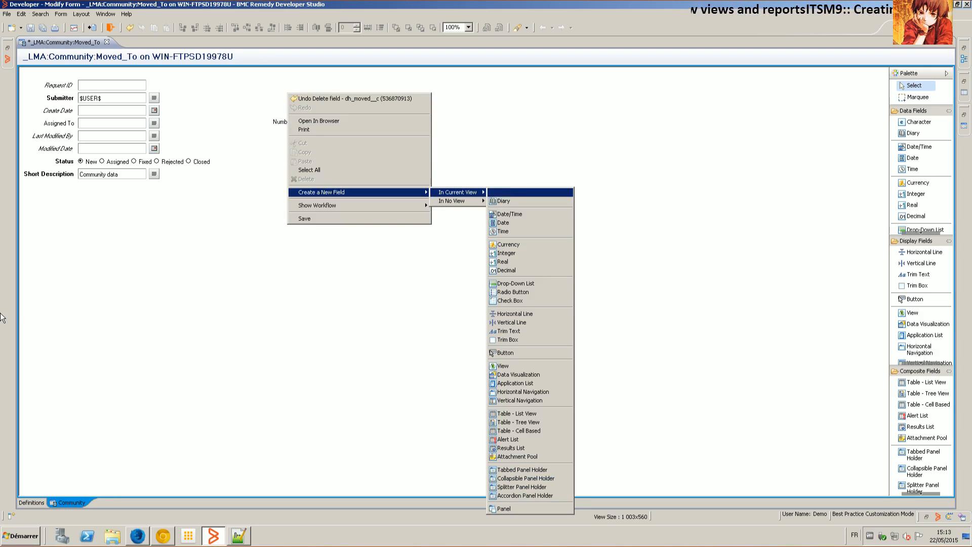
left_click(506, 192)
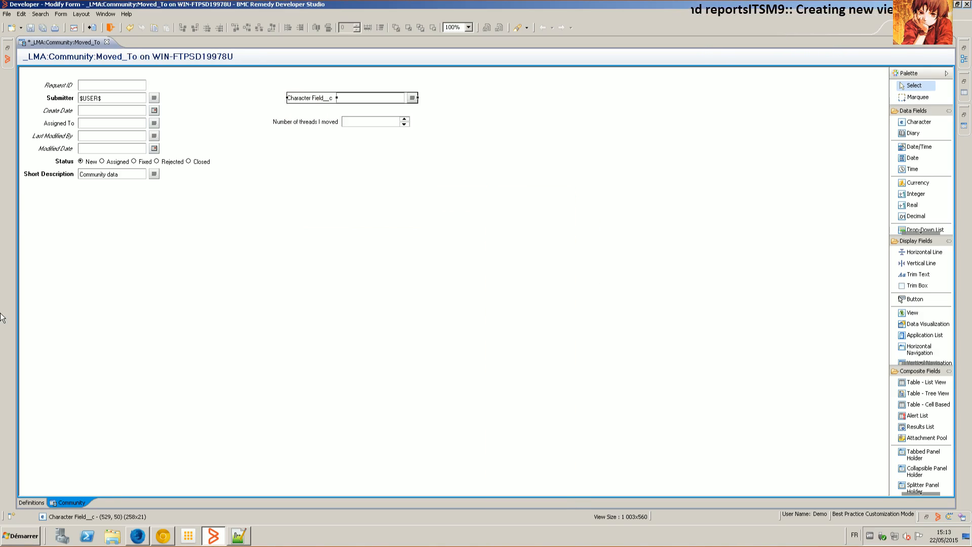
Step: Set the database name of the new Character field to moved_to
left_click(964, 93)
left_click(684, 151)
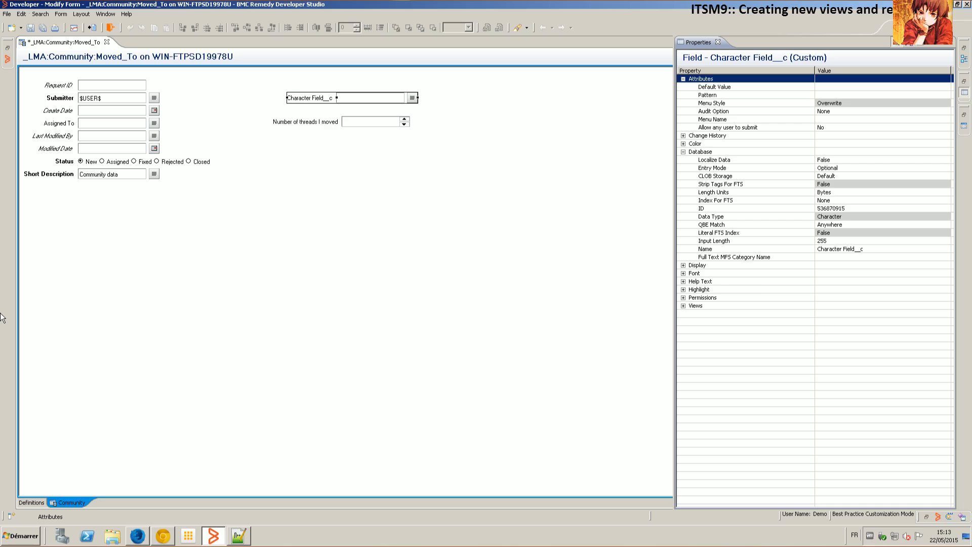
left_click(850, 249)
type("moved_to")
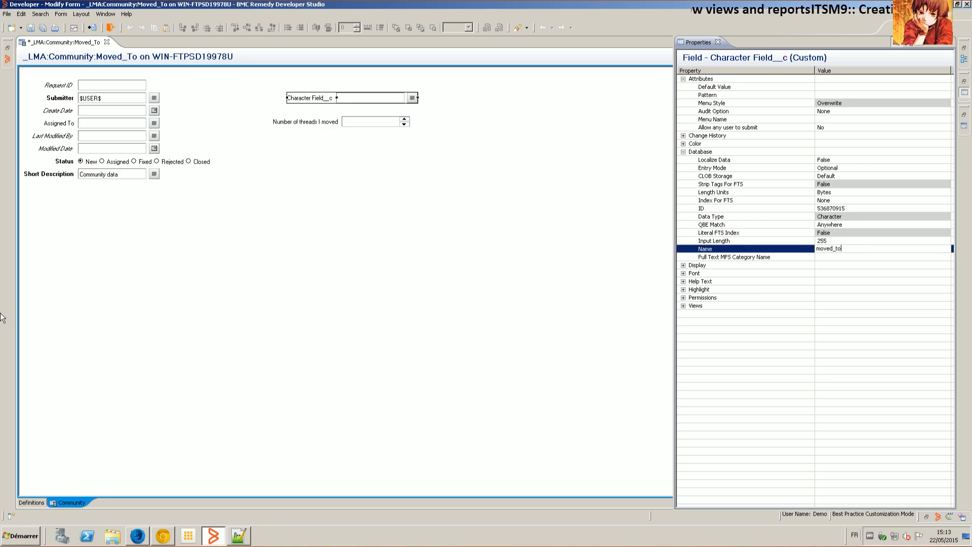
Step: Set the display label of the moved_to field to "Moved To"
left_click(683, 265)
left_click(831, 265)
left_click(841, 257)
key("BackSpace")
type("Moved To")
key("Return")
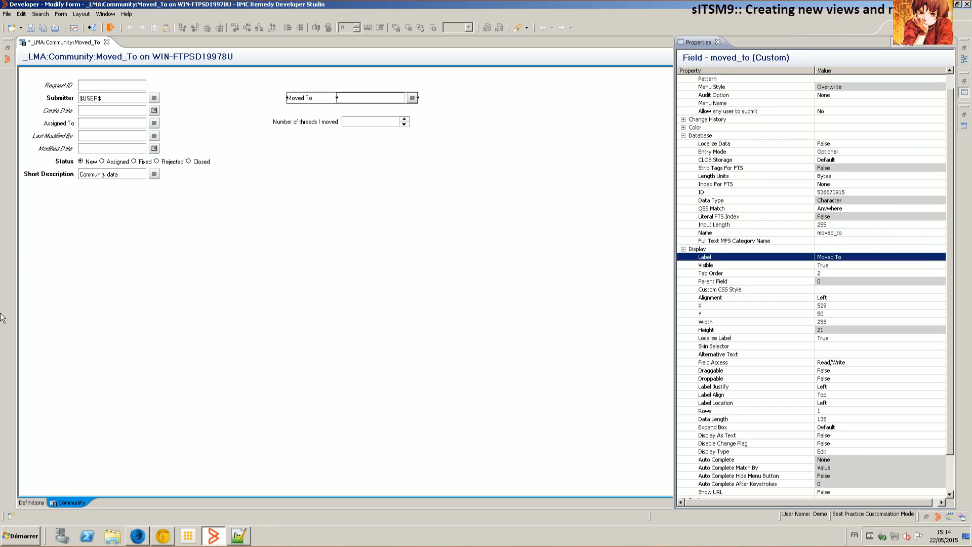
Step: Add the Public group to the permissions of the moved_to field and change its access level from the permission list
scroll(0, 318, "down", 2)
left_click(683, 484)
left_click(881, 493)
left_click(940, 492)
left_click(364, 219)
key("p")
double_click(364, 220)
double_click(585, 151)
left_click(365, 245)
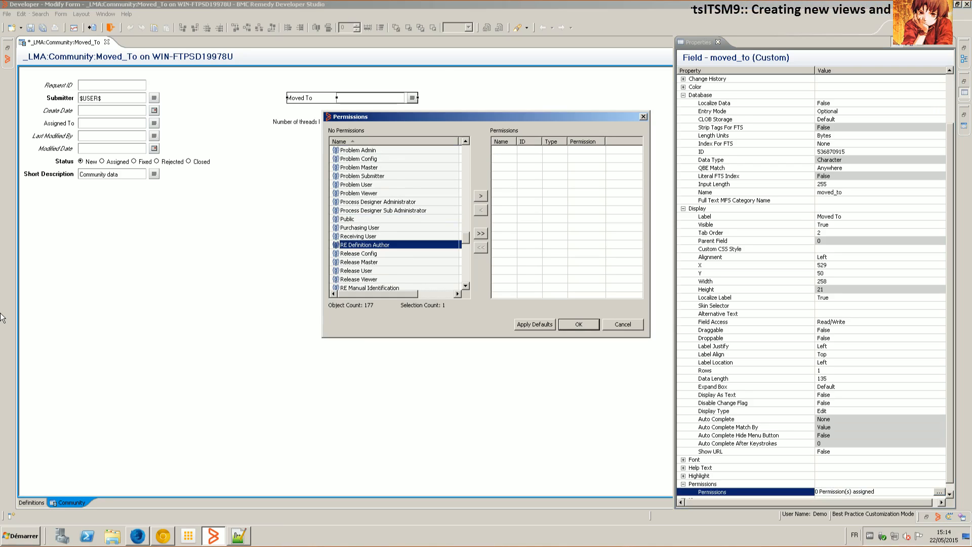
key("p")
double_click(364, 220)
left_click(587, 151)
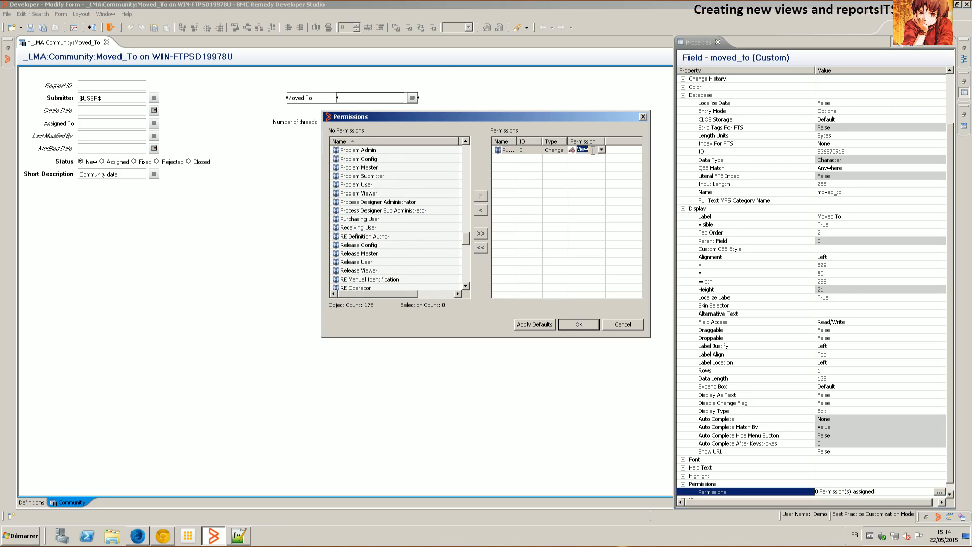
left_click(601, 150)
left_click(587, 165)
left_click(579, 325)
Step: Left-align the "Number of threads I moved" field with the "Moved To" field
left_click_drag(248, 87, 530, 160)
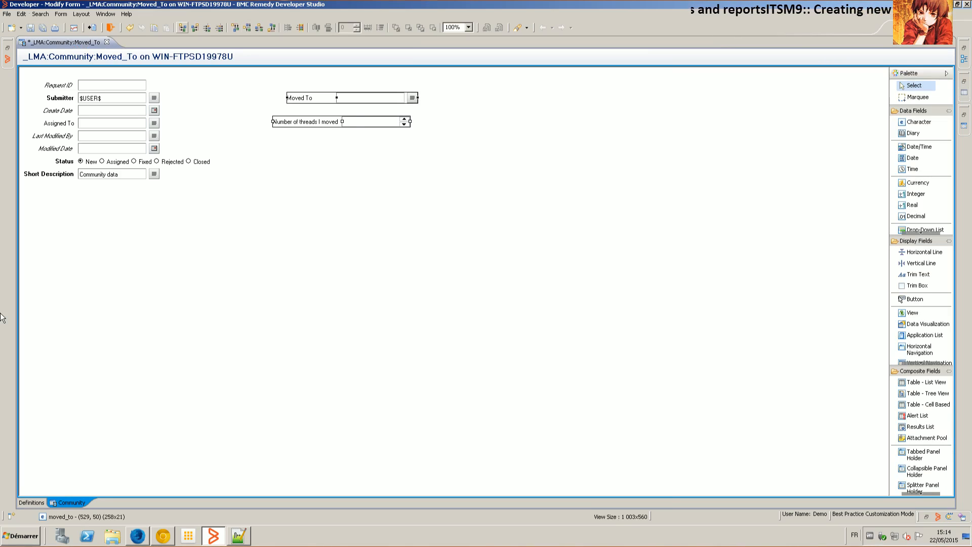
left_click(182, 27)
left_click(370, 169)
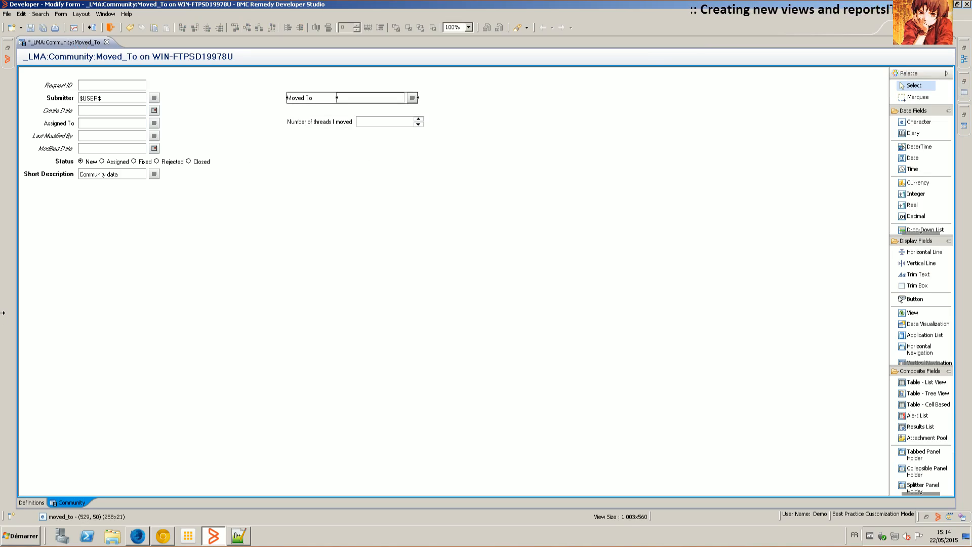
Step: Widen the "Moved To" field to about 297 and left-align its value box with that of "Number of threads I moved"
left_click_drag(337, 98, 356, 98)
left_click_drag(417, 98, 437, 98)
left_click(386, 121)
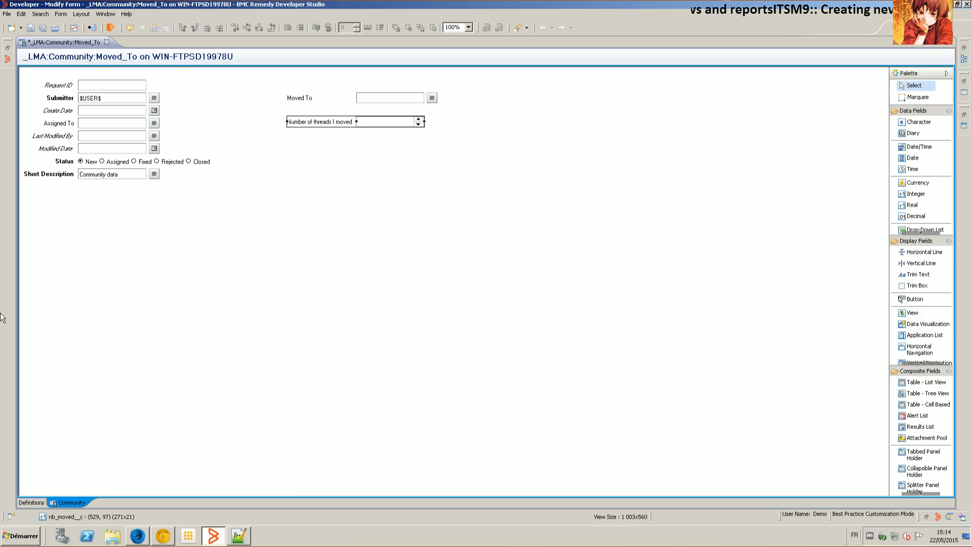
left_click(390, 98)
left_click(386, 122, "ctrl")
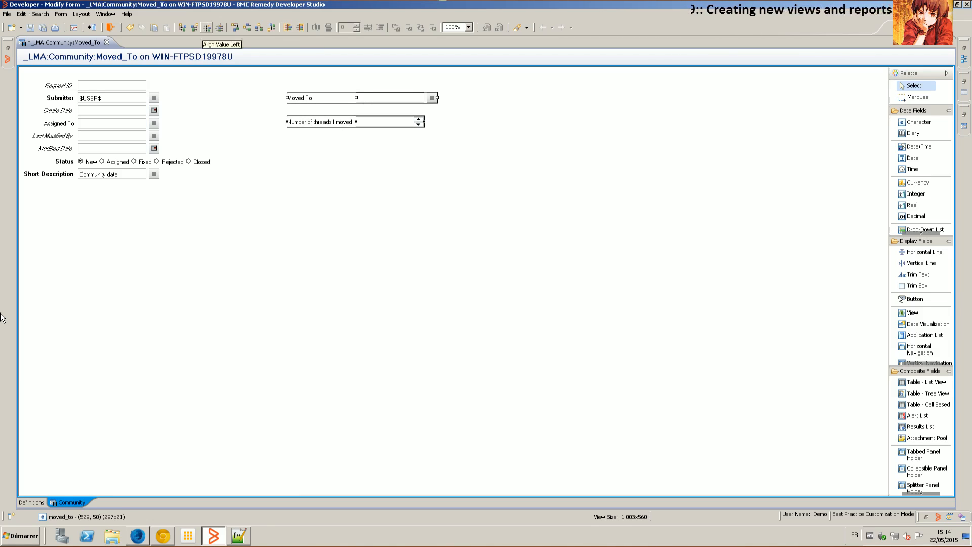
left_click(243, 162)
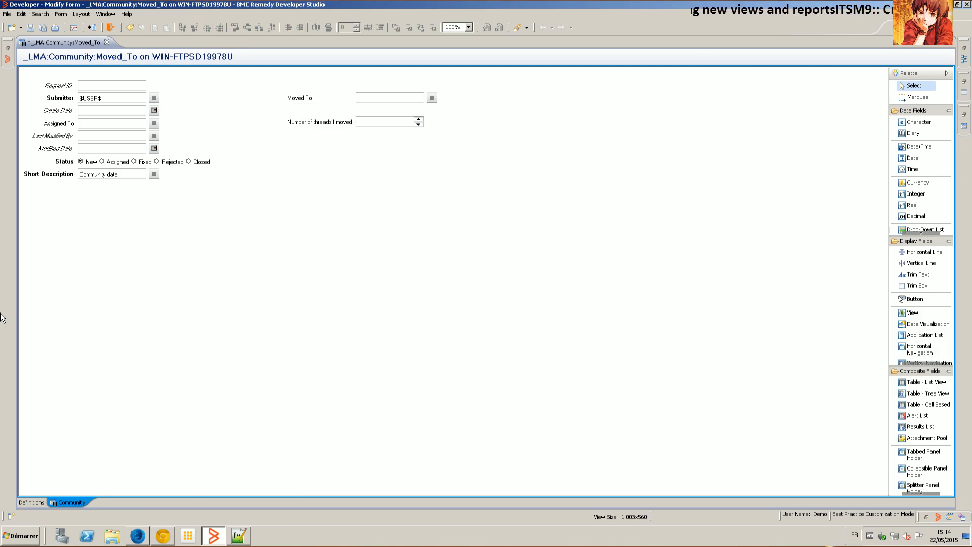
Step: Replace the dh_moved field with moved_to in the form's result list fields
left_click(32, 503)
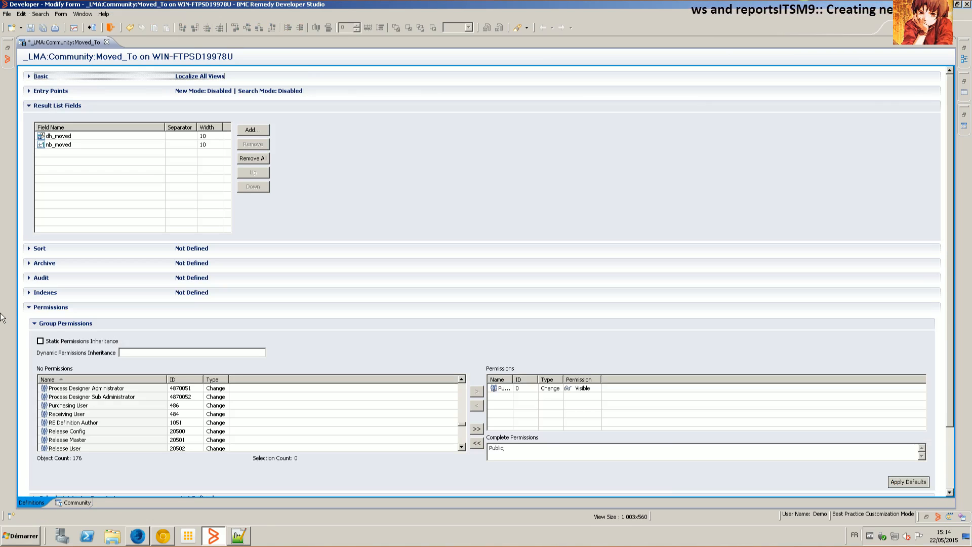
left_click(58, 136)
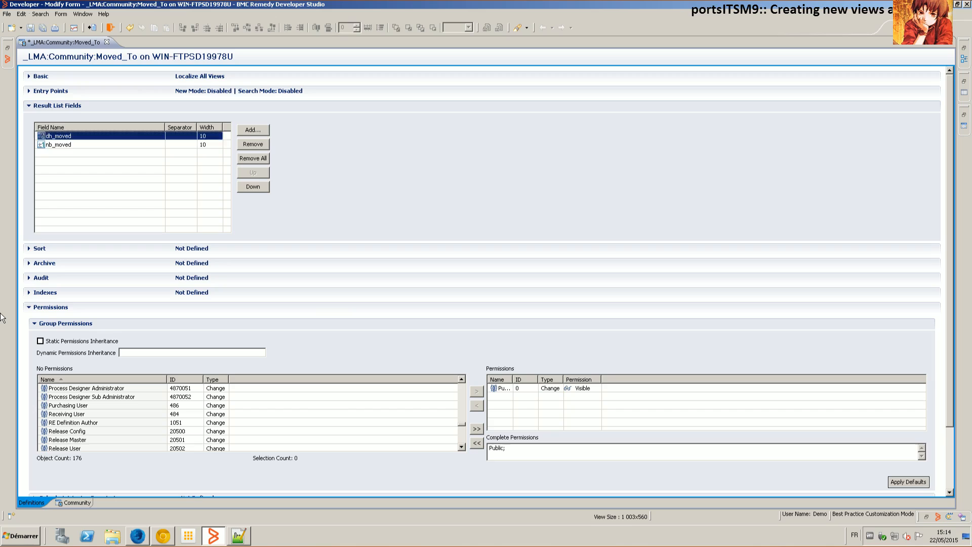
left_click(253, 144)
left_click(253, 129)
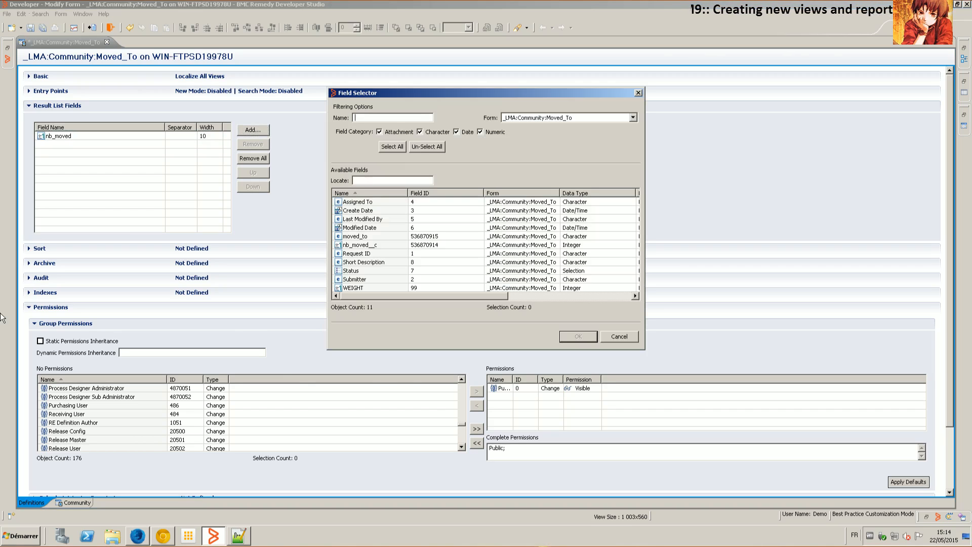
double_click(355, 236)
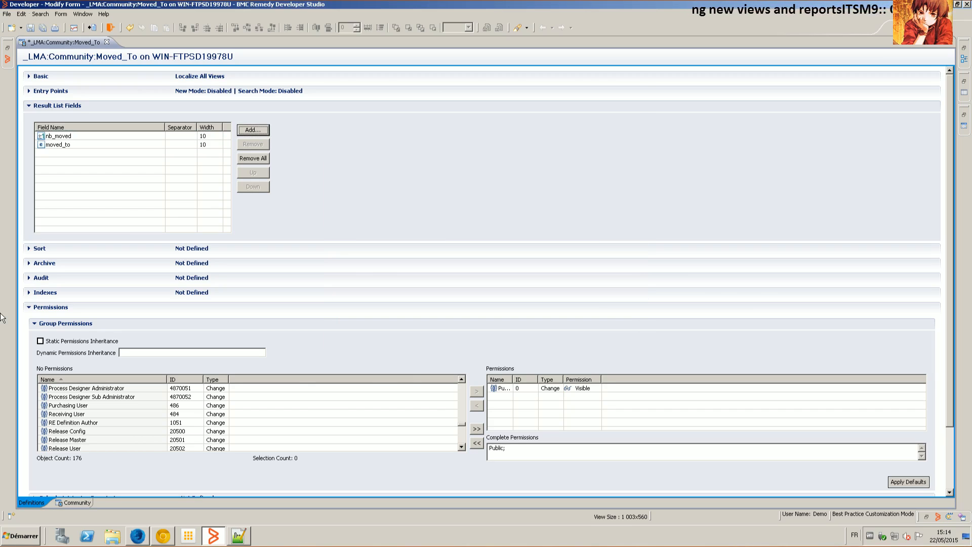
Step: Place moved_to above nb_moved in the result list fields and return to the Community view
left_click(57, 145)
left_click(253, 172)
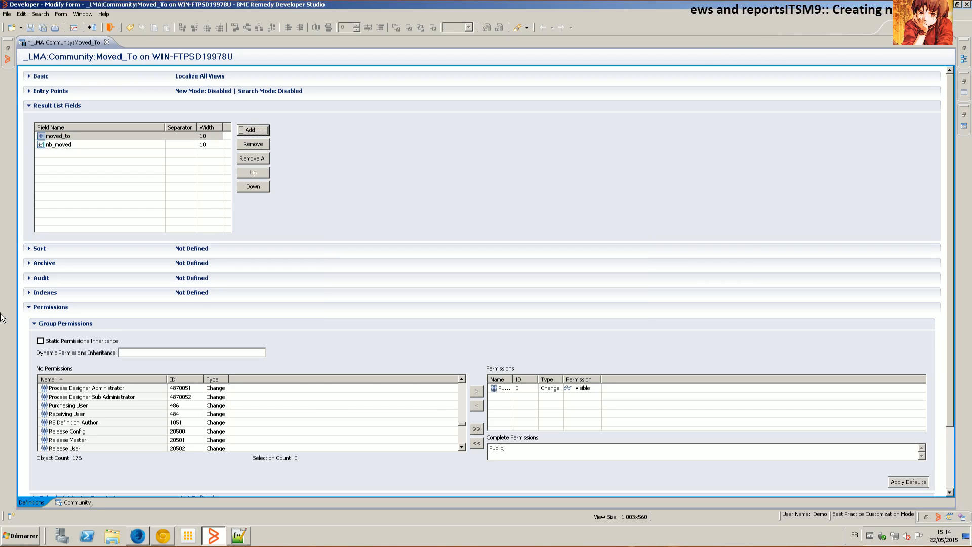
left_click(77, 503)
left_click(31, 503)
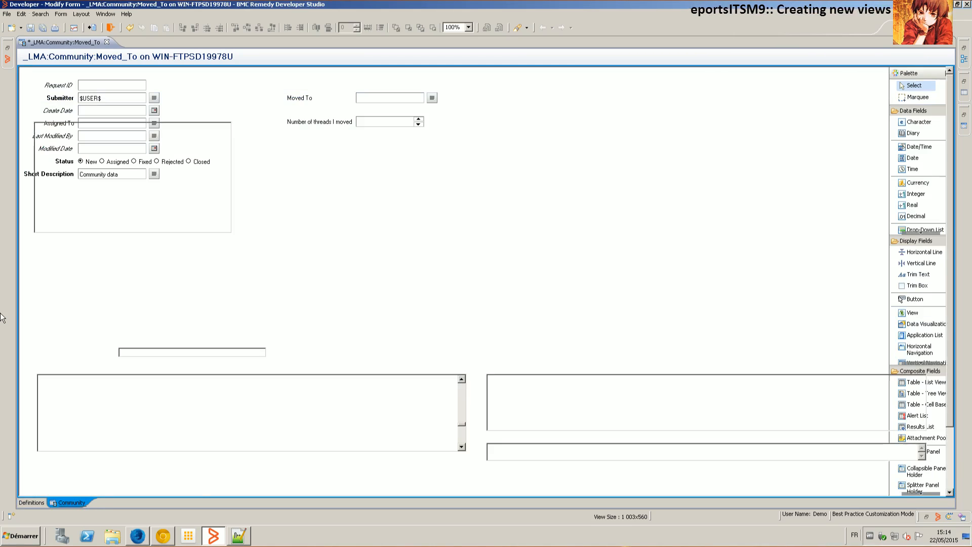
left_click(77, 503)
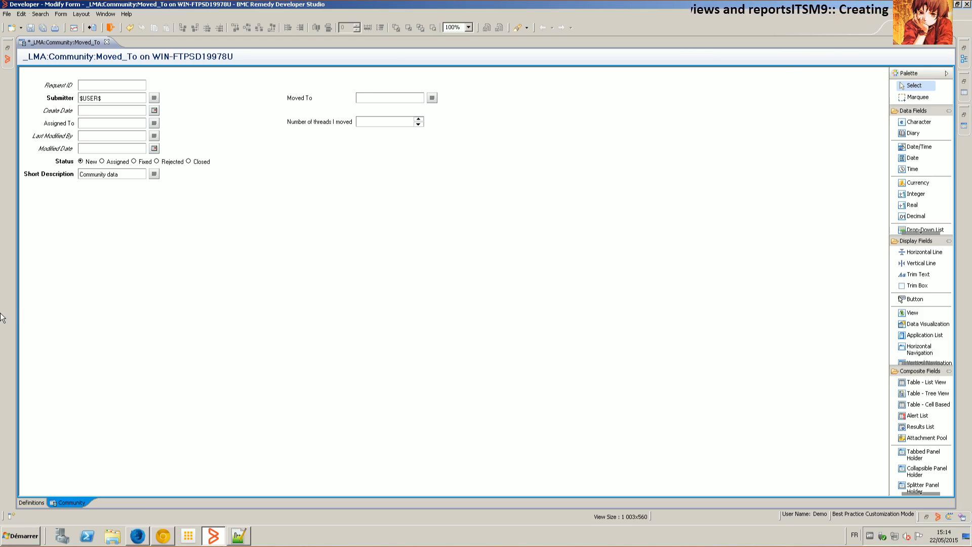
Step: Launch aruser to switch to BMC Remedy User and log in with the prefilled account
left_click(213, 536)
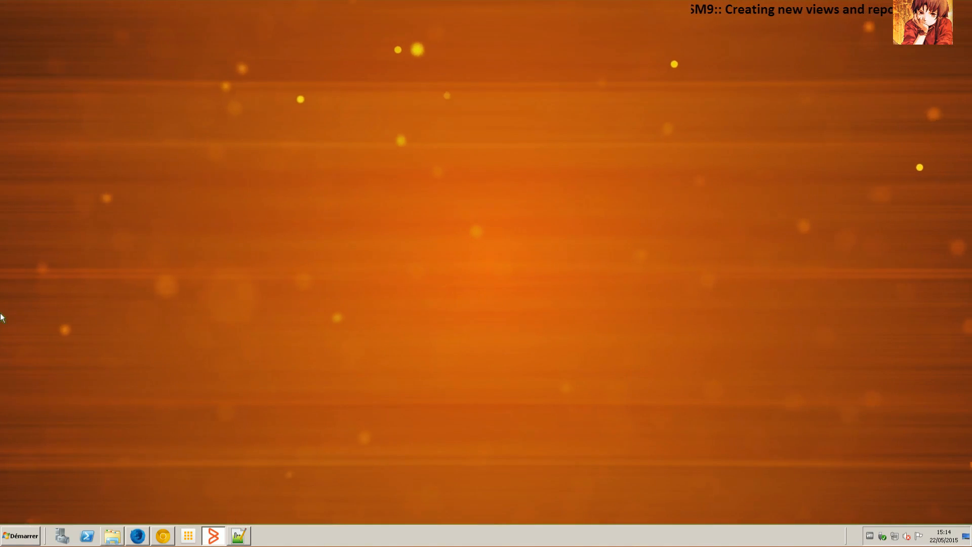
key("super")
type("aruser")
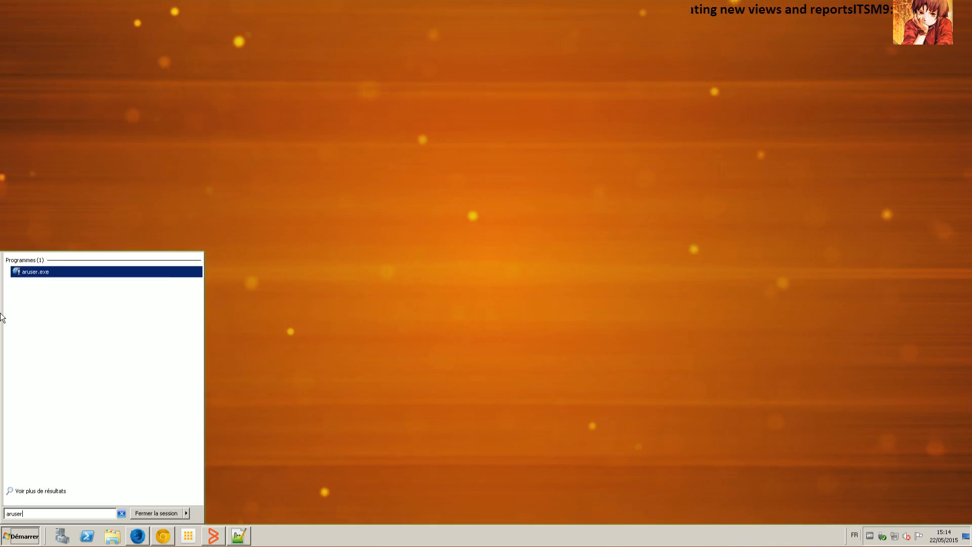
key("Return")
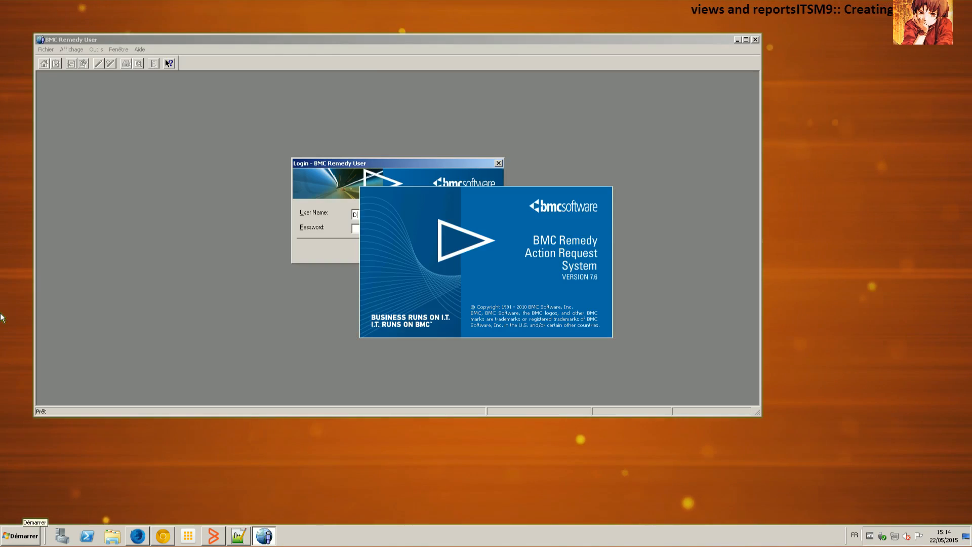
key("Return")
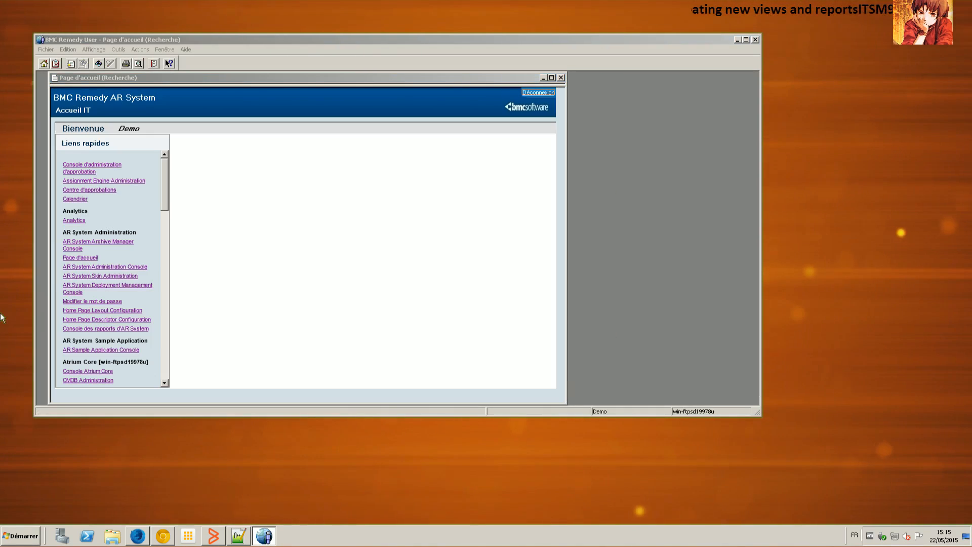
Step: Switch to new 52.txt in Notepad++ and dock its window to the right half of the screen
key("alt+Tab")
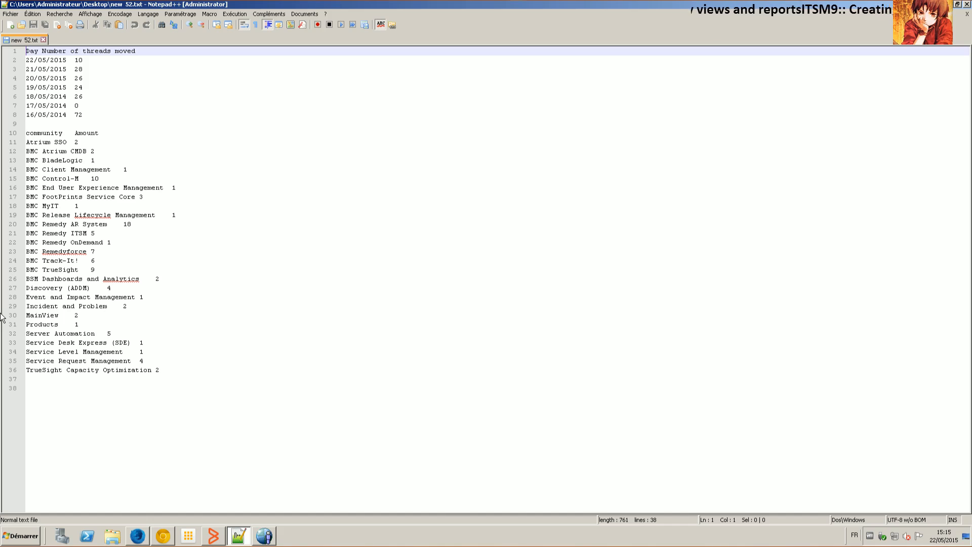
key("super+Right")
key("super+Right")
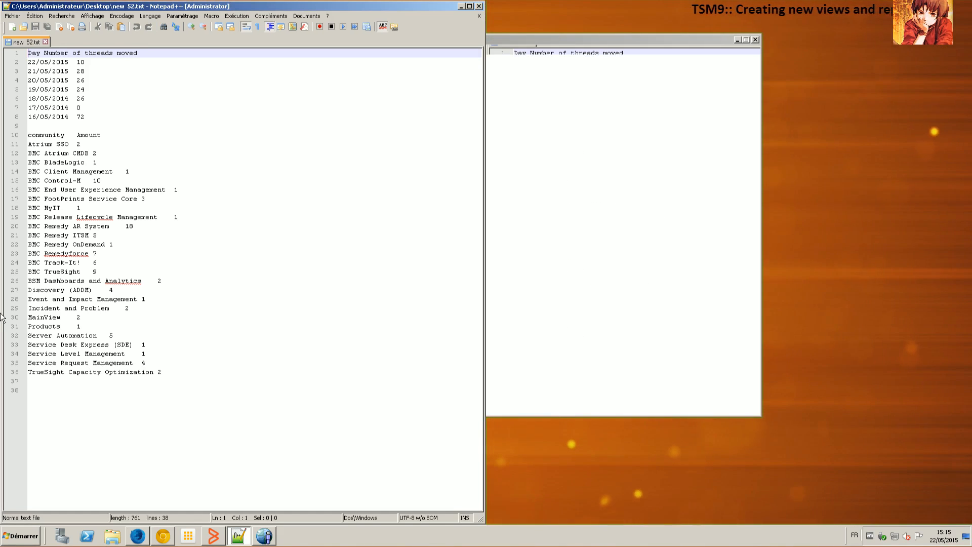
key("super+Right")
key("super+Right")
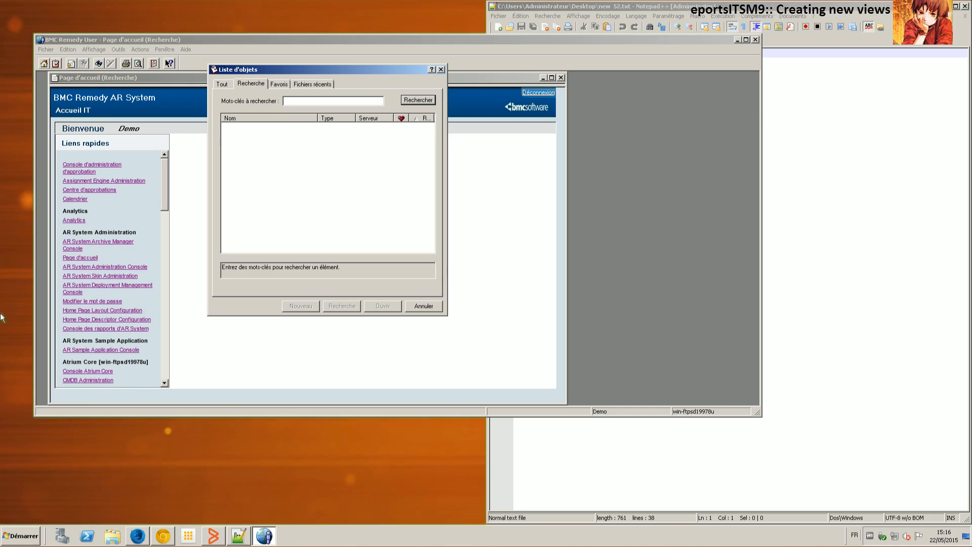
Step: Find the _LMA:Community:Moved_To form by searching "community" and open it in new-record mode, docked to the left half of the screen
left_click(313, 102)
type("community")
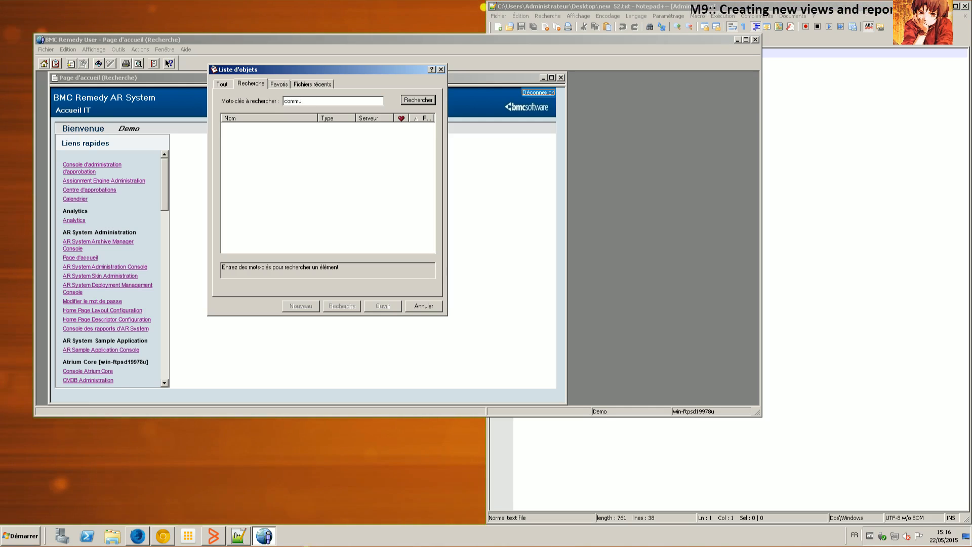
key("Return")
double_click(375, 127)
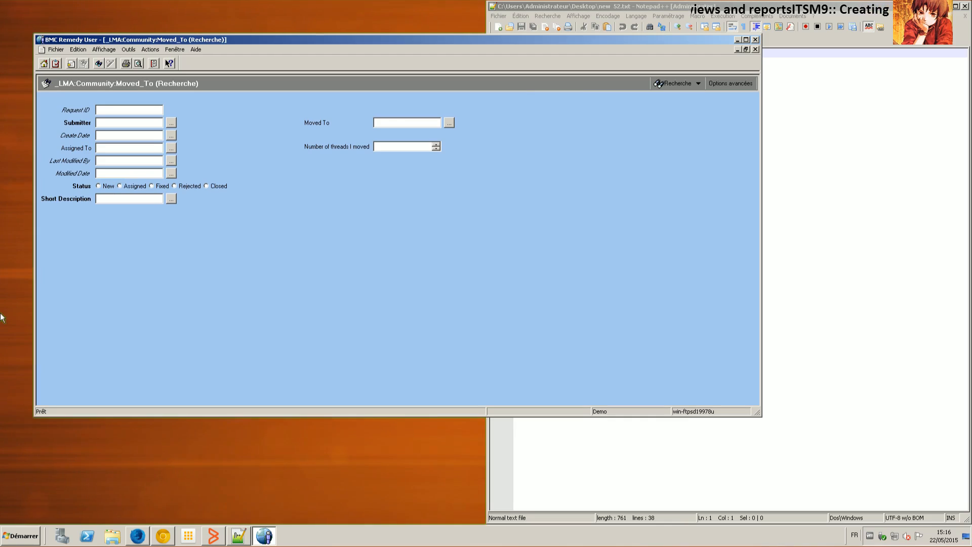
key("super+Left")
key("ctrl+n")
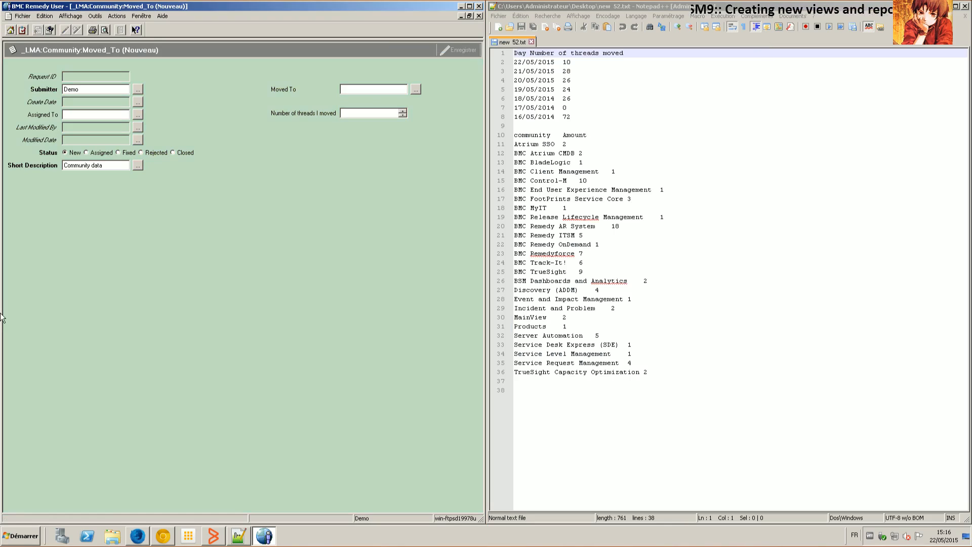
Step: Find the _LMA:Community:Threads_Moved form by searching "community" and open it in new-record mode
key("alt+f")
key("n")
key("Escape")
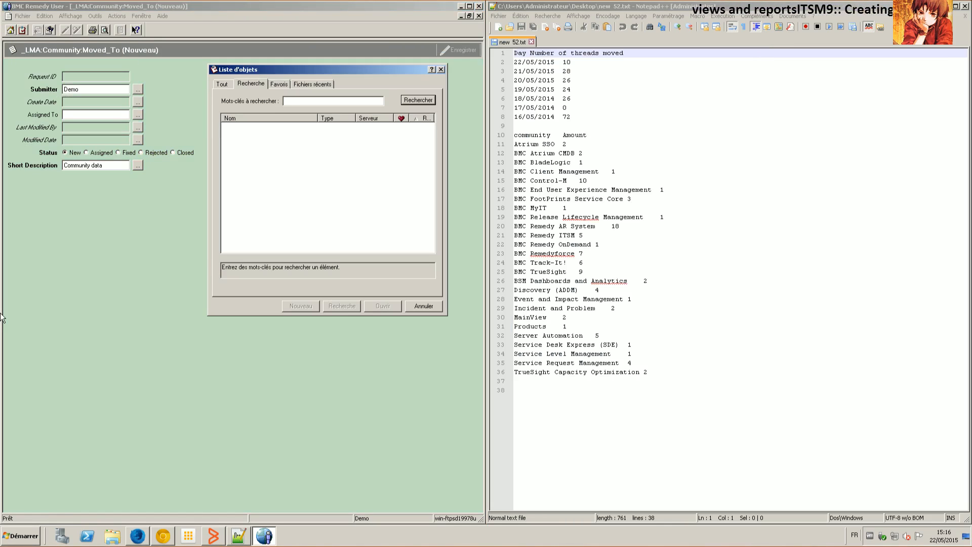
type("community")
key("Return")
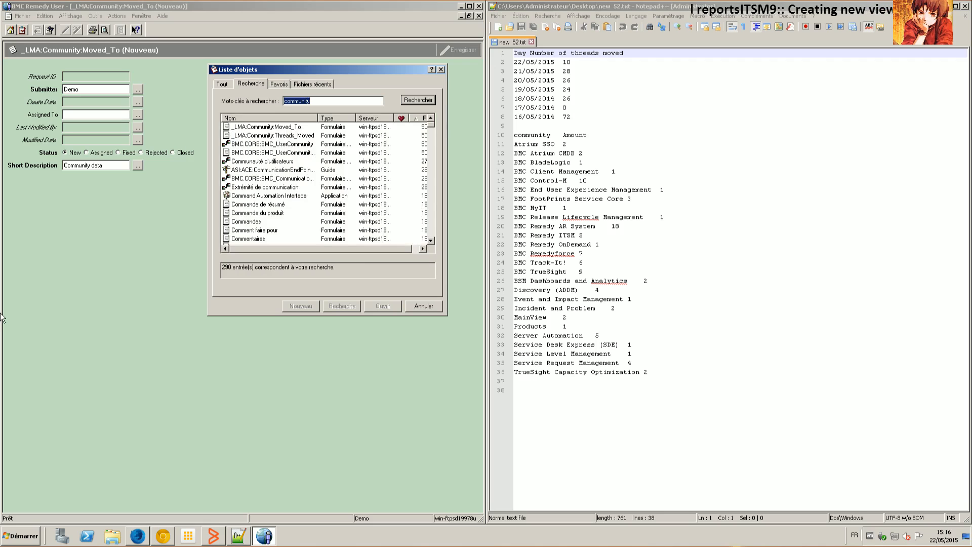
key("Tab")
key("Tab")
key("Down")
key("Return")
key("ctrl+n")
Step: Save a Threads_Moved record dated 22/05/2015 00:00:00 with 10 threads moved
key("ctrl+e")
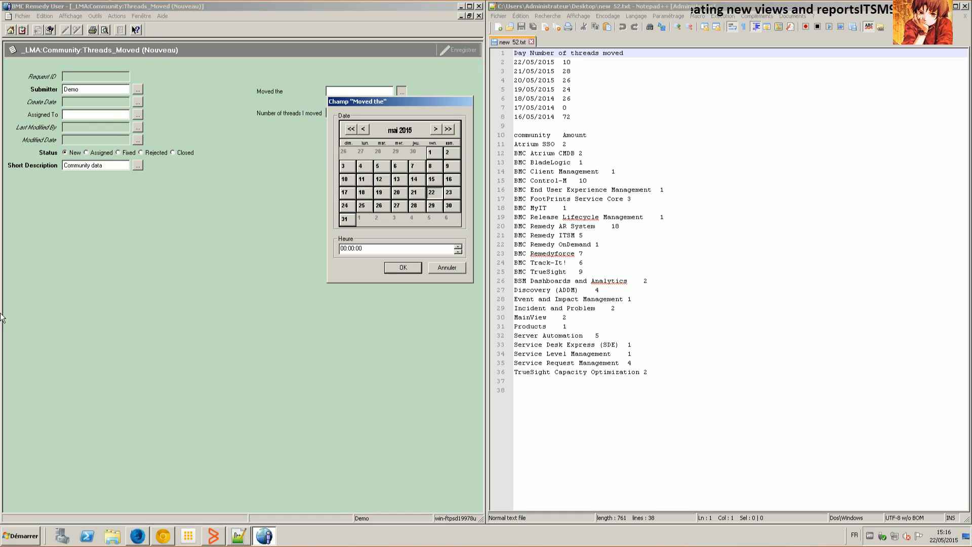
key("Return")
left_click(377, 113)
key("ctrl+Return")
Step: Save a Threads_Moved record dated 21/05/2015 00:00:00 with 28 threads moved
key("ctrl+e")
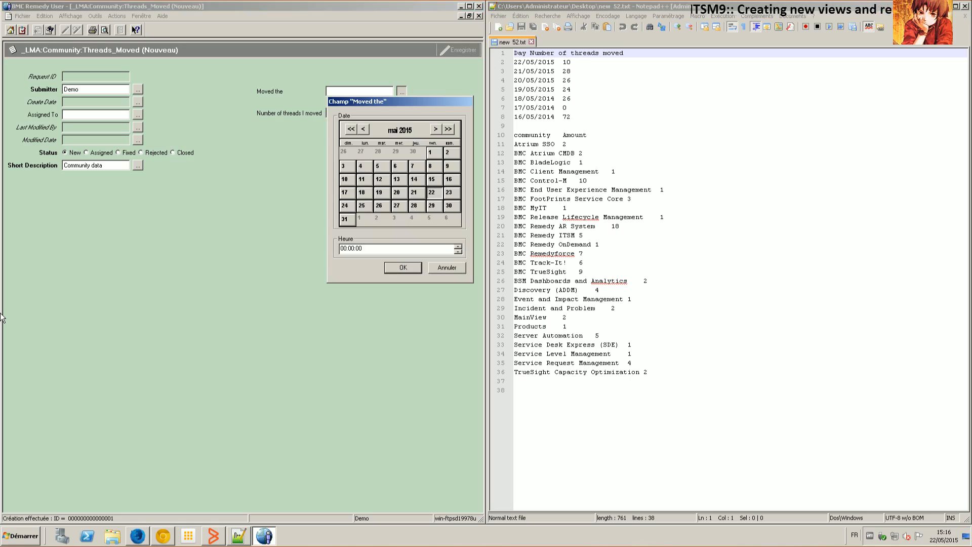
key("Left")
key("Return")
left_click(358, 112)
key("ctrl+Return")
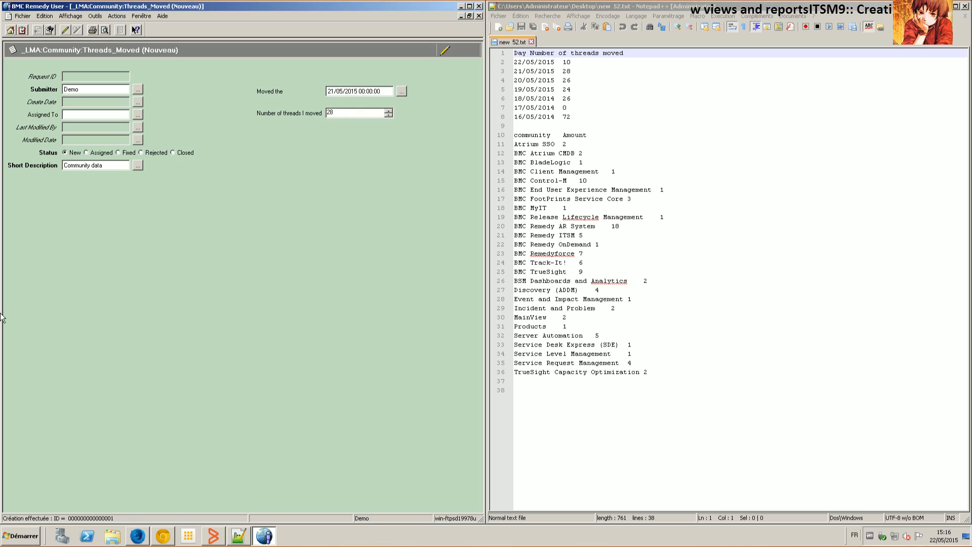
Step: Save a Threads_Moved record dated 20/05/2015 00:00:00 with 26 threads moved
left_click(401, 91)
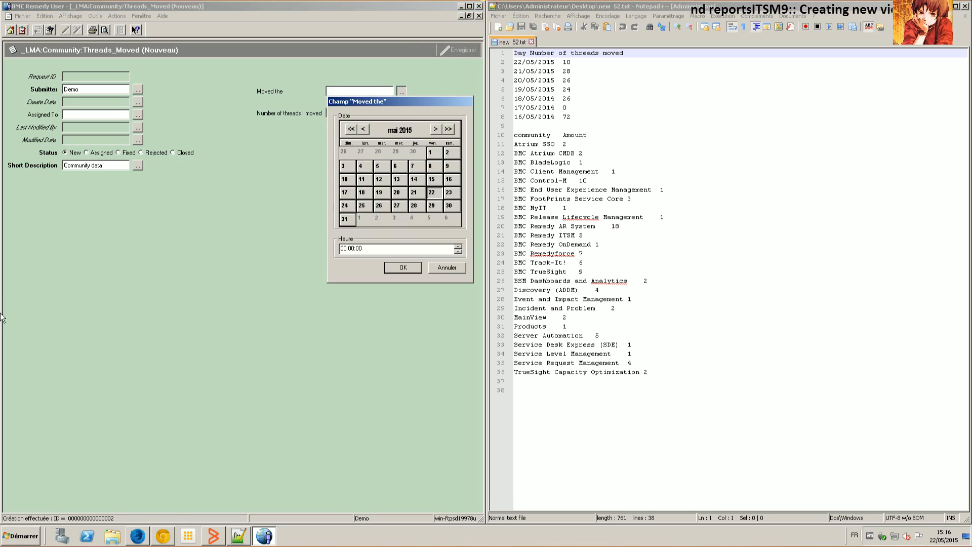
left_click(397, 192)
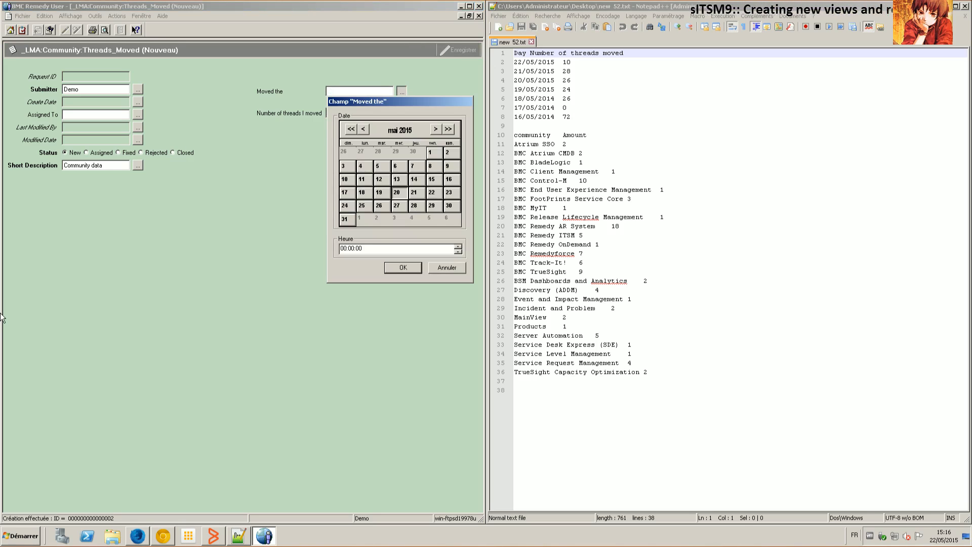
key("Return")
left_click(351, 114)
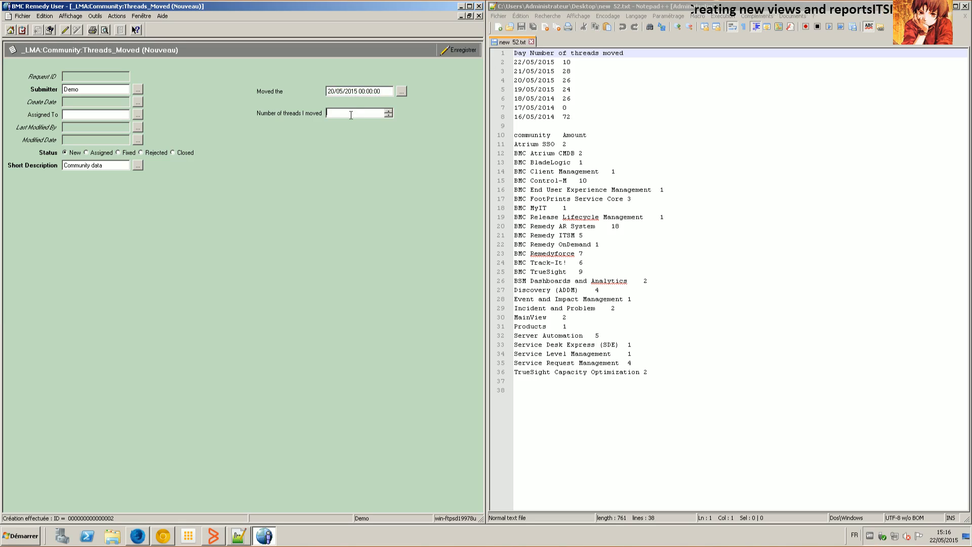
left_click(459, 50)
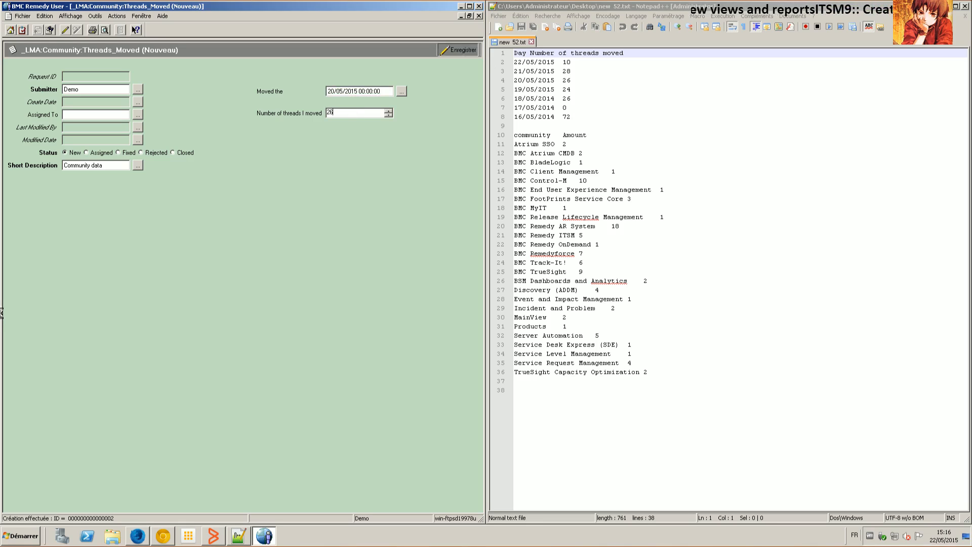
Step: Save a Threads_Moved record dated 19/05/2015 00:00:00 with 24 threads moved
left_click(402, 91)
left_click(382, 193)
left_click(403, 268)
left_click(362, 111)
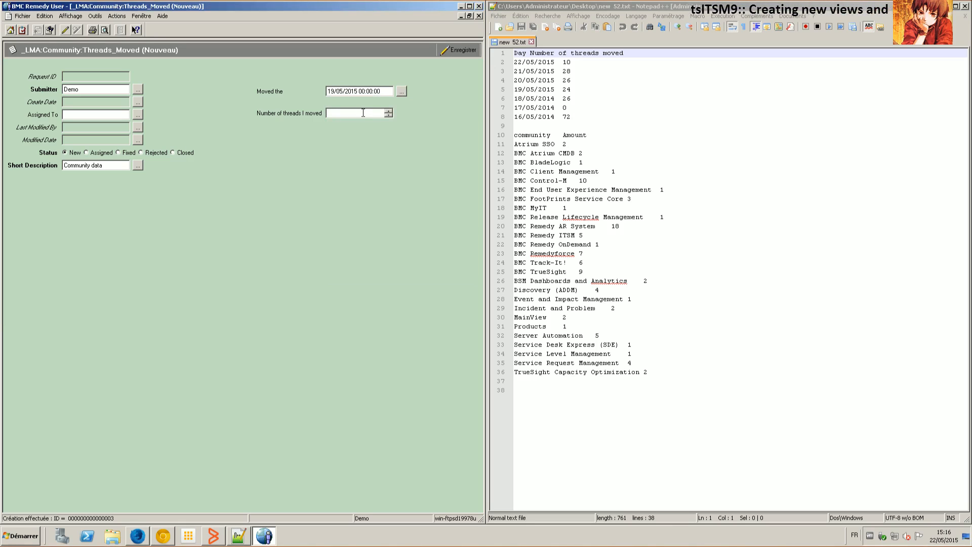
left_click(459, 50)
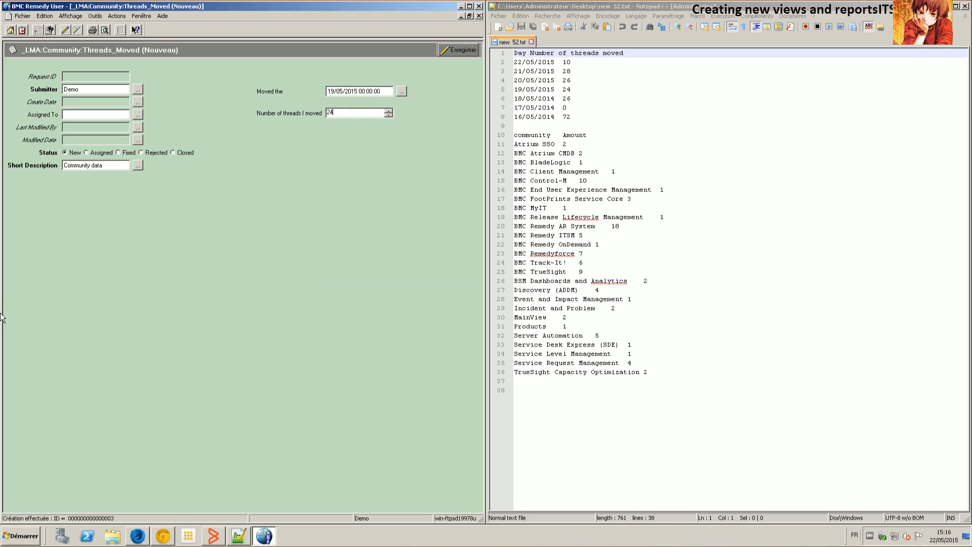
Step: Save another Threads_Moved record dated 19/05/2015 00:00:00, this one with 26 threads moved
left_click(401, 91)
left_click(382, 193)
left_click(403, 267)
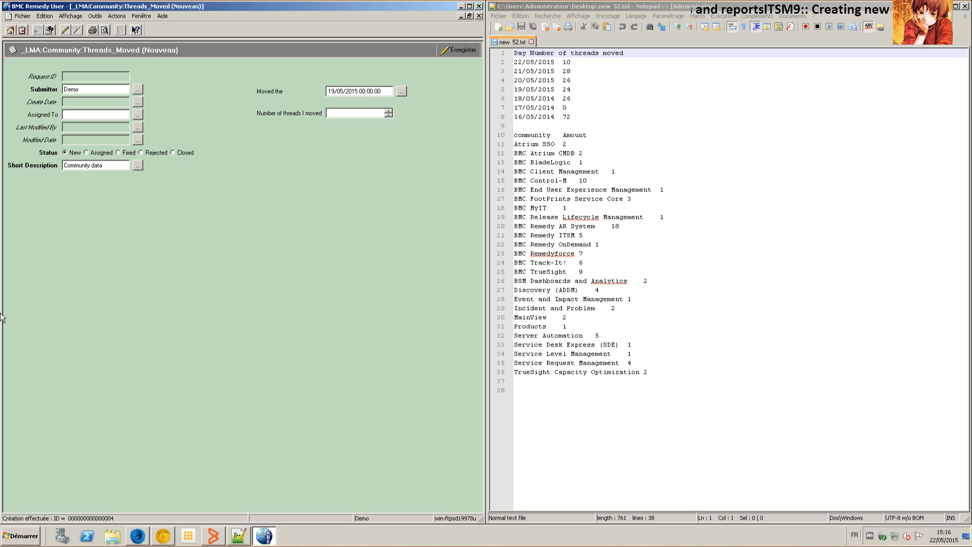
left_click(346, 112)
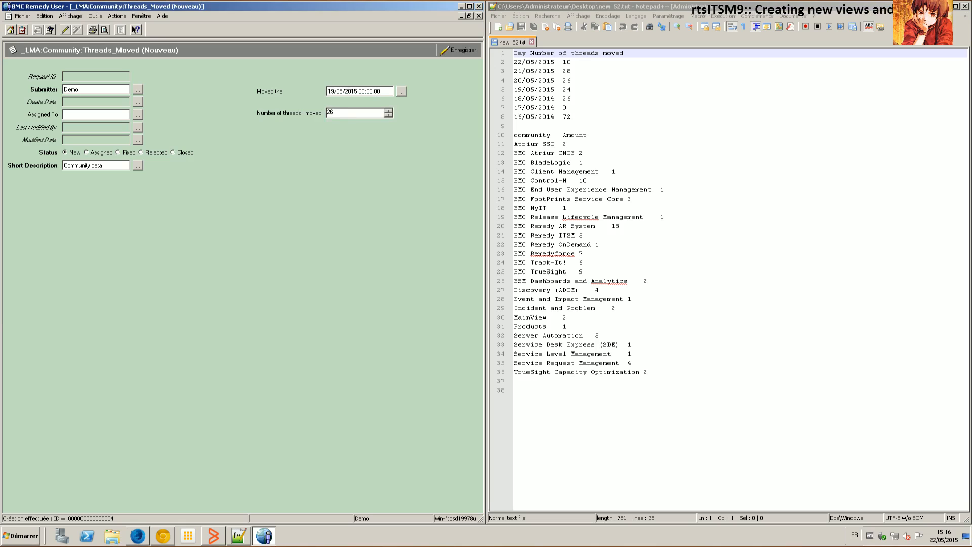
left_click(459, 50)
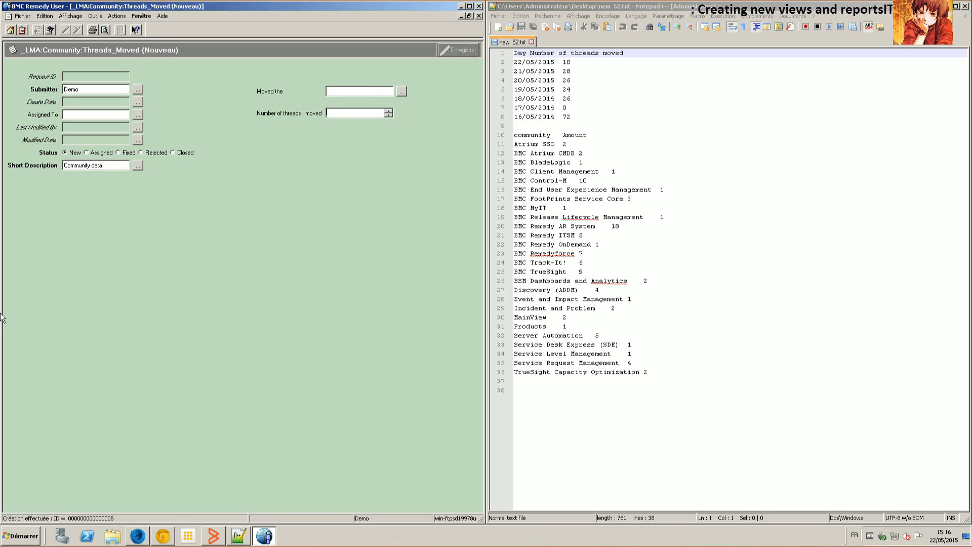
Step: Save a Threads_Moved record dated 17/05/2015 00:00:00 with 0 threads moved
left_click(402, 92)
left_click(345, 192)
left_click(404, 267)
left_click(369, 115)
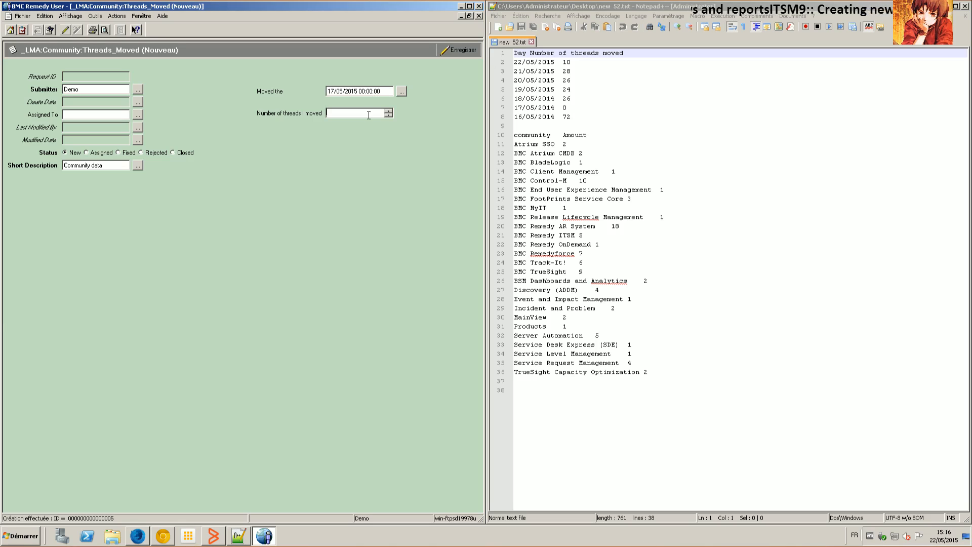
left_click(459, 50)
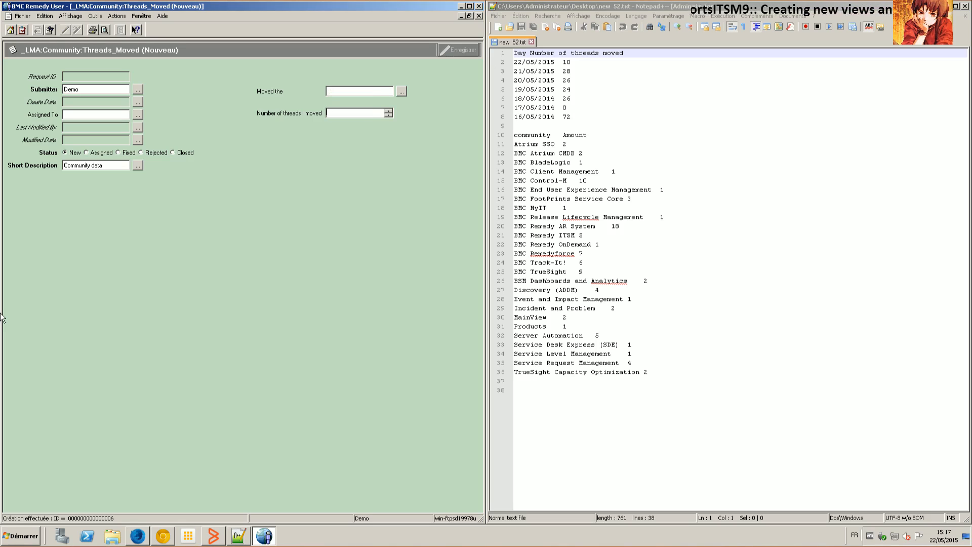
Step: Save a Threads_Moved record dated 16/05/2015 00:00:00 with 72 threads moved
left_click(401, 91)
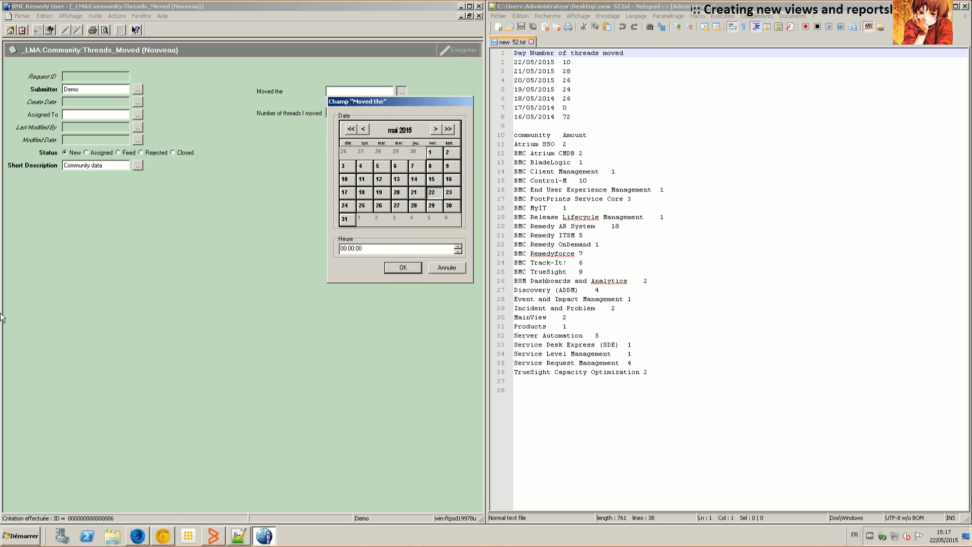
left_click(449, 179)
left_click(403, 268)
left_click(356, 117)
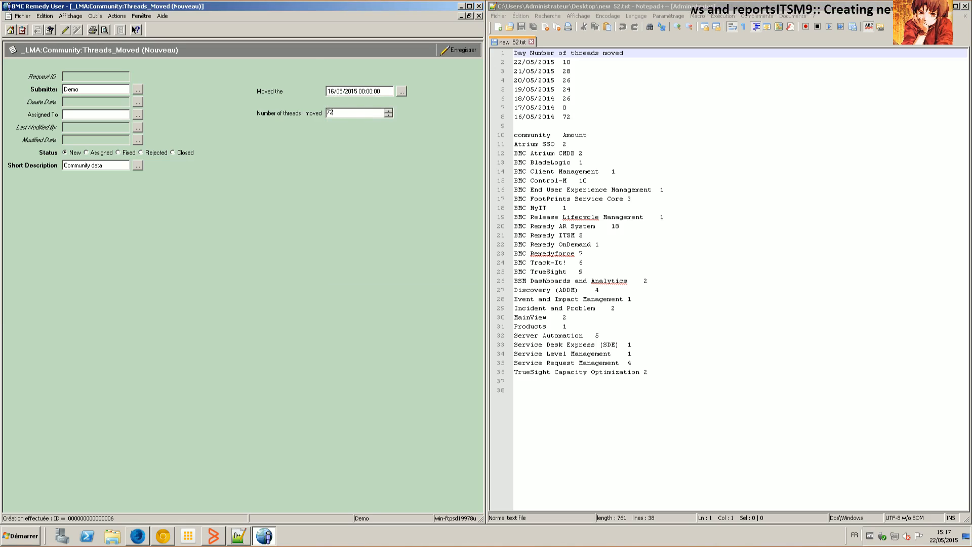
left_click(458, 50)
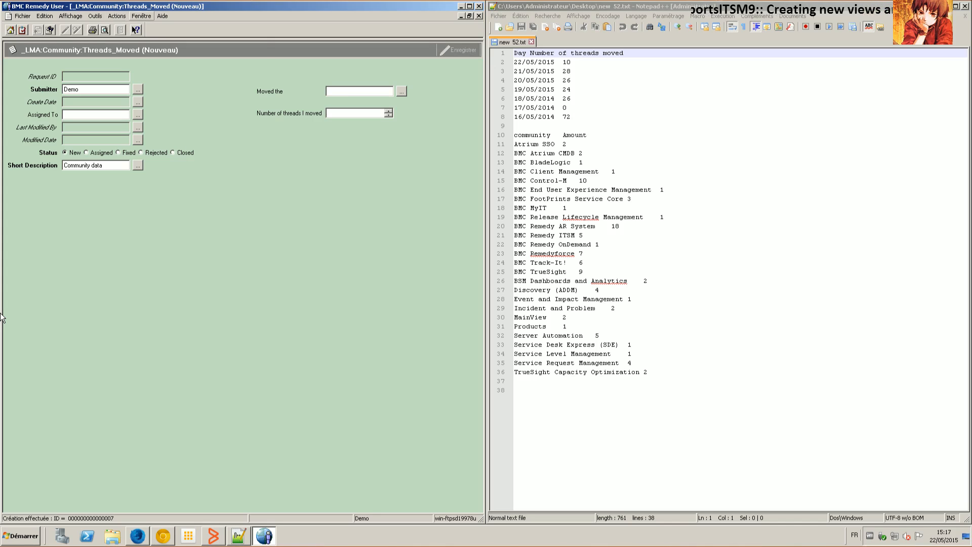
Step: Search the Threads_Moved form for all its records to check the saved dates and thread counts
left_click(141, 16)
left_click(173, 87)
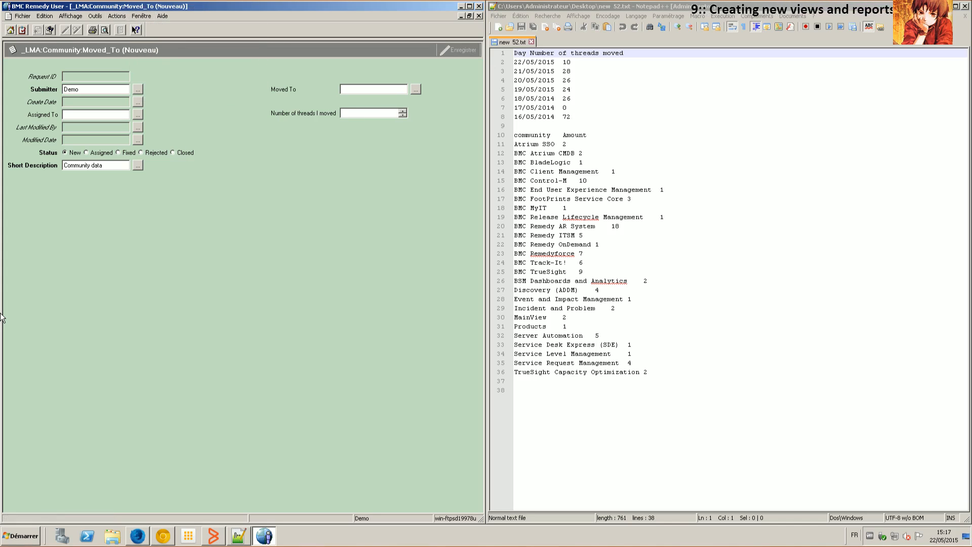
left_click(142, 16)
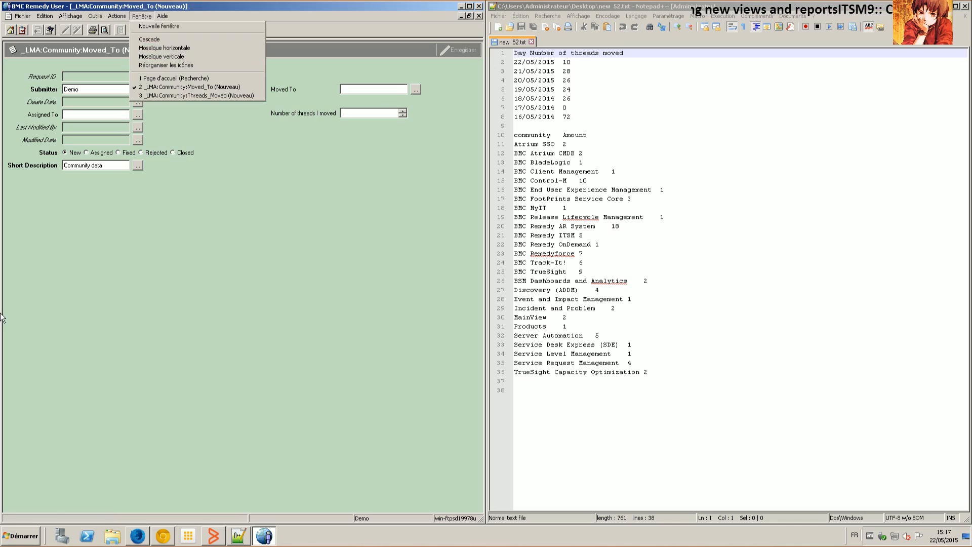
left_click(195, 96)
key("F3")
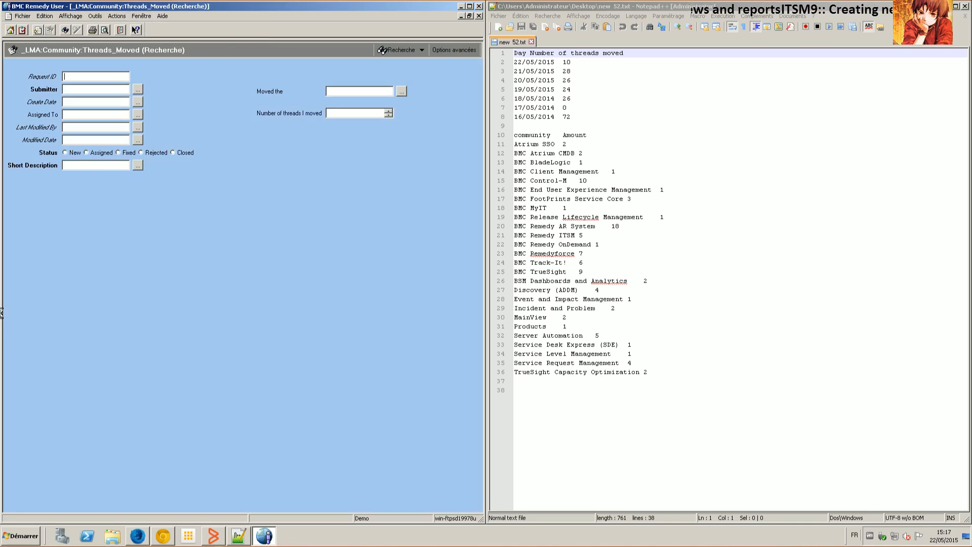
key("Return")
double_click(44, 60)
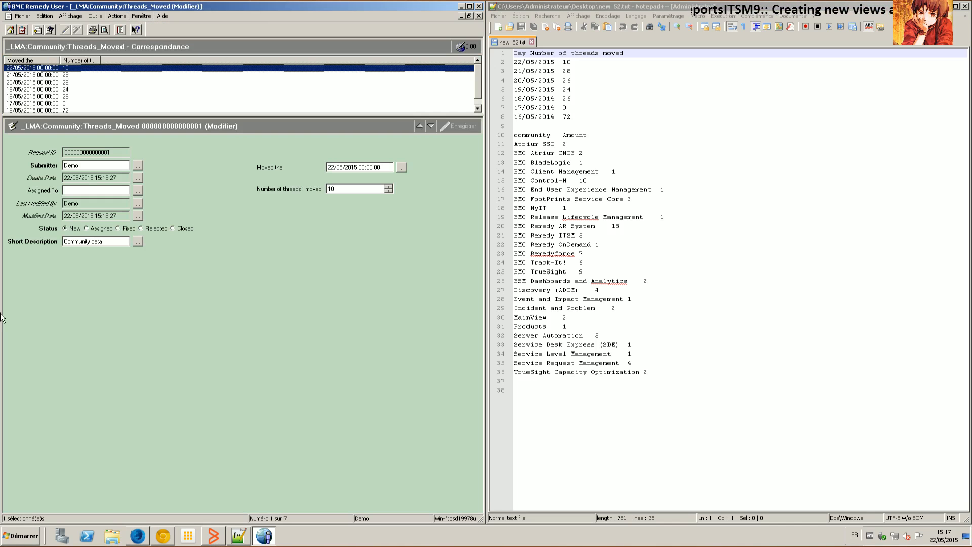
Step: Switch to the Moved_To form and save a record for Atrium SSO with 2 threads moved
left_click(142, 15)
key("Return")
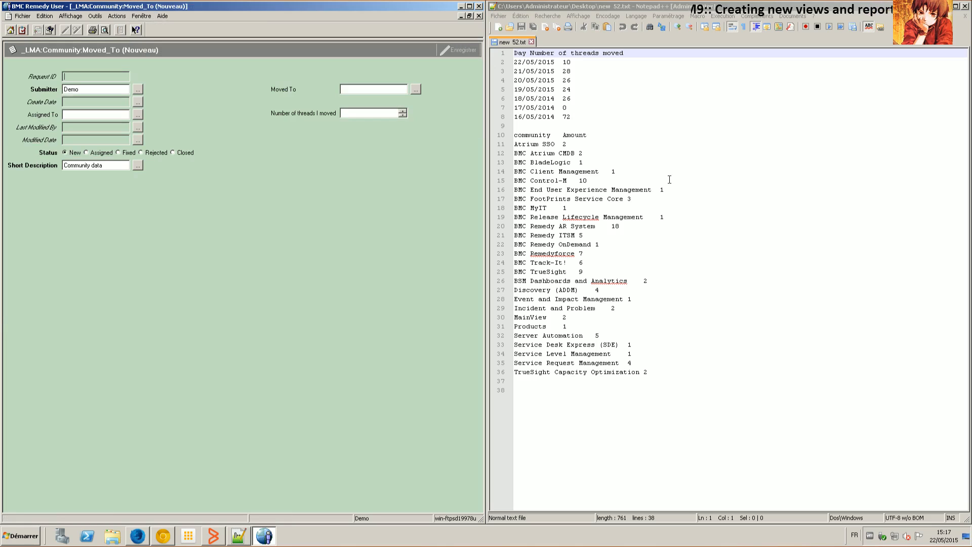
left_click_drag(556, 144, 493, 144)
key("ctrl+c")
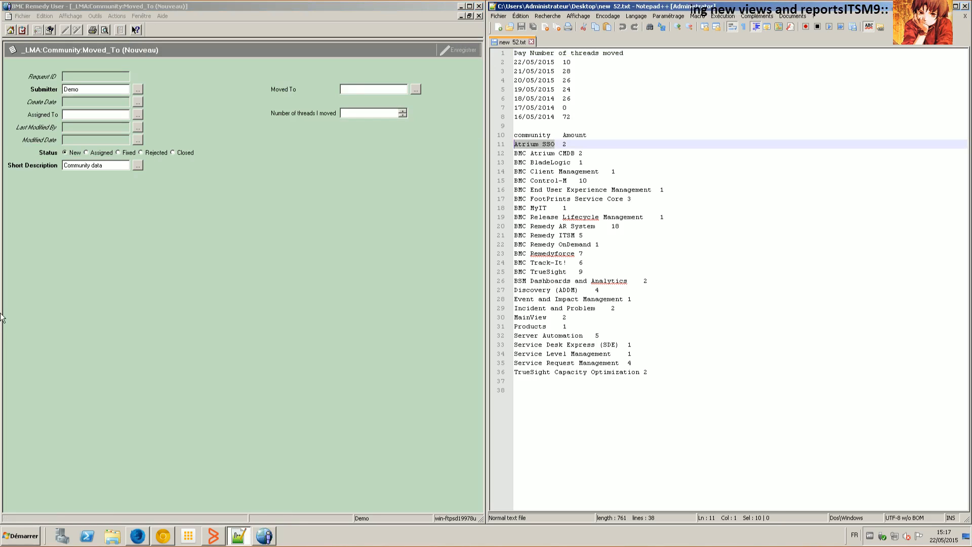
key("alt+Tab")
key("ctrl+v")
key("ctrl+Return")
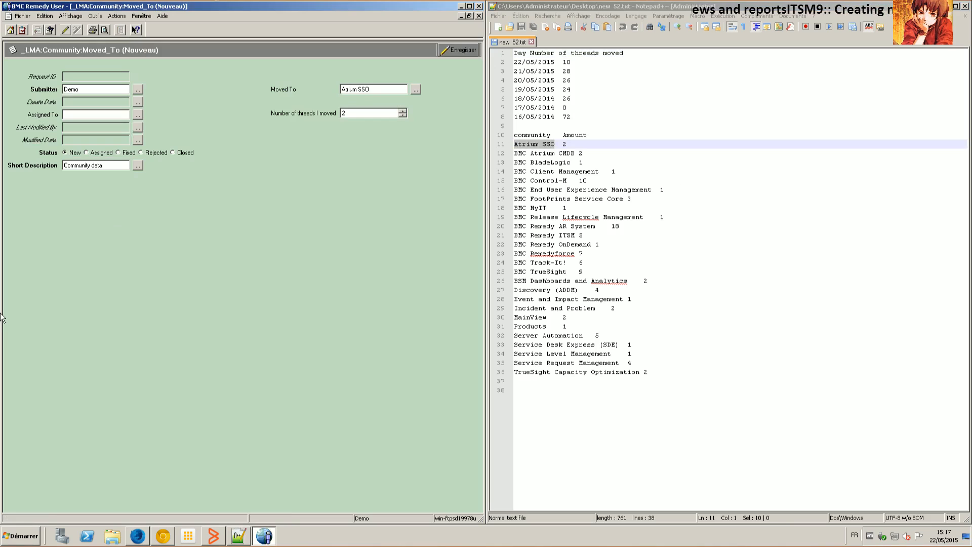
Step: Save a Moved_To record for BMC Atrium CMDB with 1 thread moved
left_click_drag(579, 154, 509, 153)
key("ctrl+c")
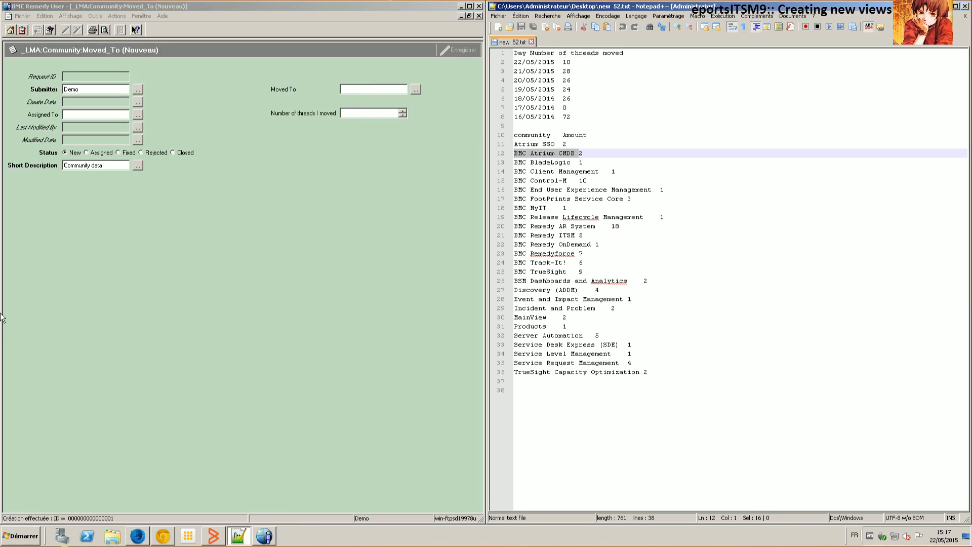
left_click(355, 95)
key("ctrl+v")
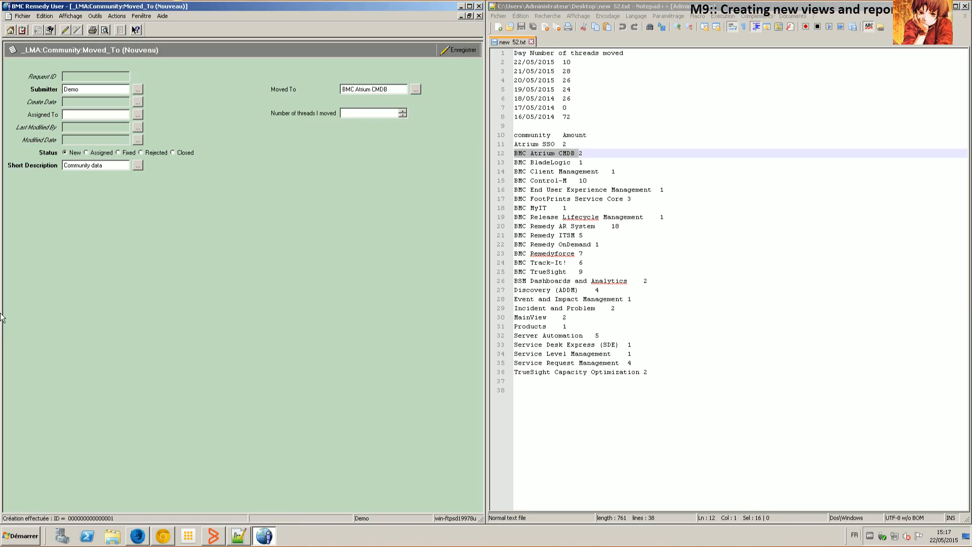
key("Tab")
type("1")
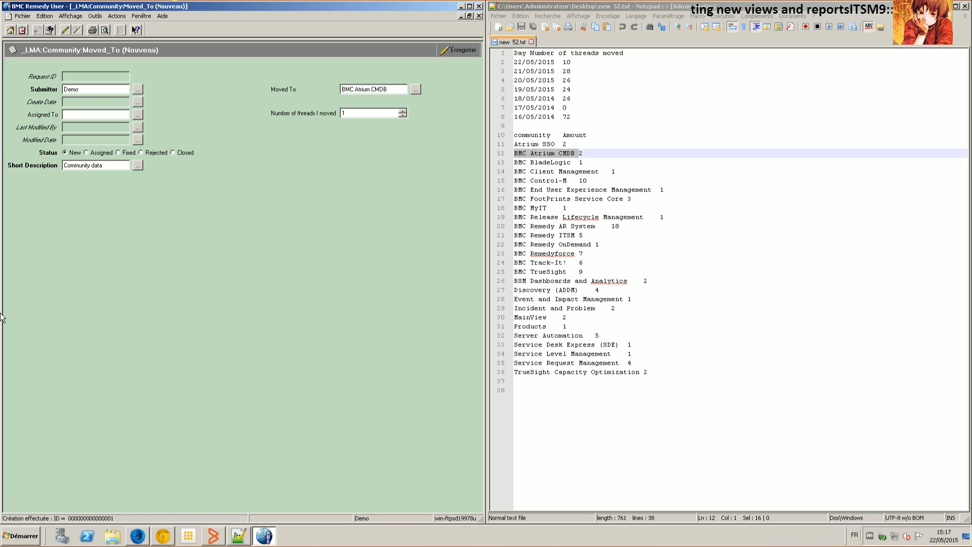
key("ctrl+Return")
Step: Save a Moved_To record for BMC BladeLogic with 1 thread moved
left_click_drag(572, 163, 500, 163)
key("ctrl+c")
left_click(409, 93)
key("ctrl+v")
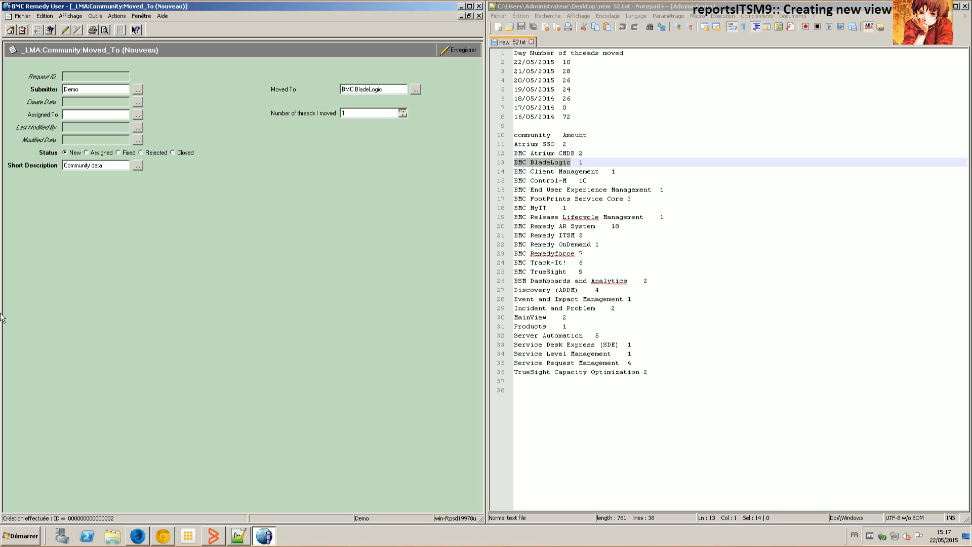
key("ctrl+Return")
Step: Save a Moved_To record for BMC Client Management with its thread count from the text file
left_click_drag(600, 172, 516, 172)
key("ctrl+c")
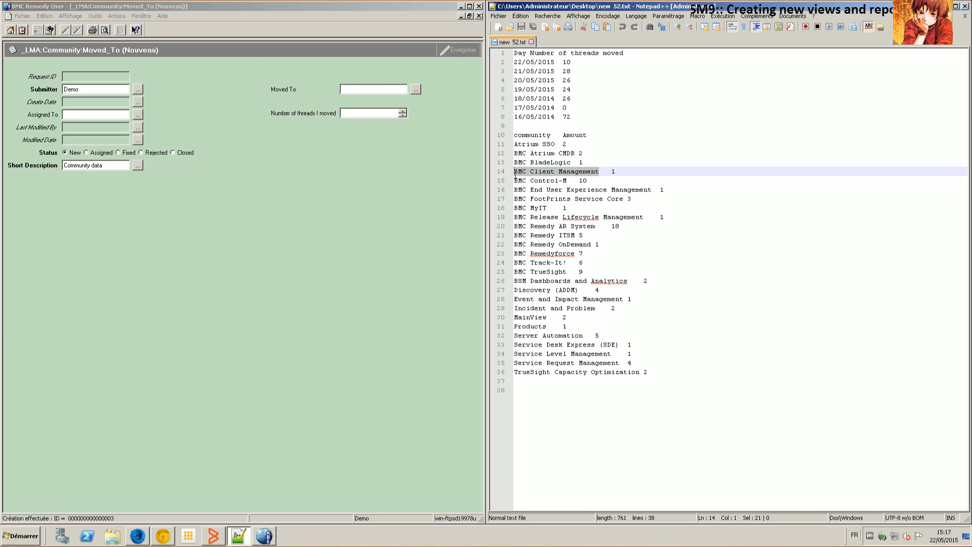
left_click(1, 318)
key("ctrl+v")
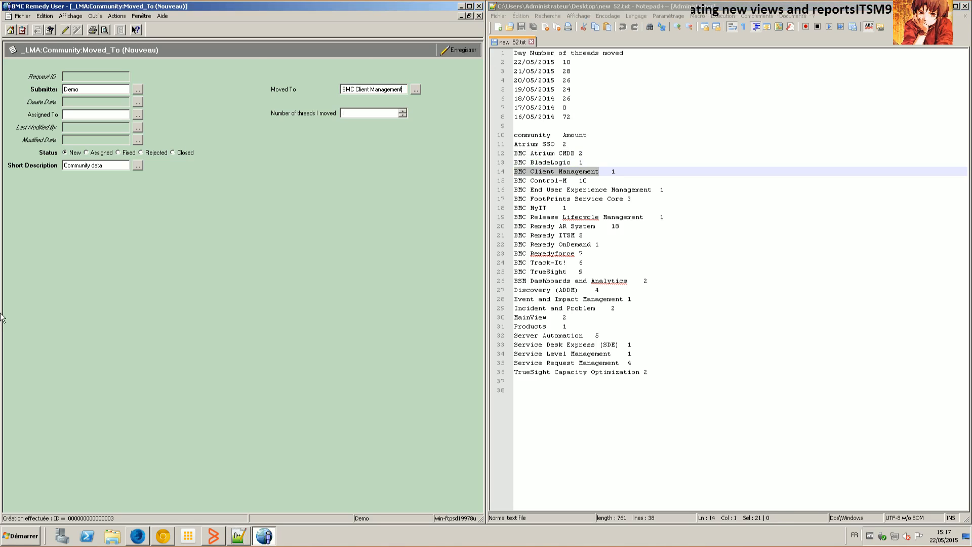
key("ctrl+Return")
Step: Save a Moved_To record for BMC Control-M with 10 threads moved
left_click_drag(568, 180, 481, 179)
key("ctrl+c")
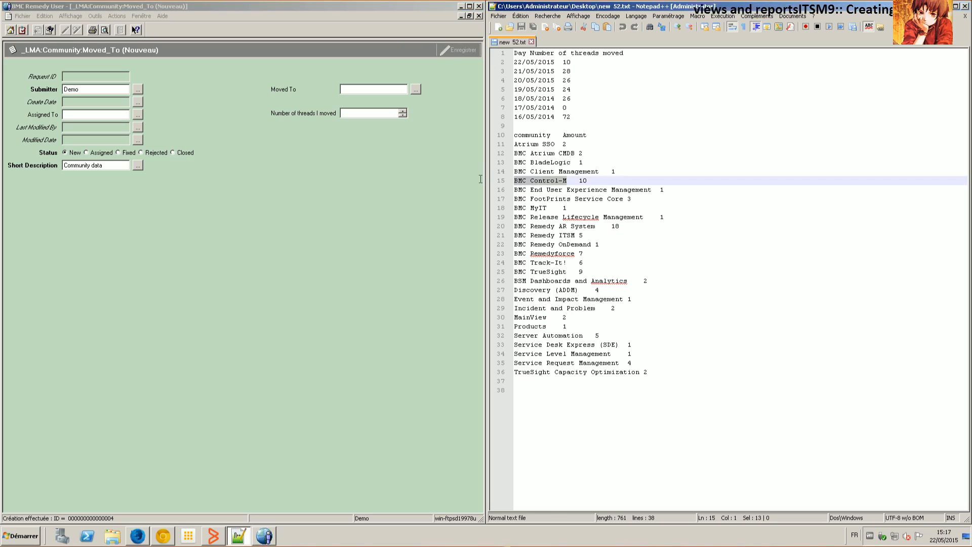
left_click(1, 319)
key("ctrl+v")
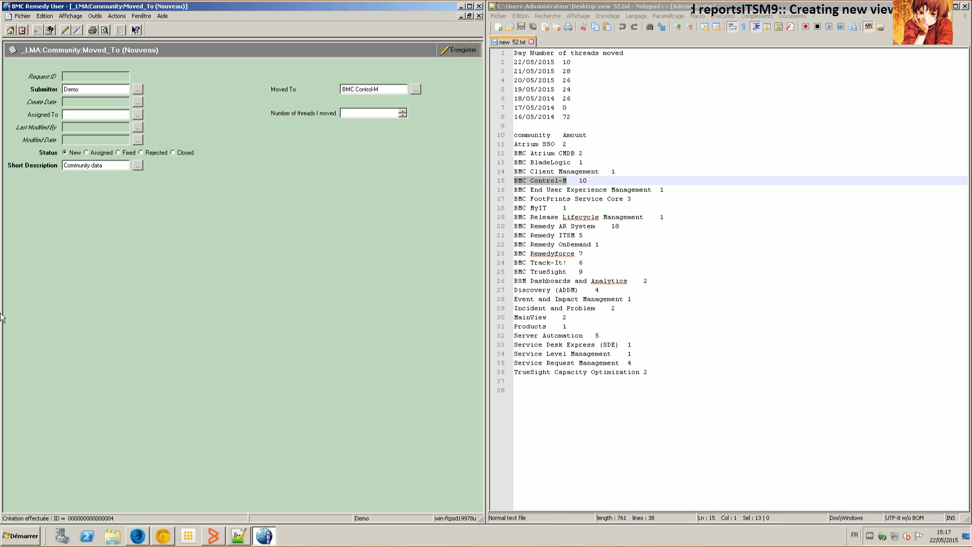
left_click(385, 110)
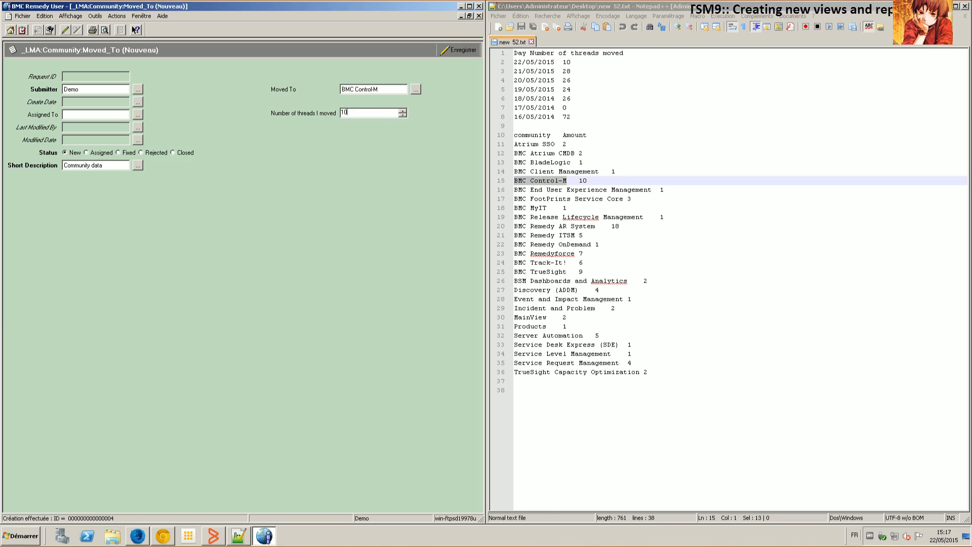
type("10")
key("ctrl+Return")
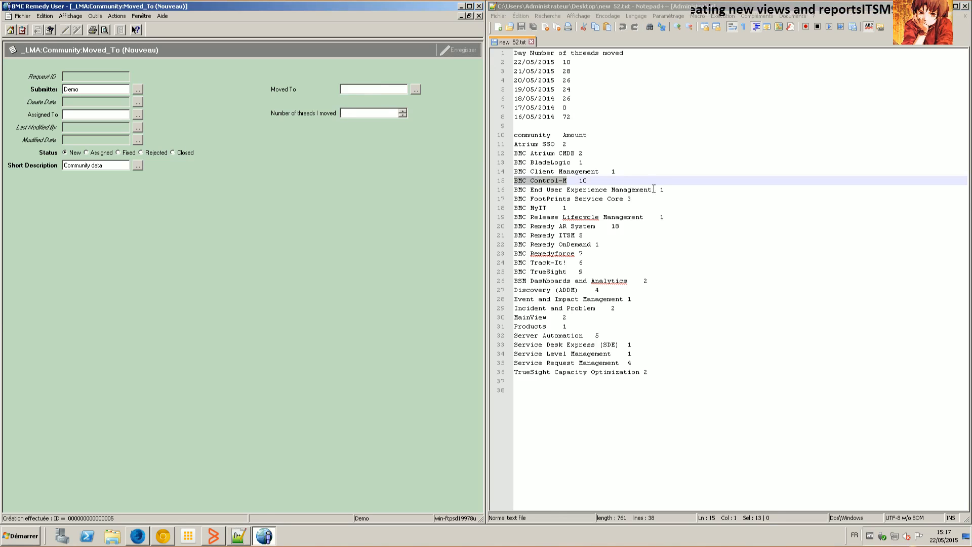
Step: Save a Moved_To record for BMC End User Experience Management with its thread count from the text file
left_click_drag(652, 190, 514, 190)
key("ctrl+c")
left_click(1, 318)
key("ctrl+v")
key("ctrl+Return")
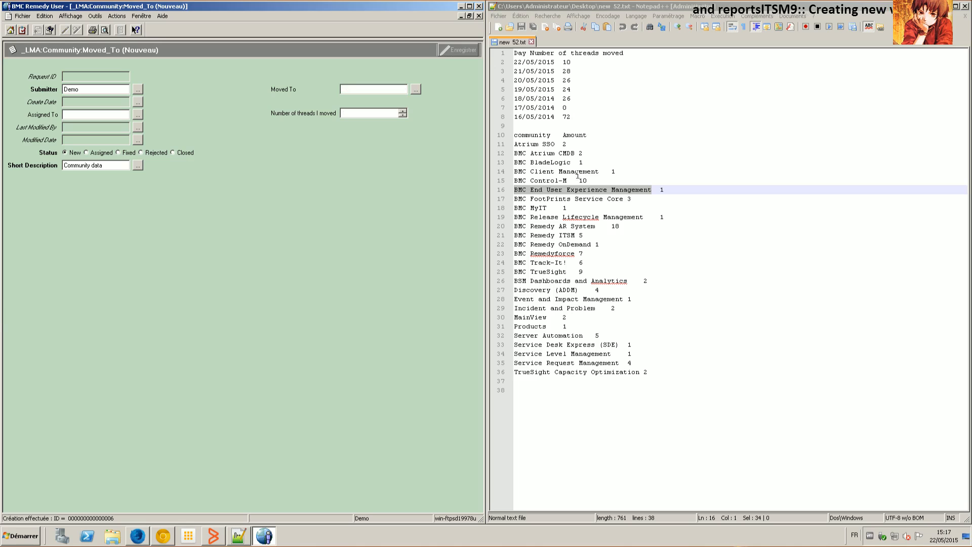
Step: Save a Moved_To record for BMC FootPrints Service Core with 3 threads moved
left_click_drag(623, 199, 494, 200)
key("ctrl+c")
left_click(1, 319)
key("ctrl+v")
key("Tab")
type("3")
key("ctrl+Return")
Step: Save a Moved_To record for BMC MyIT with 1 thread moved
left_click_drag(549, 208, 490, 207)
key("ctrl+c")
left_click(1, 318)
key("ctrl+v")
key("Tab")
type("1")
key("ctrl+Return")
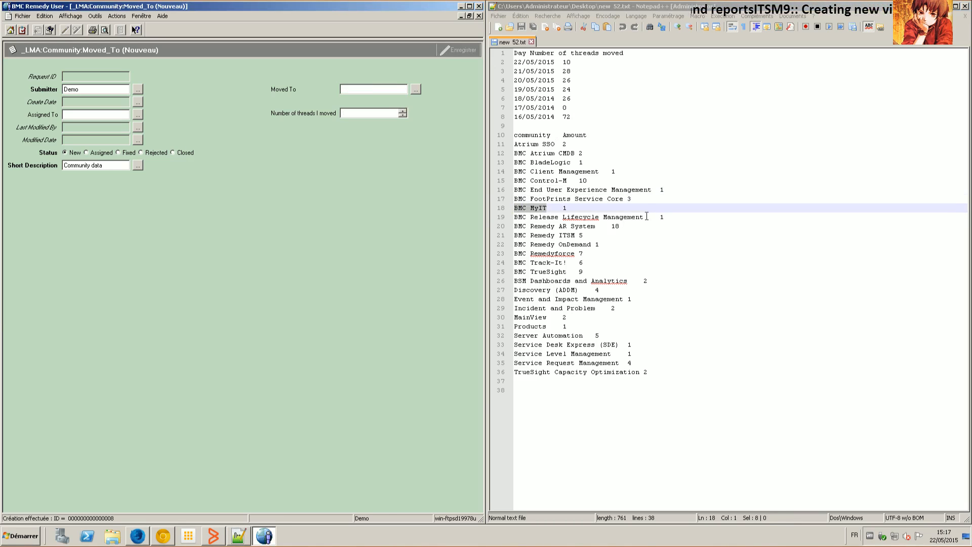
Step: Save a Moved_To record for BMC Release Lifecycle Management with 1 thread moved
left_click_drag(645, 217, 511, 216)
key("ctrl+c")
left_click(2, 318)
key("ctrl+v")
key("Tab")
type("1")
key("ctrl+Return")
Step: Save a Moved_To record for BMC Remedy AR System with 18 threads moved
left_click_drag(595, 226, 479, 227)
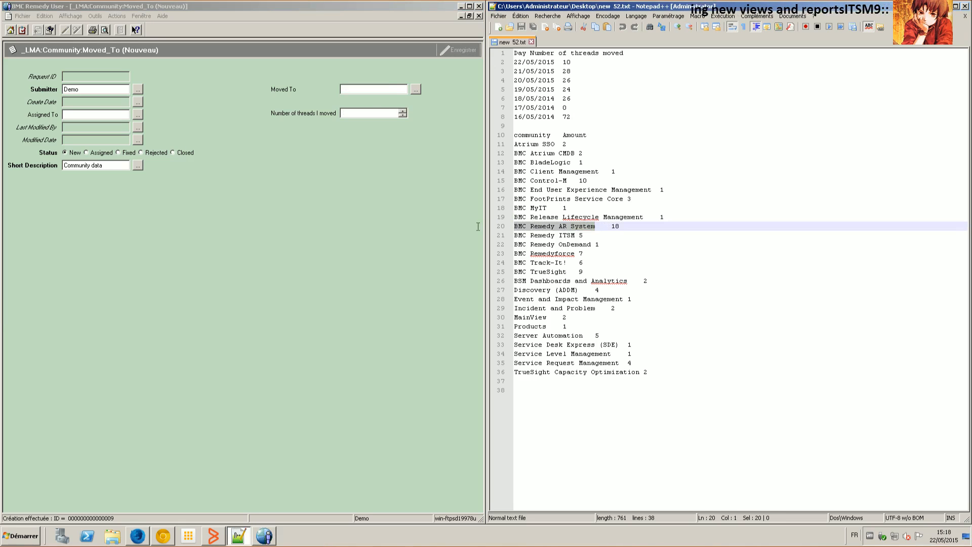
key("ctrl+c")
left_click(2, 318)
key("ctrl+v")
key("Tab")
type("18")
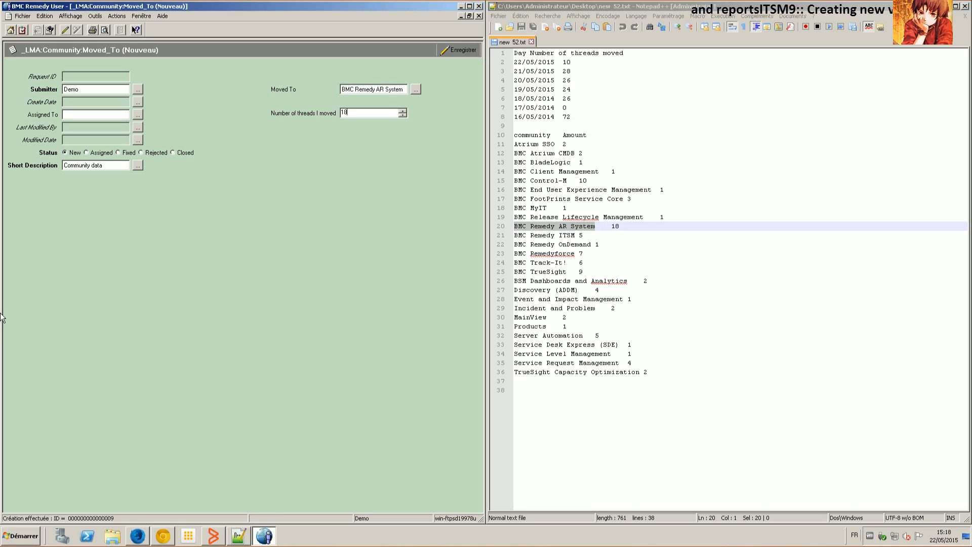
key("ctrl+Return")
Step: Save a Moved_To record for BMC Remedy ITSM with 4 threads moved
left_click_drag(575, 235, 513, 235)
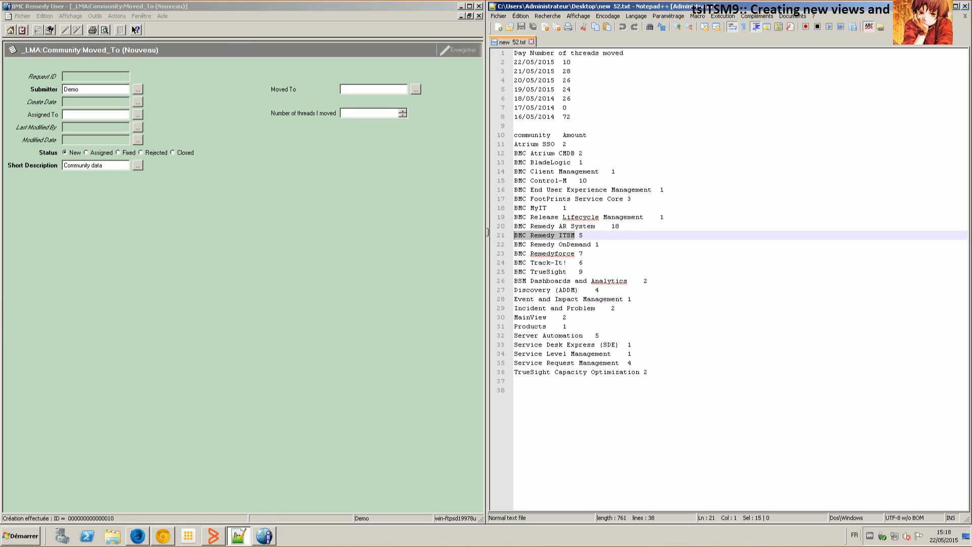
key("ctrl+c")
left_click(370, 85)
key("ctrl+v")
key("Tab")
type("4")
key("ctrl+Return")
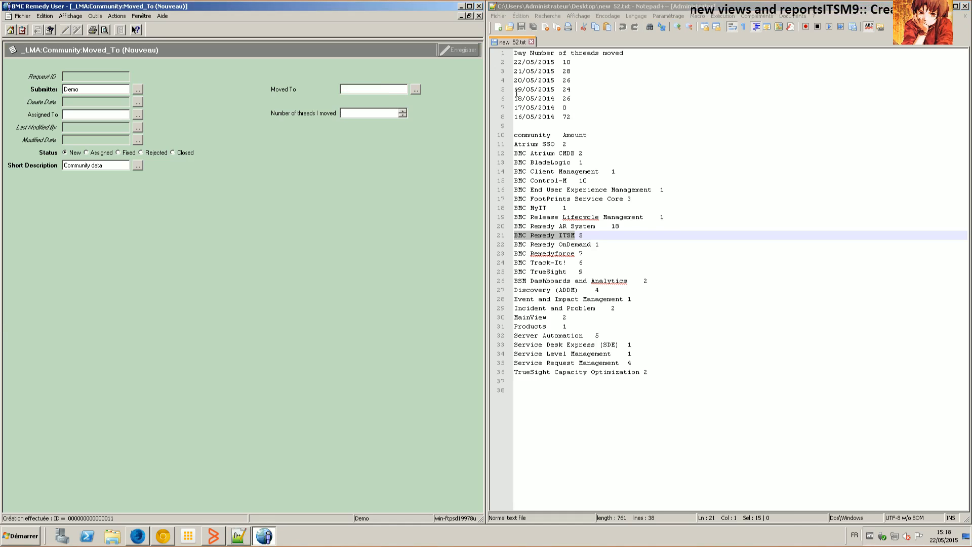
Step: Save a Moved_To record for BMC Remedy OnDemand with 1 thread moved
left_click_drag(591, 245, 513, 244)
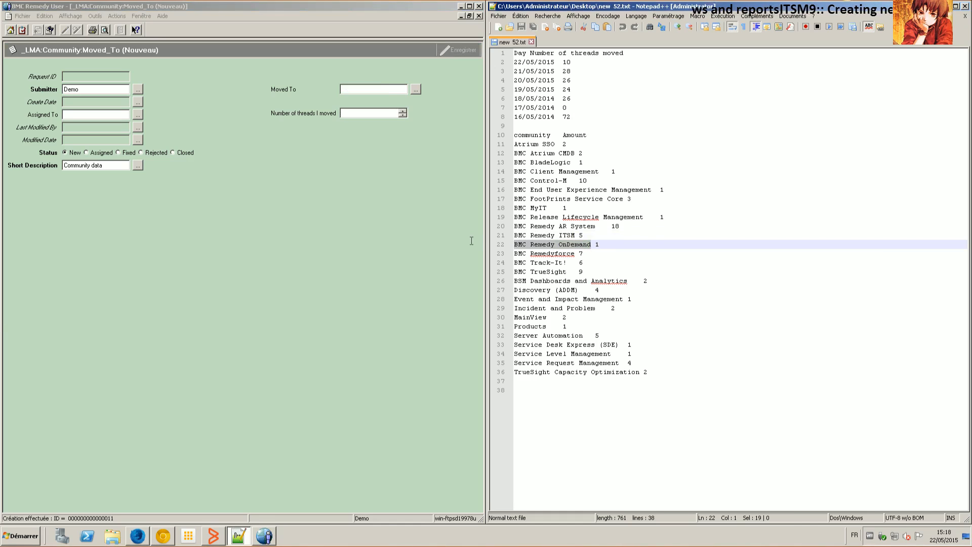
left_click(393, 90)
key("ctrl+v")
key("Tab")
type("1")
key("ctrl+Return")
Step: Save a Moved_To record for BMC Remedyforce with 4 threads moved
left_click_drag(575, 254, 513, 254)
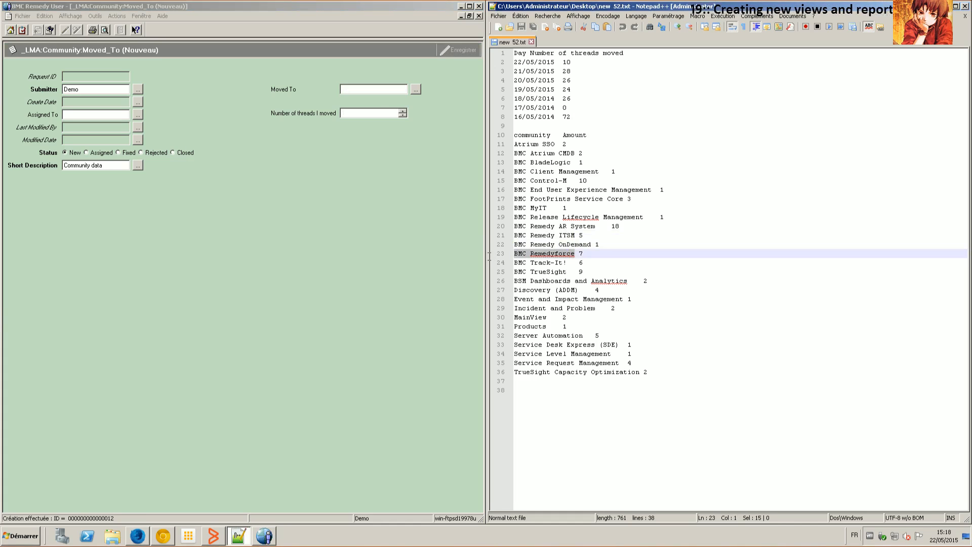
left_click(2, 317)
key("ctrl+v")
key("Tab")
type("6")
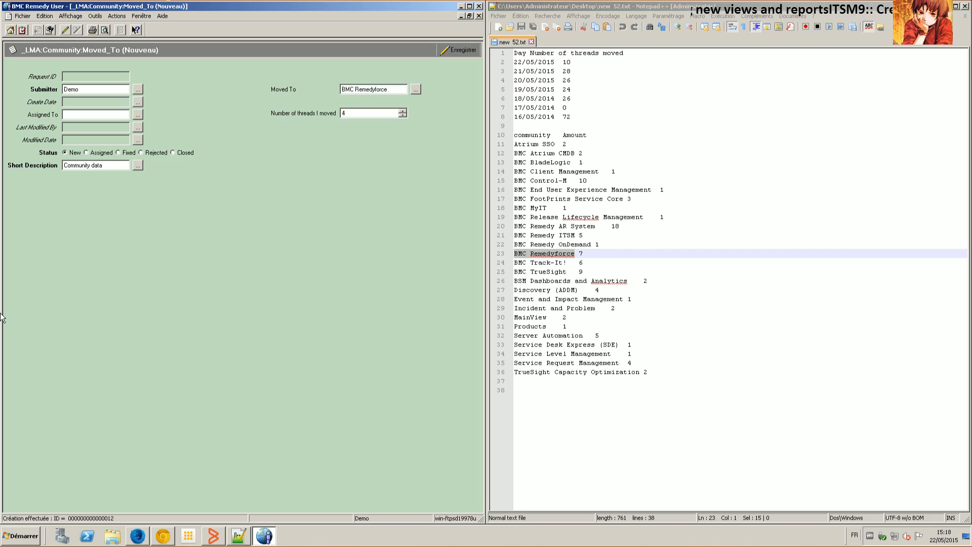
key("ctrl+Return")
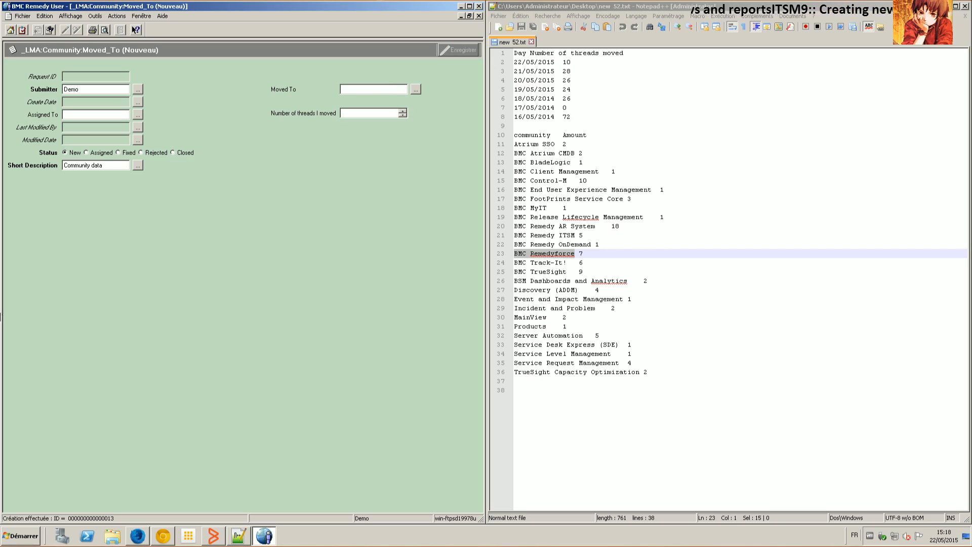
Step: Save a Moved_To record for BMC Track-It! with 6 threads moved
left_click_drag(567, 263, 513, 263)
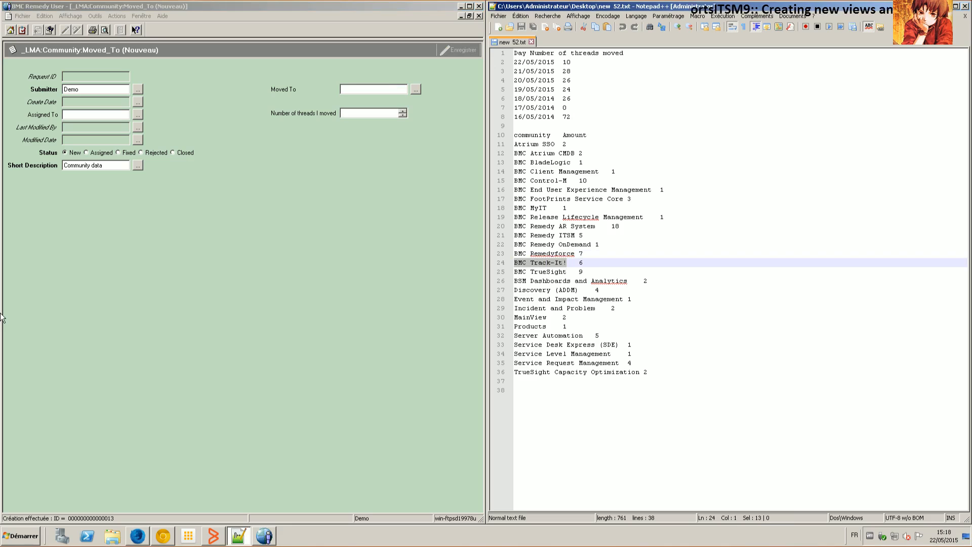
left_click(400, 93)
key("ctrl+v")
key("Tab")
type("6")
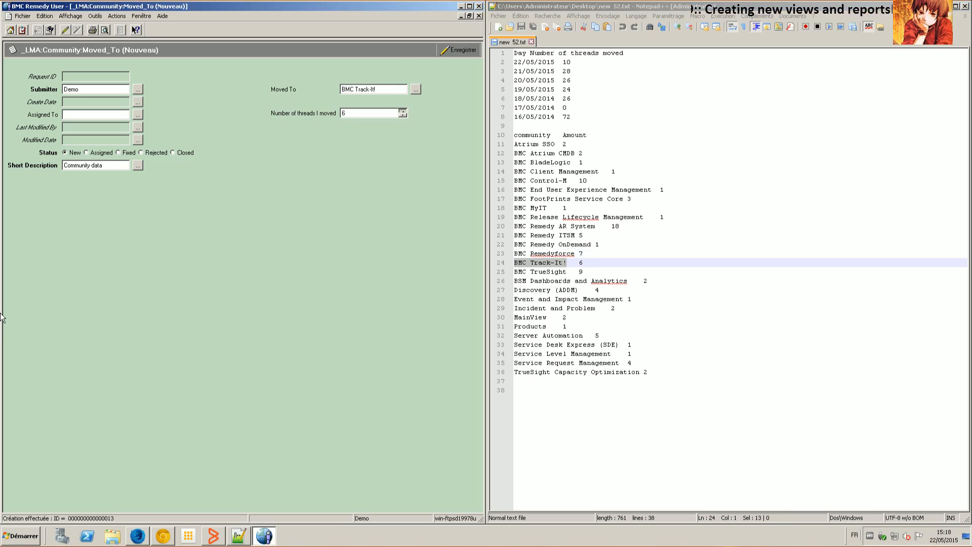
key("ctrl+Return")
Step: Save a Moved_To record for BMC TrueSight with 9 threads moved
left_click_drag(567, 272, 457, 272)
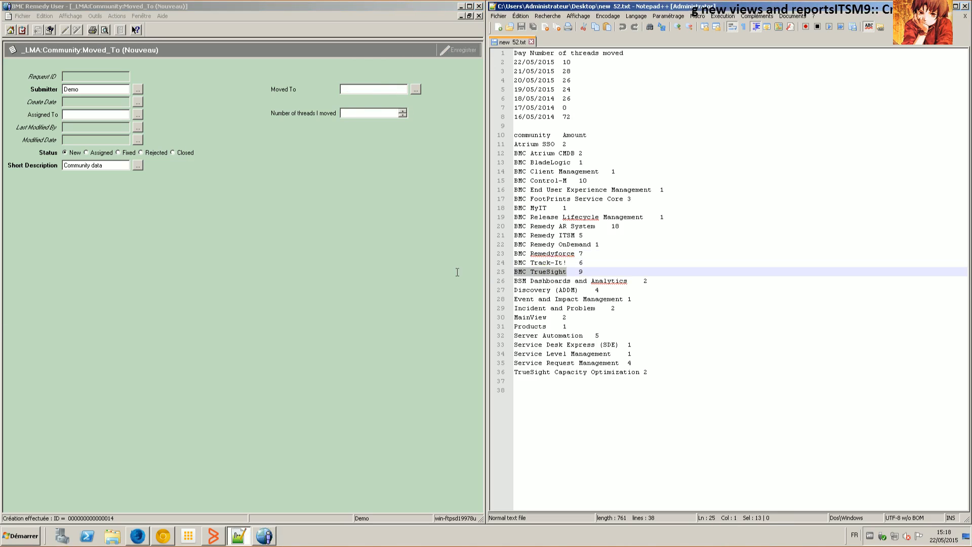
left_click(375, 89)
key("ctrl+v")
left_click(389, 112)
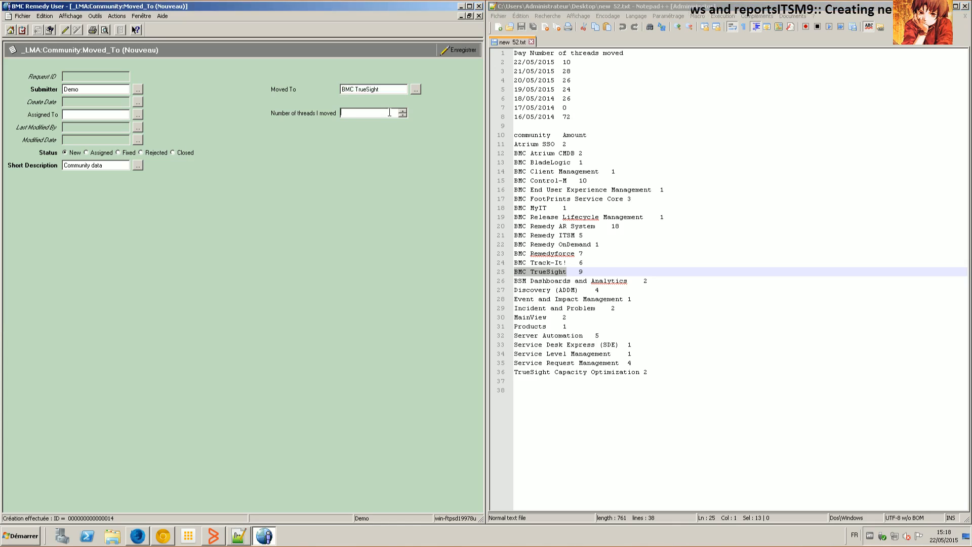
type("9")
key("ctrl+Return")
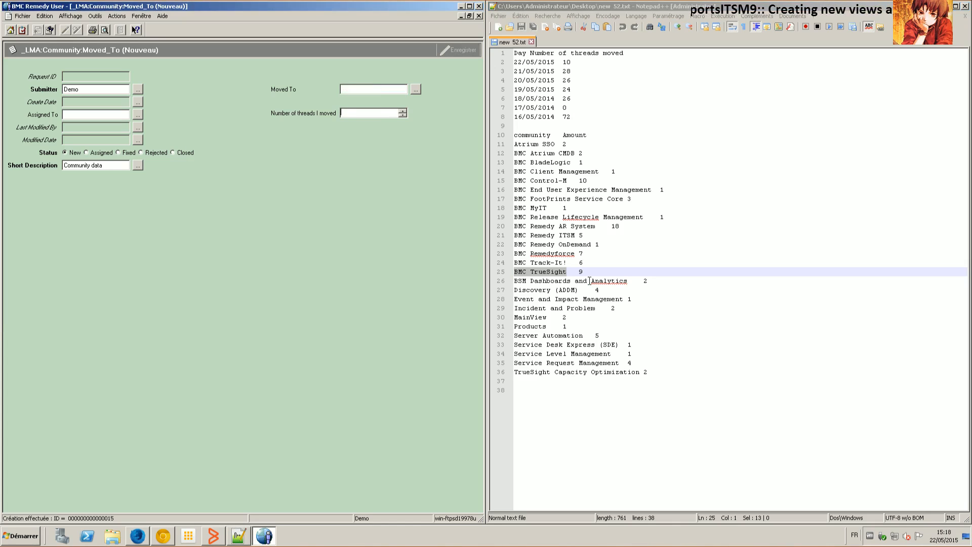
Step: Save a Moved_To record for BSM Dashboards and Analytics with 2 threads moved
left_click_drag(631, 281, 472, 275)
key("shift+Down")
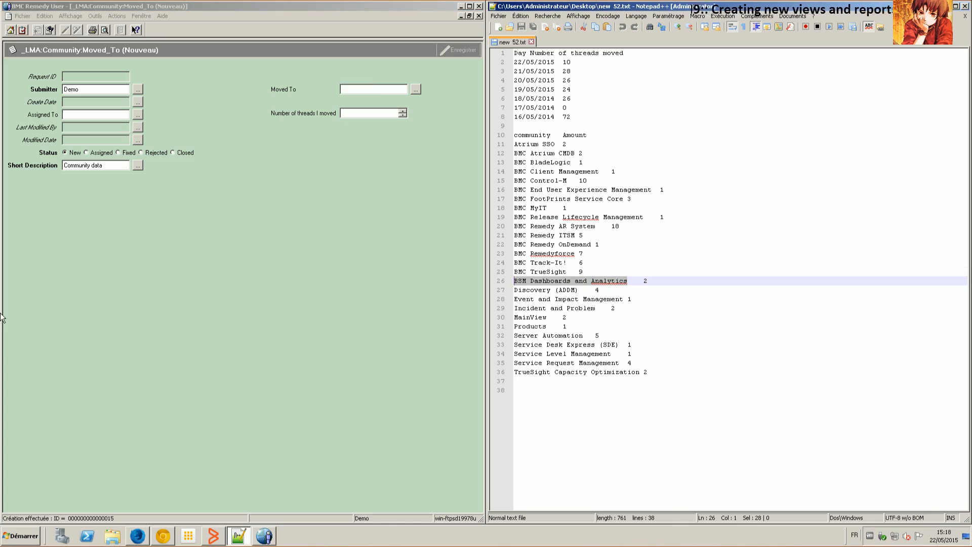
left_click(376, 92)
key("ctrl+v")
key("Tab")
key("Up")
key("Up")
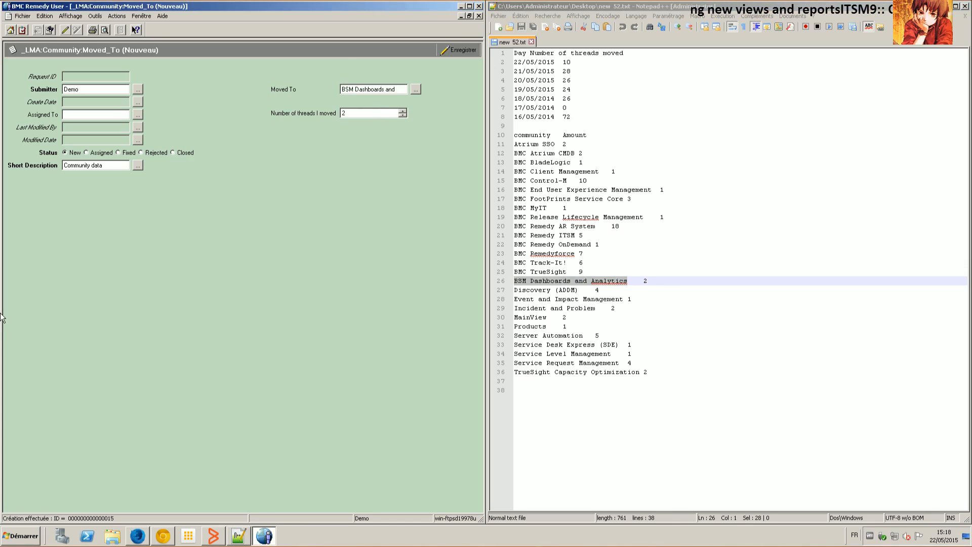
key("ctrl+Return")
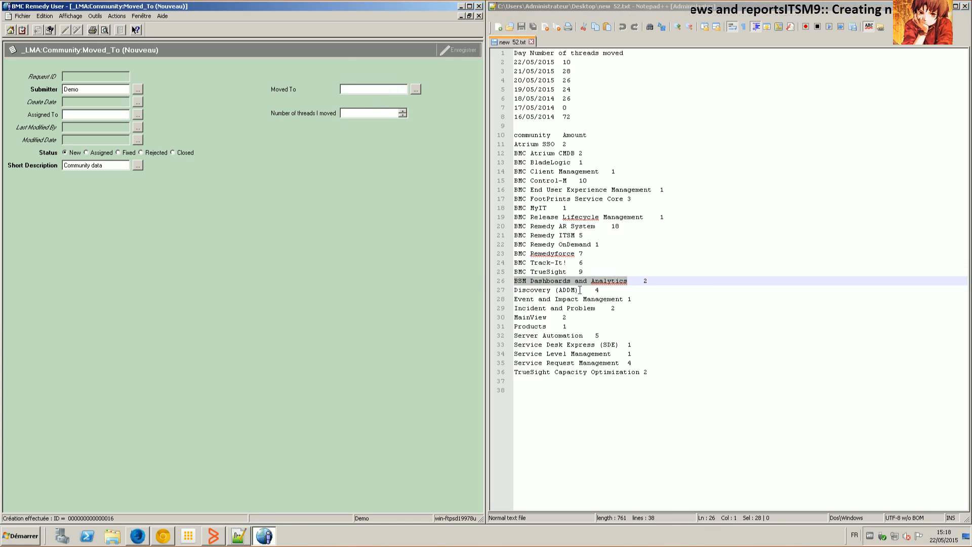
Step: Save a Moved_To record for Discovery (ADDM) with the number of moved threads listed in the notes
left_click_drag(578, 290, 474, 286)
key("ctrl+c")
key("alt+Tab")
key("ctrl+v")
key("Tab")
key("Up")
key("Up")
key("Up")
key("ctrl+Return")
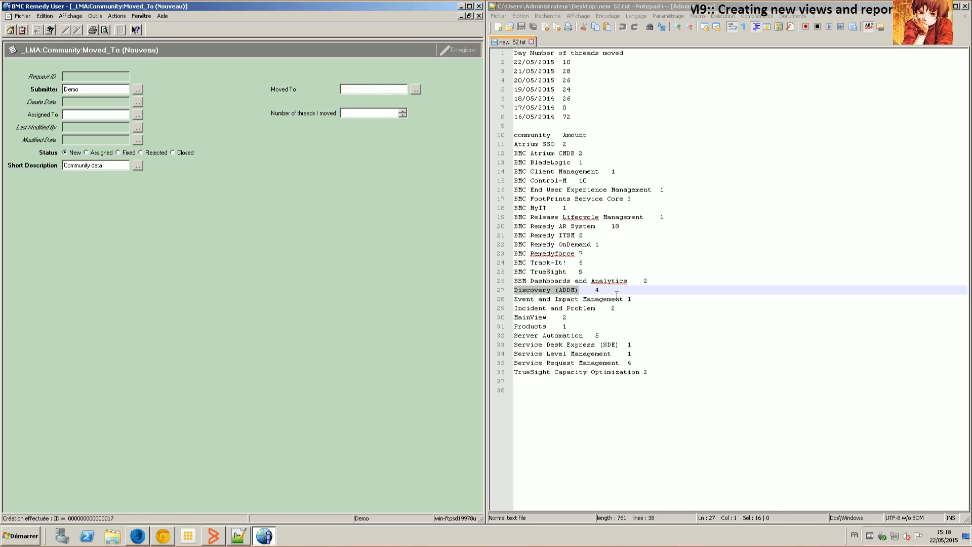
Step: Save a Moved_To record for Event and Impact Management with 1 thread moved
left_click_drag(623, 299, 508, 302)
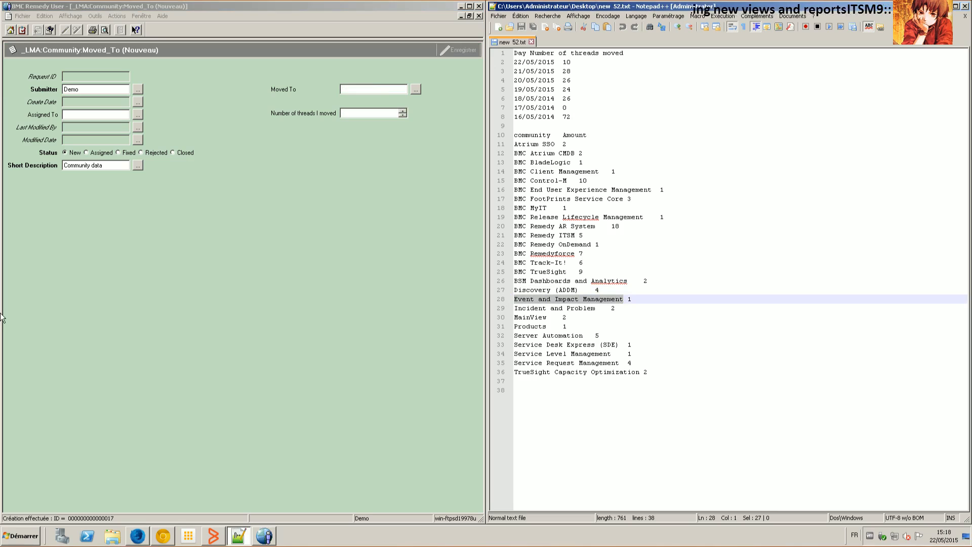
key("ctrl+c")
key("alt+Tab")
key("ctrl+v")
key("Tab")
key("Up")
key("ctrl+Return")
Step: Save a Moved_To record for Incident and Problem with 2 threads moved
left_click_drag(596, 309, 510, 300)
left_click(404, 89)
key("ctrl+v")
key("Tab")
type("2")
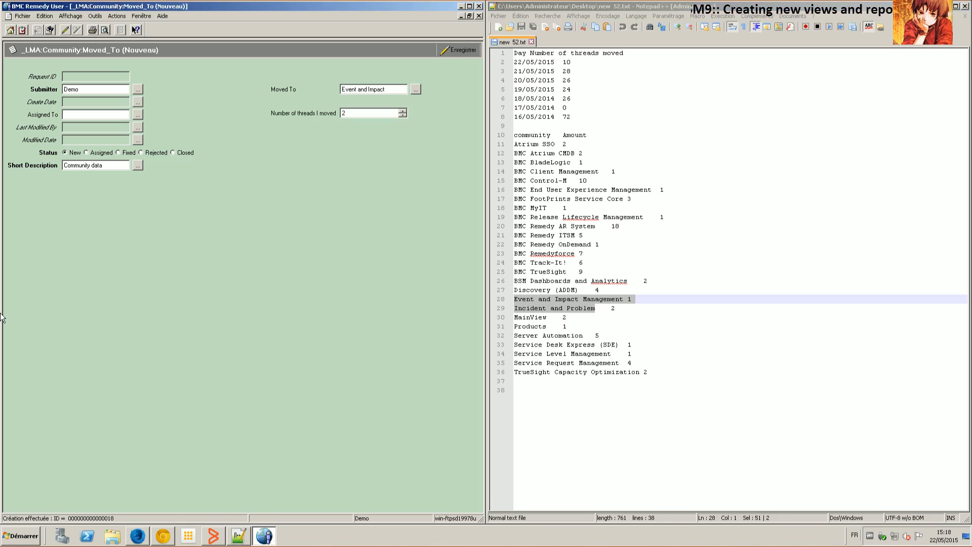
left_click(594, 290)
left_click_drag(596, 308, 499, 305)
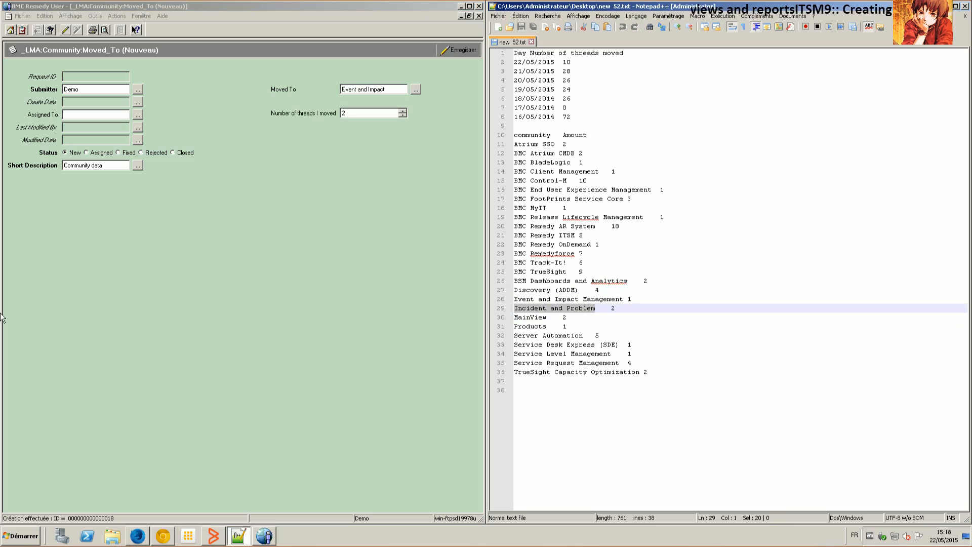
left_click(416, 89)
left_click_drag(218, 242, 47, 165)
key("ctrl+v")
left_click(264, 309)
left_click(458, 50)
Step: Save a Moved_To record for MainView with 2 threads moved
double_click(530, 319)
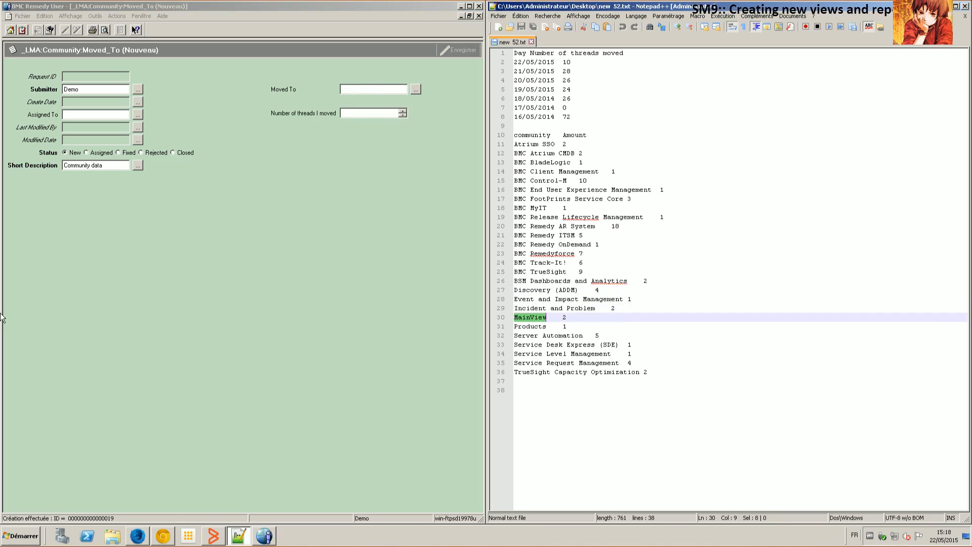
key("alt+Tab")
key("ctrl+v")
key("Tab")
left_click(403, 111)
left_click(458, 50)
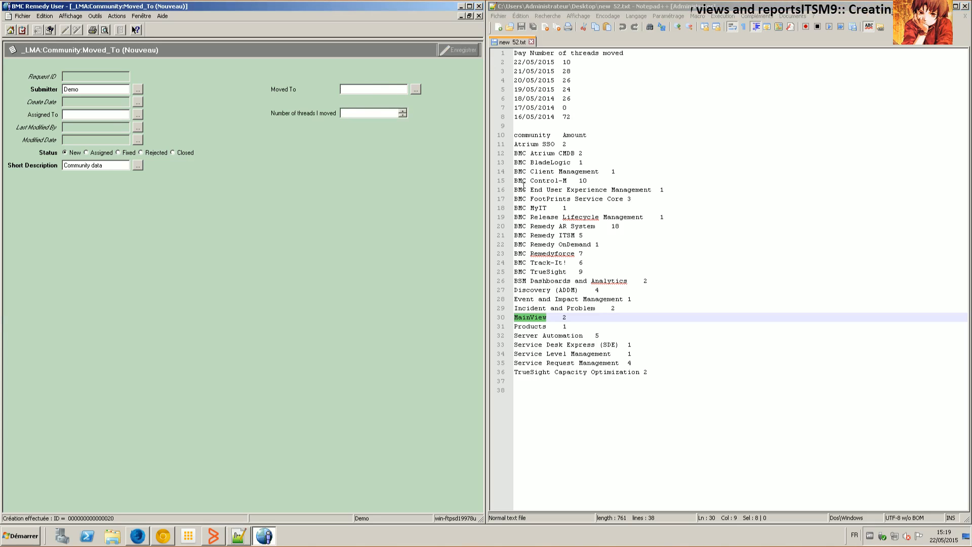
Step: Save a Moved_To record for Products with 1 thread moved
double_click(529, 326)
key("alt+Tab")
key("ctrl+v")
left_click(458, 50)
Step: Save a Moved_To record for Server Automation with the number of moved threads listed in the notes
left_click_drag(584, 336, 504, 336)
key("alt+Tab")
key("ctrl+v")
key("Tab")
type("4")
key("ctrl+Return")
Step: Save a Moved_To record for Service Desk Express (SDE) with 1 thread moved
left_click_drag(618, 345, 512, 345)
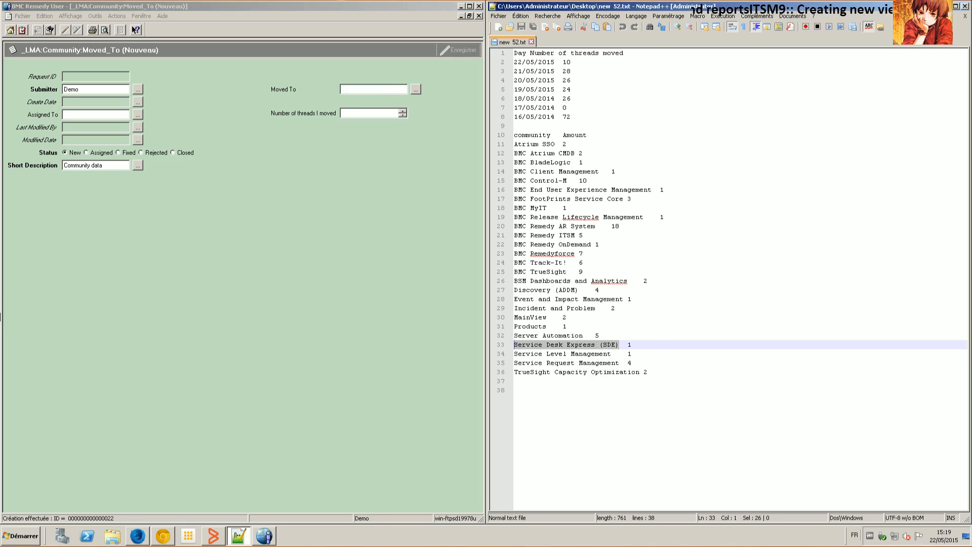
key("alt+Tab")
key("ctrl+v")
key("Tab")
type("1")
key("ctrl+Return")
Step: Save a Moved_To record for Service Level Management with 1 thread moved
left_click_drag(613, 354, 513, 354)
key("alt+Tab")
key("ctrl+v")
key("Tab")
type("1")
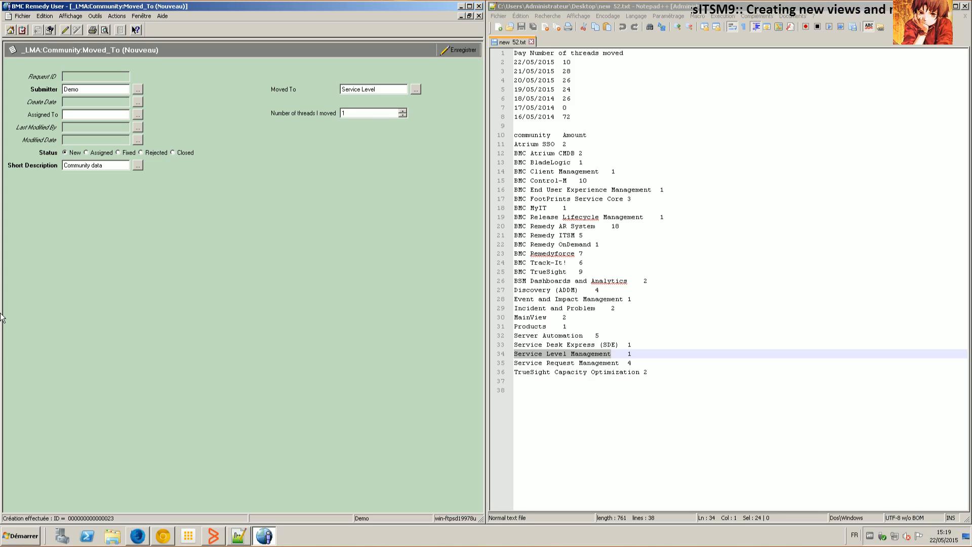
key("ctrl+Return")
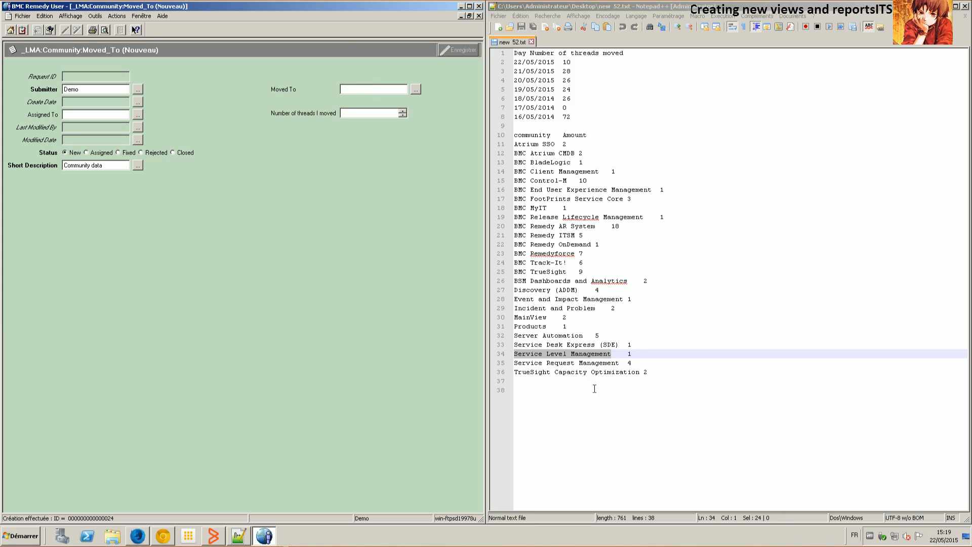
Step: Save a Moved_To record for Service Request Management with 4 threads moved
left_click_drag(621, 363, 513, 363)
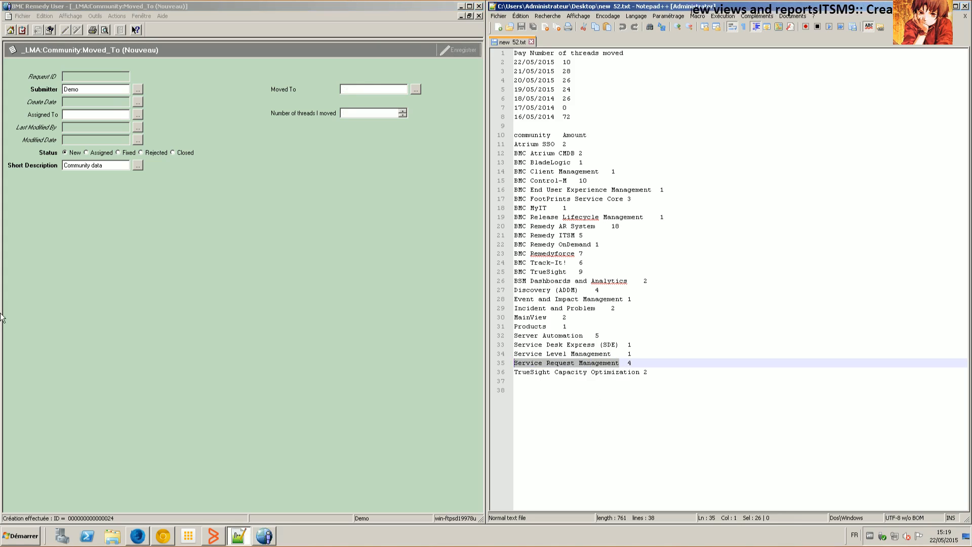
key("alt+Tab")
key("ctrl+v")
key("Tab")
type("4")
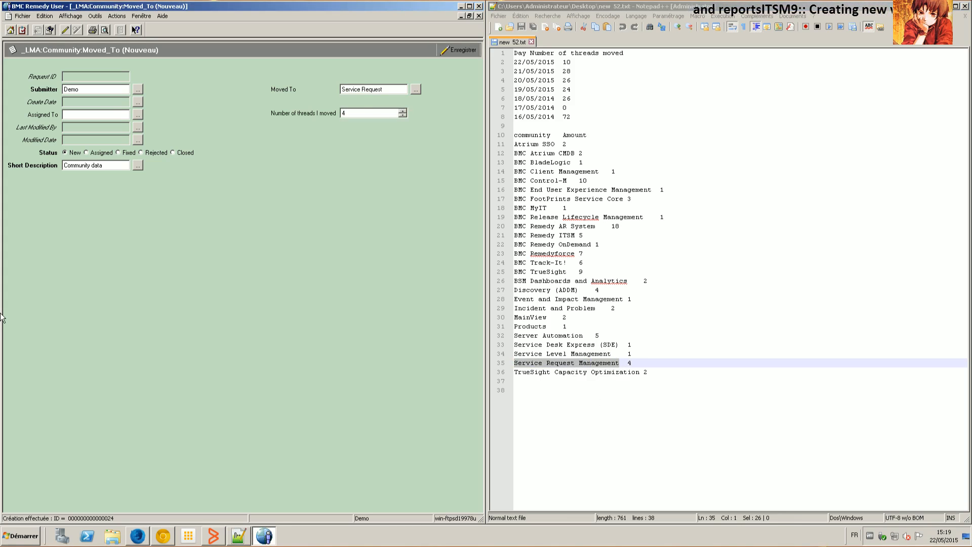
key("ctrl+Return")
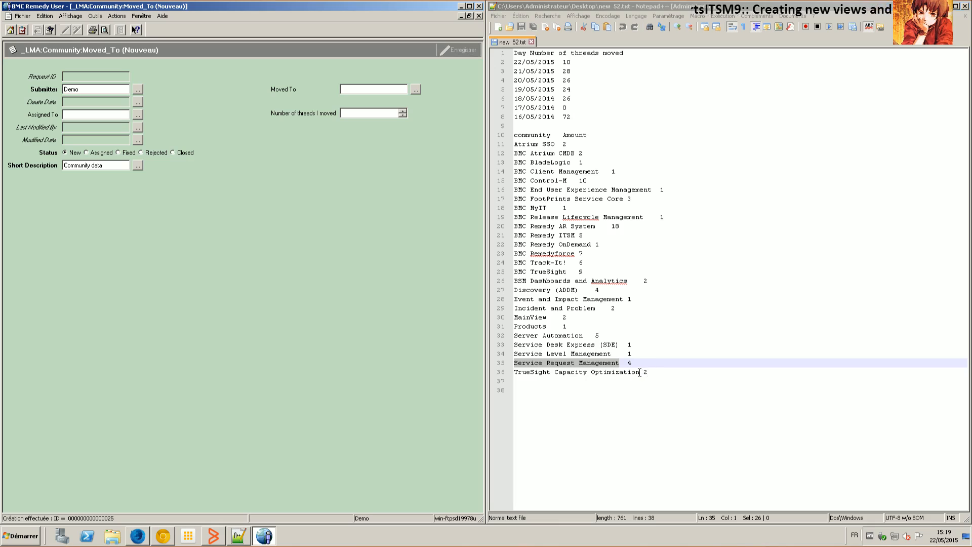
Step: Save a Moved_To record for TrueSight Capacity Optimization with the number of moved threads listed in the notes
left_click_drag(641, 372, 506, 373)
left_click(346, 92)
key("ctrl+v")
key("Tab")
type("1")
key("ctrl+Return")
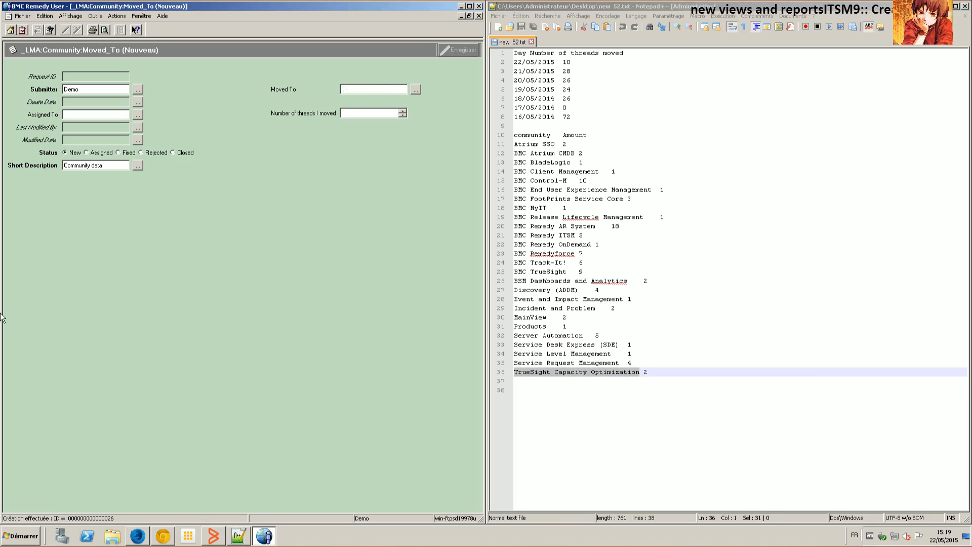
Step: Search for all Moved_To records and enlarge the results list to review the saved entries
key("F3")
key("ctrl+Return")
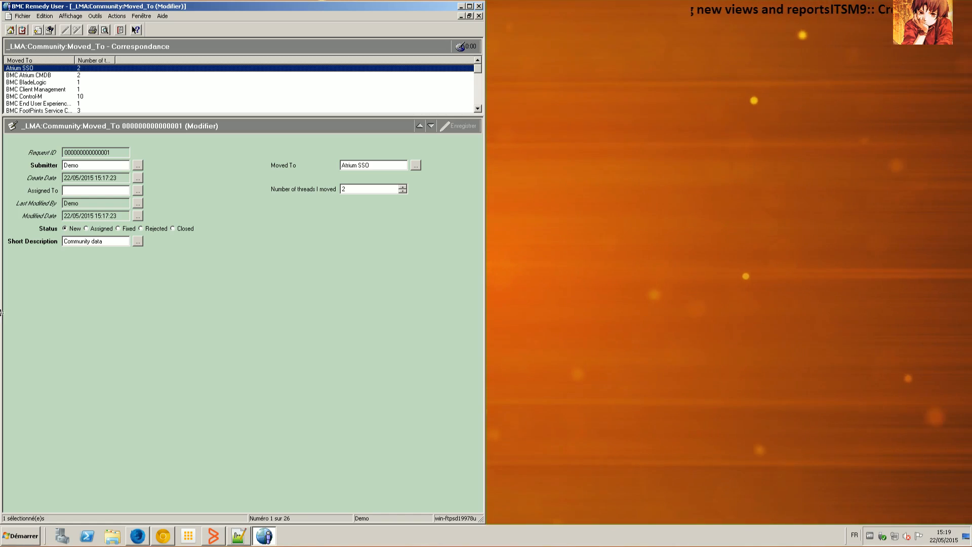
left_click_drag(243, 116, 243, 169)
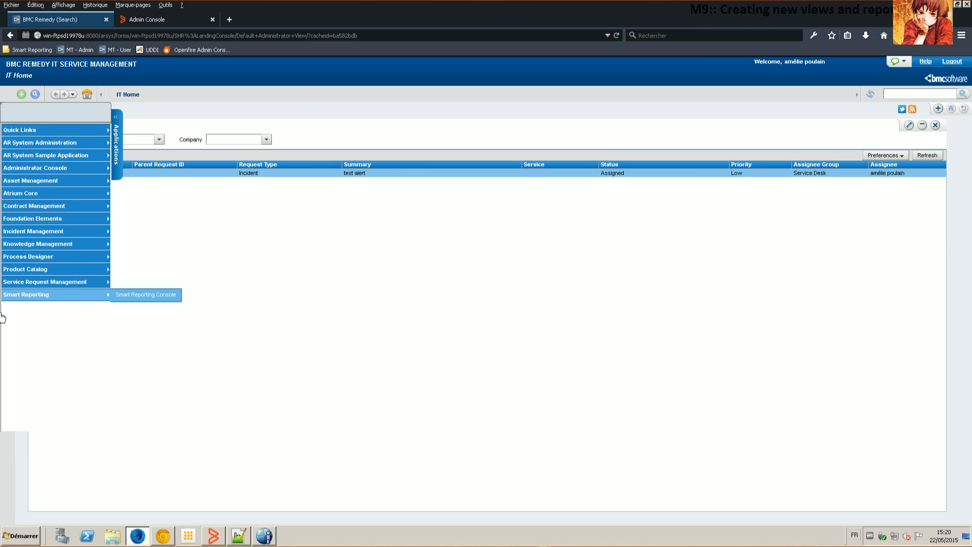
Step: Switch to the browser, open the Smart Reporting Console from IT Home and close the old Admin Console page
mouse_move(55, 294)
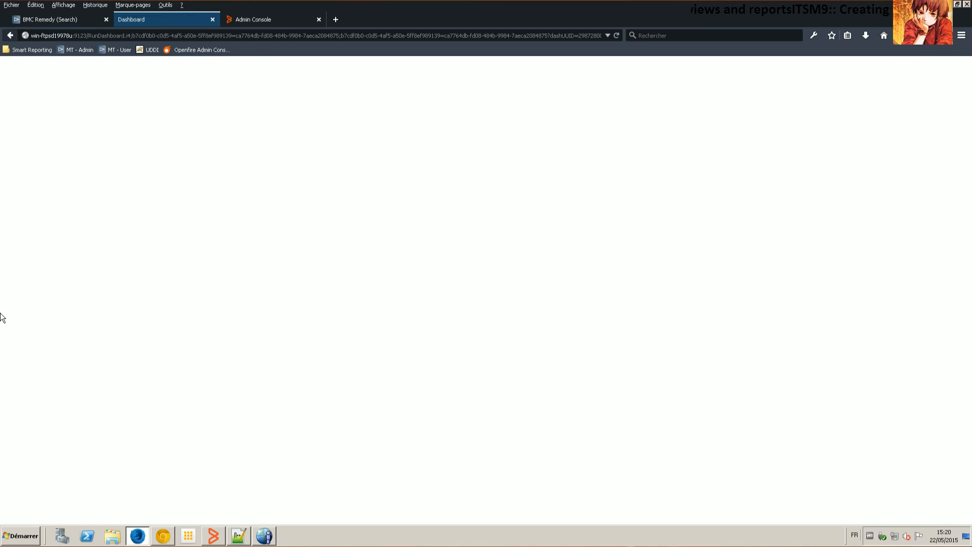
key("ctrl+Tab")
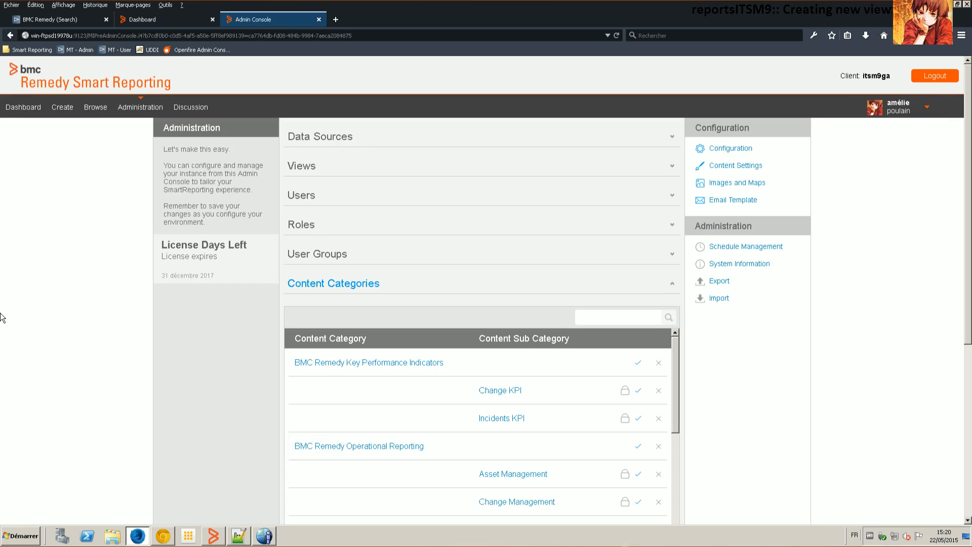
key("ctrl+w")
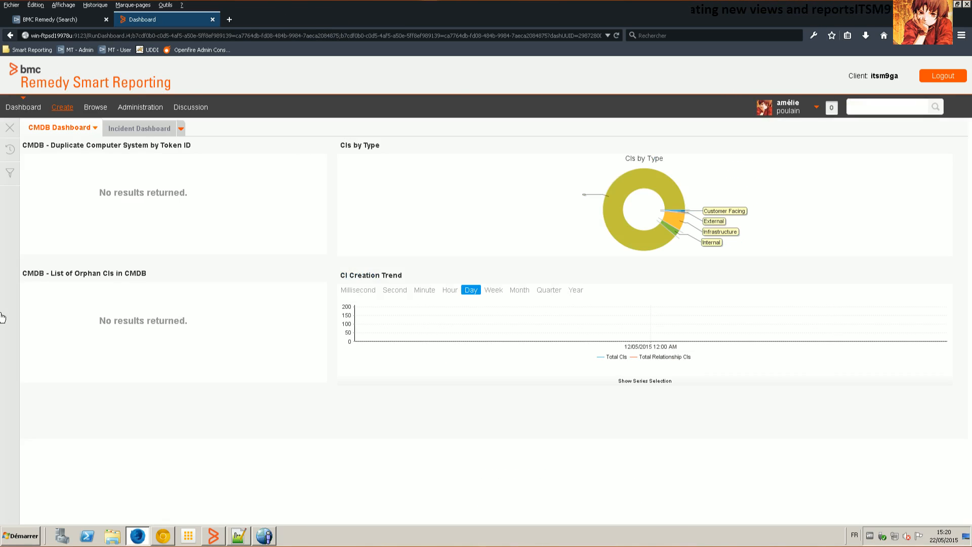
Step: Initialize a new Smart Reporting view with the Drag and Drop Editor, AR System as data source and the General Views category
left_click(62, 107)
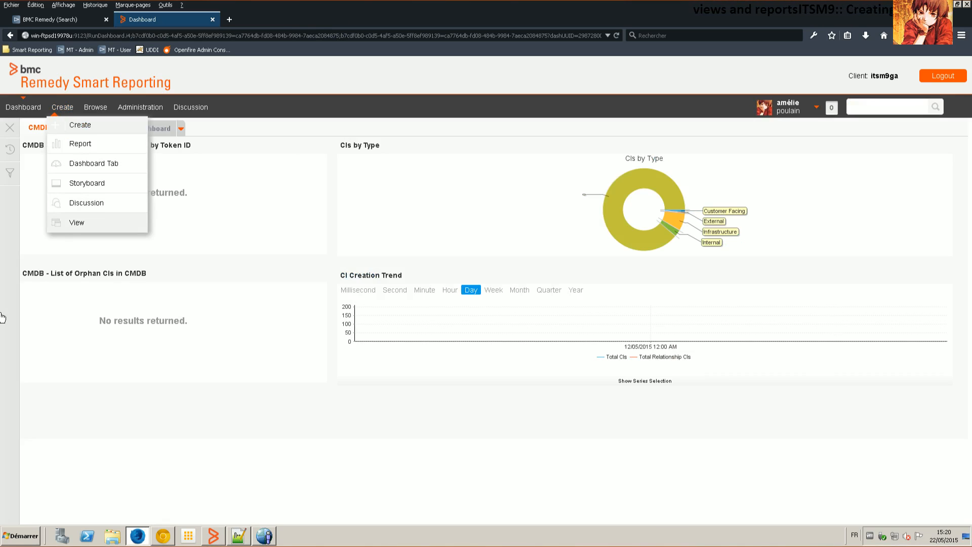
left_click(76, 222)
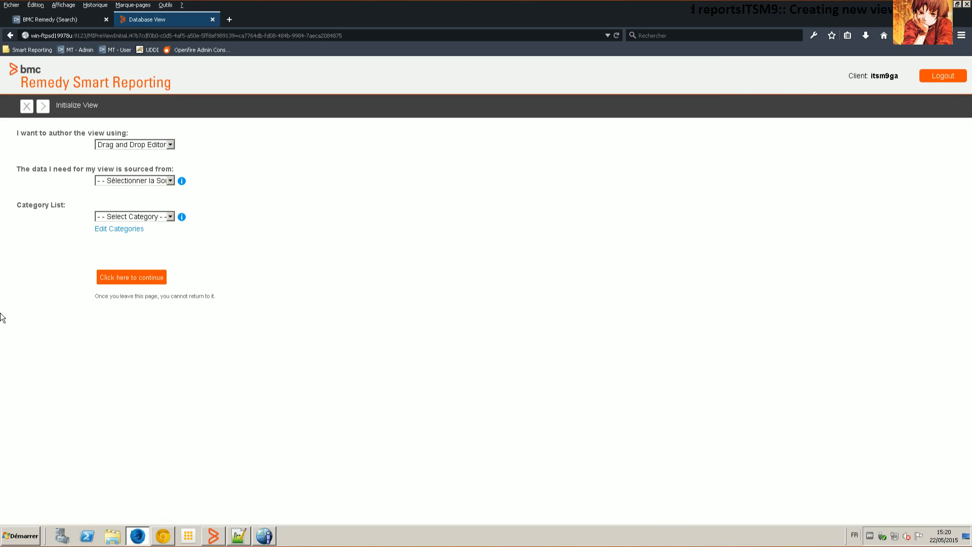
left_click(134, 144)
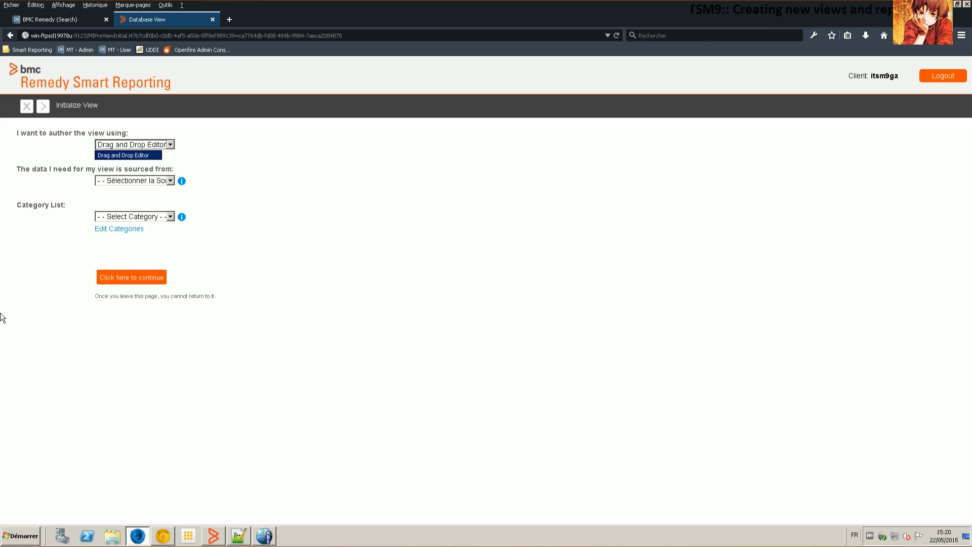
left_click(128, 155)
left_click(134, 181)
left_click(117, 200)
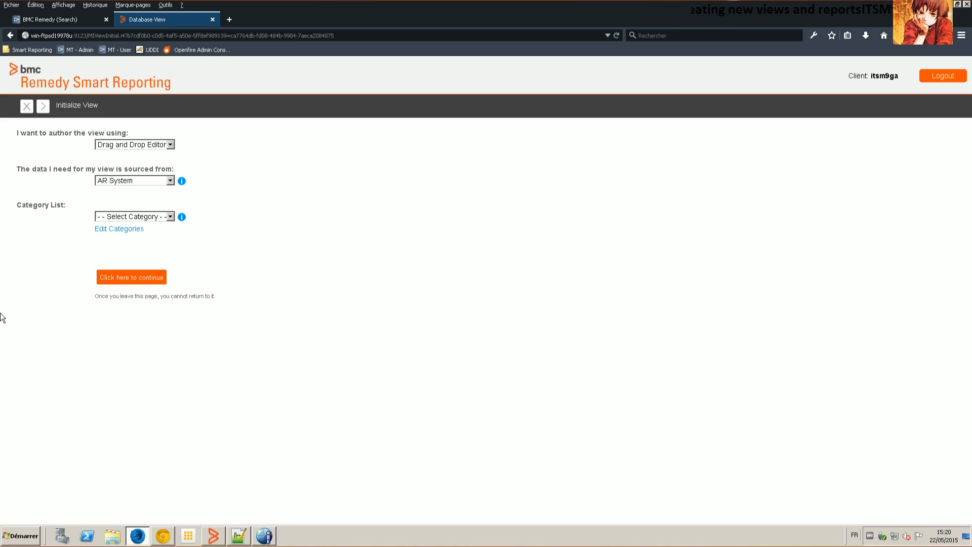
left_click(134, 216)
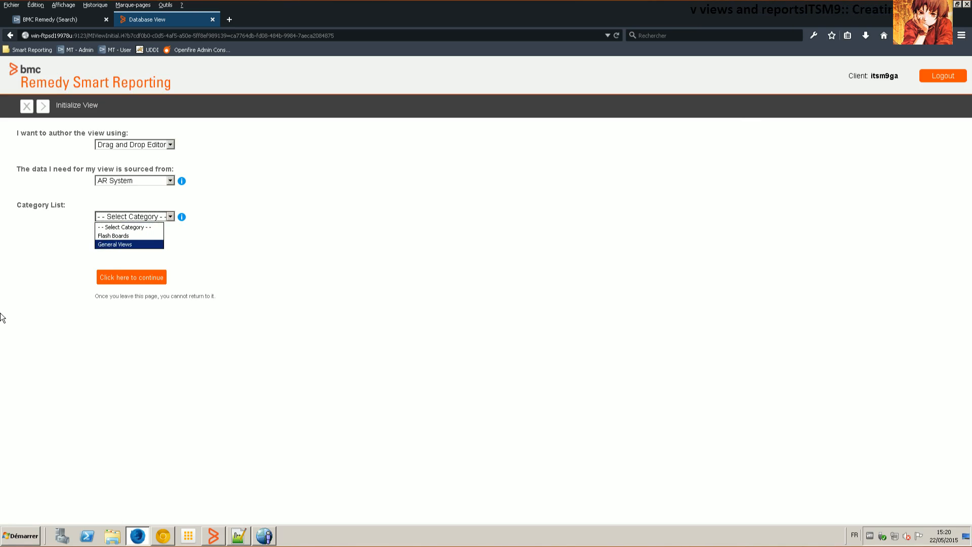
left_click(115, 244)
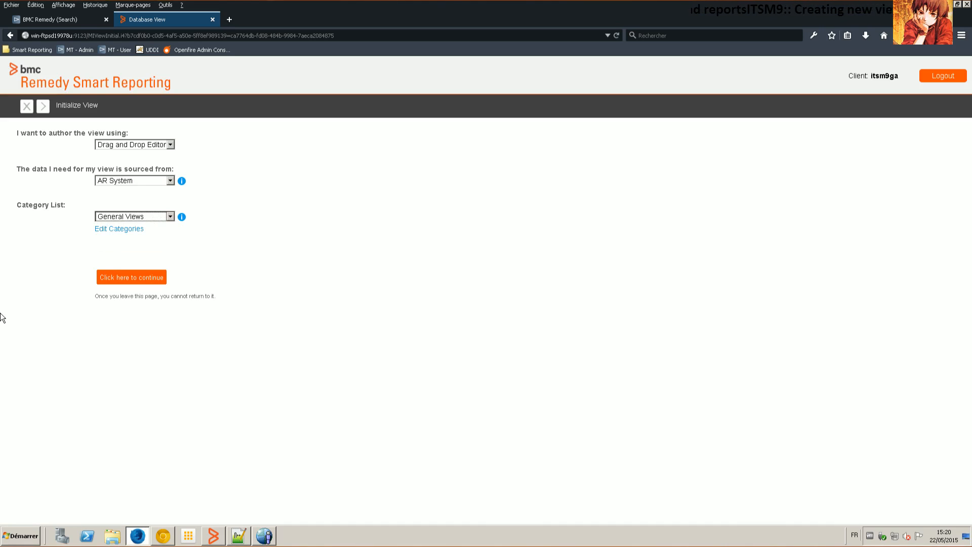
left_click(131, 277)
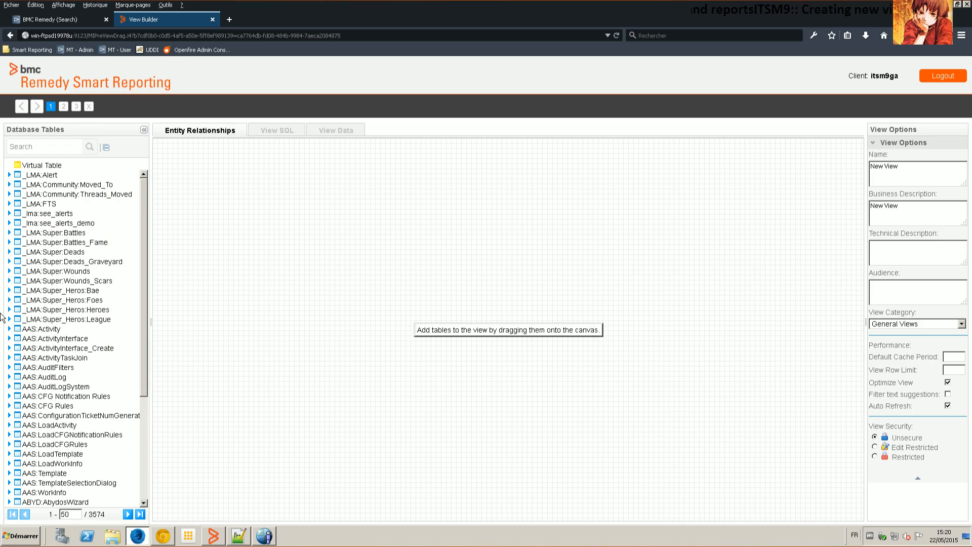
Step: Add the _LMA:Community:Threads_Moved table to the view canvas and include its dh_moved and nb_moved columns
scroll(1, 315, "down", 5)
scroll(1, 314, "up", 5)
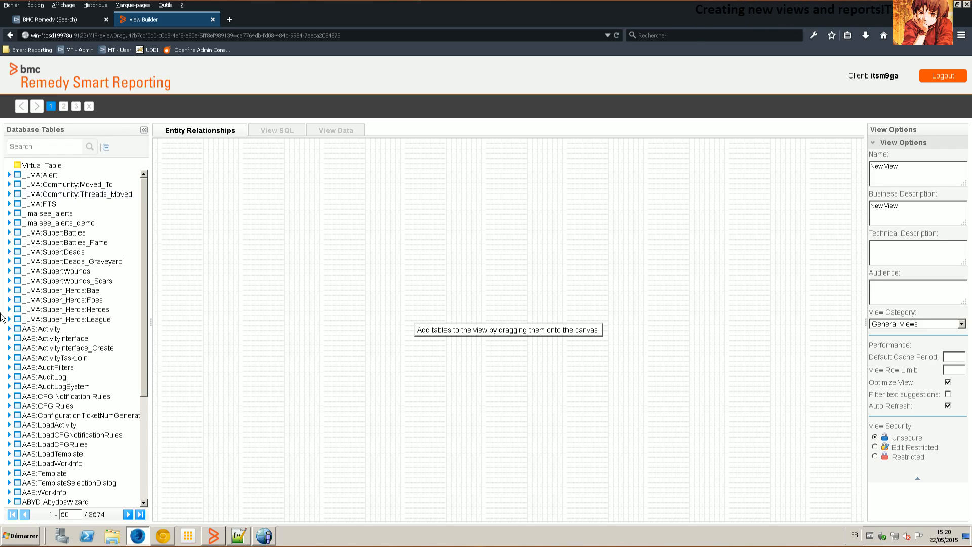
left_click_drag(71, 194, 412, 226)
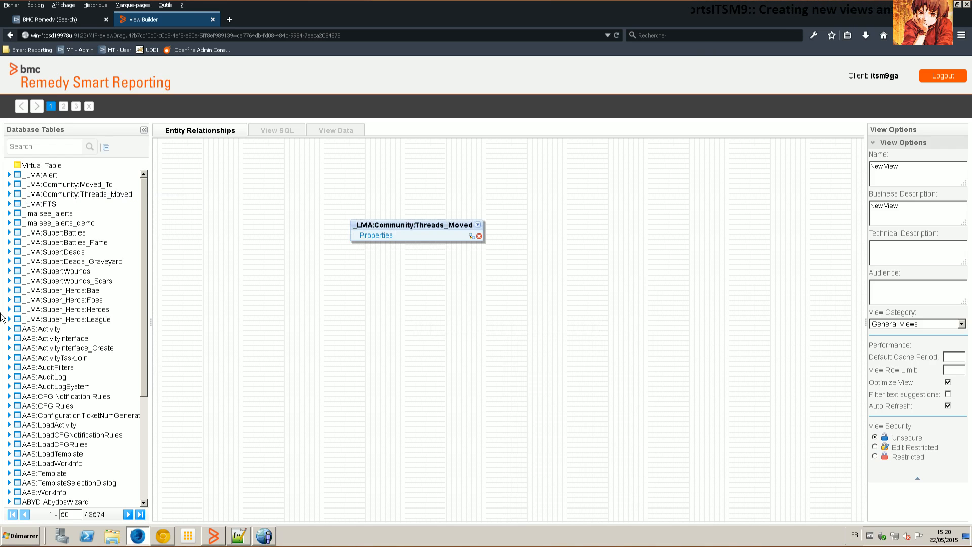
left_click(377, 236)
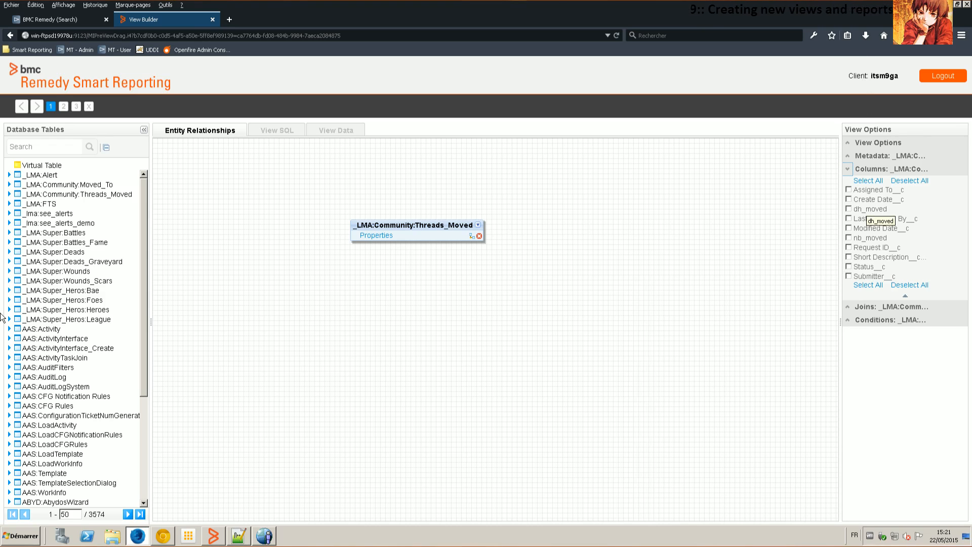
left_click(849, 208)
left_click(849, 238)
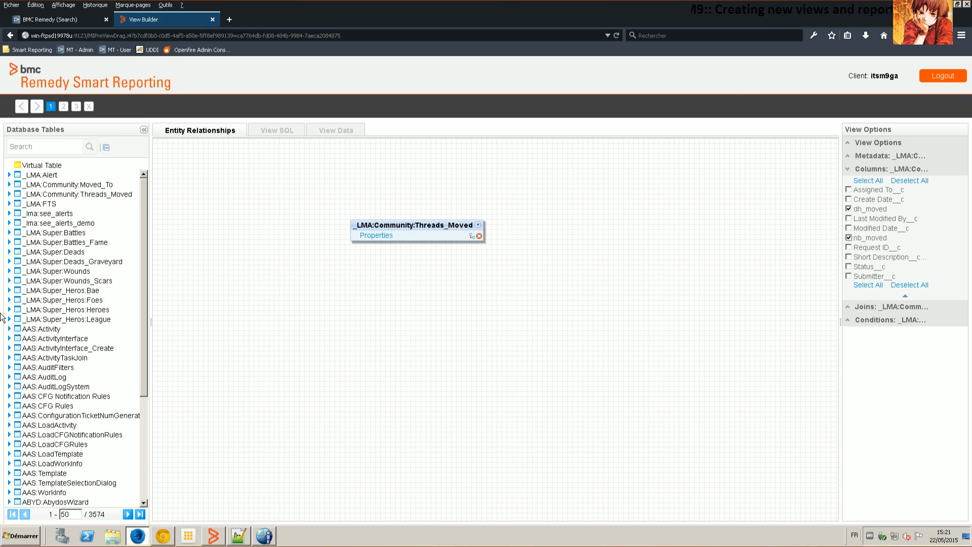
Step: Name the new view "Community view (threads moved)" in its view options
left_click(879, 142)
left_click_drag(880, 166, 845, 166)
type("Comm")
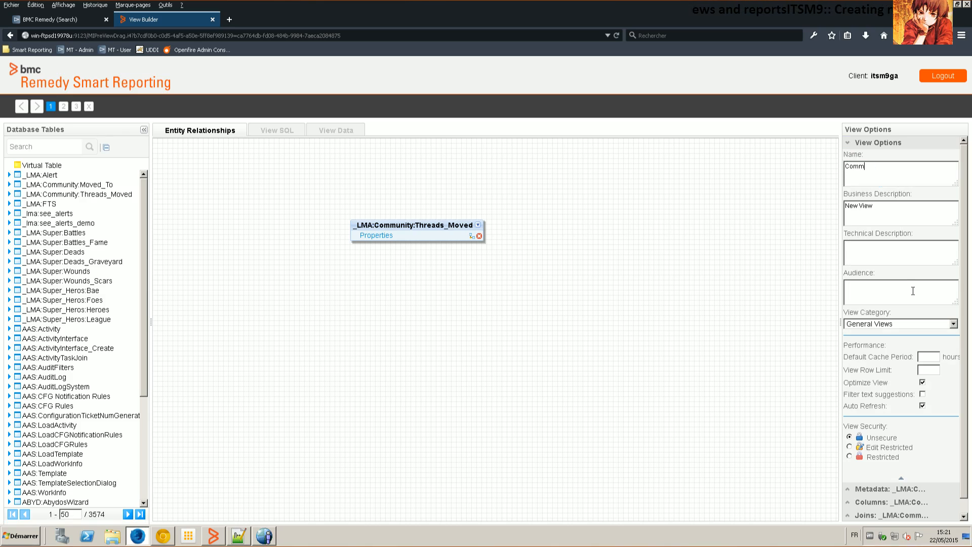
type("unity ")
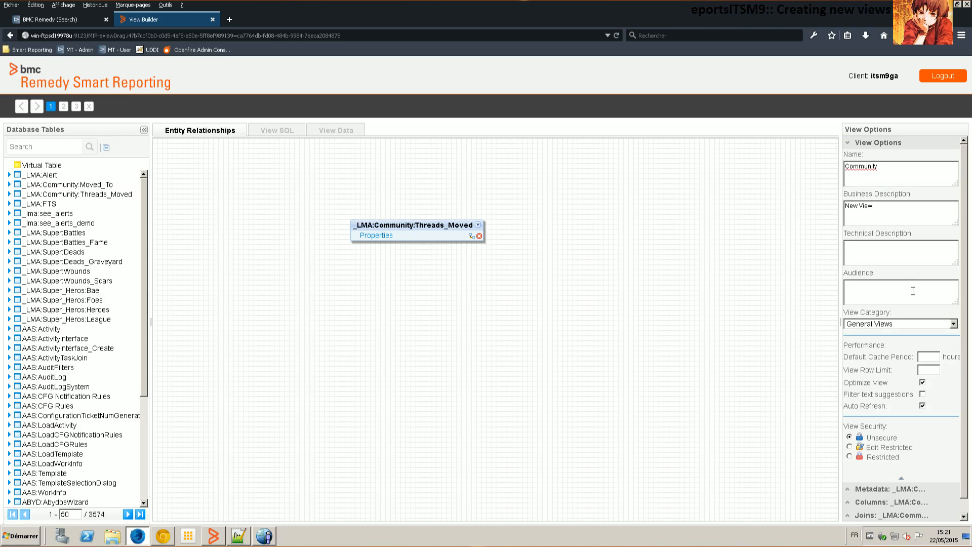
type("view (mo")
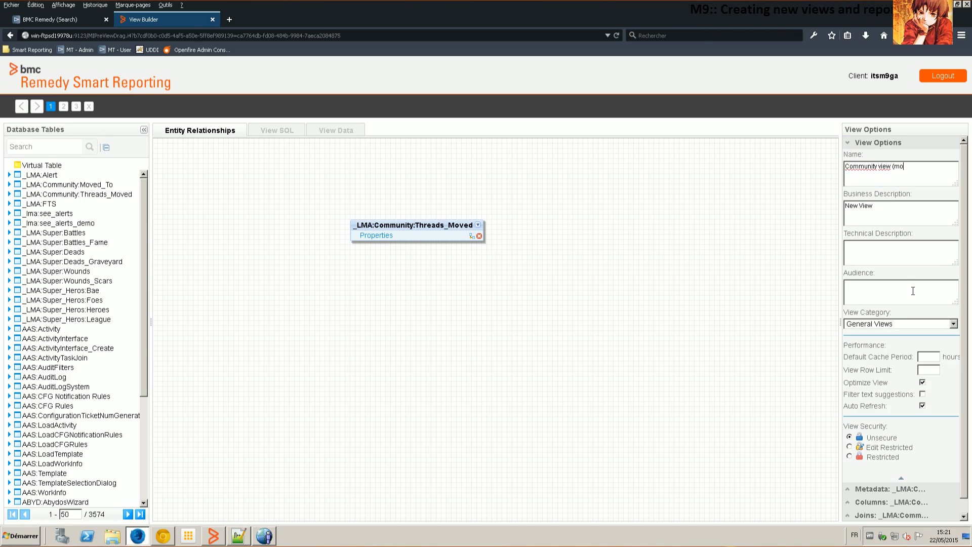
key("BackSpace")
key("BackSpace")
type("threads")
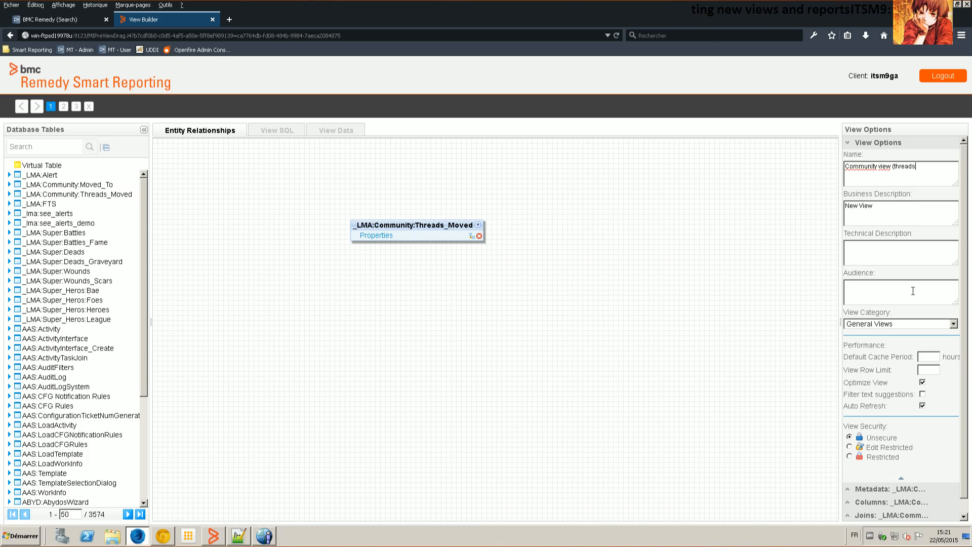
type(" moved)")
Step: Copy the view name into the business description and the technical description
key("ctrl+a")
key("ctrl+c")
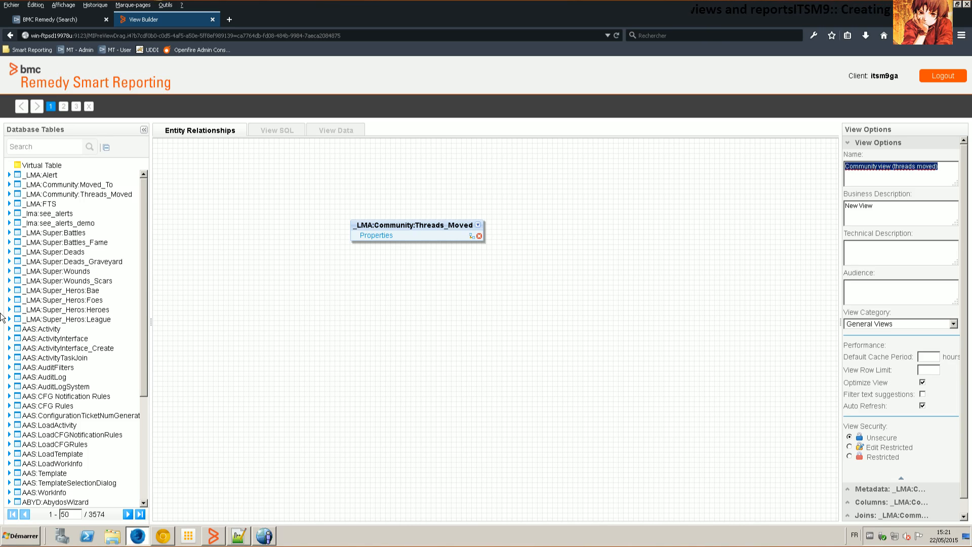
key("Tab")
key("ctrl+v")
left_click(891, 246)
key("ctrl+v")
left_click(876, 288)
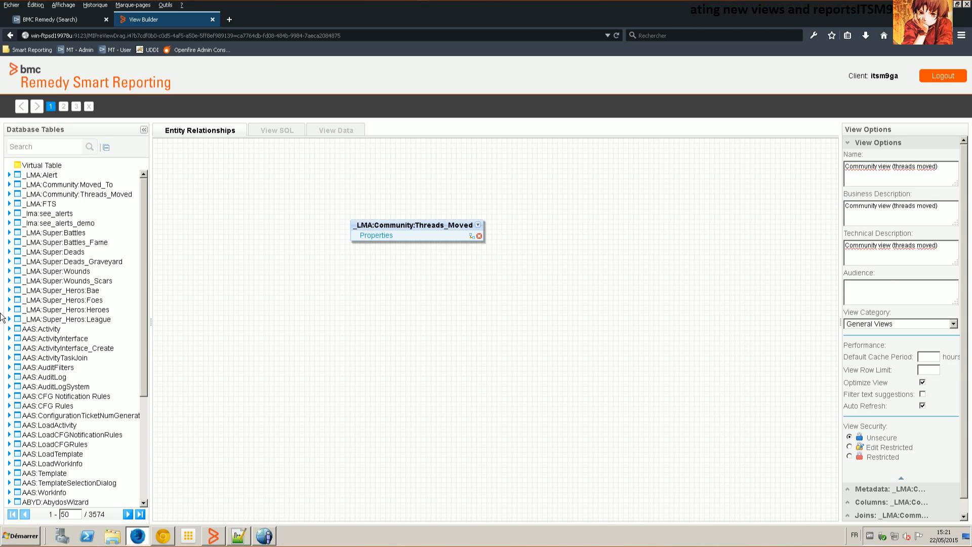
Step: Preview the view's data, then review the metadata and column selection of the _LMA:Community:Threads_Moved table
left_click(336, 130)
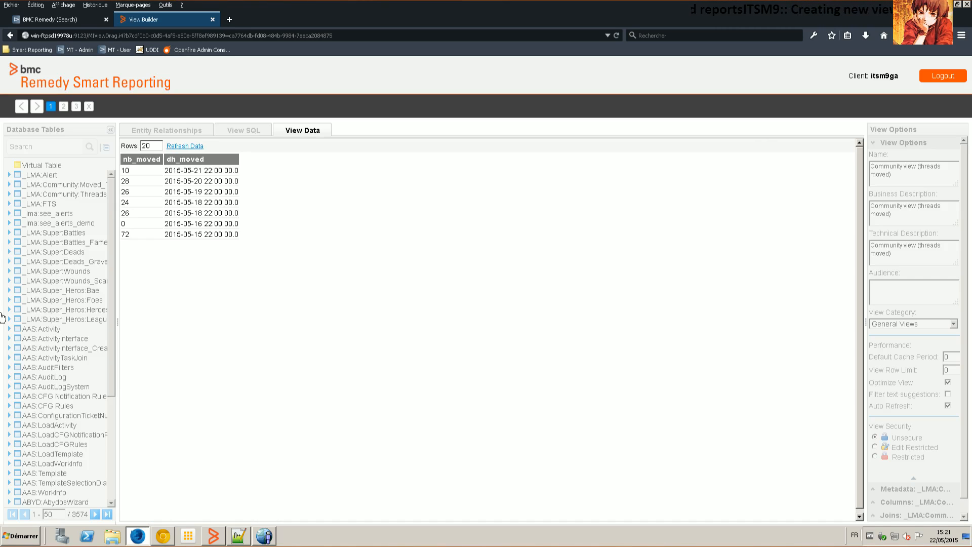
left_click(167, 130)
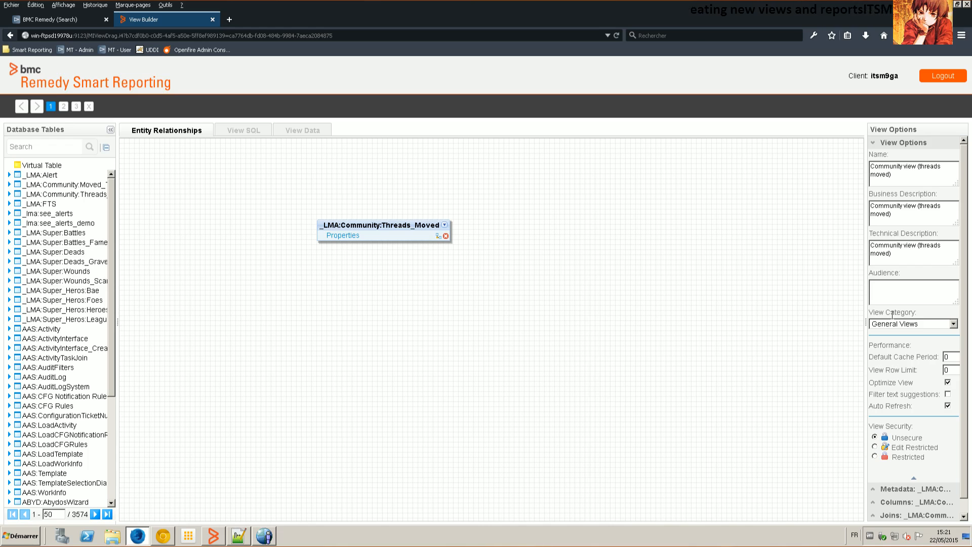
left_click(2, 317)
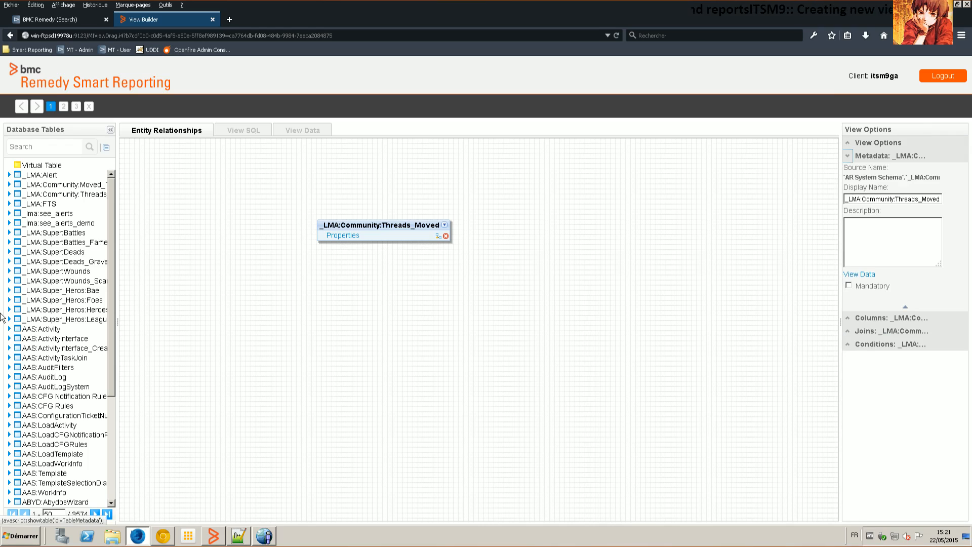
left_click(848, 318)
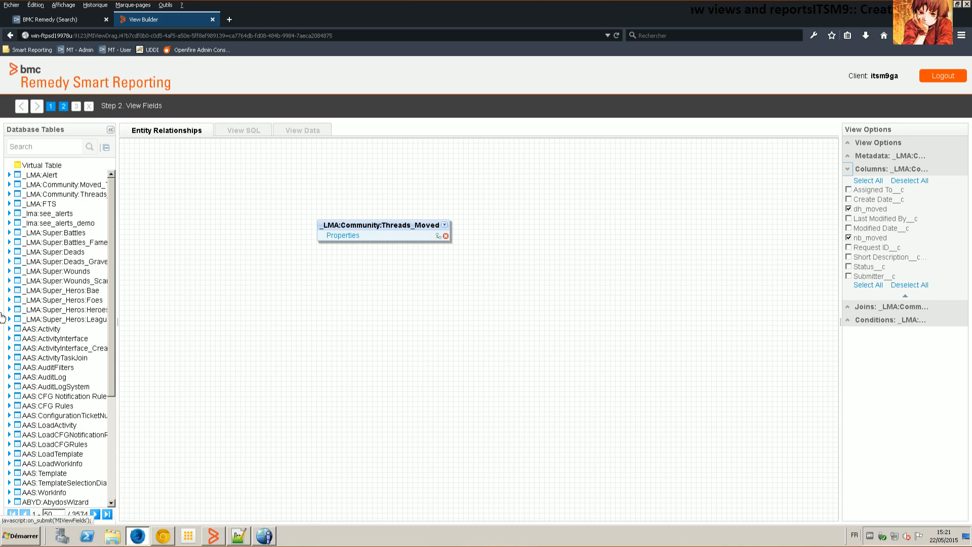
Step: Proceed to the View Fields stage and create a field category named "Community (threads moved)"
left_click(63, 106)
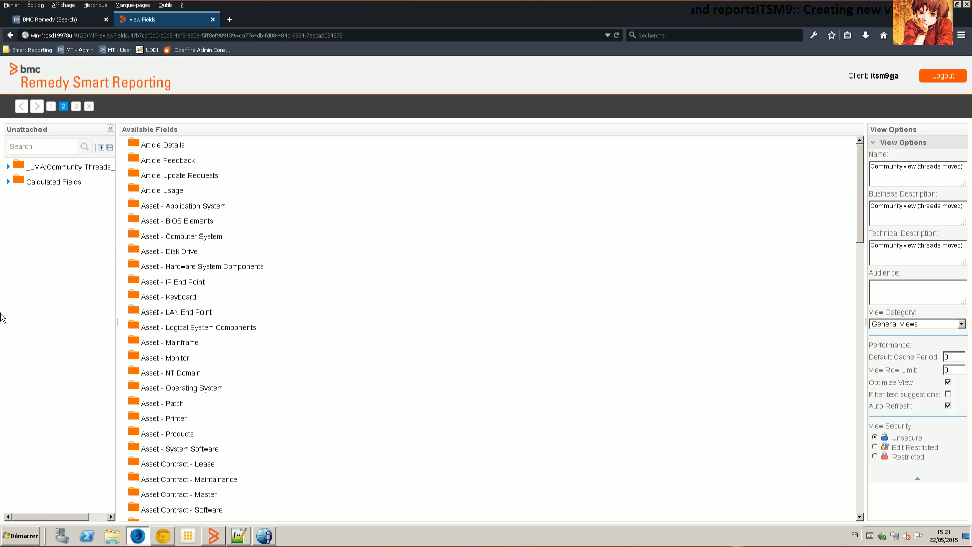
left_click(51, 167)
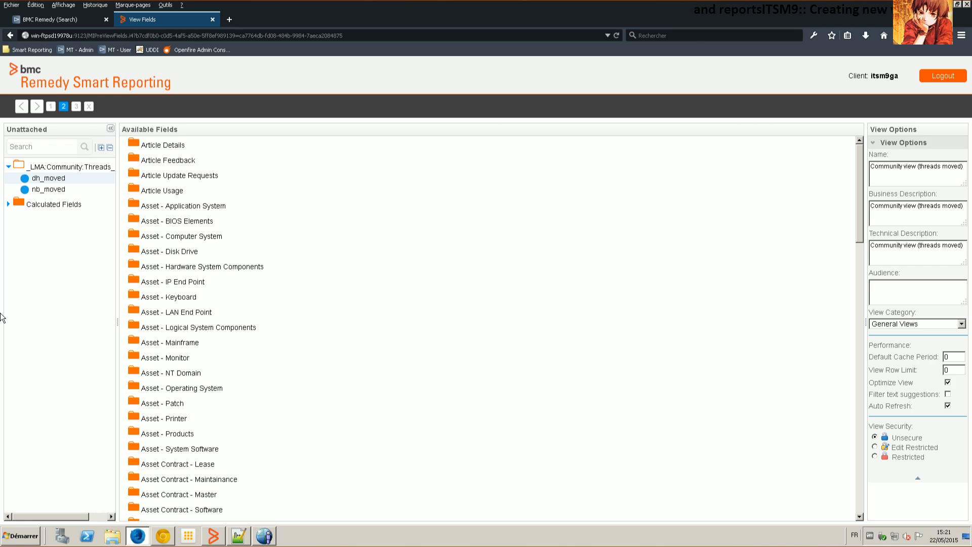
scroll(355, 329, "down", 20)
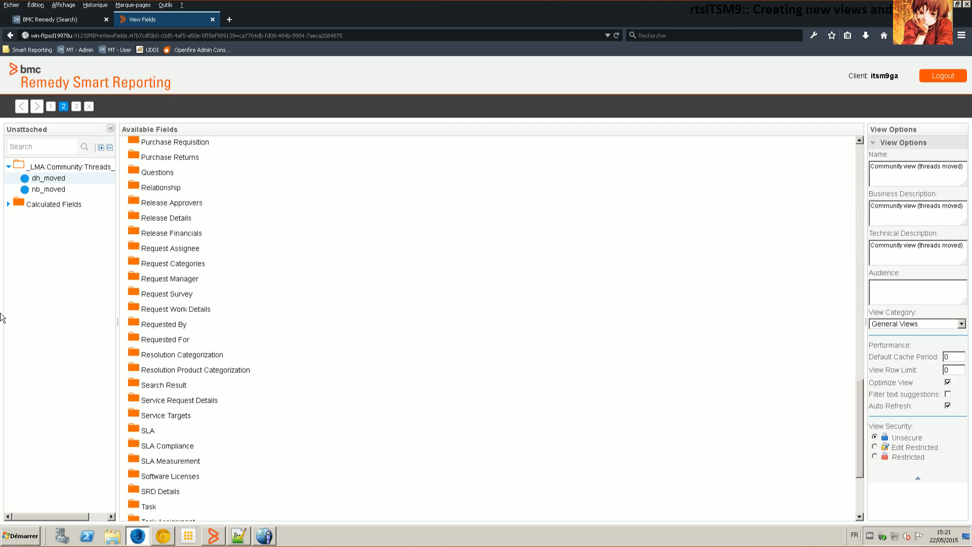
scroll(354, 330, "down", 3)
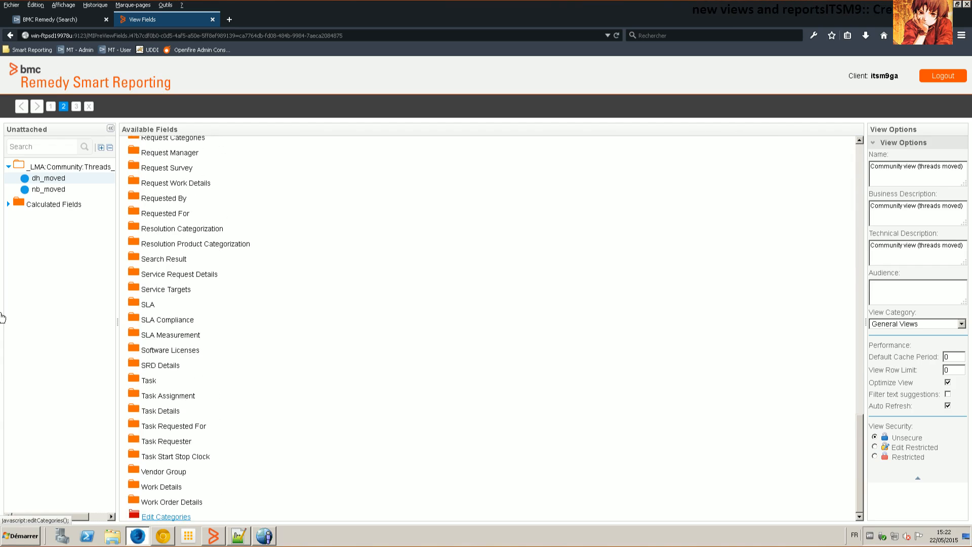
left_click(166, 517)
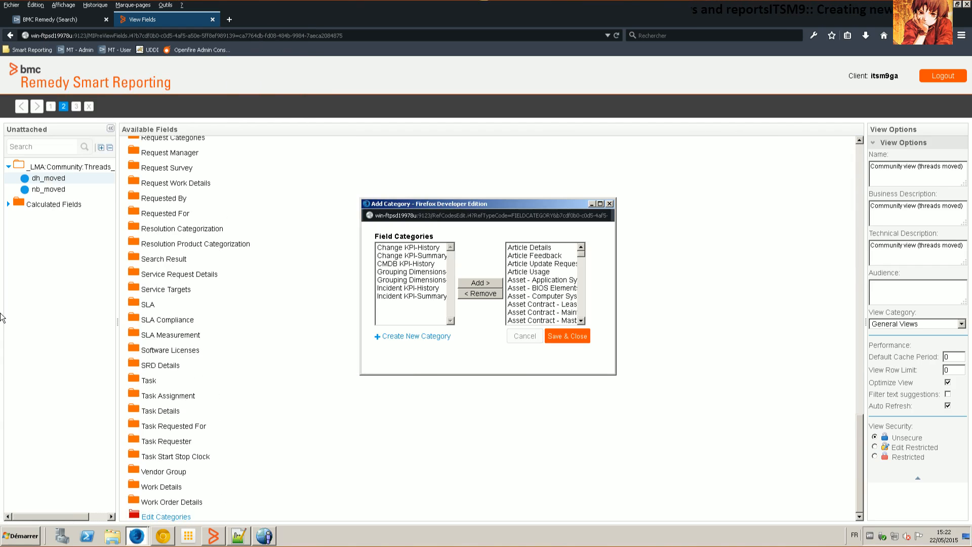
left_click(416, 336)
type("COmmunity (thread moved)")
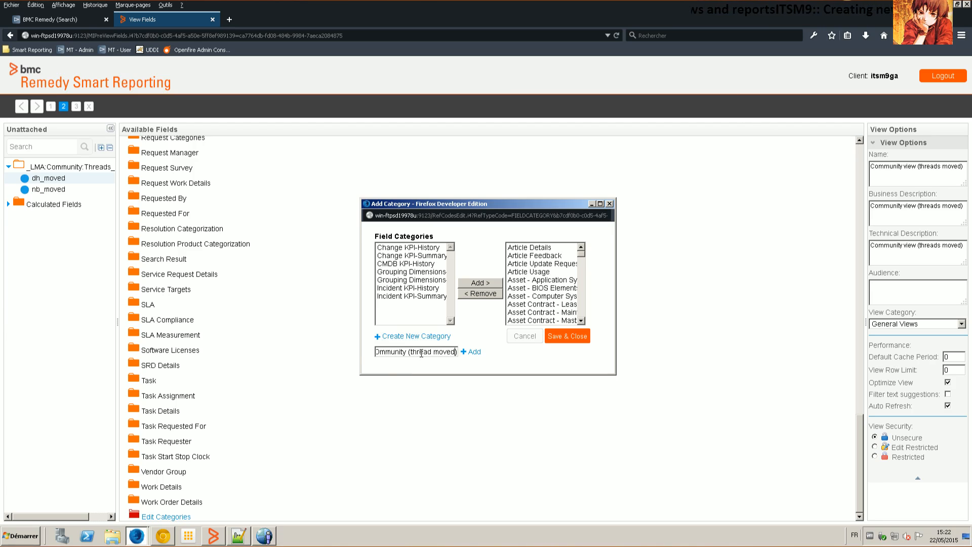
type("s")
key("Home")
key("Delete")
type("o")
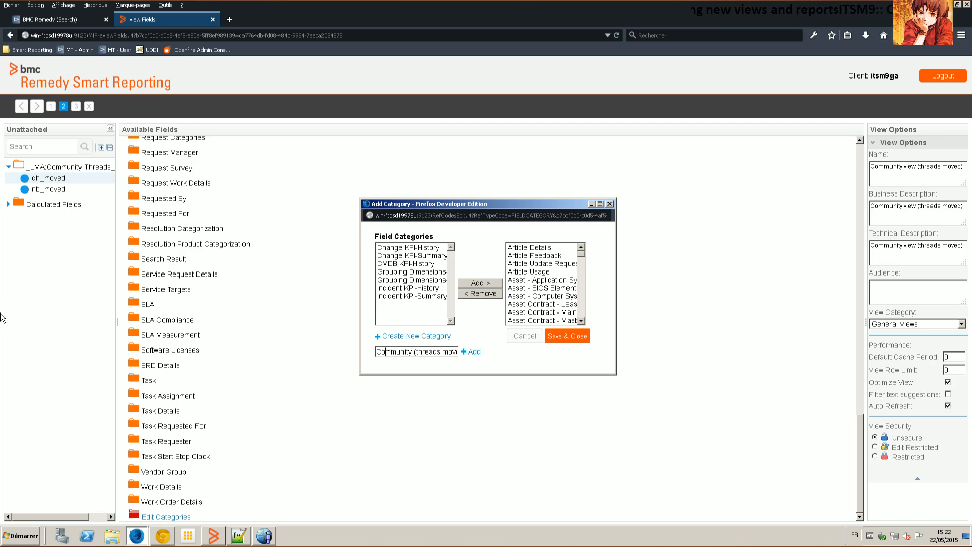
key("Return")
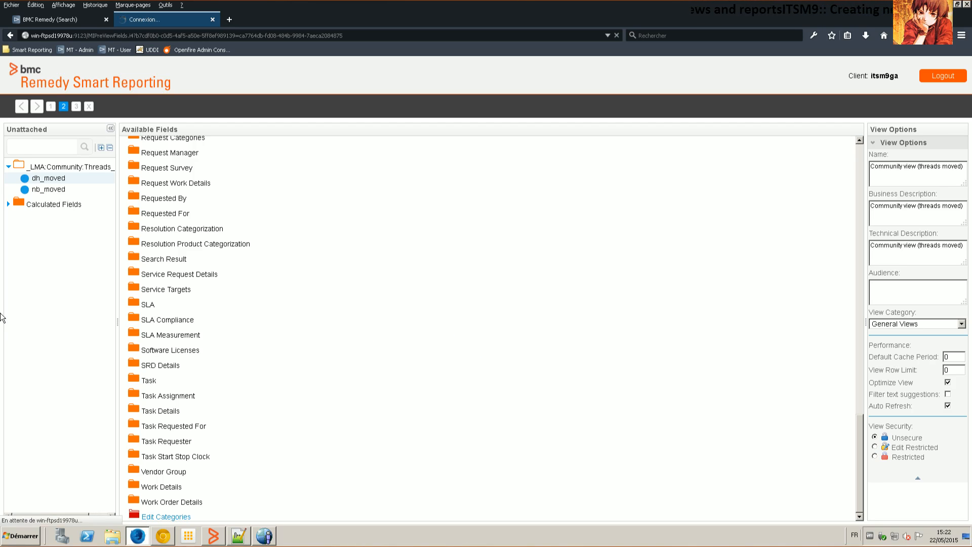
Step: Add the dh_moved and nb_moved fields to the Community (threads moved) category in the available fields
left_click_drag(42, 178, 130, 218)
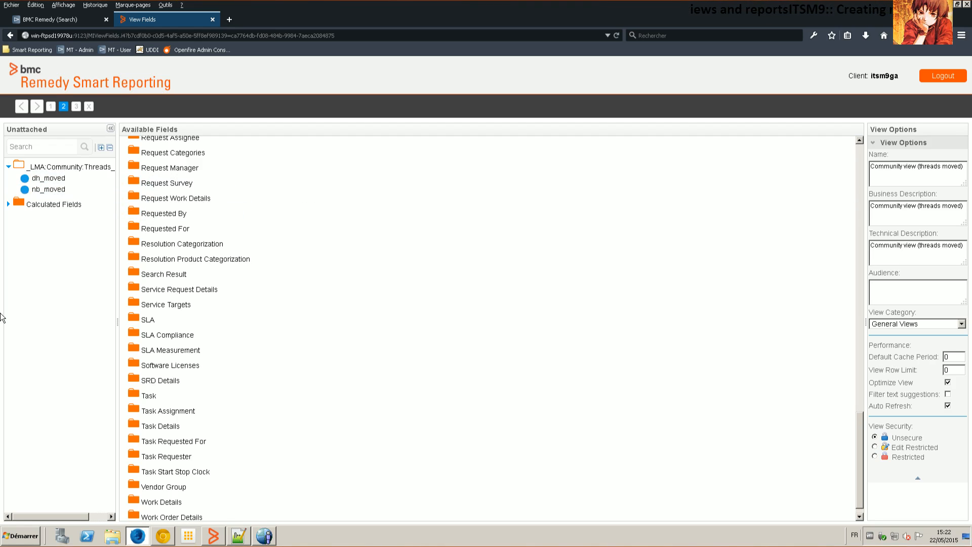
scroll(492, 329, "up", 15)
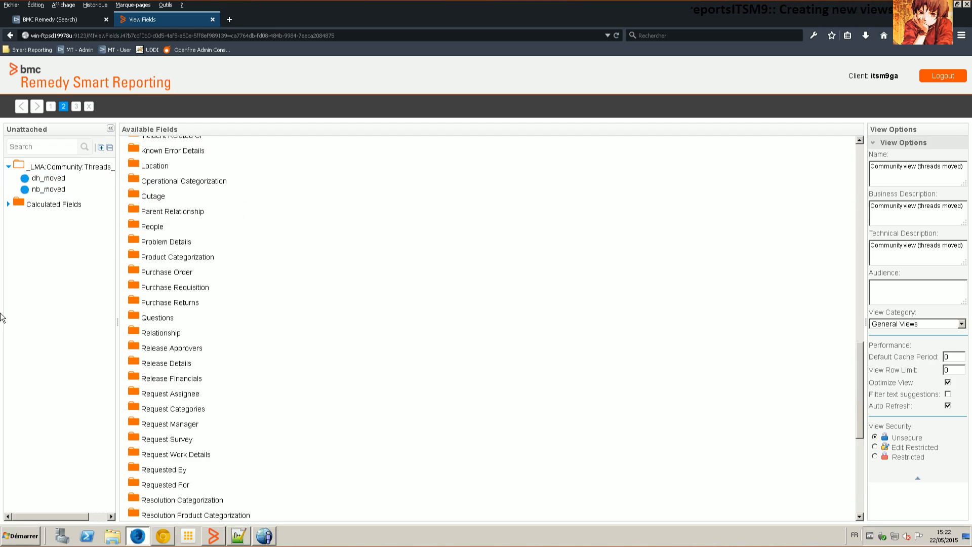
scroll(491, 328, "down", 5)
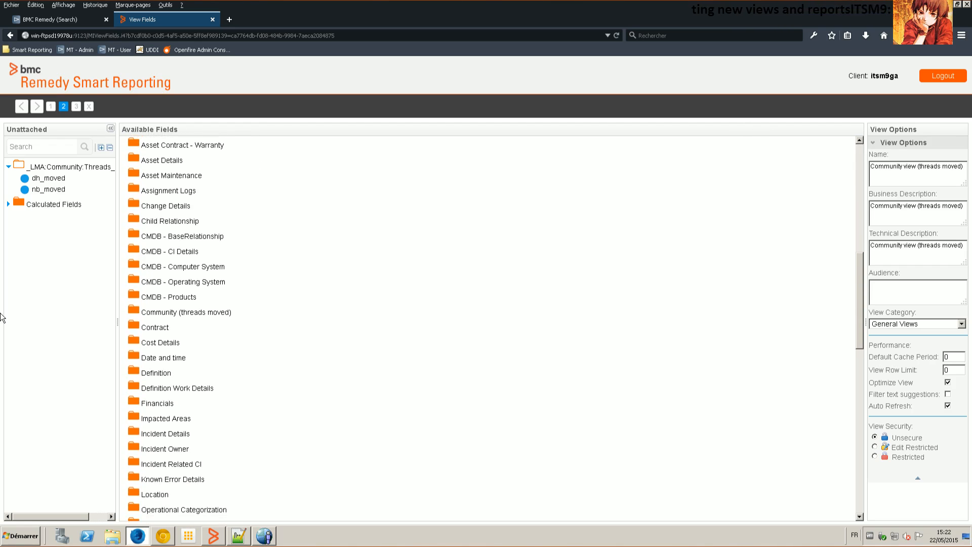
left_click(48, 190, "ctrl")
mouse_move(48, 189)
left_mouse_down()
mouse_move(98, 252)
mouse_move(137, 328)
mouse_move(142, 312)
left_mouse_up()
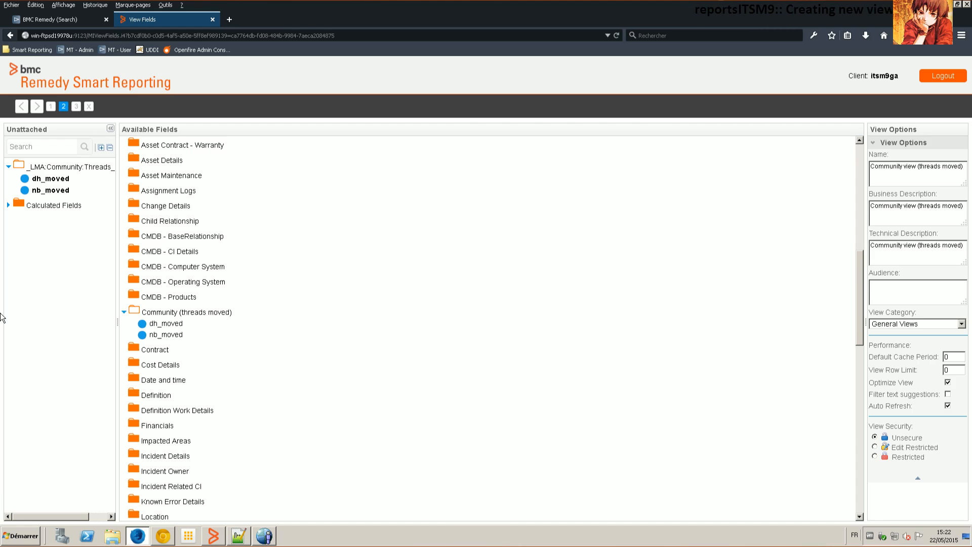
Step: Proceed to the View Summary and review the view's columns, data, SQL, elements and reports
left_click(75, 107)
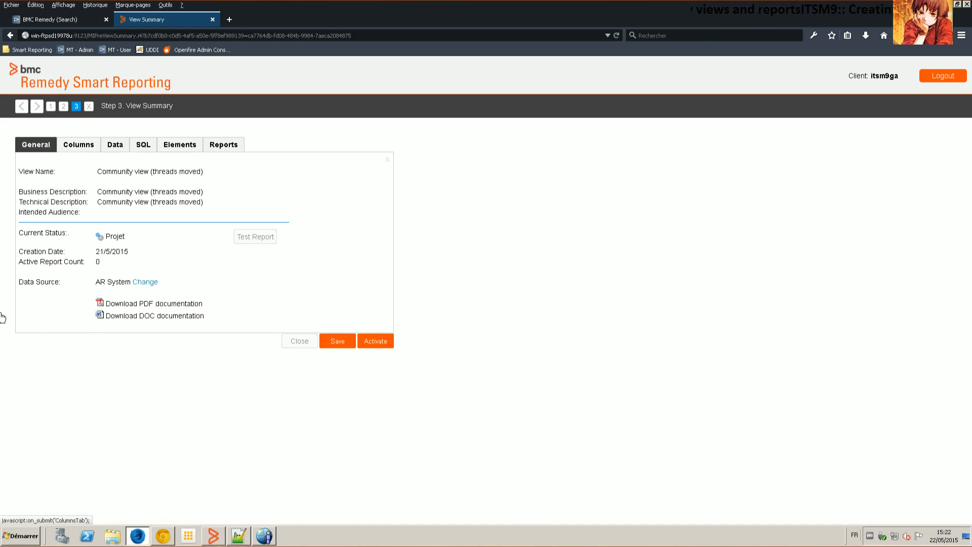
left_click(79, 145)
left_click(115, 145)
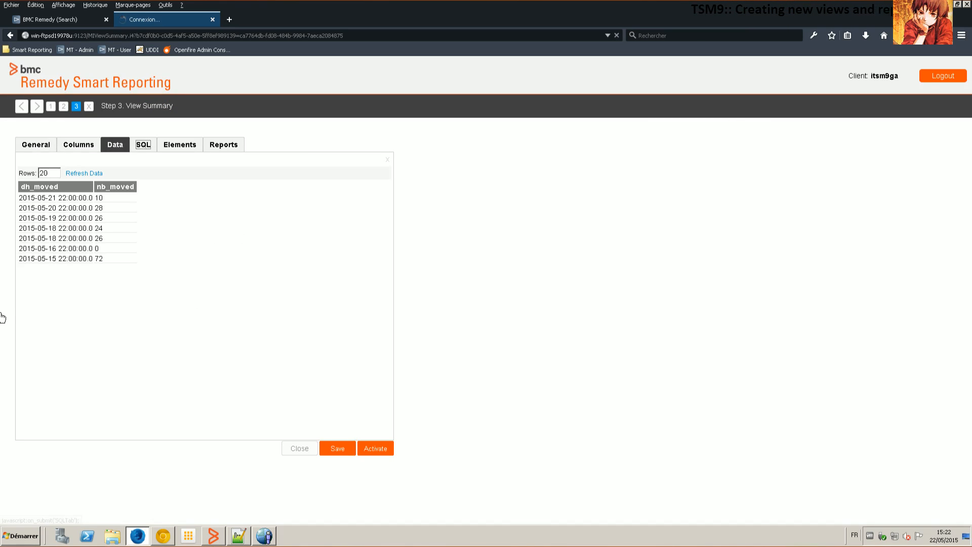
left_click(143, 145)
left_click(180, 145)
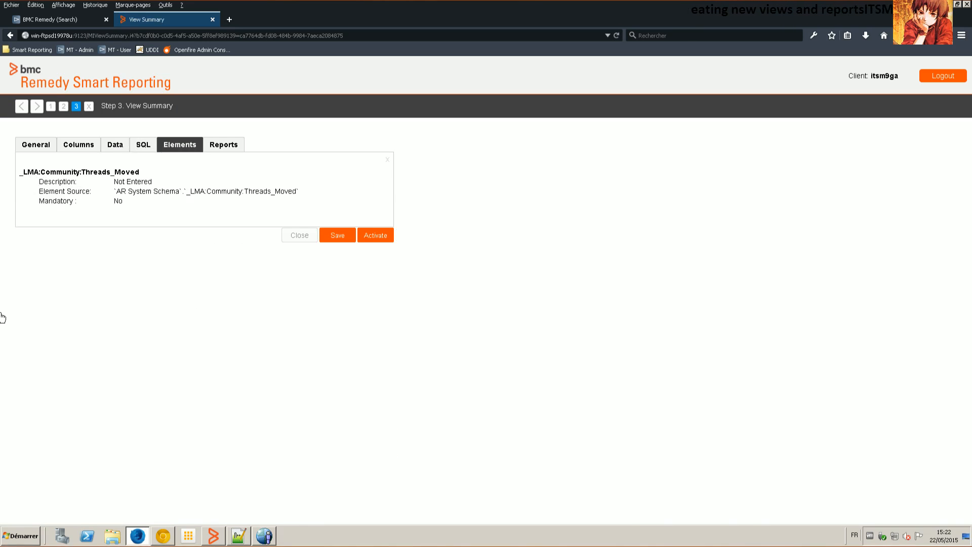
left_click(224, 145)
Step: Activate and save the Community view (threads moved) with status Actif, then close its summary
left_click(375, 237)
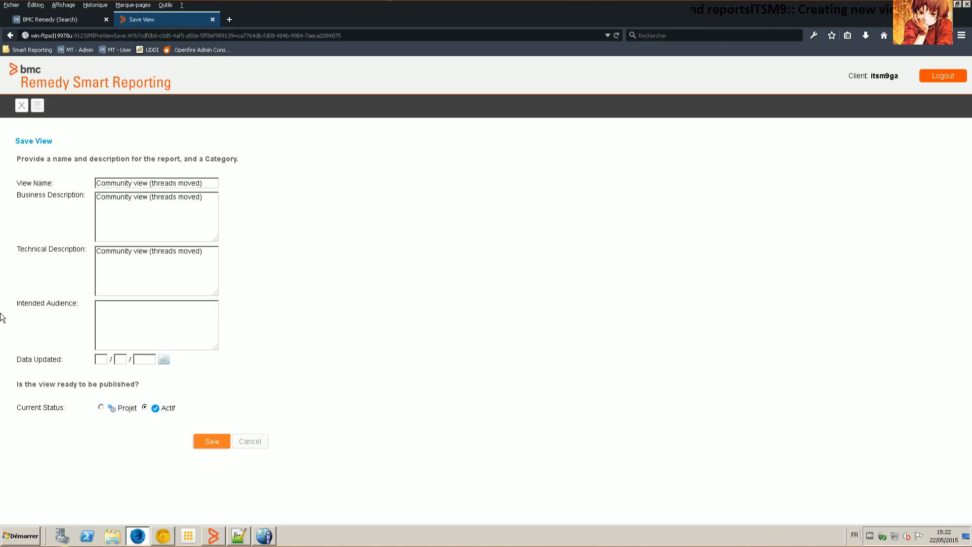
left_click(212, 441)
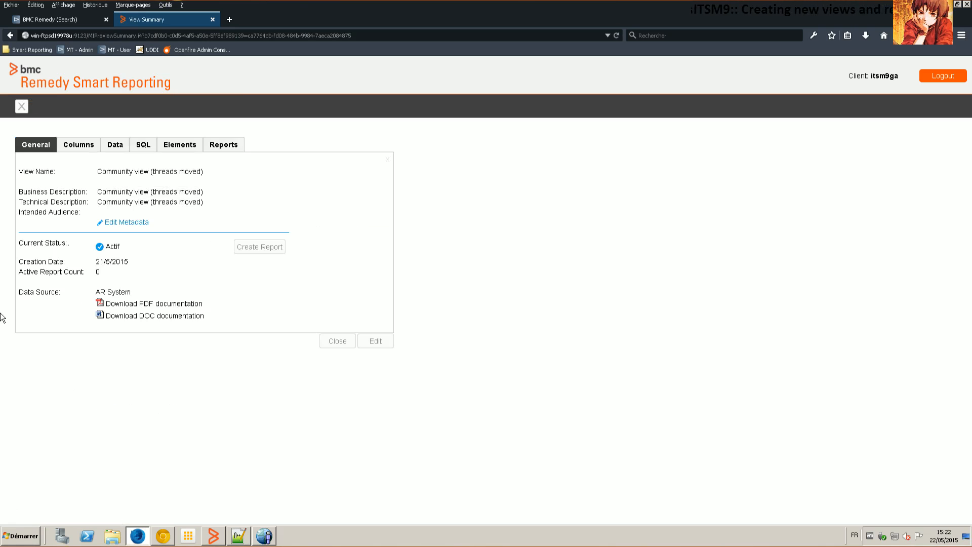
left_click_drag(121, 247, 97, 246)
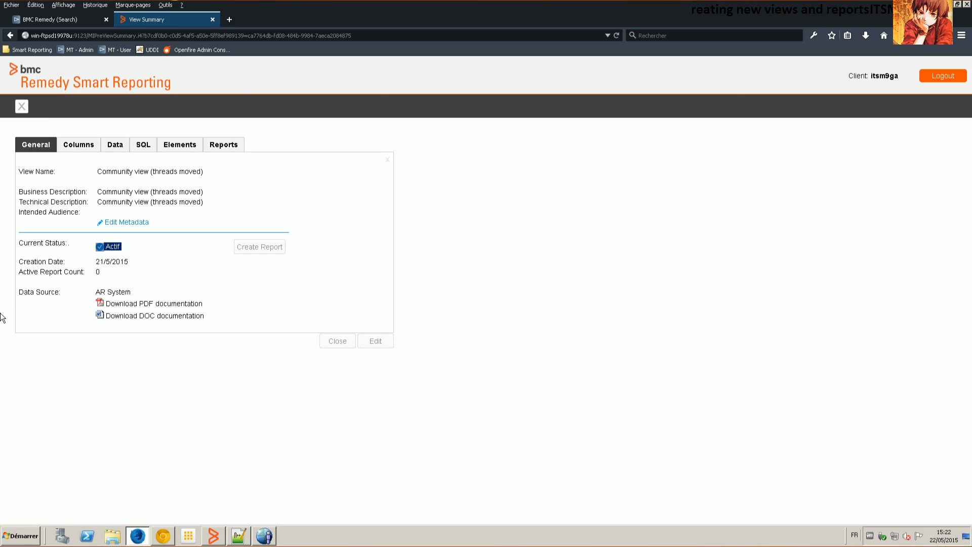
left_click(338, 341)
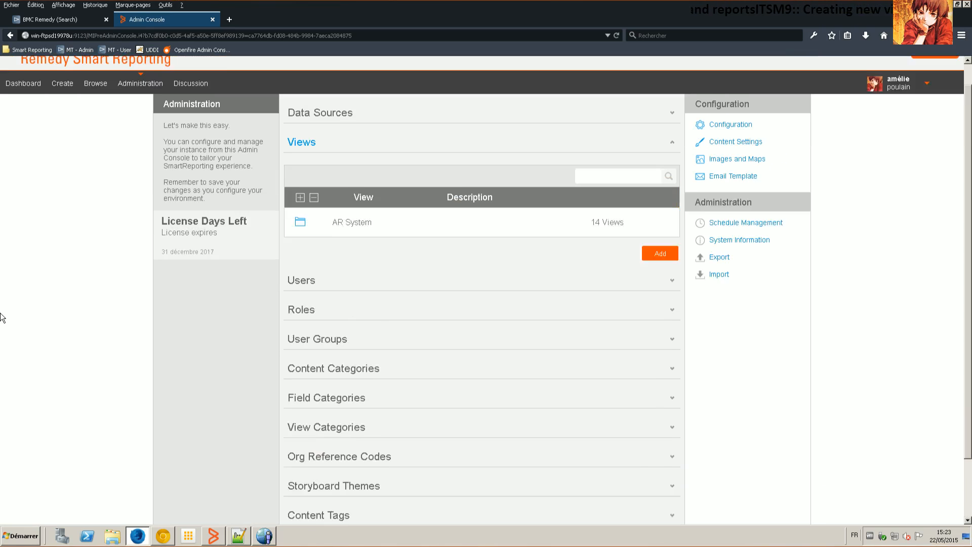
Step: Look up the Community view (threads moved) under AR System in the Admin Console, check its edit options and cancel
mouse_move(140, 108)
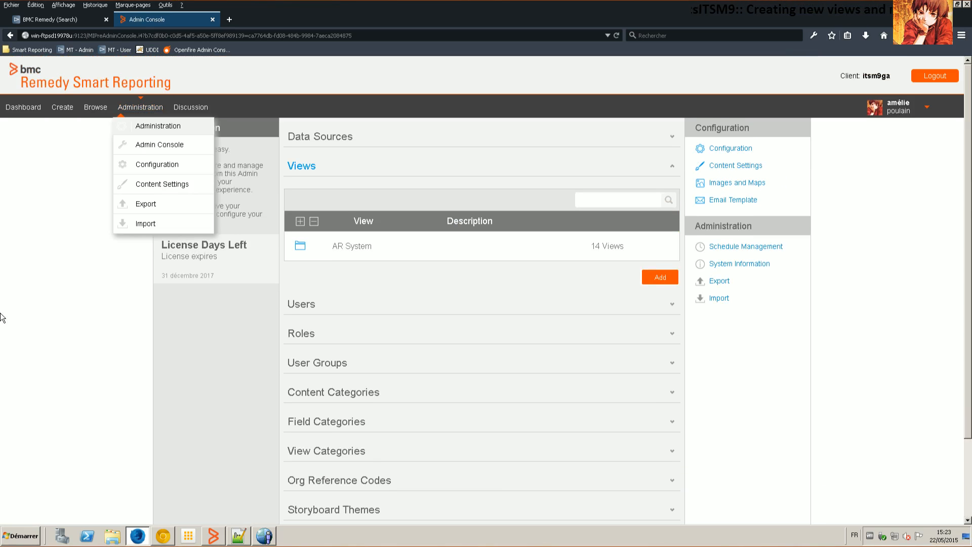
left_click(159, 144)
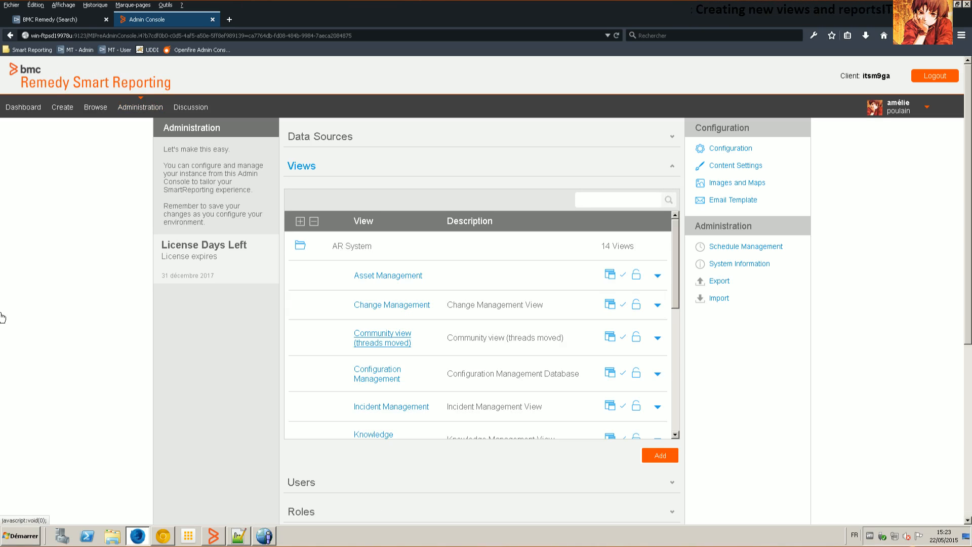
left_click(382, 337)
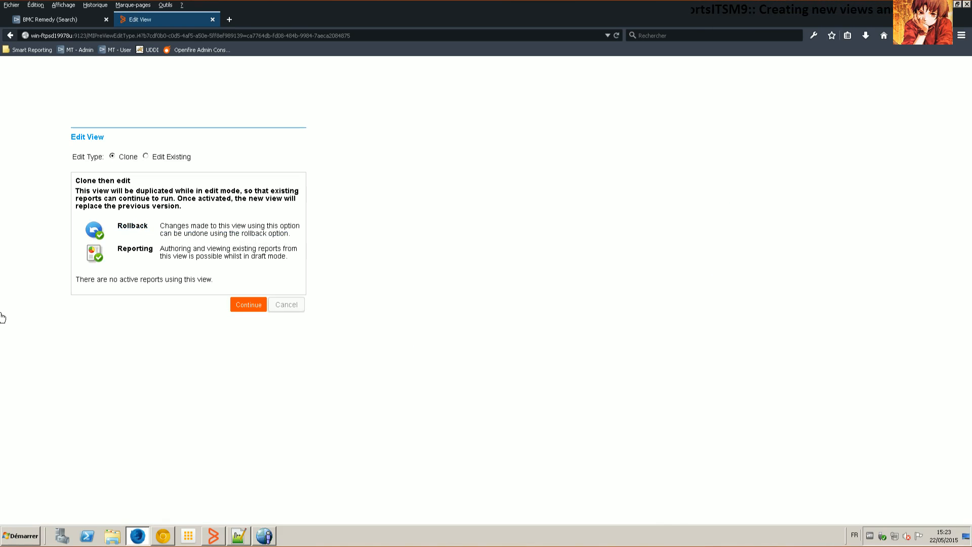
left_click(287, 305)
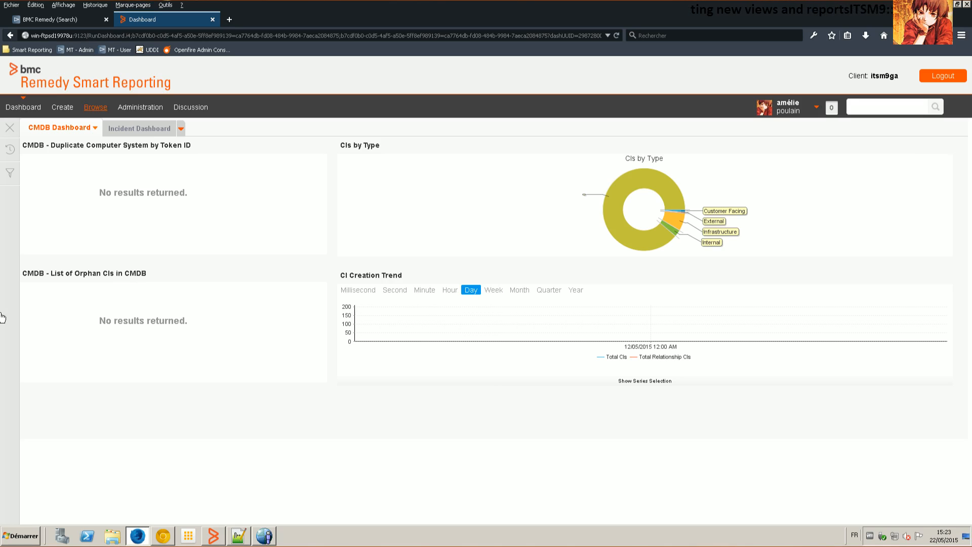
Step: Create a new report with the Drag and Drop Builder, using the Community view (threads moved) as its data source
left_click(62, 108)
left_click(80, 144)
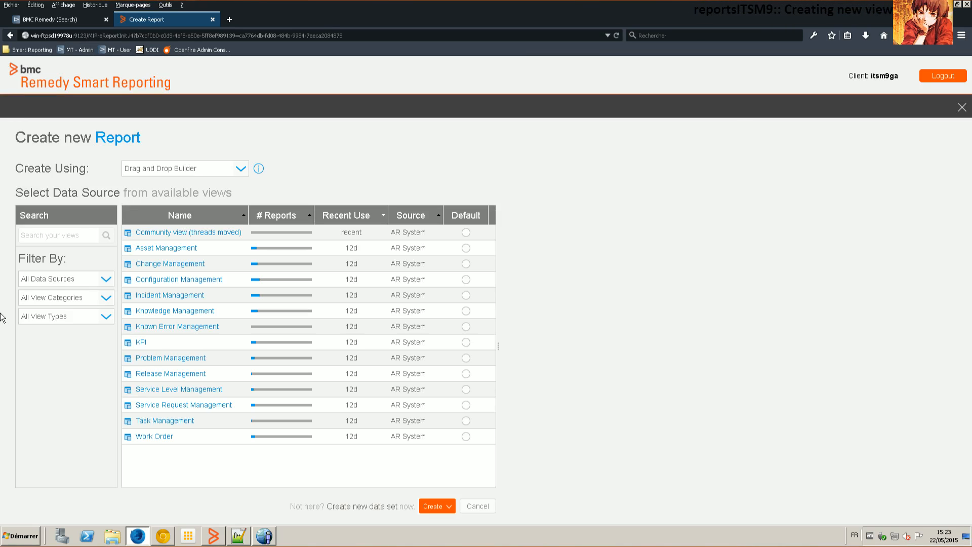
mouse_move(188, 233)
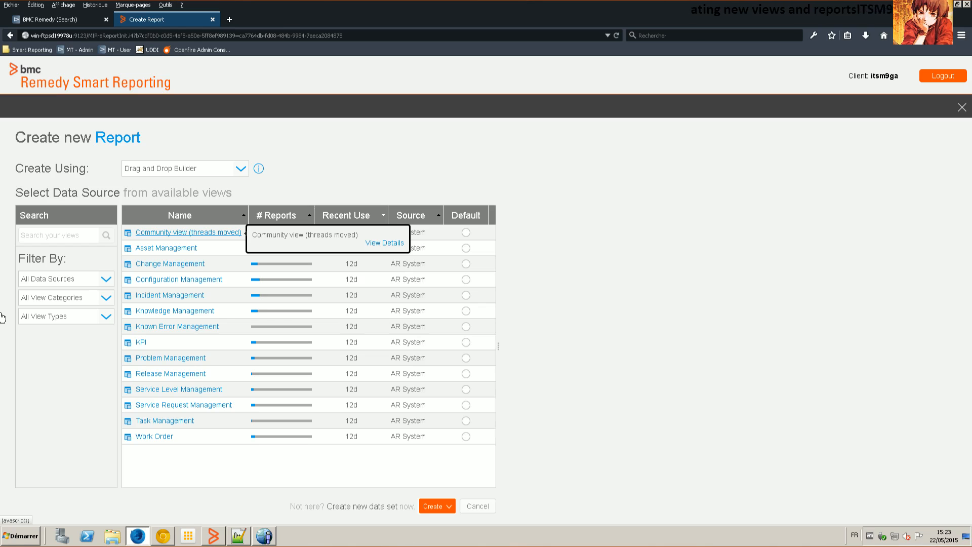
left_click(188, 233)
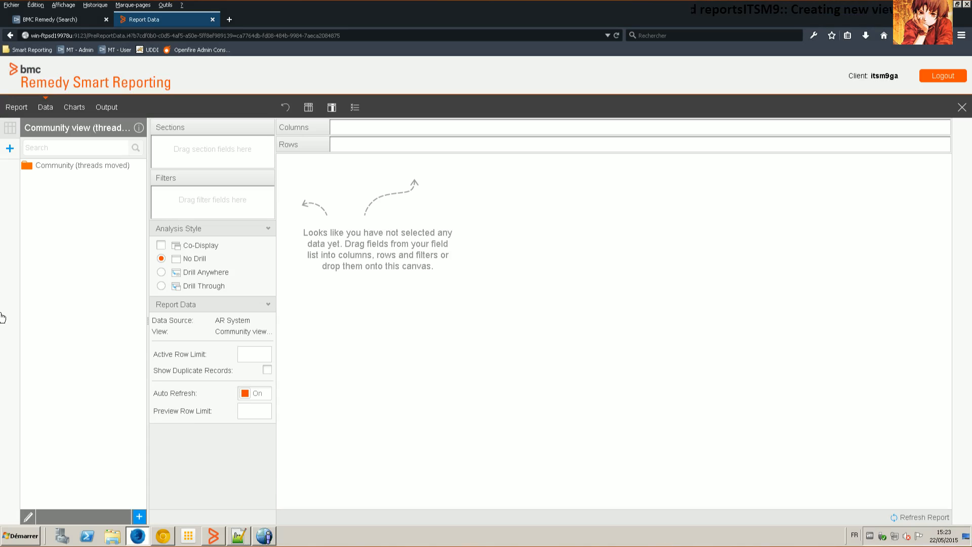
Step: Add the dh_moved and nb_moved fields from the Community (threads moved) category as the report's columns
left_click(76, 166)
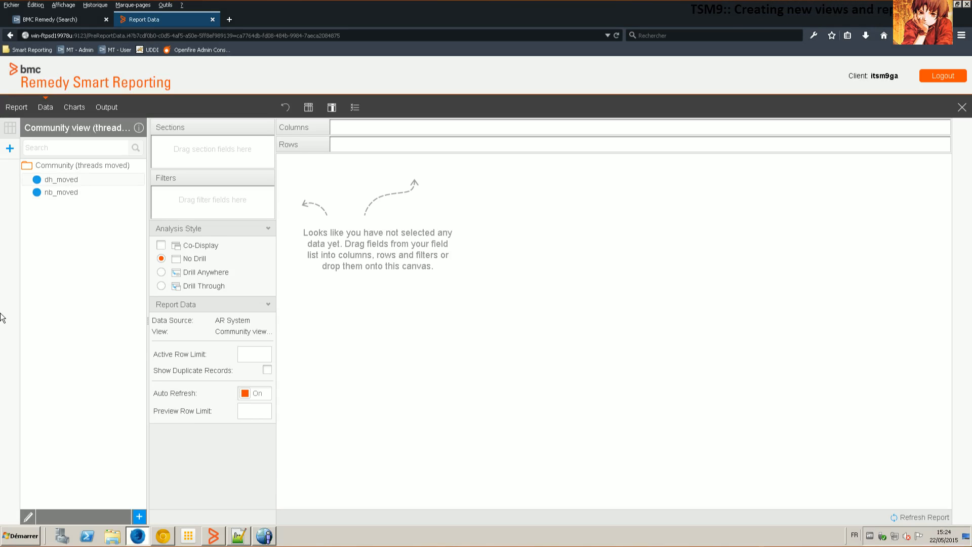
left_click_drag(61, 179, 362, 127)
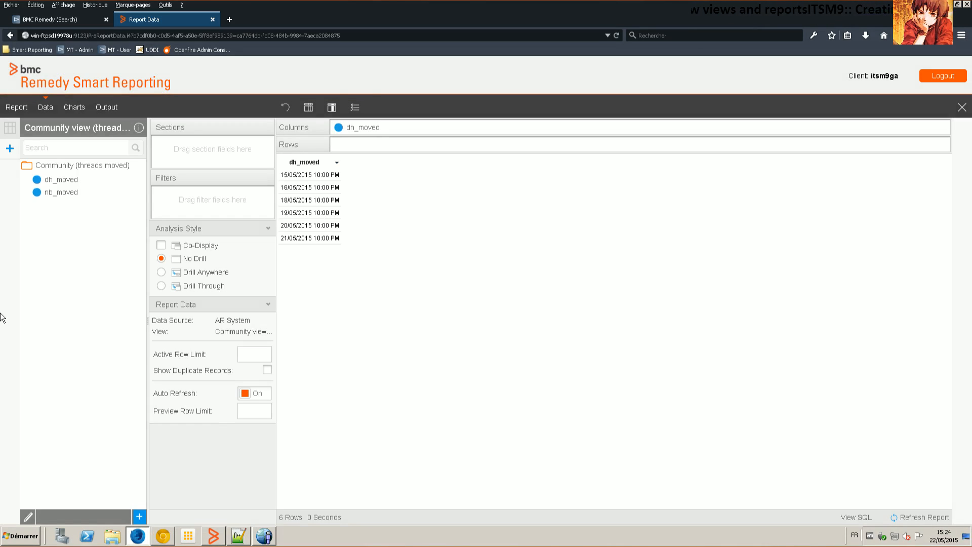
left_click_drag(61, 192, 449, 126)
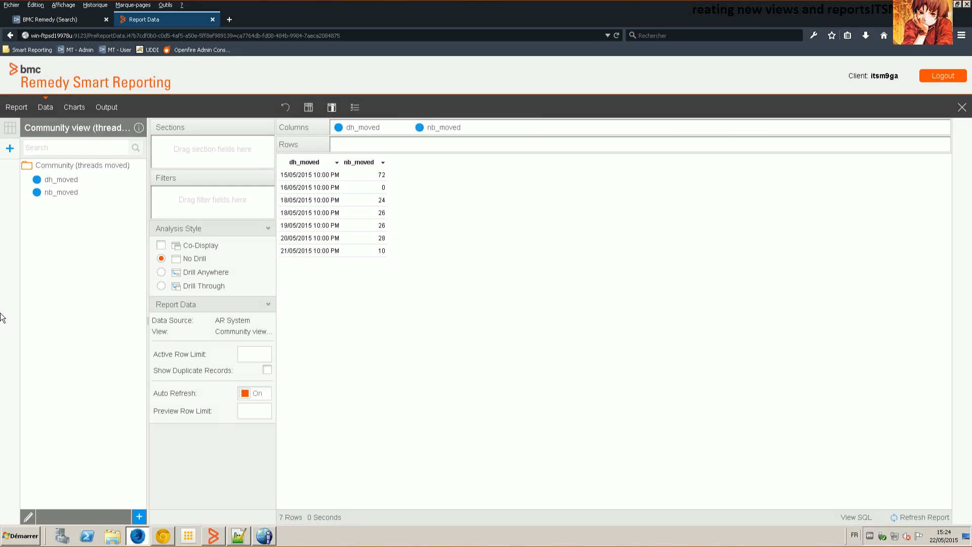
Step: Start an Auto Chart for the report with dh_moved on the horizontal axis
left_click(75, 108)
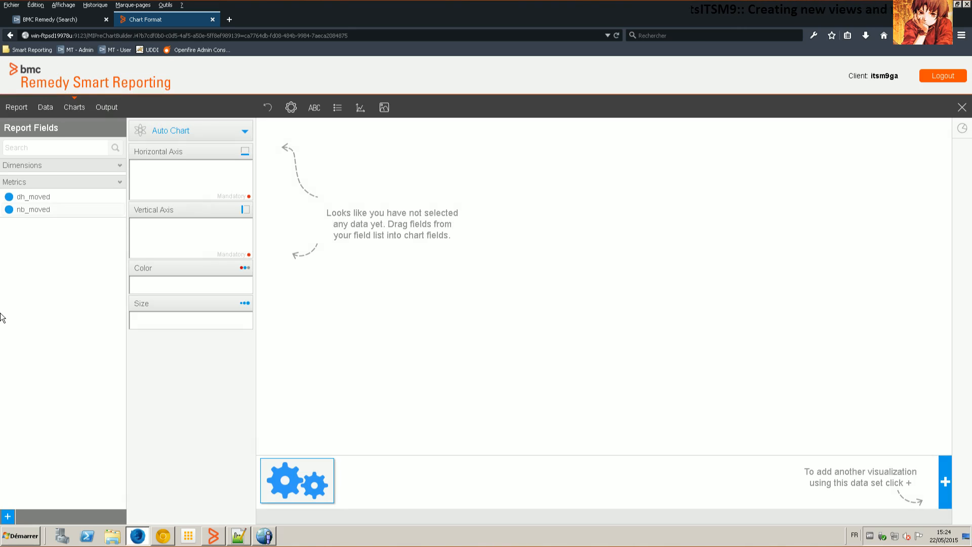
left_click_drag(33, 196, 162, 171)
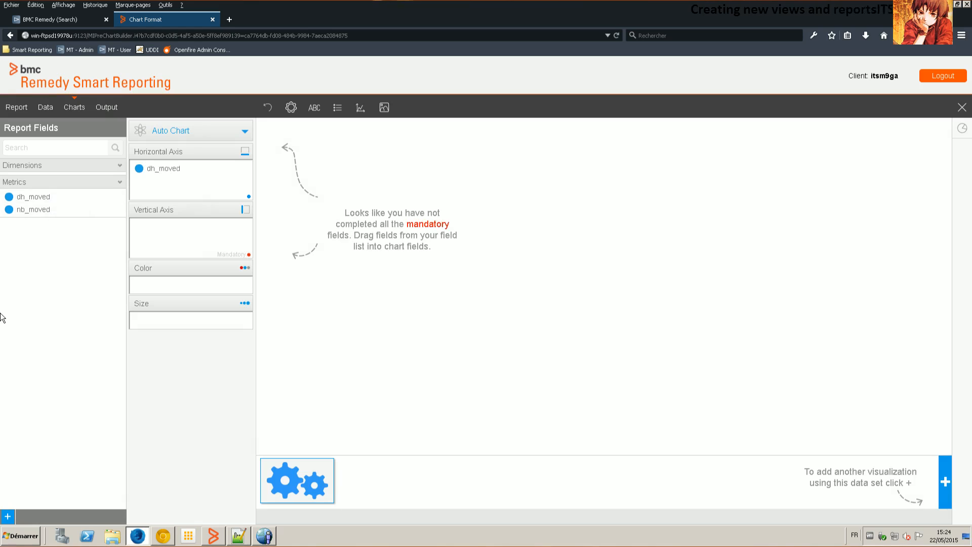
Step: Plot nb_moved on the chart's vertical axis and show the report output with its chart and data table
mouse_move(34, 210)
left_mouse_down()
mouse_move(203, 212)
mouse_move(162, 228)
left_mouse_up()
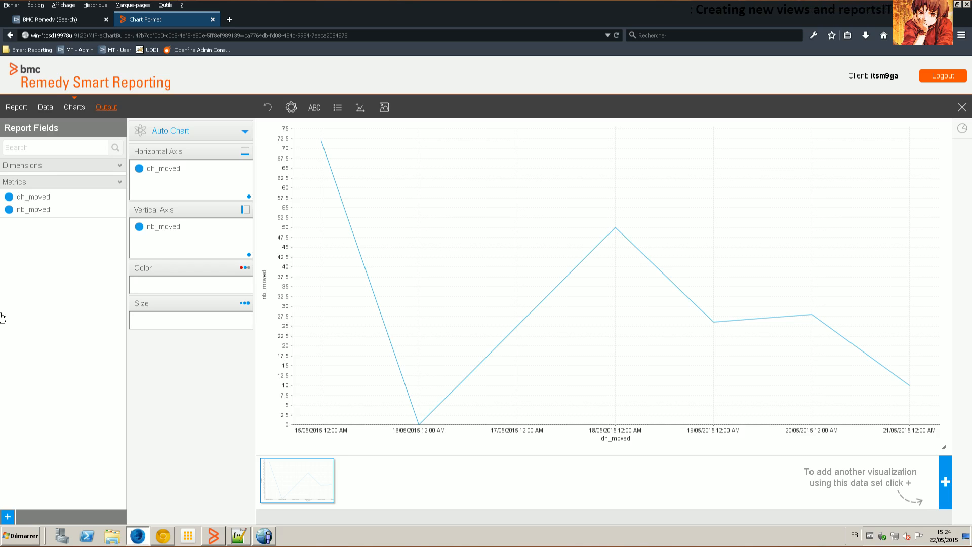
left_click(107, 107)
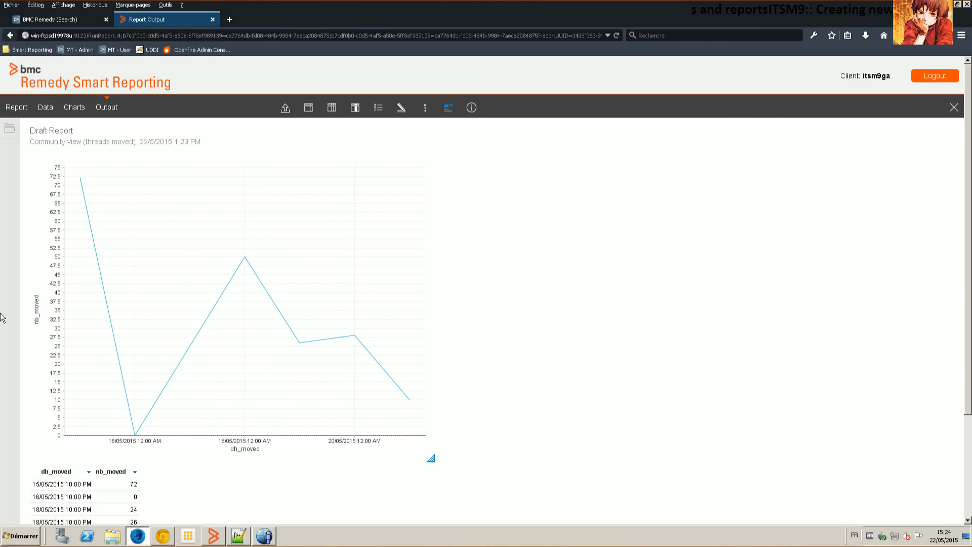
scroll(1, 318, "down", 5)
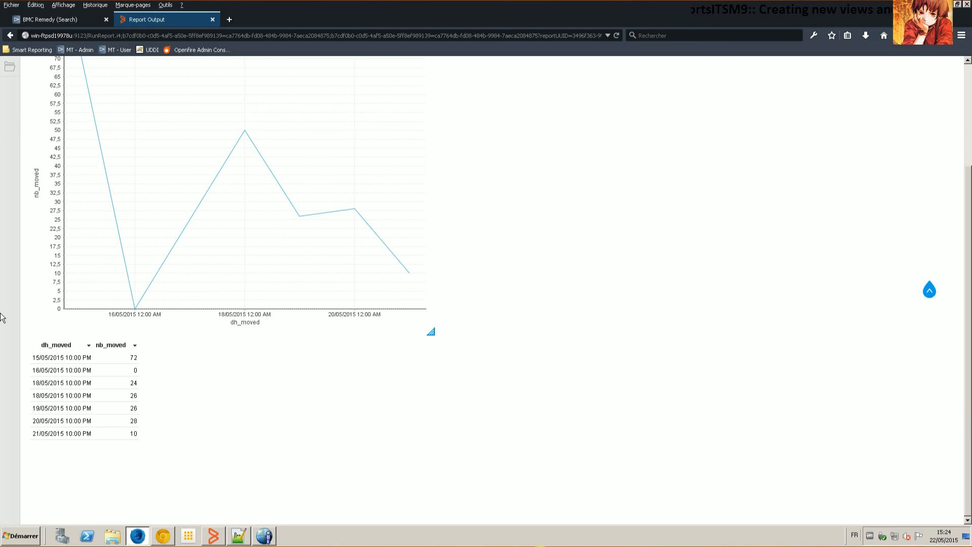
scroll(1, 317, "up", 5)
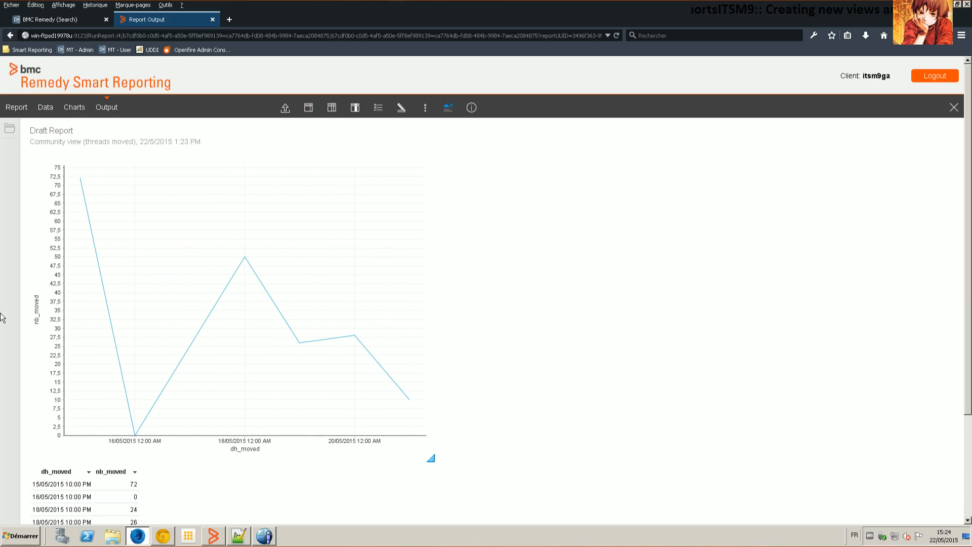
Step: Start saving the draft report and set its subcategory to Incident Management
left_click(954, 107)
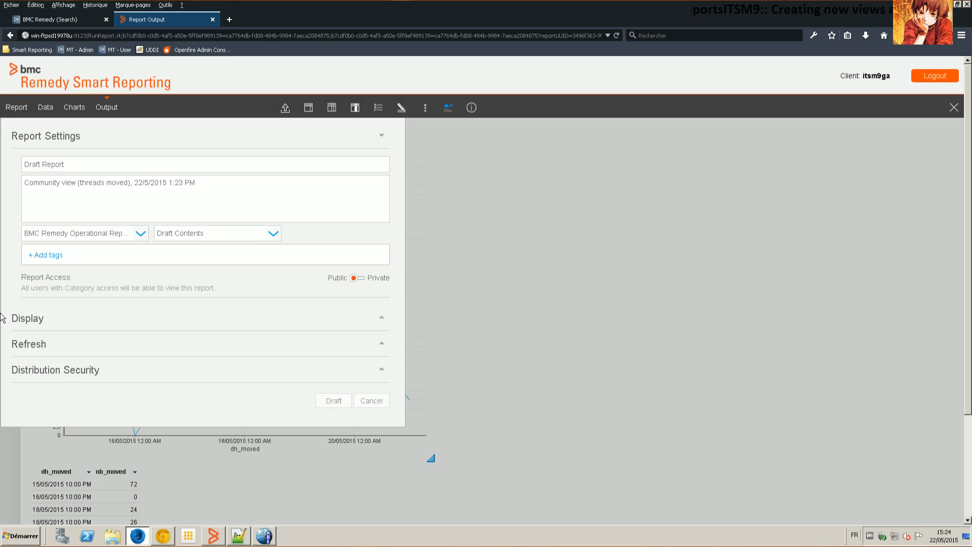
key("alt+Down")
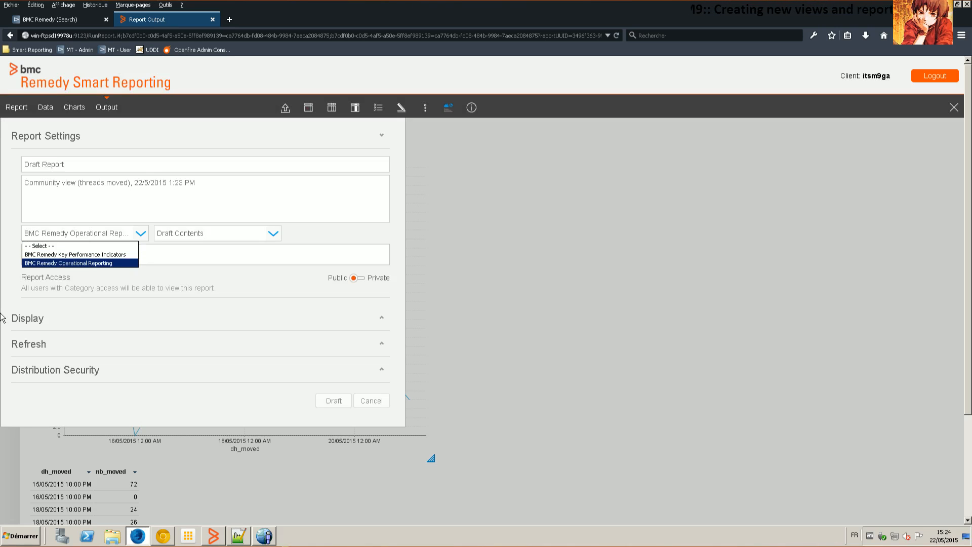
key("Up")
key("Escape")
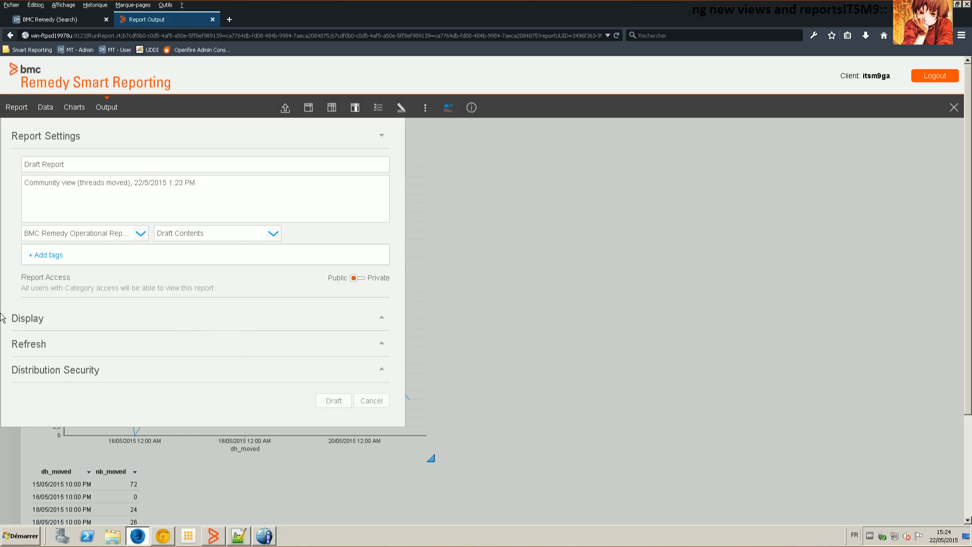
key("Tab")
key("alt+Down")
key("Up")
key("Up")
key("Up")
key("Up")
key("Down")
key("Down")
key("Down")
key("Down")
key("Down")
key("Down")
key("Down")
key("Down")
key("Down")
key("Down")
key("Down")
key("Down")
key("Up")
key("Up")
key("Up")
key("Up")
key("Up")
key("Up")
key("Up")
key("Return")
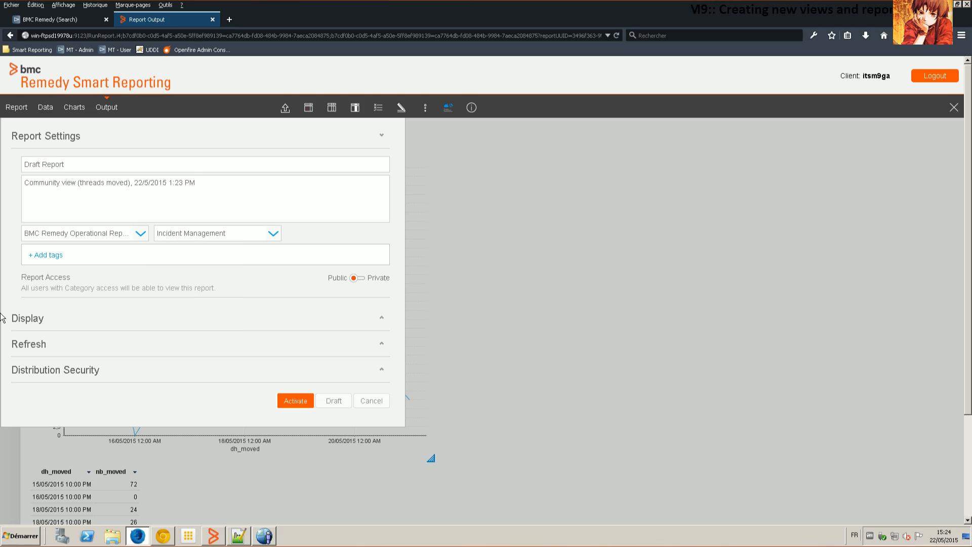
Step: Keep BMC Remedy Operational Reporting as the report's category, activate the report and close it
key("shift+Tab")
key("alt+Down")
key("Up")
key("Up")
key("Down")
key("Down")
key("Up")
key("Up")
key("Down")
key("Down")
key("Up")
key("Down")
key("Up")
key("Down")
key("Up")
key("Down")
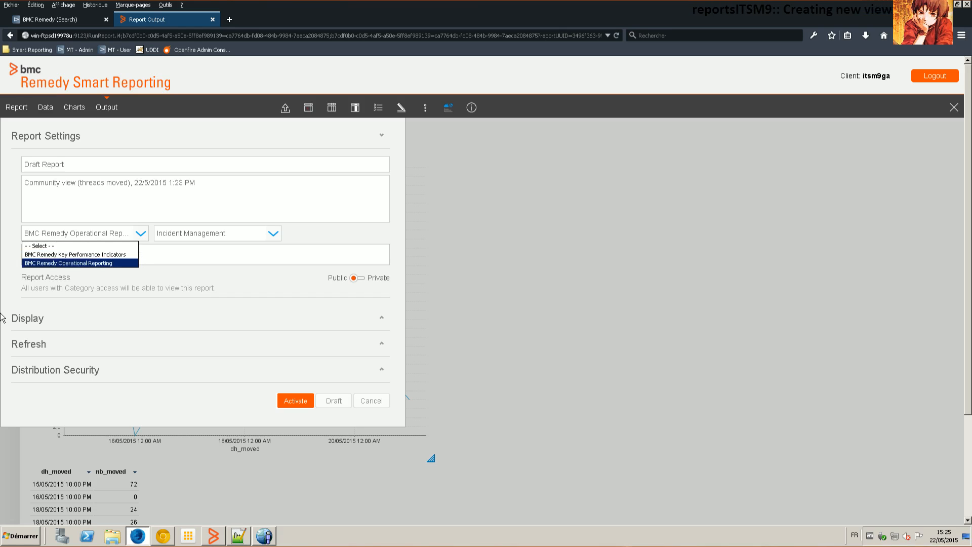
key("Return")
key("Return")
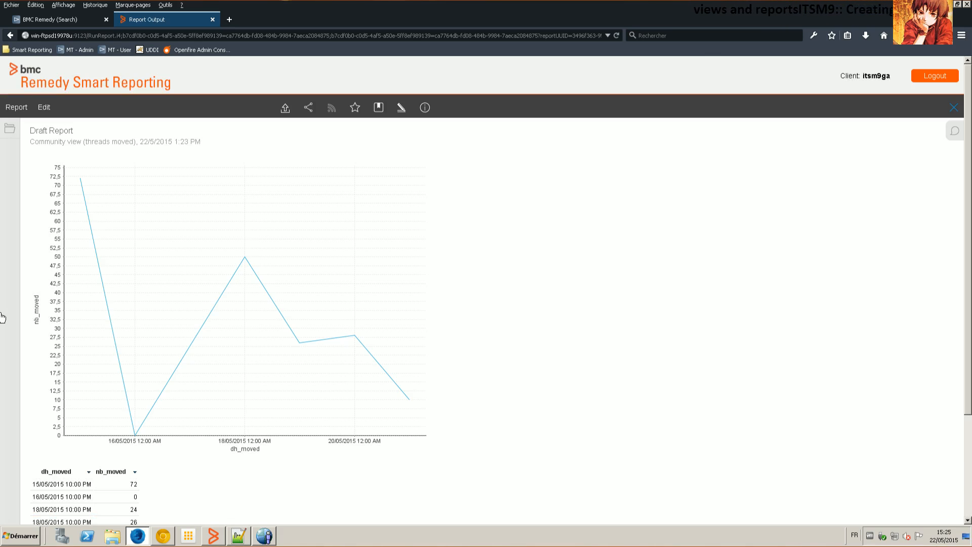
left_click(954, 107)
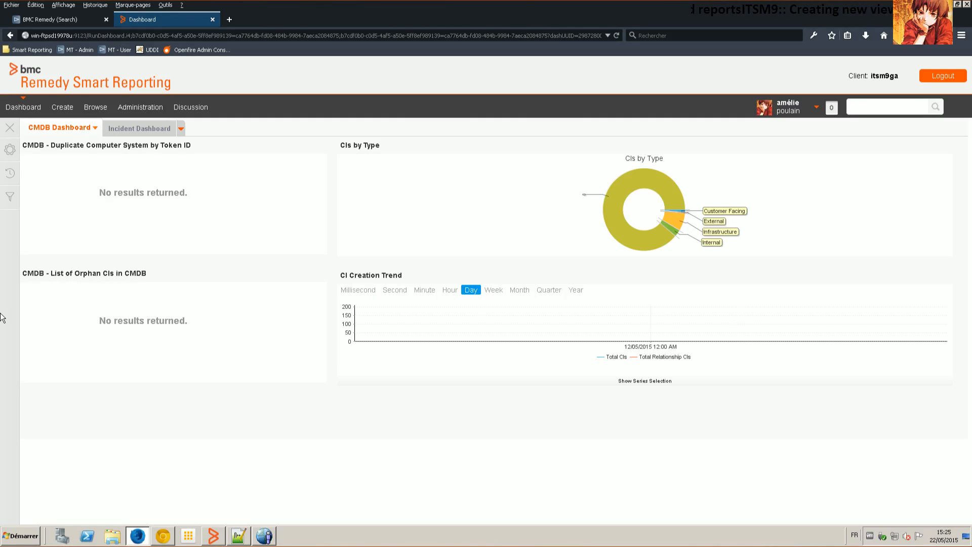
Step: Switch to the second user's session in Chrome and browse the report folders from its dashboard
left_click(162, 536)
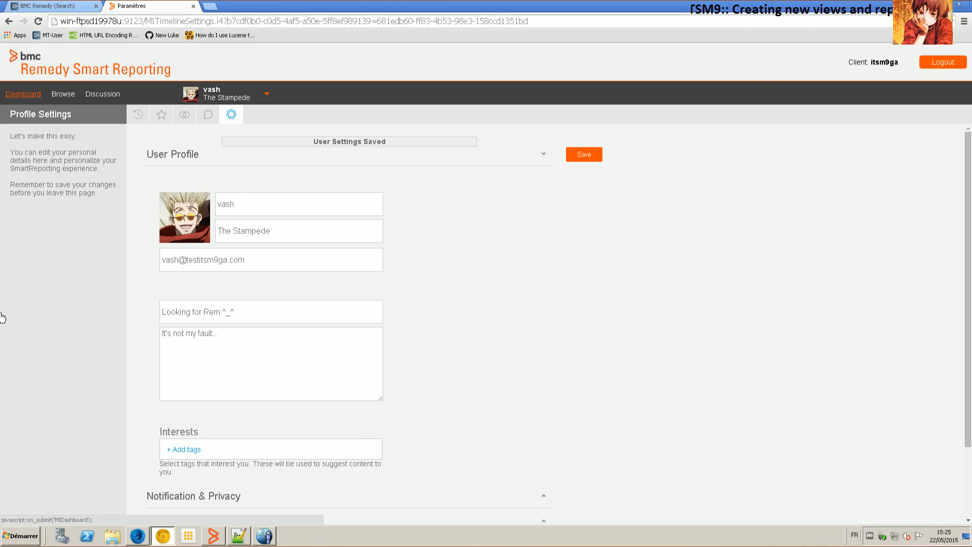
left_click(23, 95)
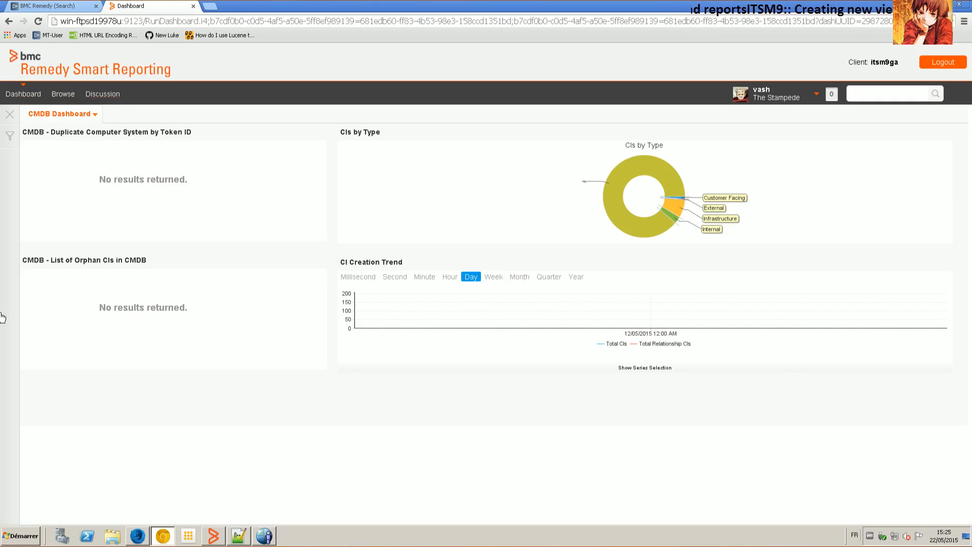
left_click(62, 94)
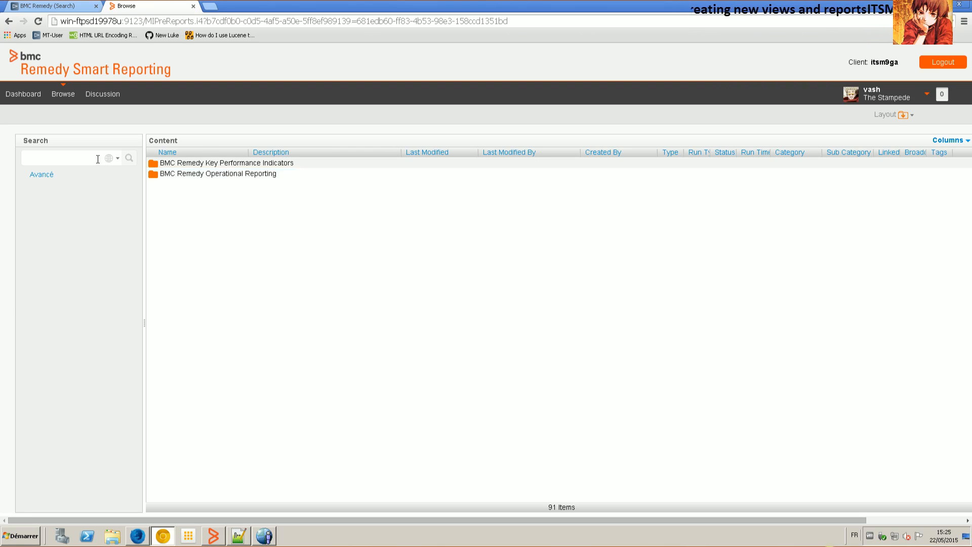
Step: Switch back to Firefox and open Draft Report from the Incident Management folder in the content list
key("alt+Tab")
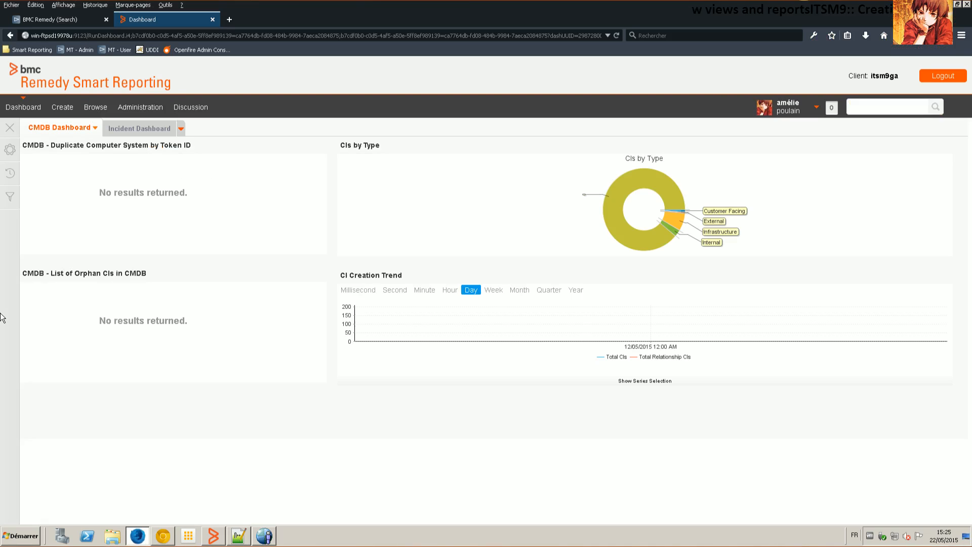
left_click(96, 107)
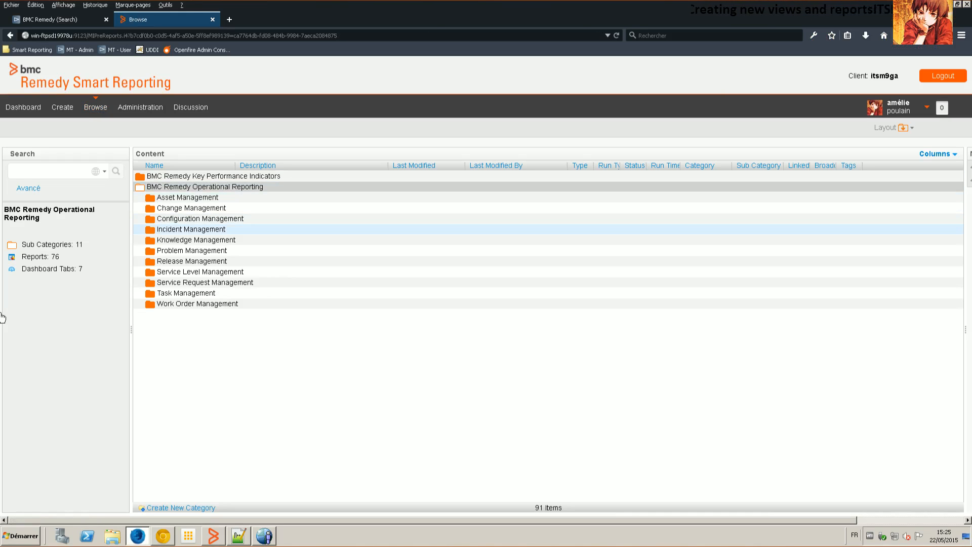
left_click(191, 229)
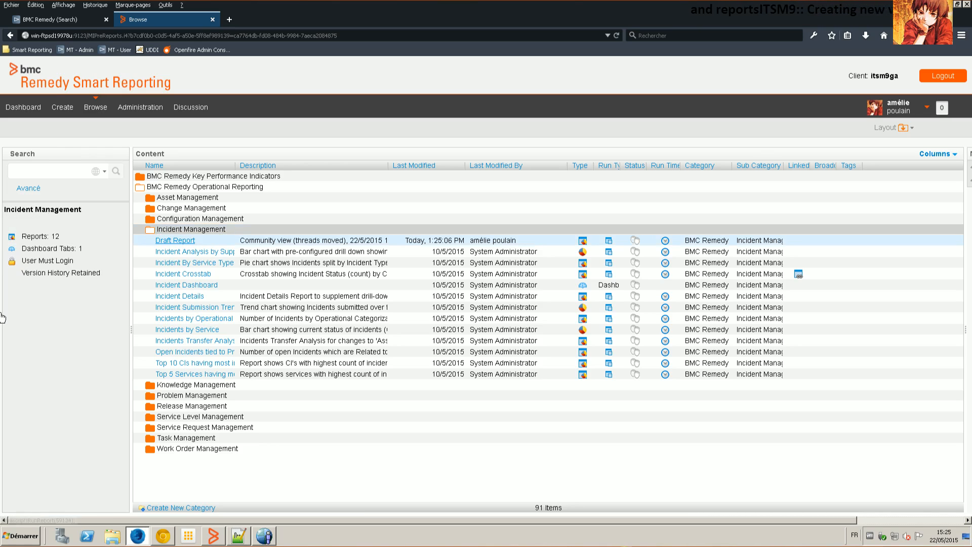
left_click(175, 240)
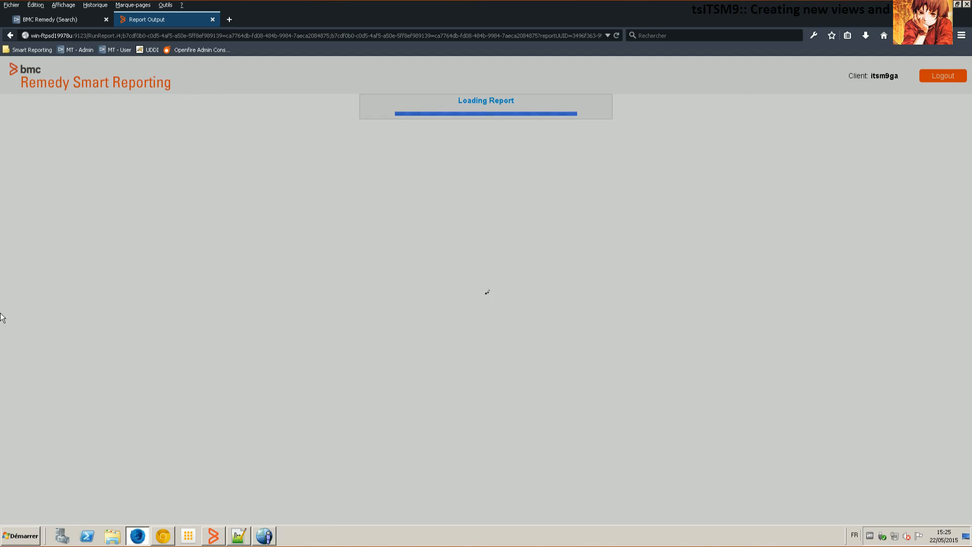
Step: Put the report into edit mode from its data and return to the output view
left_click(44, 107)
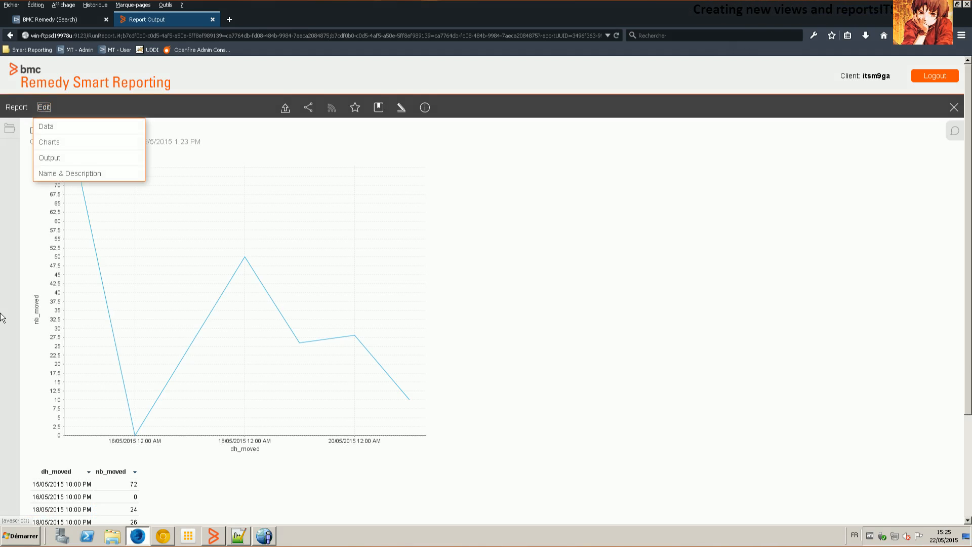
key("Return")
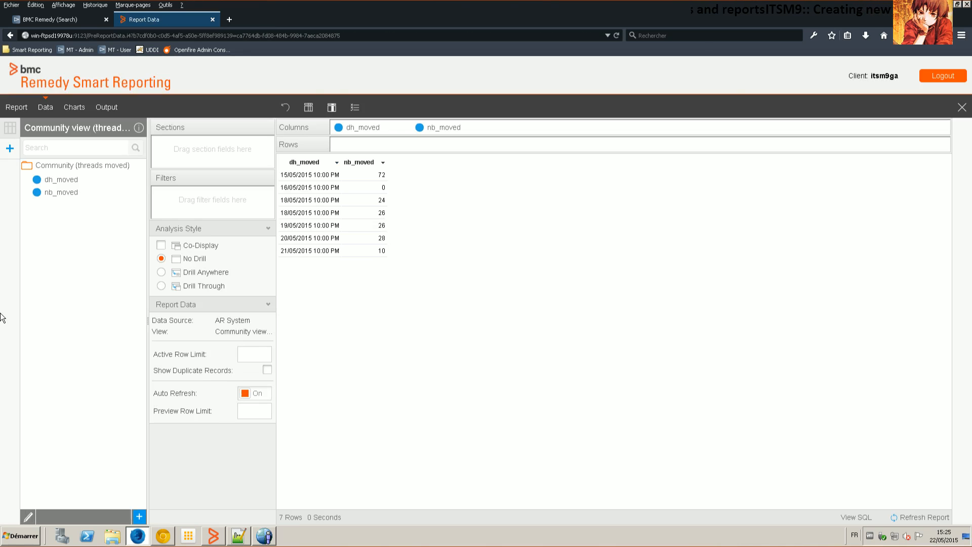
left_click(107, 107)
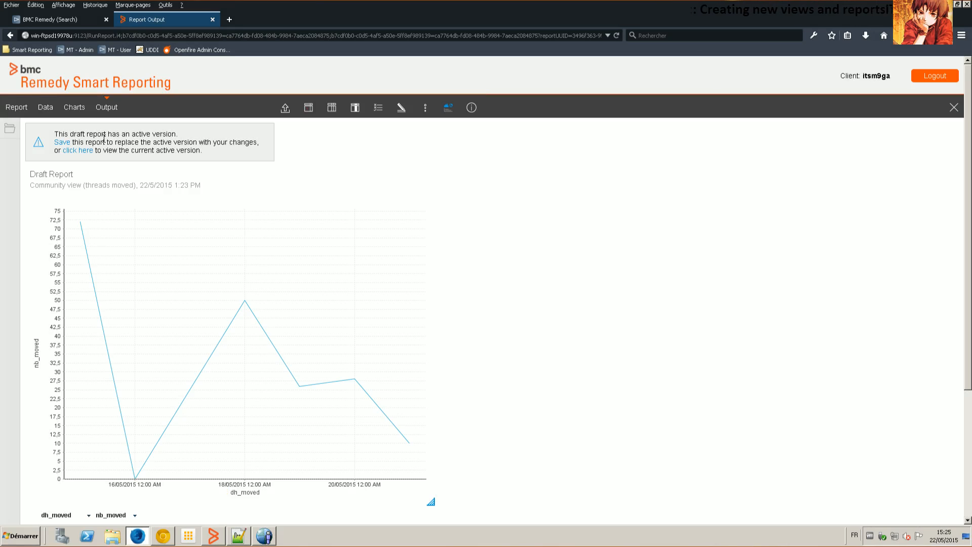
Step: Save the report under the name "Community report (threads moved)" and activate it
left_click(63, 143)
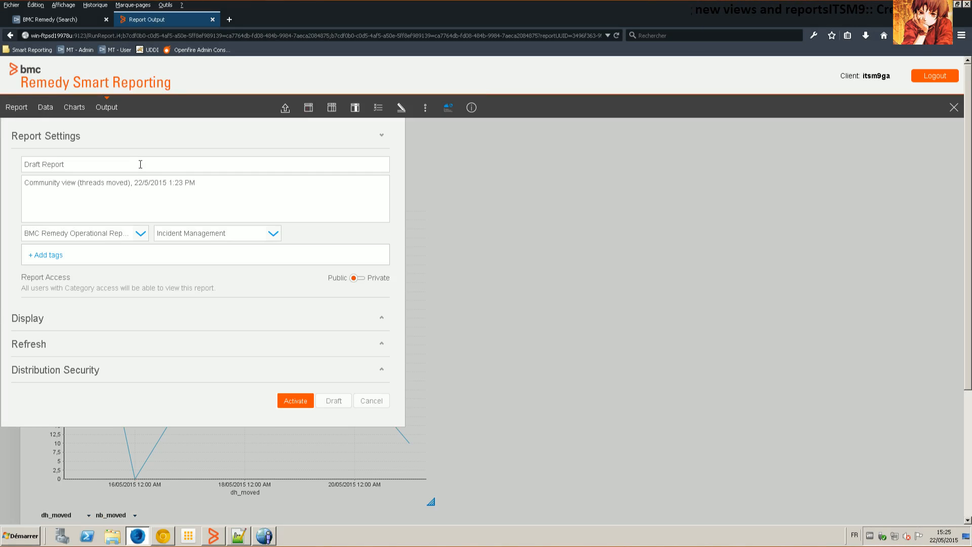
key("ctrl+a")
type("Com")
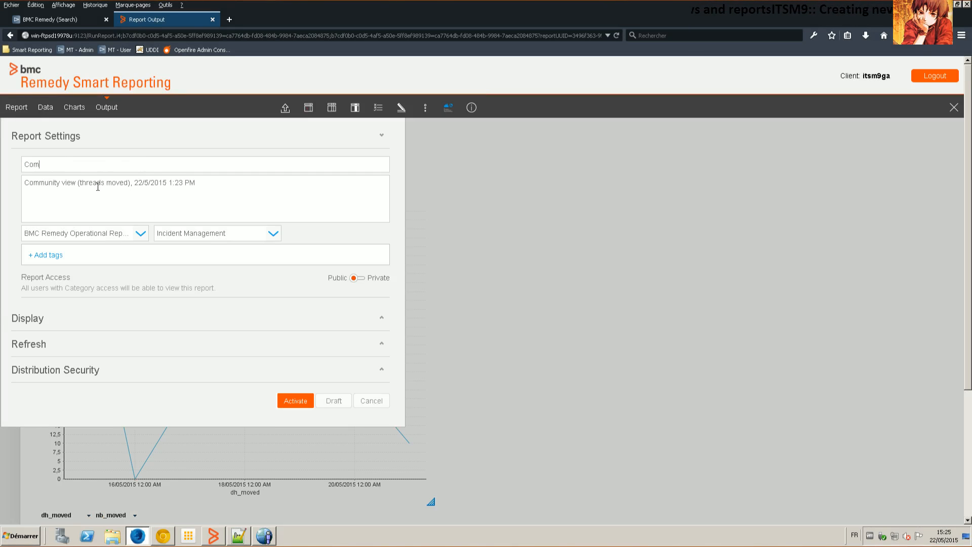
type("munity report (t")
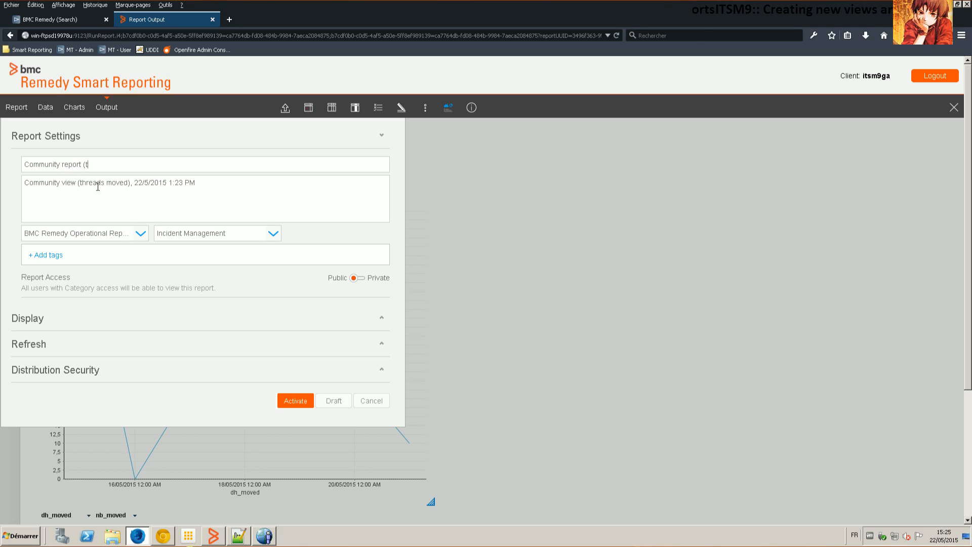
type("hreads moved)")
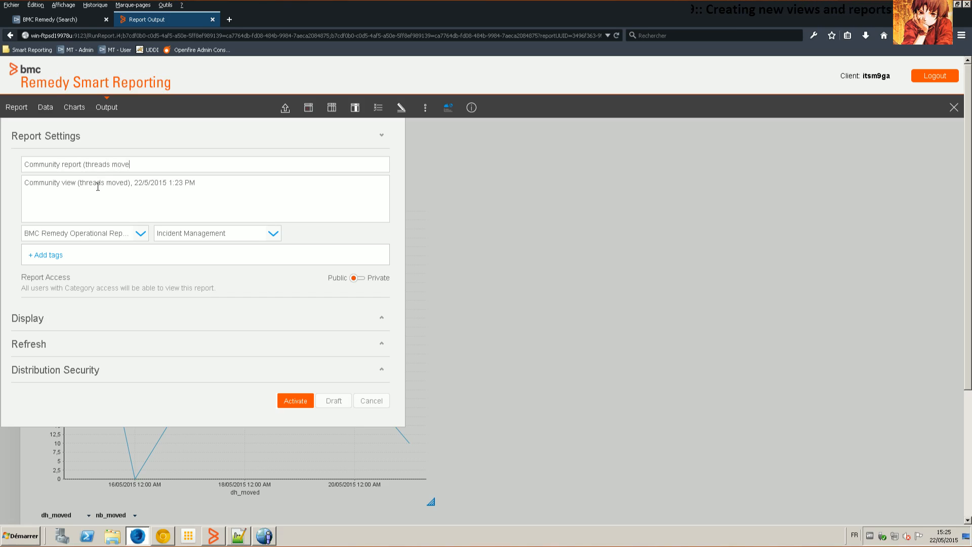
left_click(296, 401)
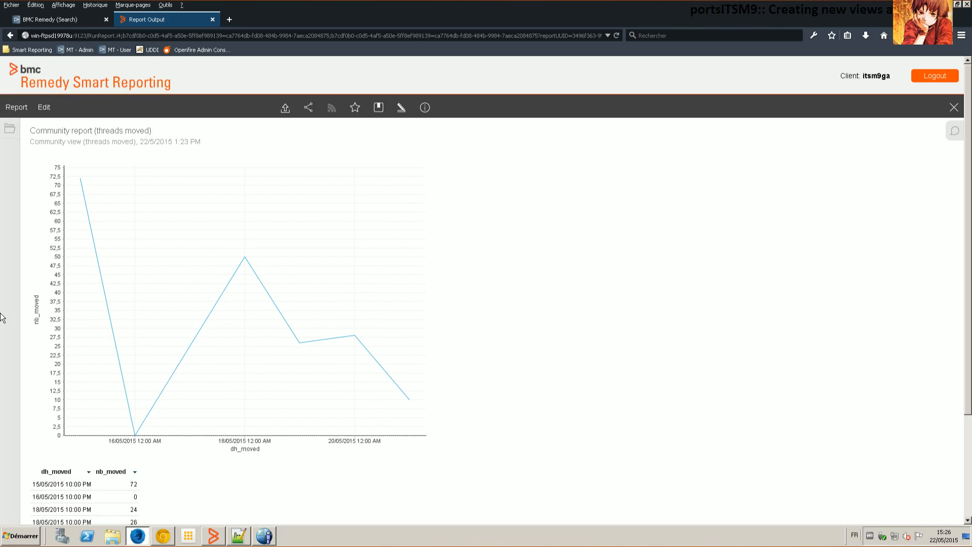
Step: Switch to the second user's session in Chrome and search the content for "community"
left_click(163, 536)
left_click(86, 159)
type("community")
key("Return")
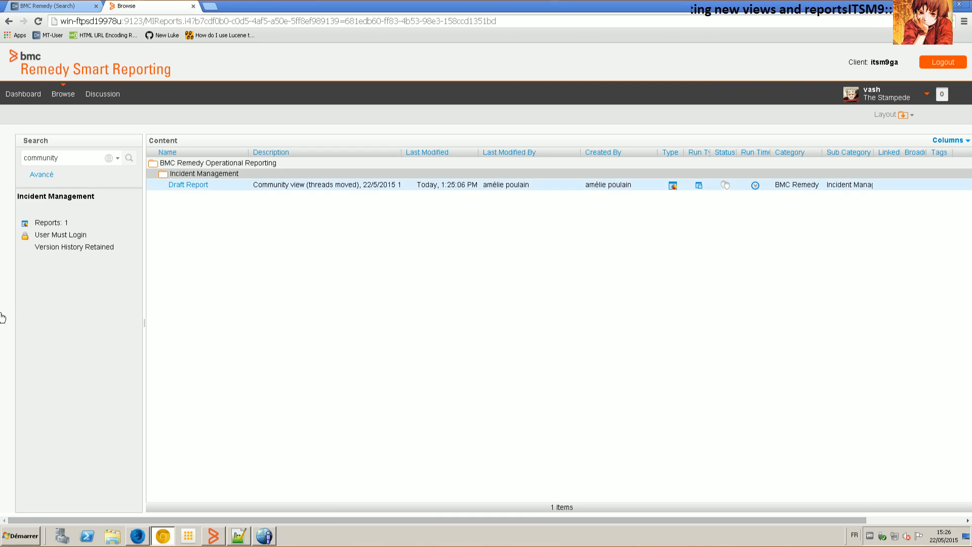
right_click(178, 196)
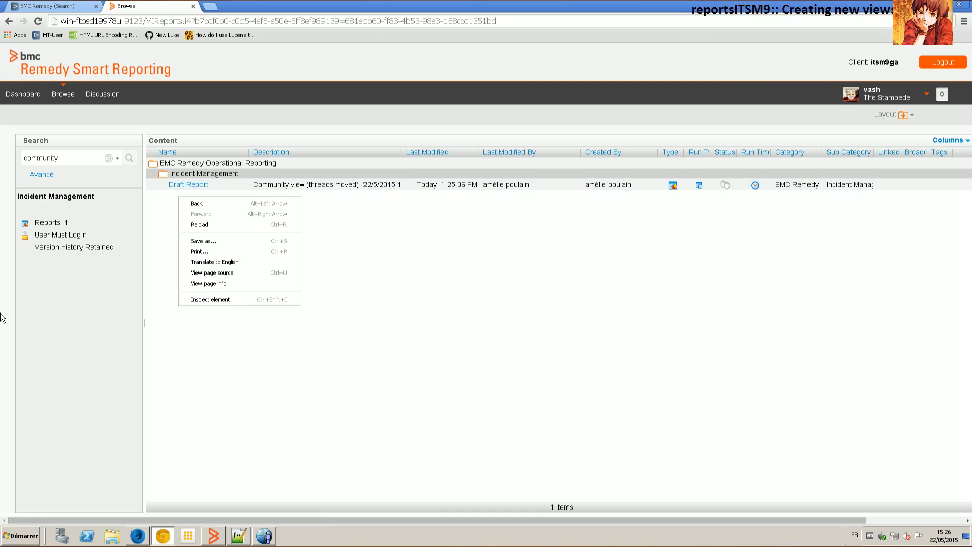
double_click(2, 318)
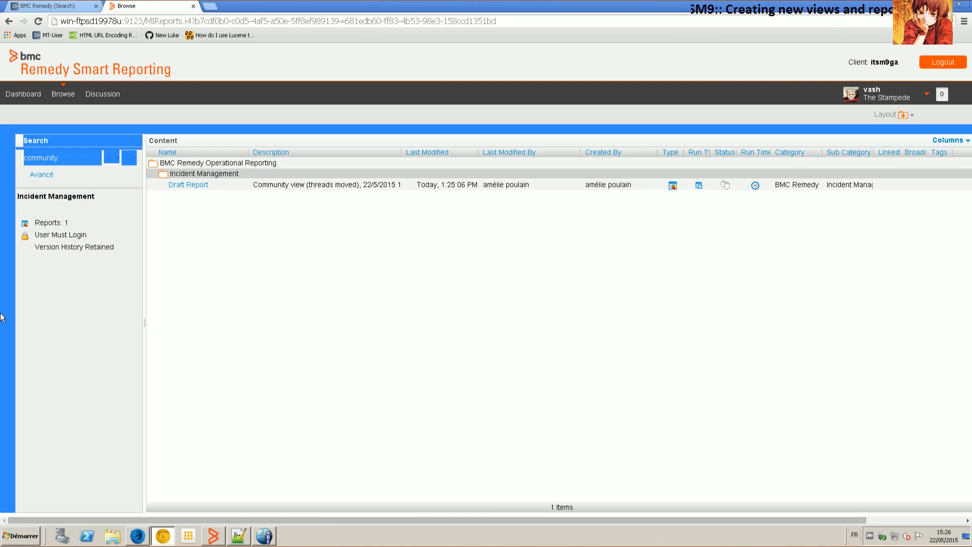
Step: Switch to Firefox and close the renamed report to check its entry in the Incident Management folder
left_click(138, 536)
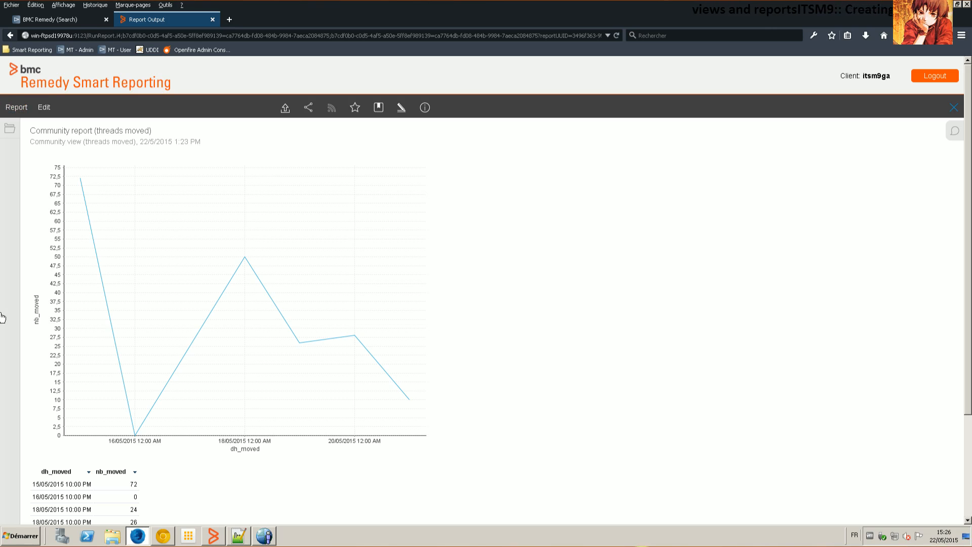
left_click(954, 108)
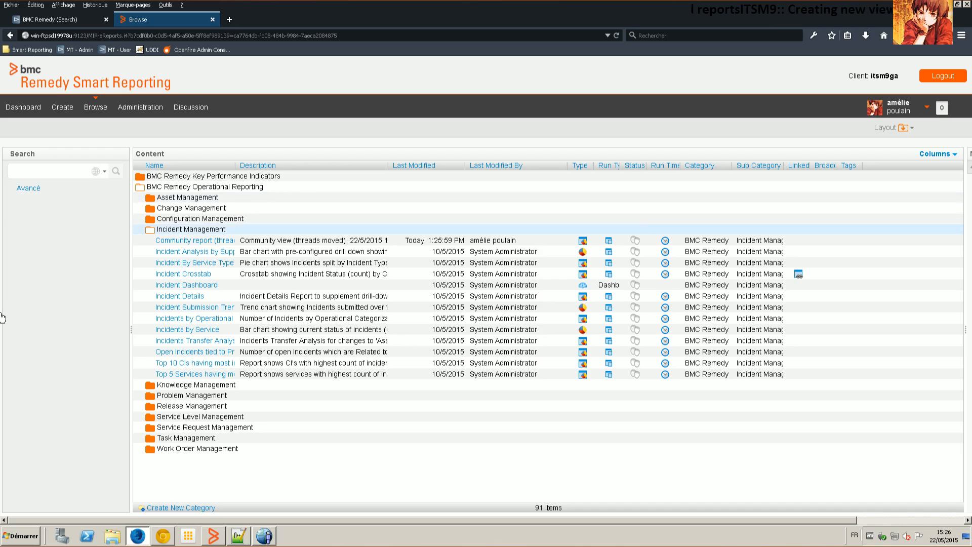
Step: Return to Chrome, reload the search, open Draft Report as the second user, and close it to refresh the content list
left_click(163, 536)
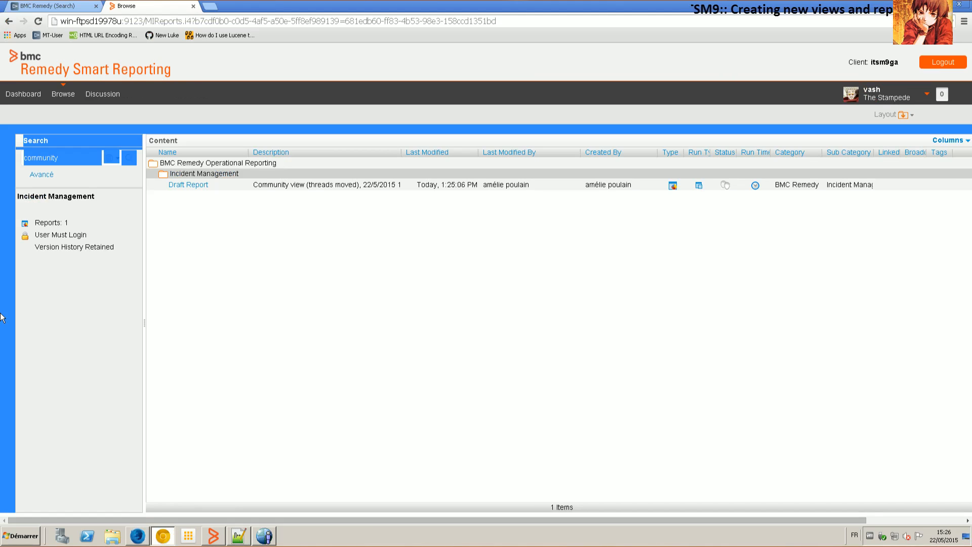
key("F5")
key("Return")
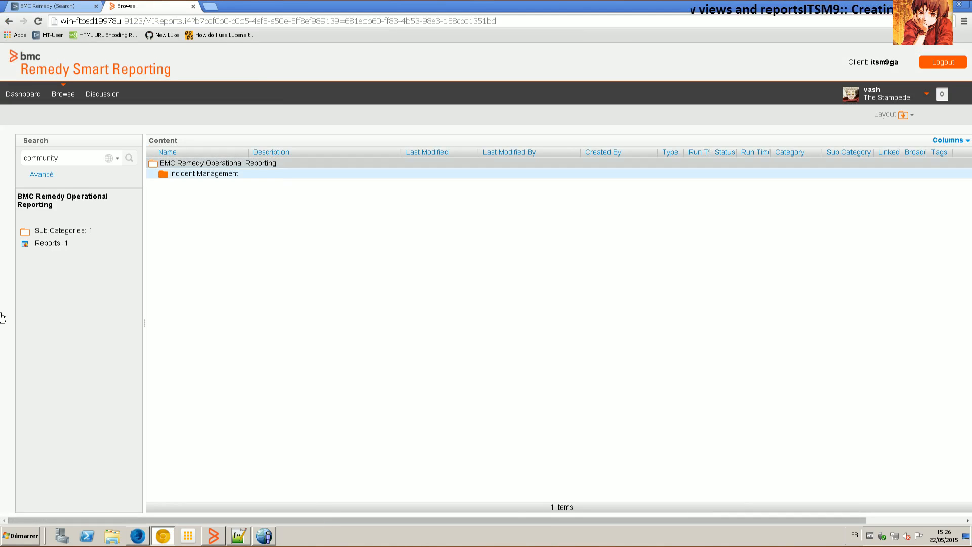
left_click(188, 185)
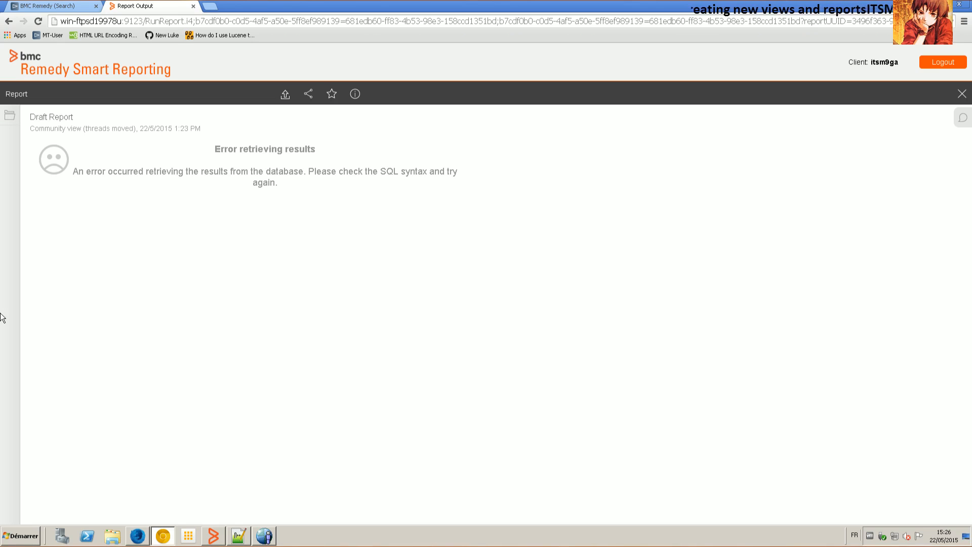
left_click(962, 94)
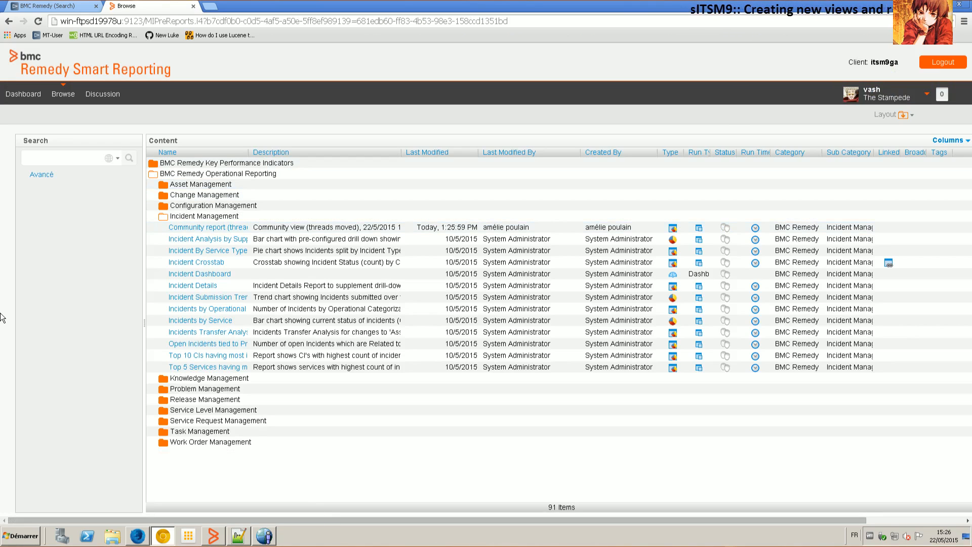
Step: Open Community report (threads moved) as the second user, examine its line chart and data table, and close it
left_click(208, 227)
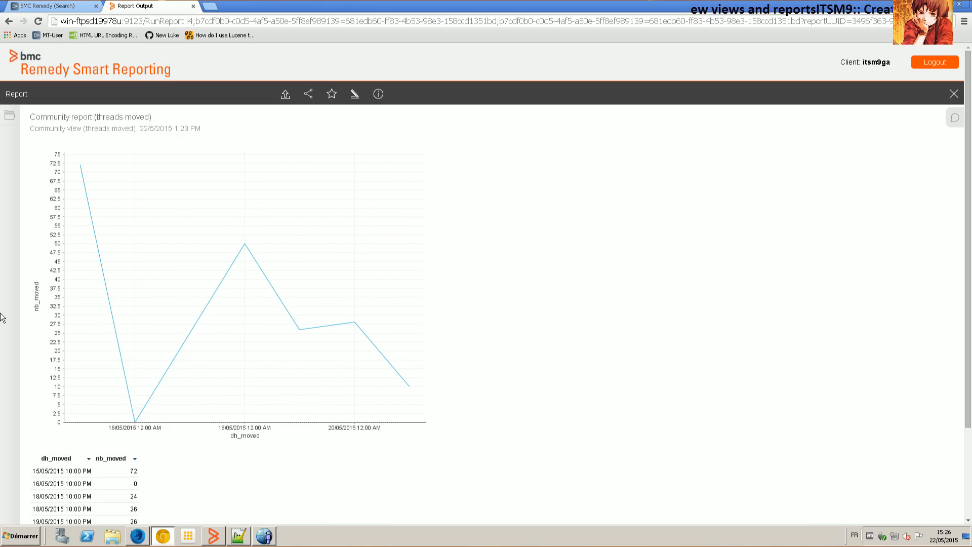
scroll(1, 318, "down", 2)
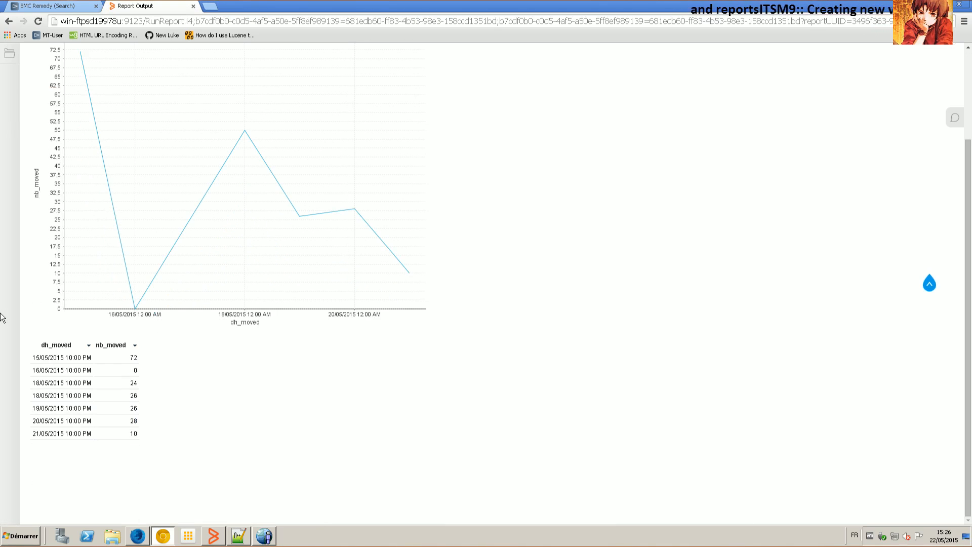
scroll(2, 318, "up", 2)
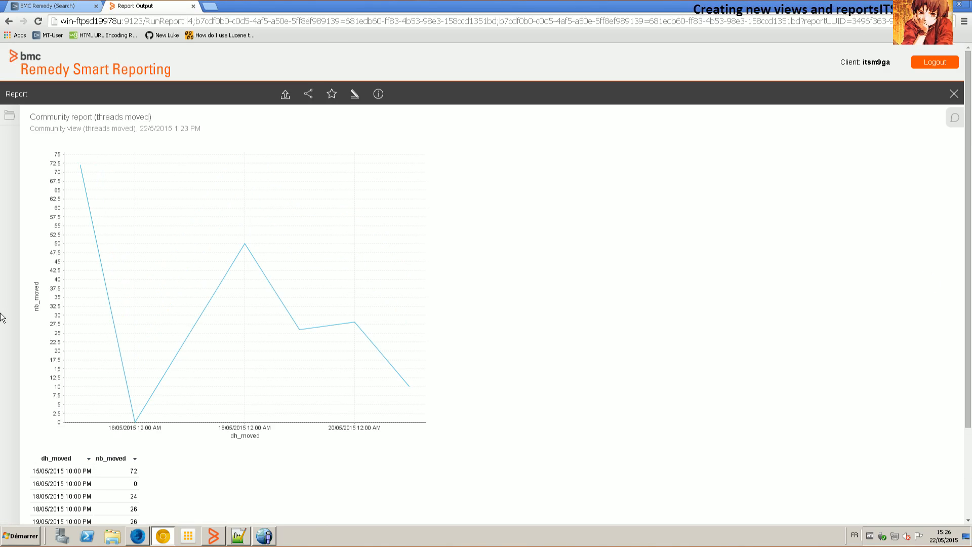
scroll(1, 318, "down", 2)
scroll(2, 317, "up", 2)
left_click(955, 93)
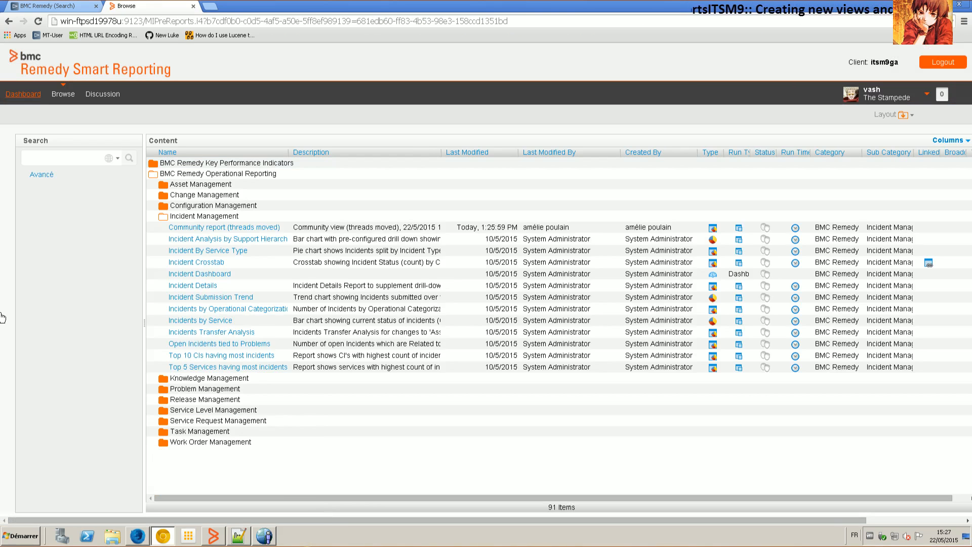
Step: View the dashboard, and run a blank search for topics to join in the second user's discussions
left_click(23, 94)
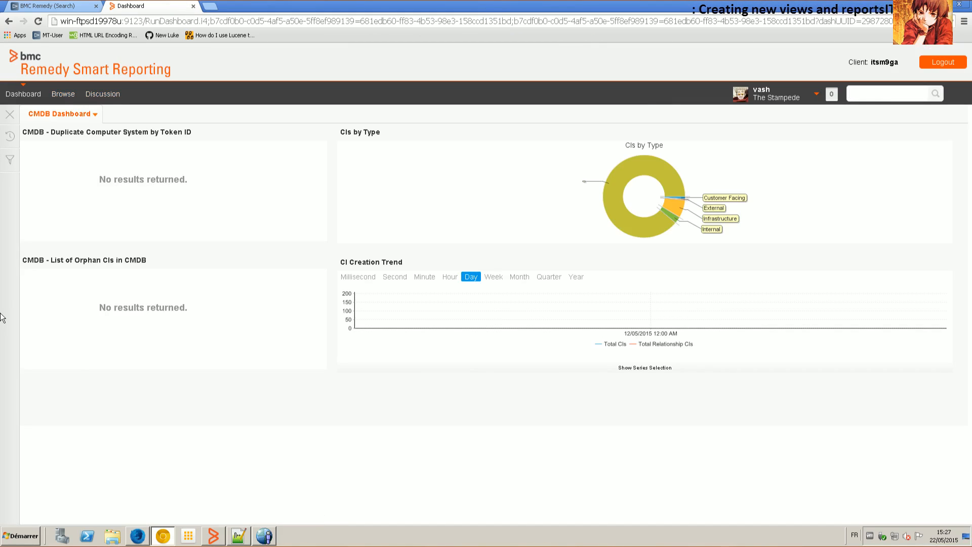
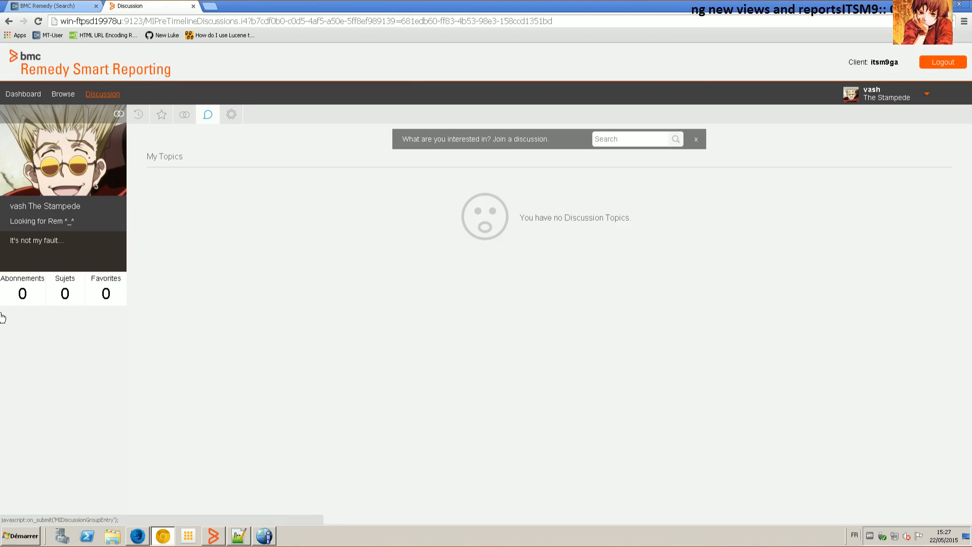
left_click(640, 139)
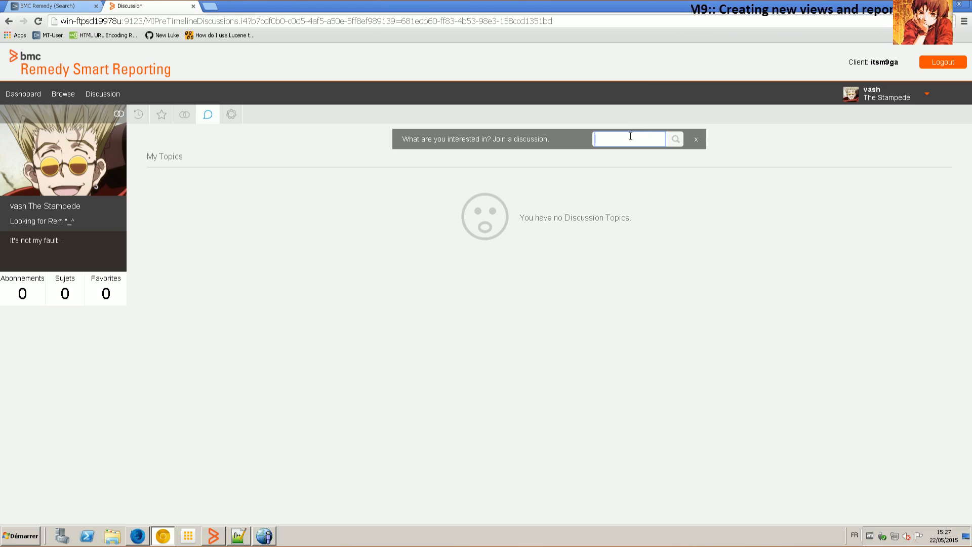
key("Return")
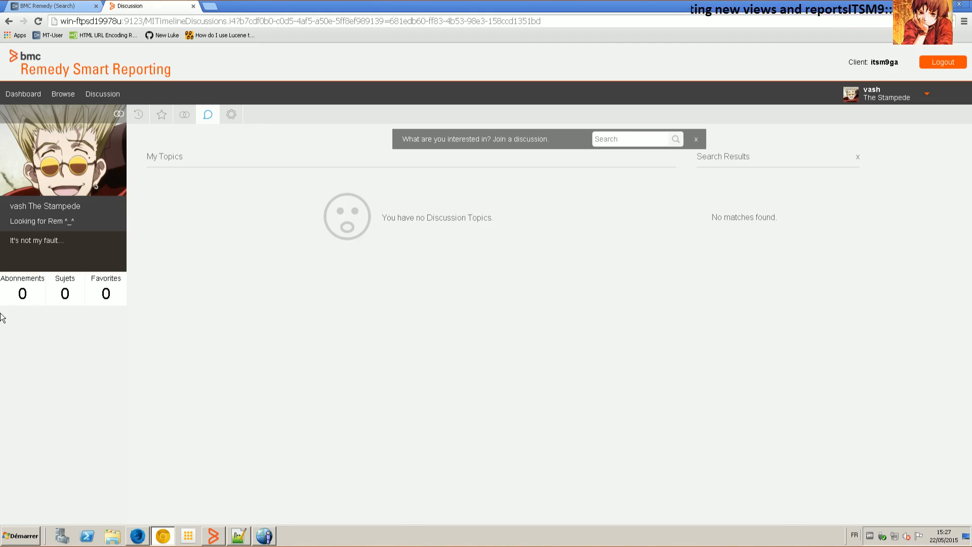
Step: Switch to Firefox and start a discussion topic named "For community moderators" with the description "Are you sure you're working?"
key("alt+Tab")
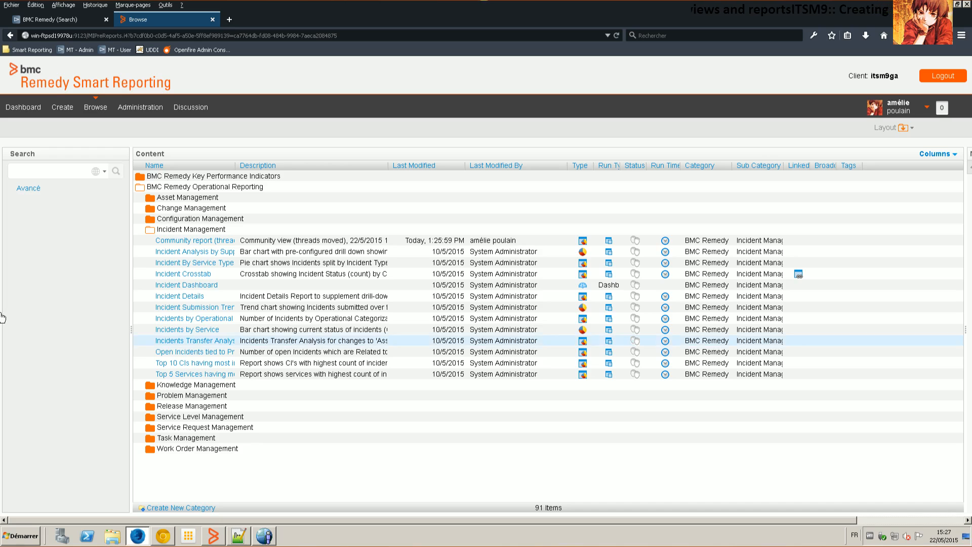
left_click(23, 107)
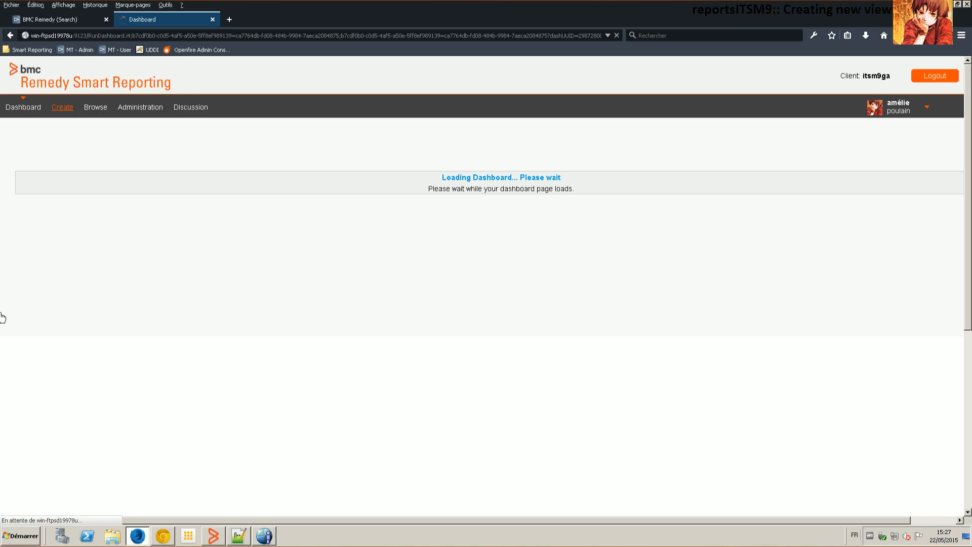
mouse_move(62, 108)
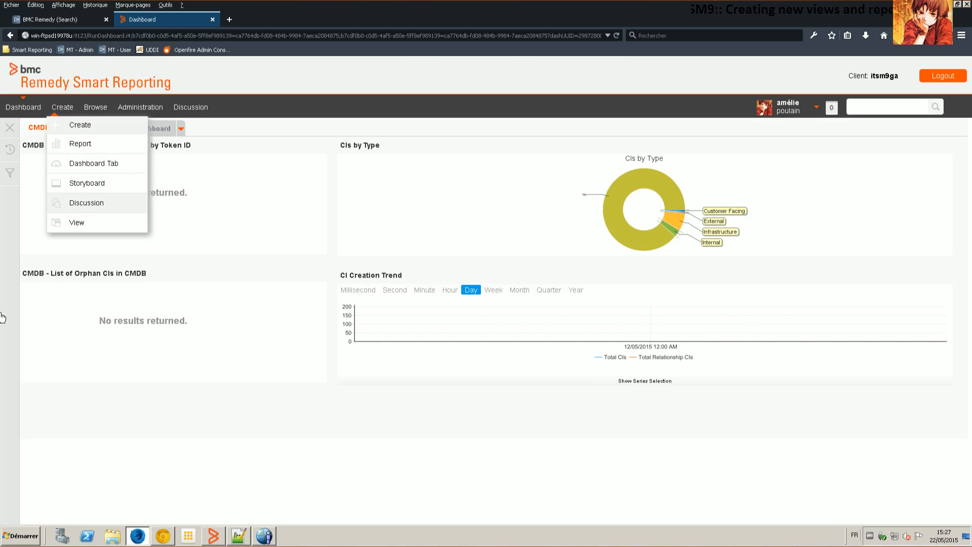
left_click(86, 203)
left_click(364, 209)
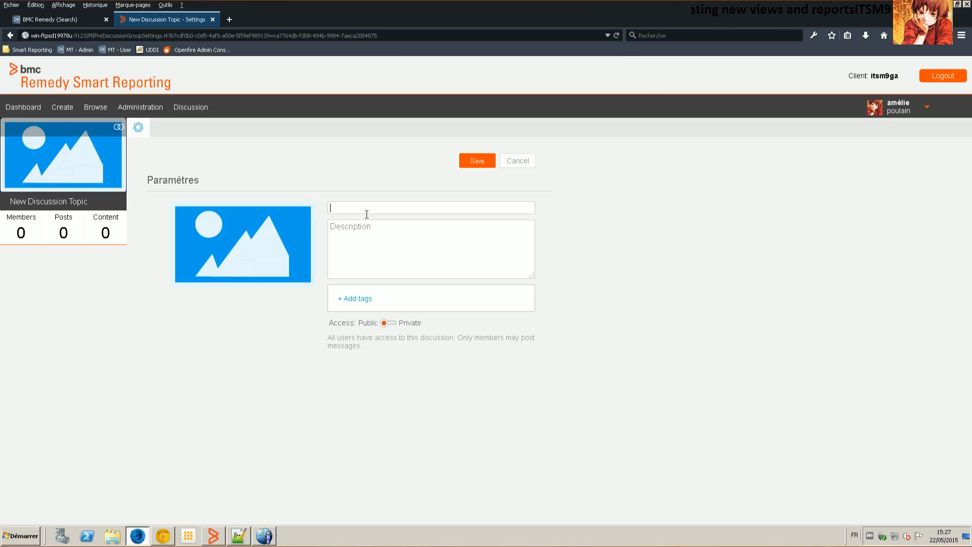
type("For community ")
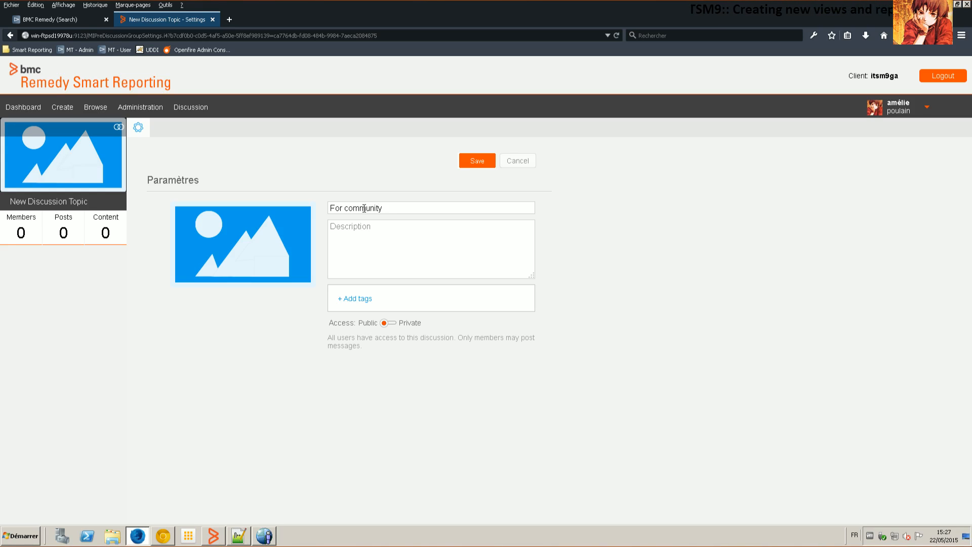
type("moderators")
key("Tab")
type("Are you sure you're working?")
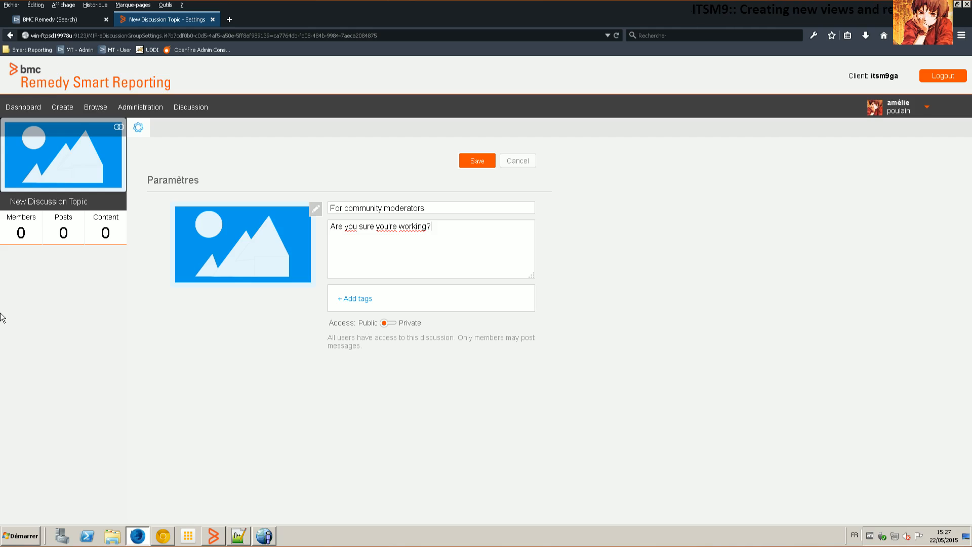
Step: Upload nekosama.jpg, crop it as the topic's picture, and save the discussion topic
left_click(316, 209)
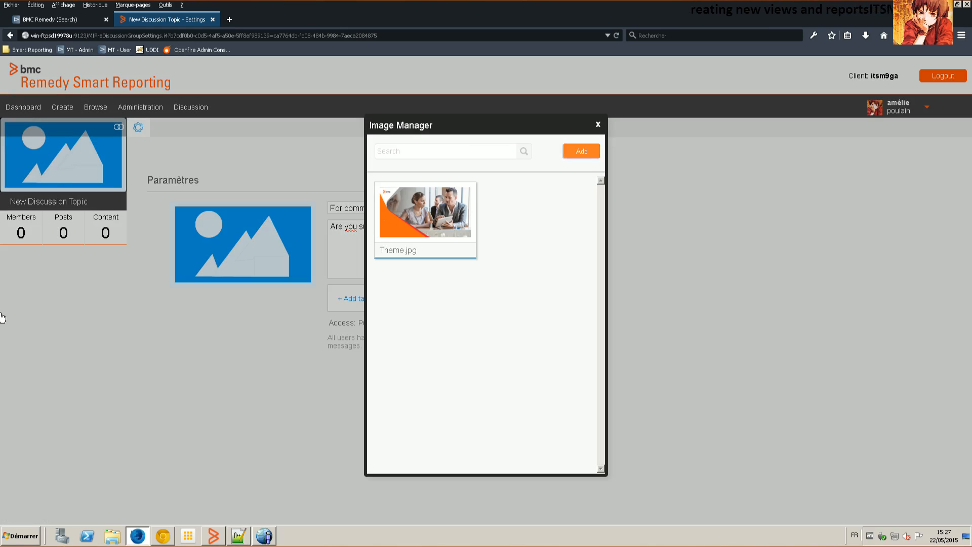
left_click(582, 151)
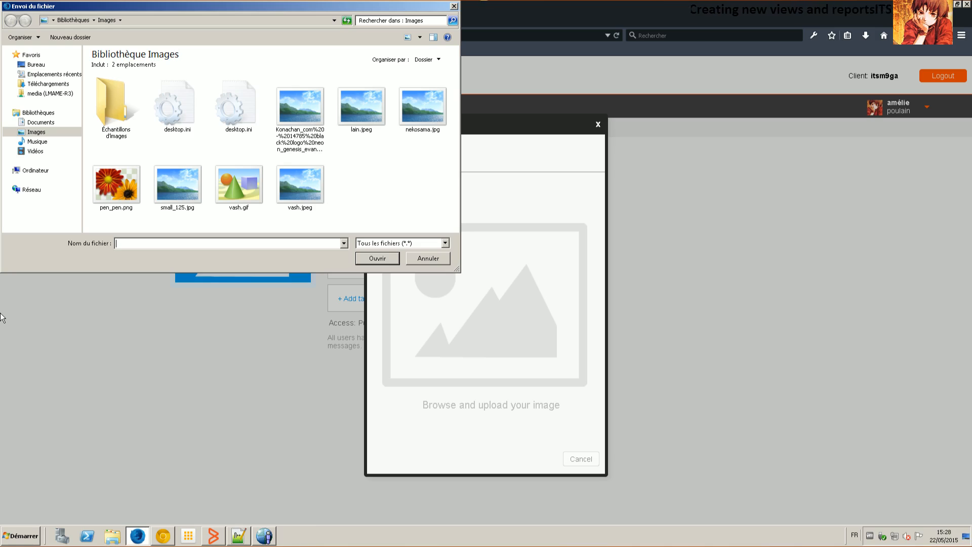
double_click(423, 107)
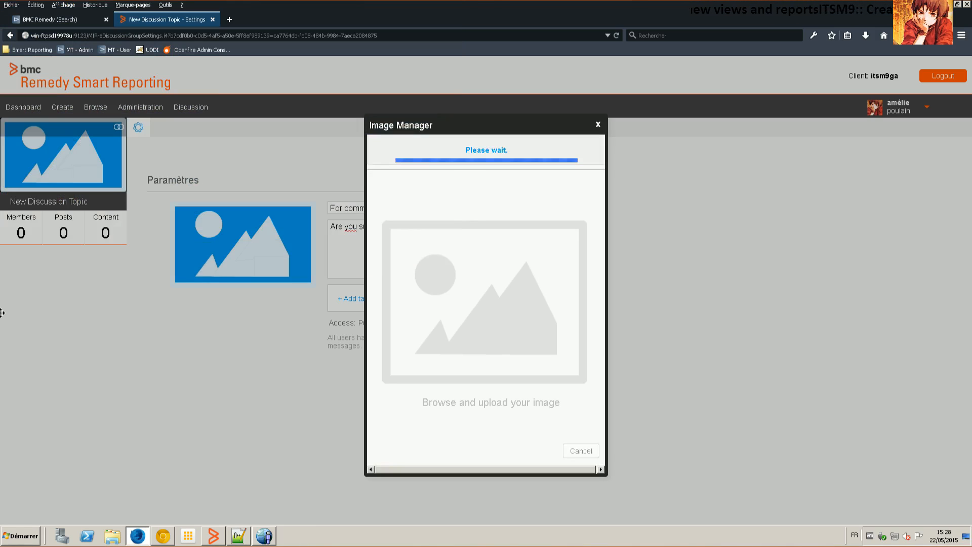
left_click(581, 459)
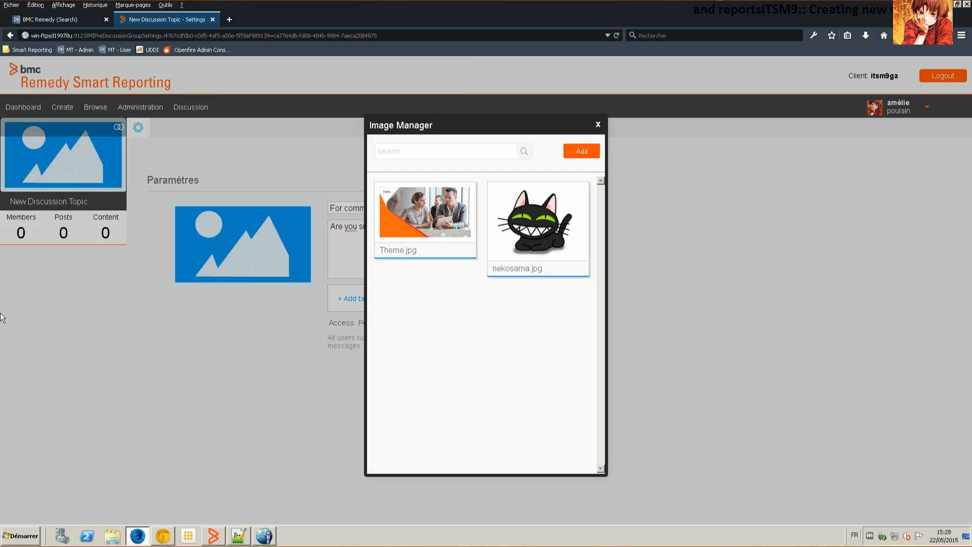
left_click(537, 218)
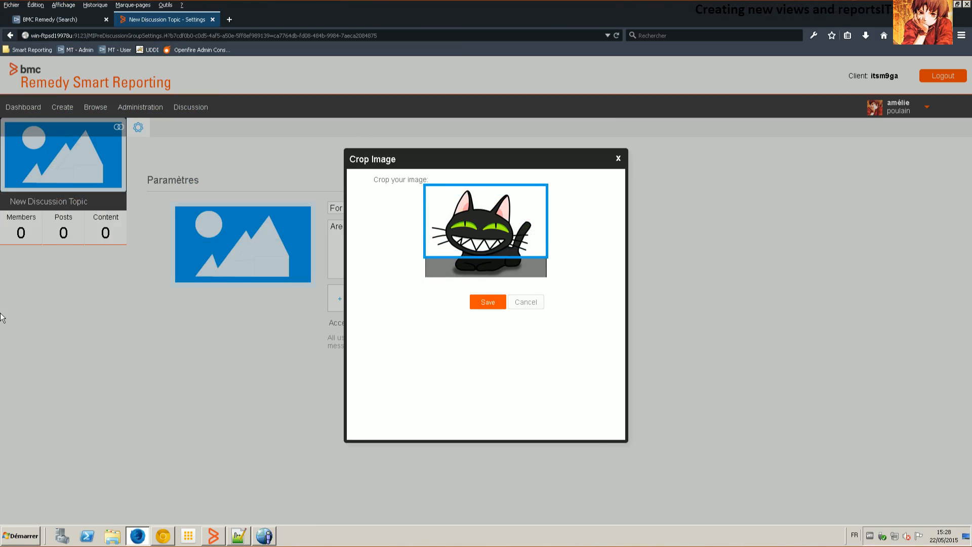
left_click_drag(487, 231, 486, 227)
left_click(488, 302)
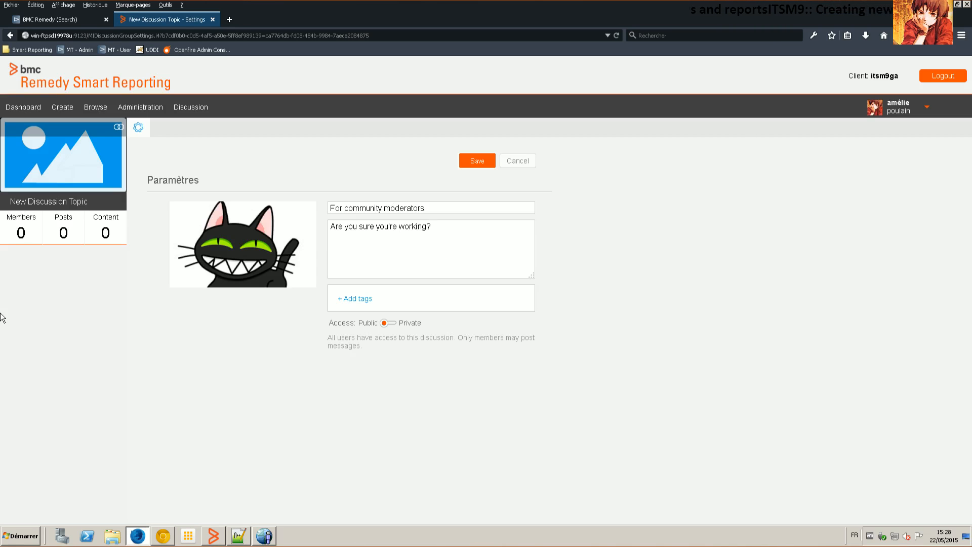
left_click(477, 160)
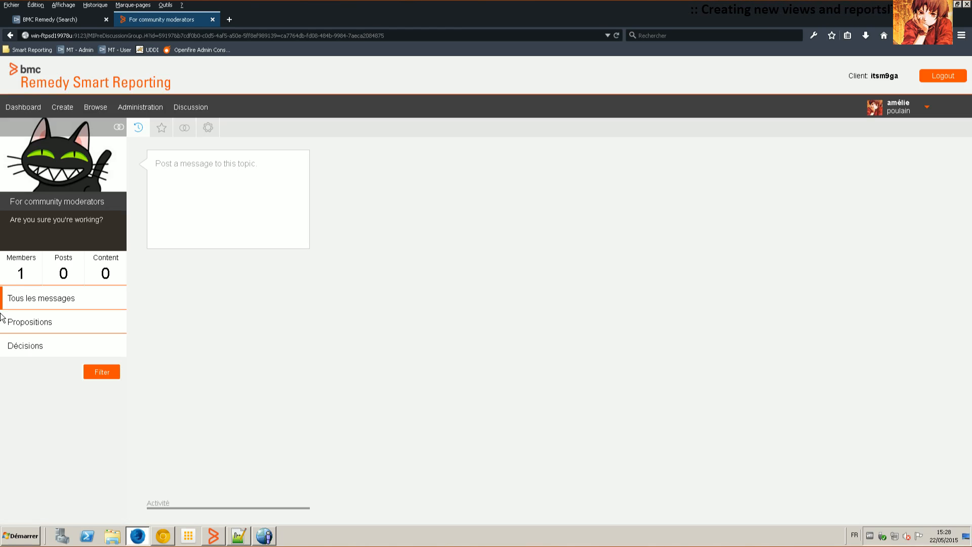
Step: Switch to Chrome, join the "For community moderators" topic as the second user, and open it
key("alt+Tab")
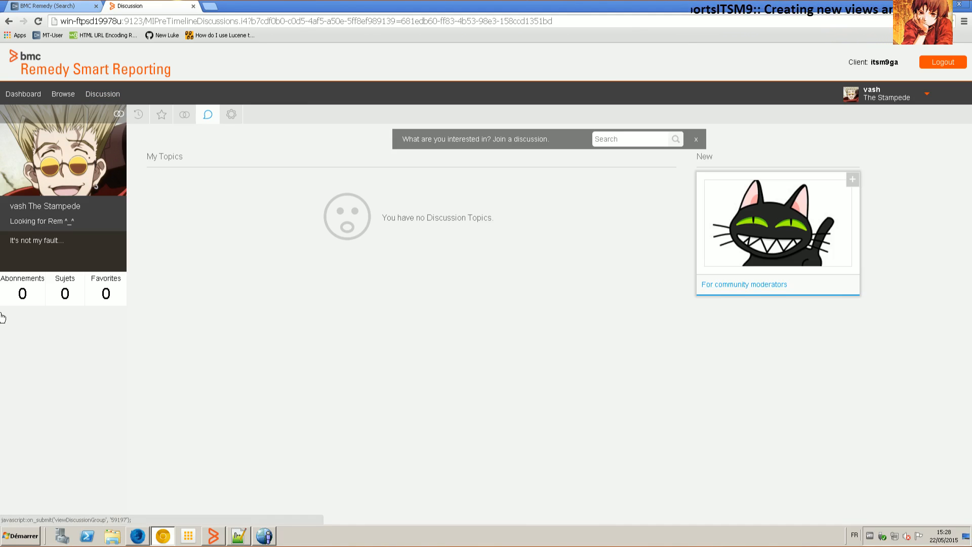
left_click(853, 179)
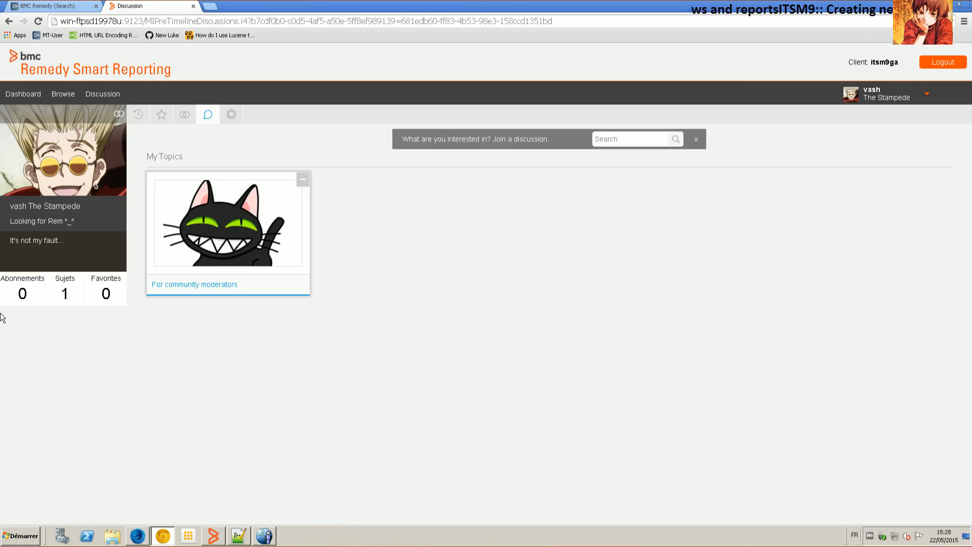
left_click(195, 285)
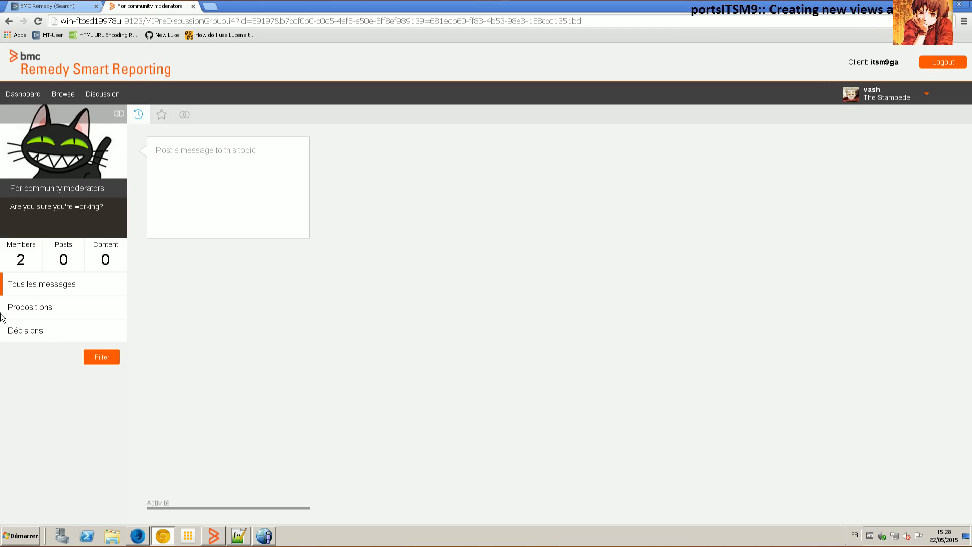
Step: Write the message "Look boss, I'm working well ^_^" for the discussion topic
left_click(217, 177)
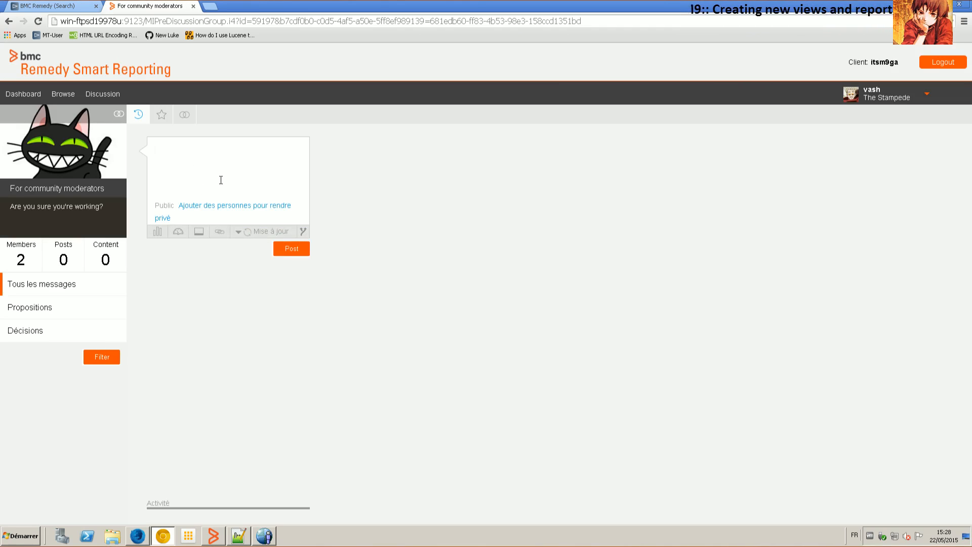
type("Look bosss")
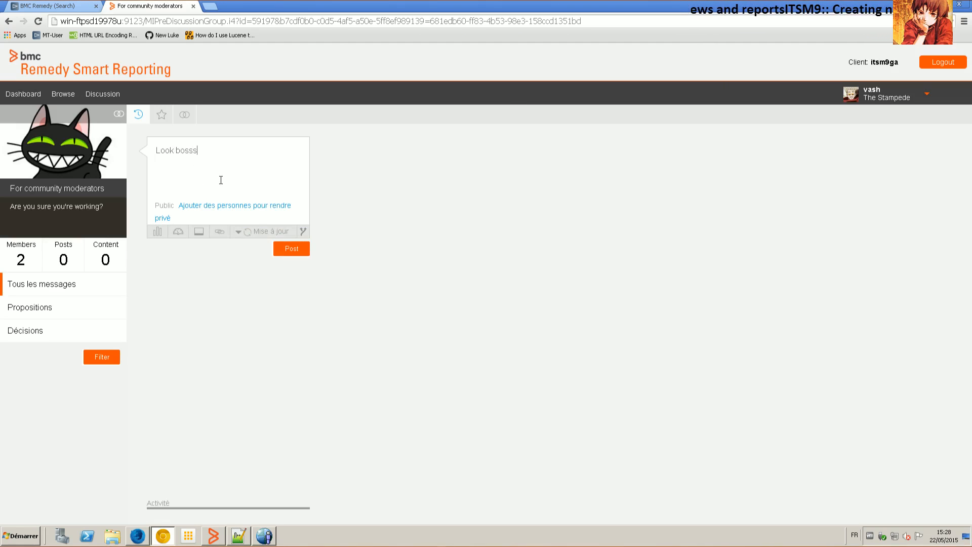
type("  I'm wro")
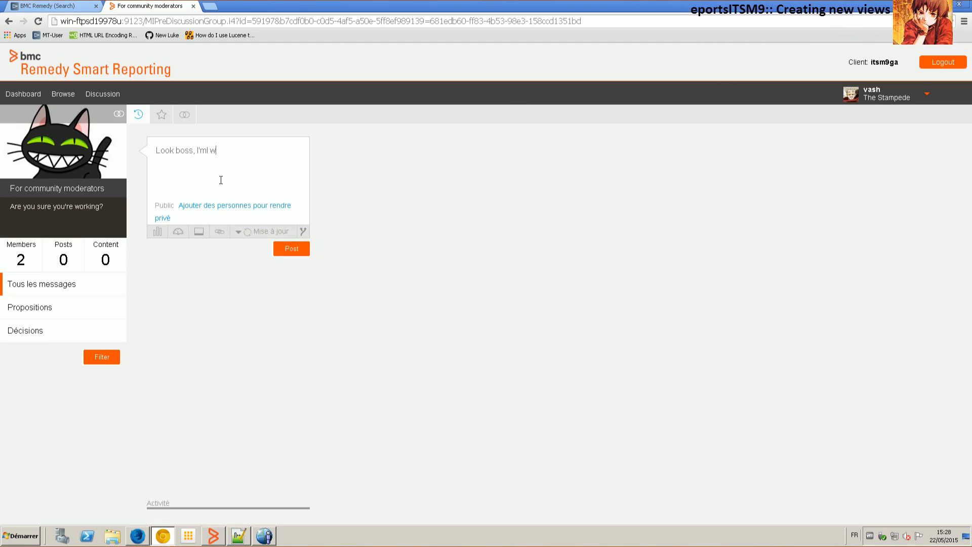
key("BackSpace")
key("BackSpace")
key("BackSpace")
type("work")
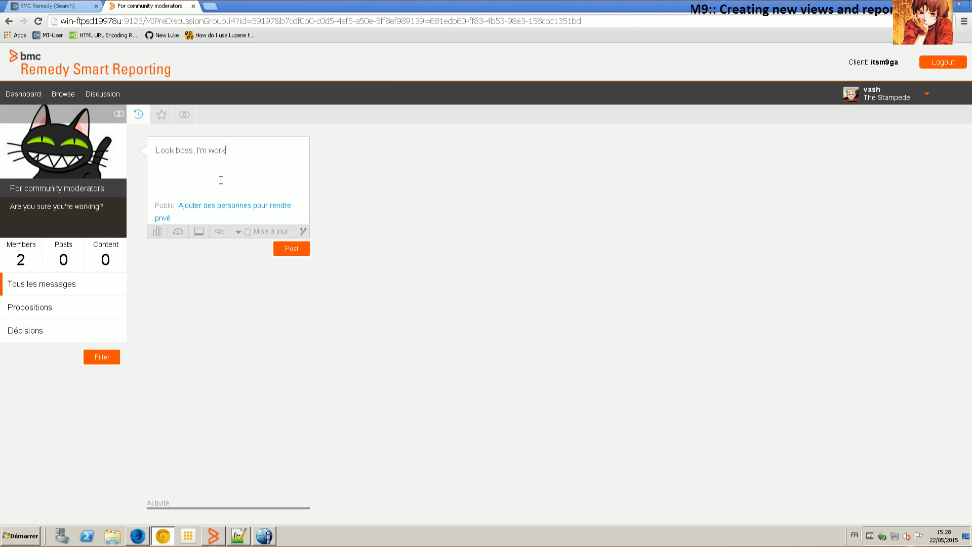
type("ing well ^_^")
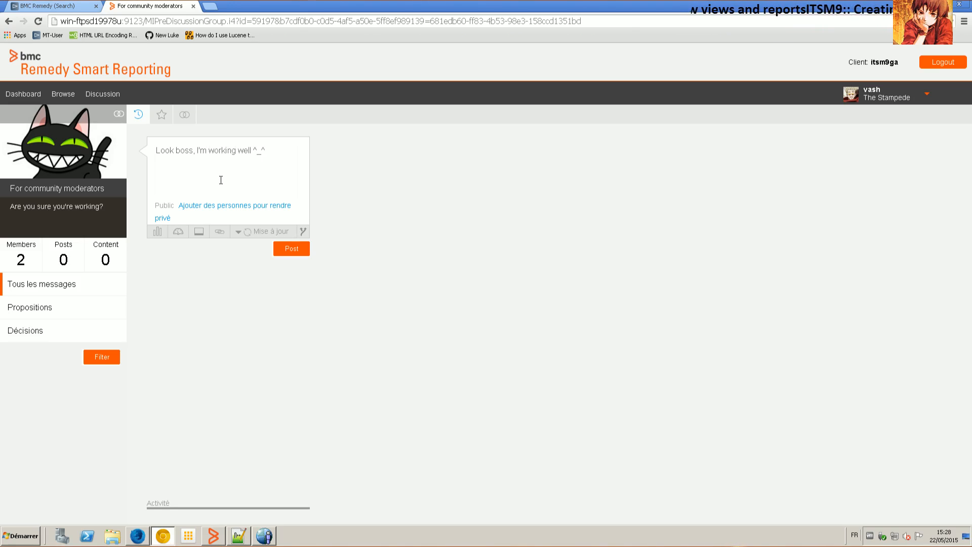
key("Return")
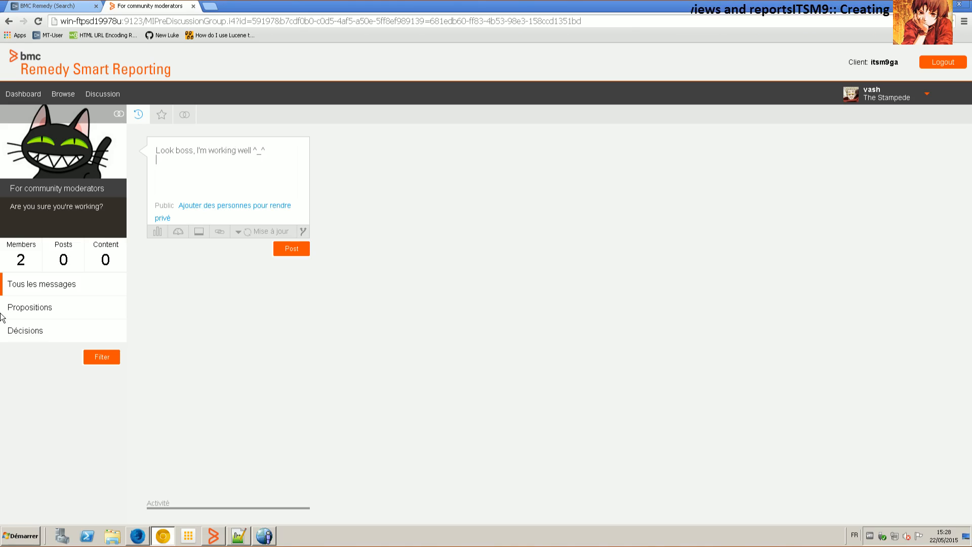
Step: Search the reports for "community", attach Community report (threads moved) to the message, and post it
left_click(158, 232)
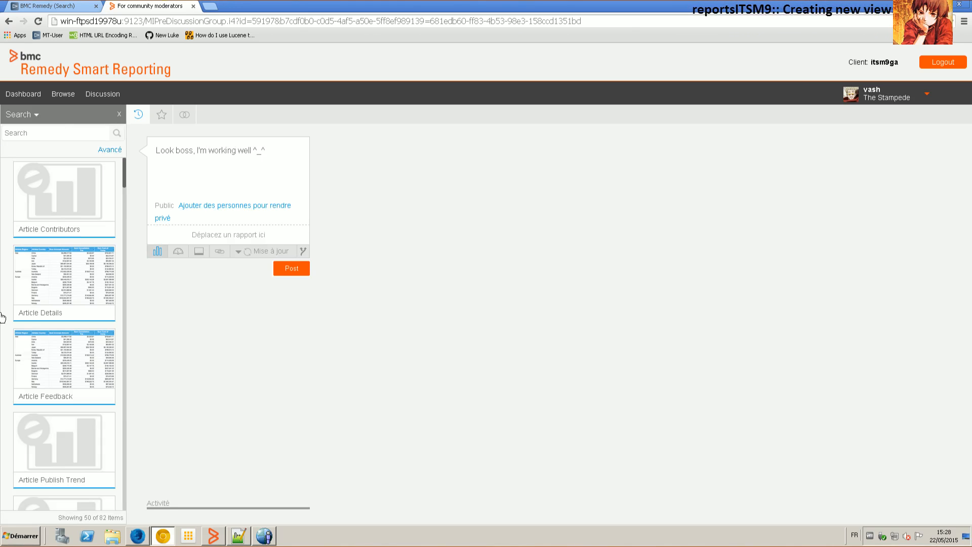
left_click(47, 132)
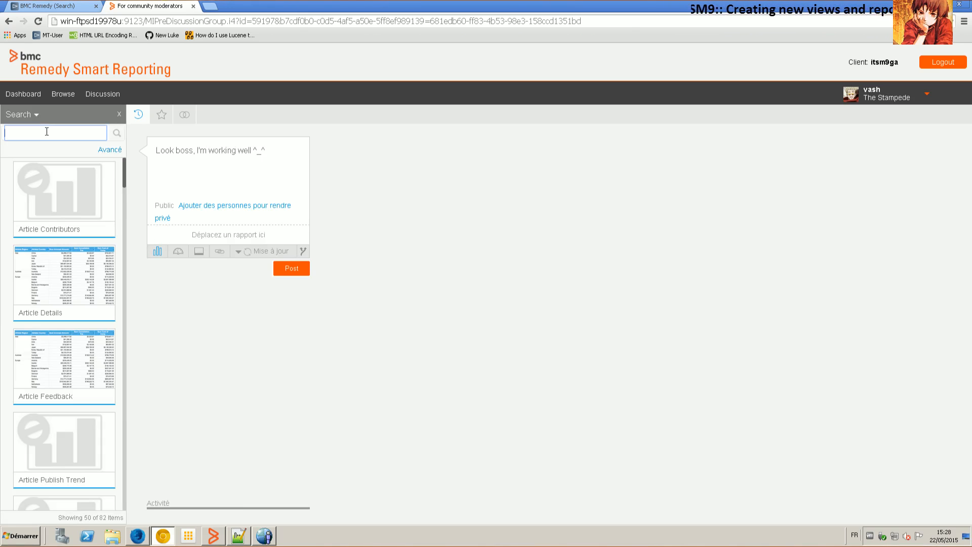
type("community")
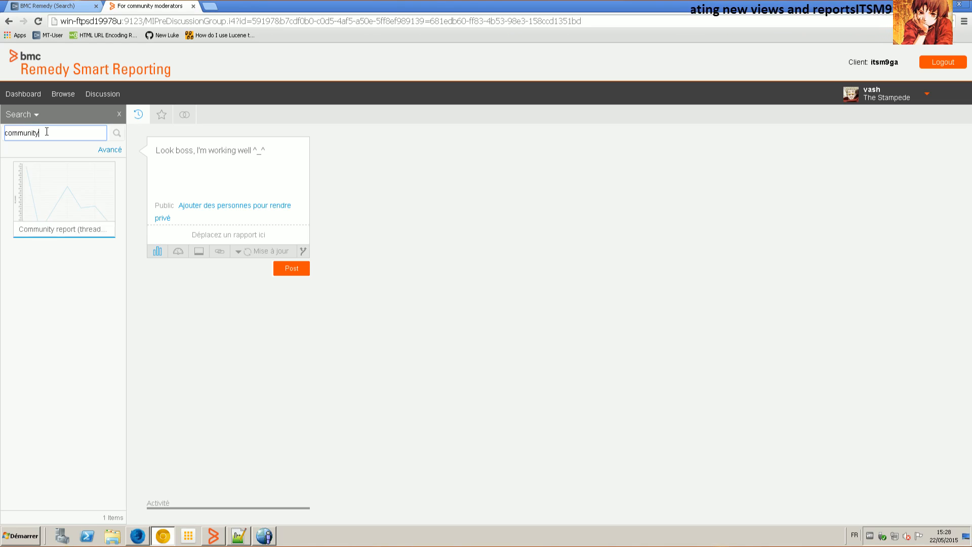
left_click_drag(64, 192, 212, 182)
left_click(292, 268)
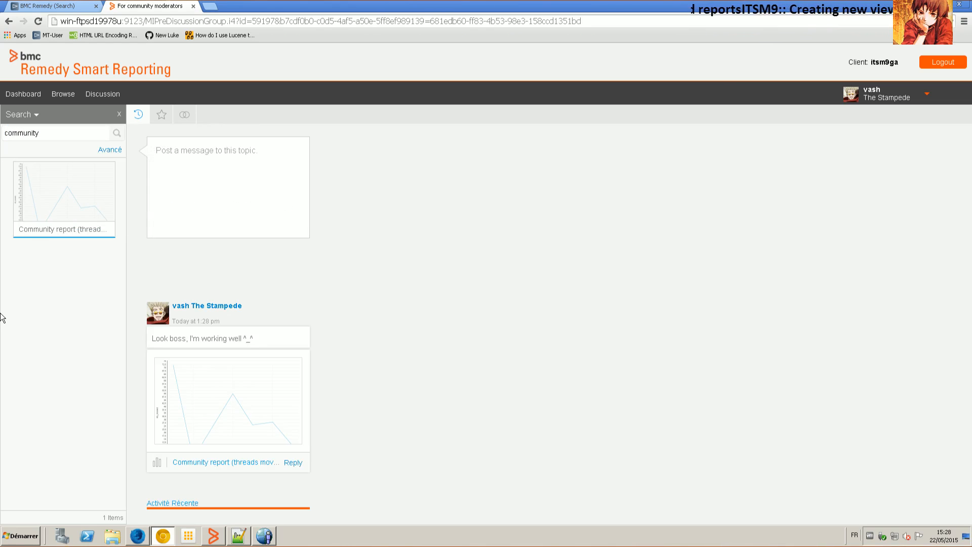
Step: Switch to Firefox, reopen the "For community moderators" topic, open the attached Community report (threads moved), and examine its chart and table
key("alt+Tab")
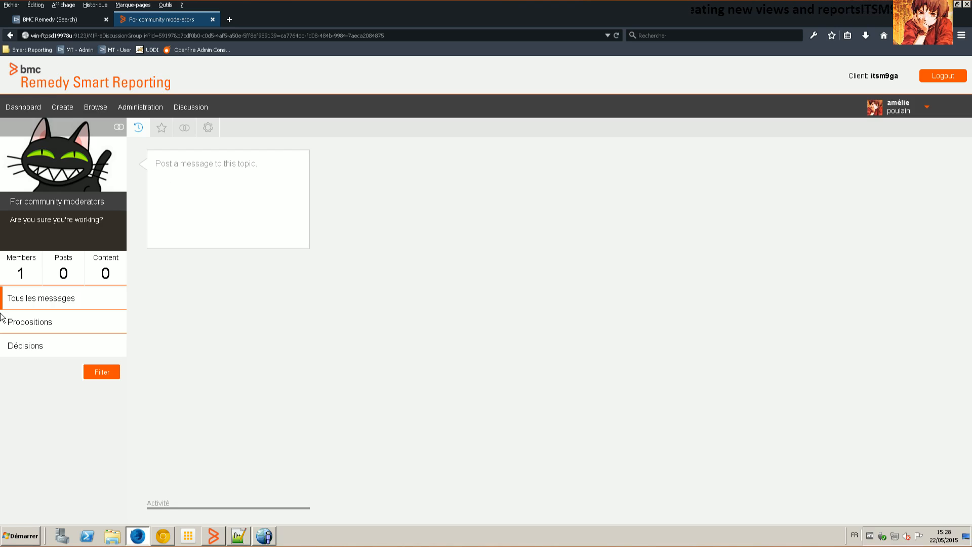
left_click(191, 108)
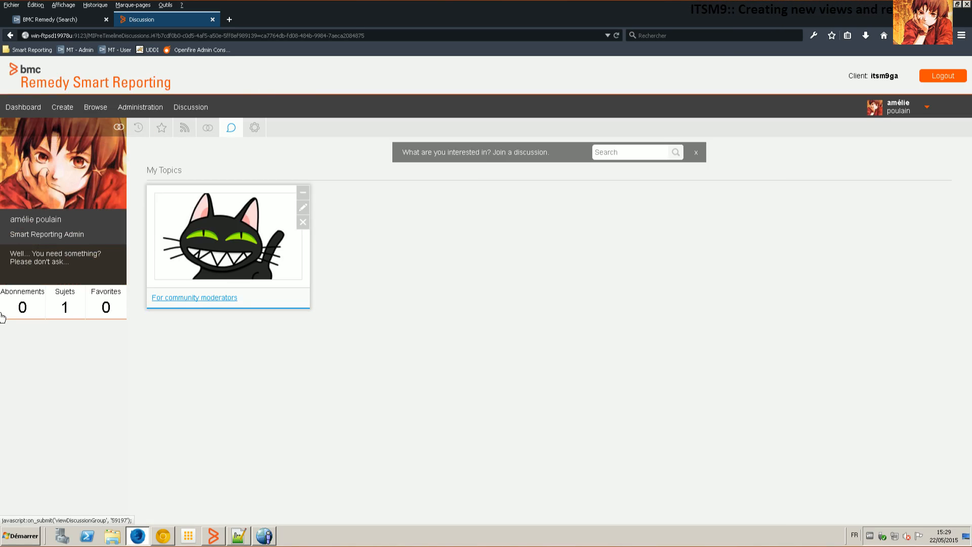
left_click(194, 298)
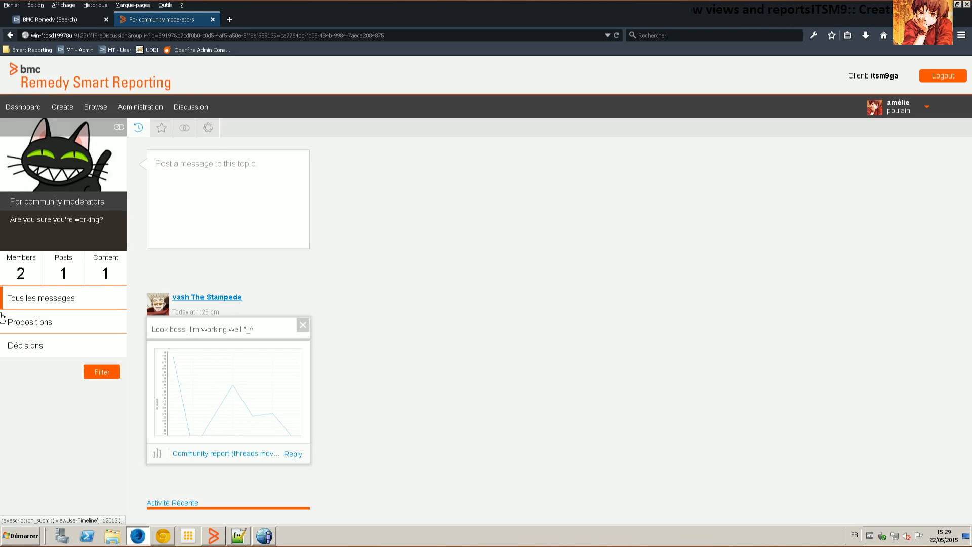
left_click(228, 392)
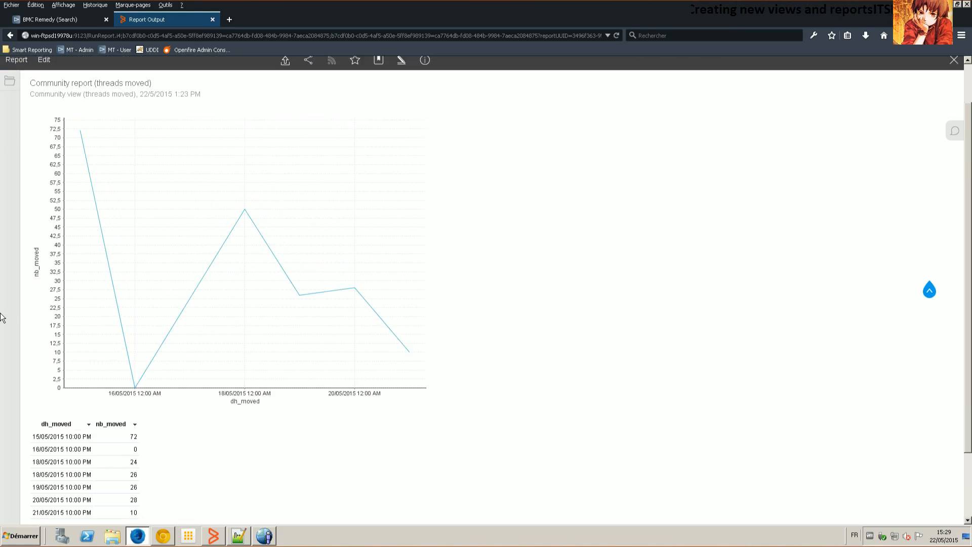
scroll(1, 317, "down", 3)
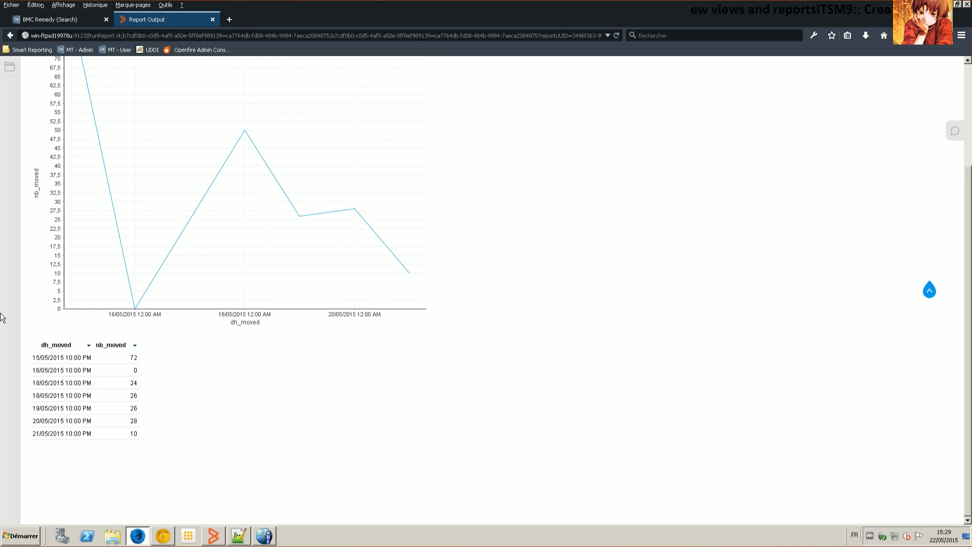
scroll(1, 318, "up", 3)
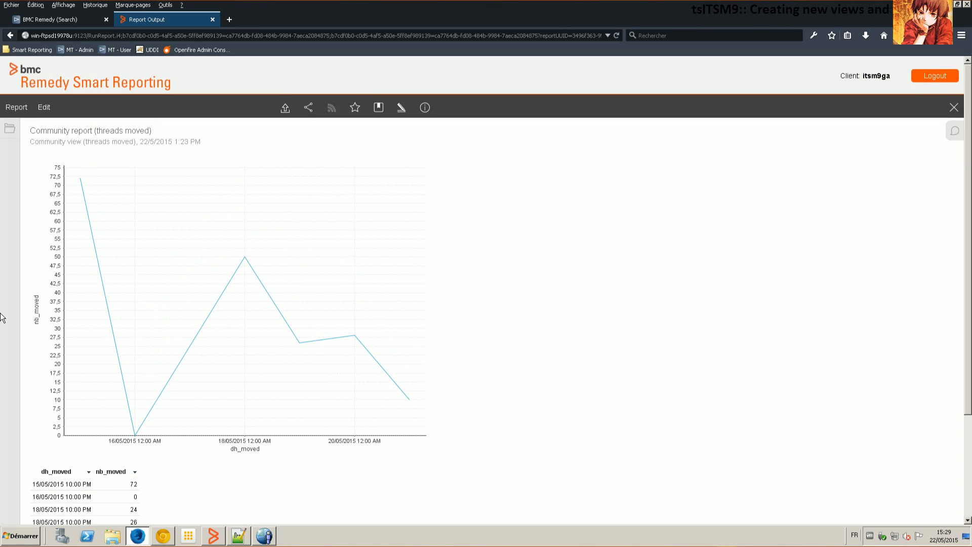
scroll(1, 317, "down", 3)
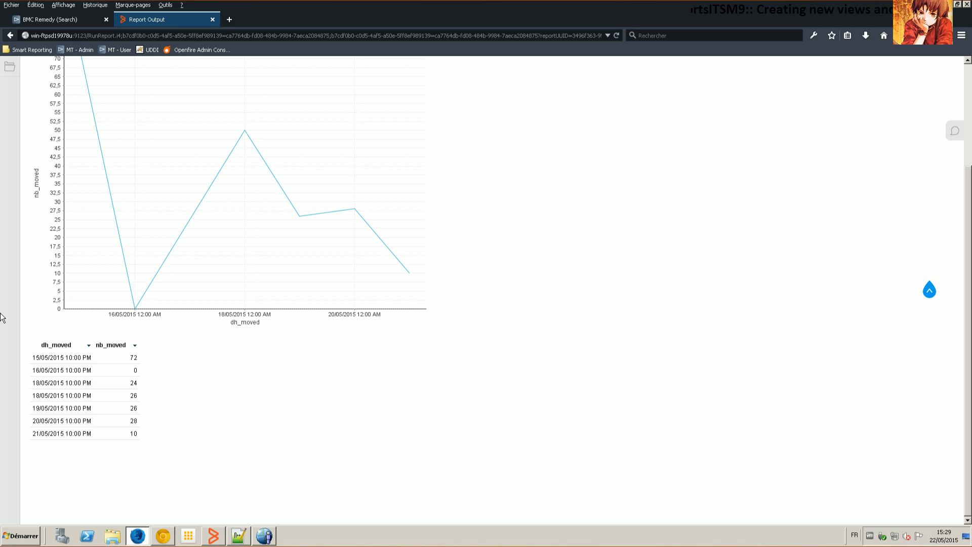
scroll(1, 318, "up", 3)
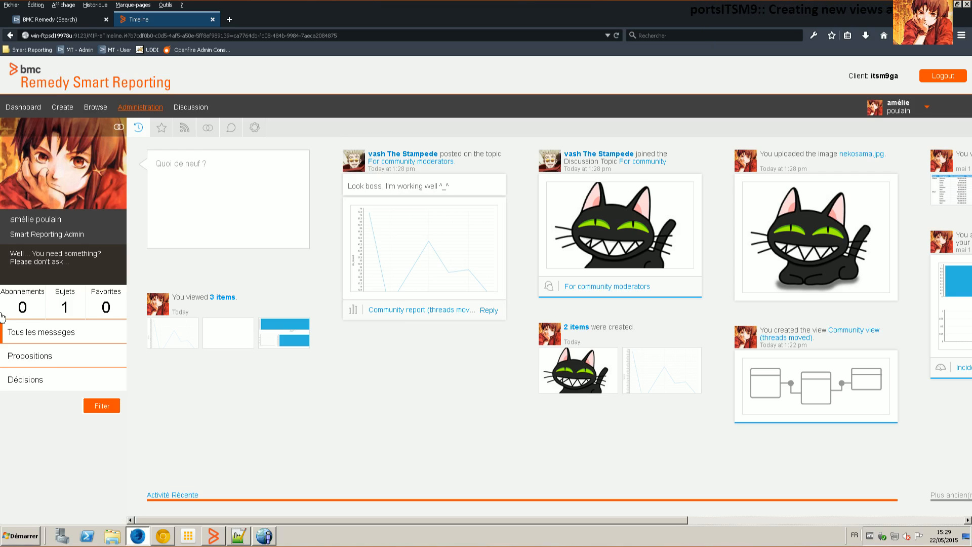
Step: Create a new view with the Drag and Drop Editor, using the AR System data source and the General Views category
left_click(140, 108)
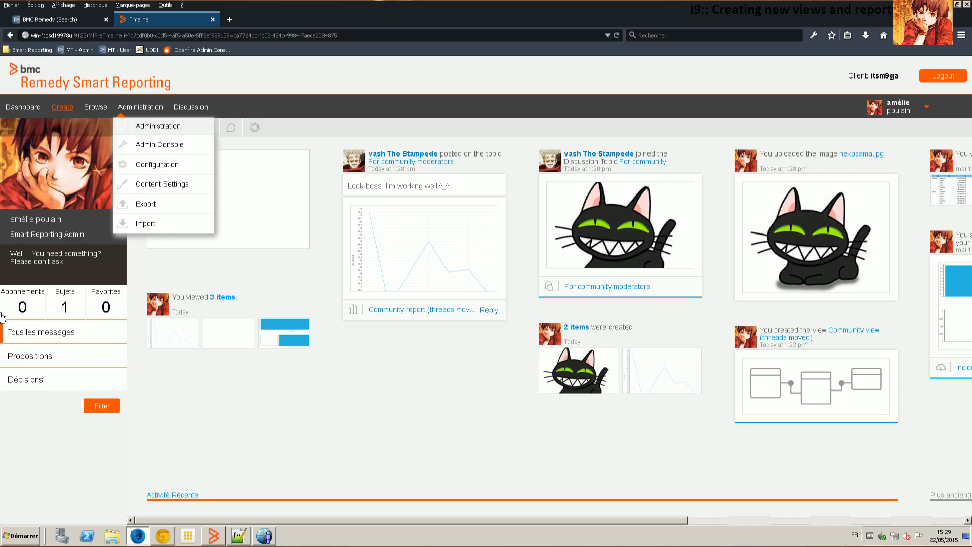
left_click(62, 107)
left_click(76, 223)
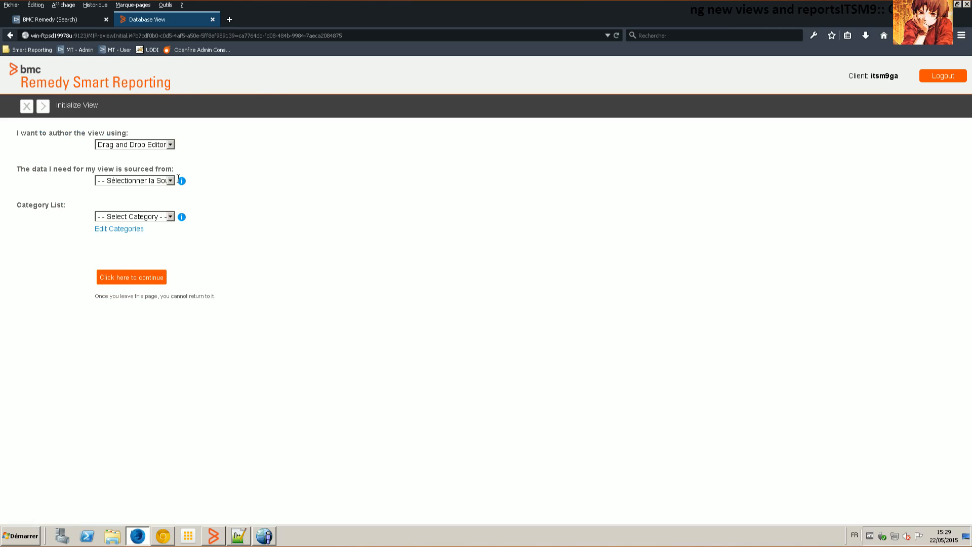
left_click(111, 200)
left_click(135, 217)
left_click(114, 244)
left_click(131, 277)
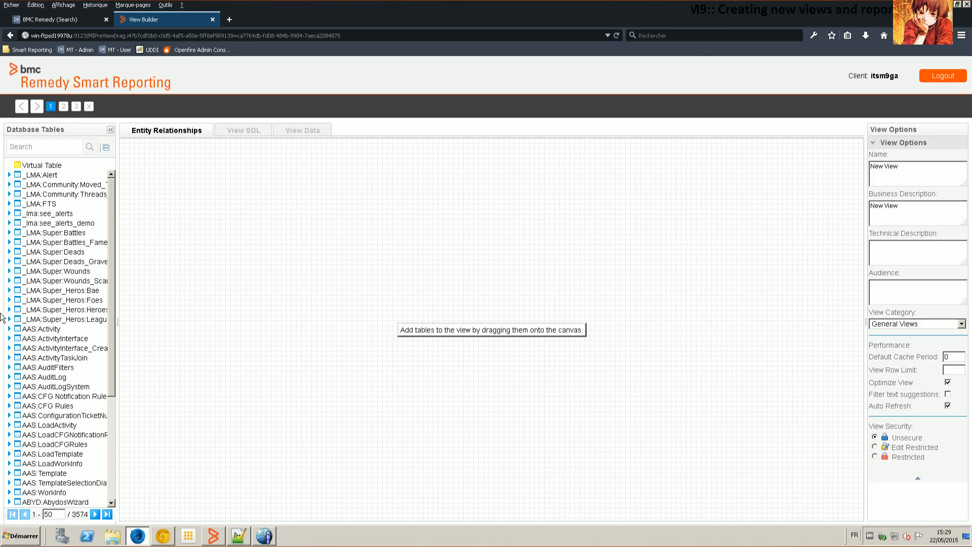
Step: Add the _LMA:Community:Moved_To table to the view and include its moved_to and nb_moved__c columns
left_click_drag(60, 185, 238, 191)
left_click(262, 200)
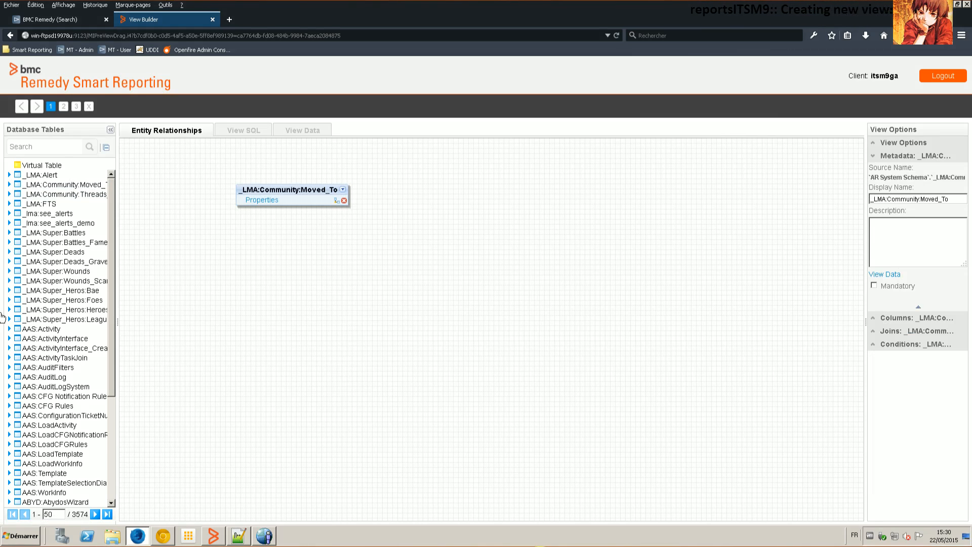
left_click(873, 318)
left_click(874, 228)
left_click(874, 237)
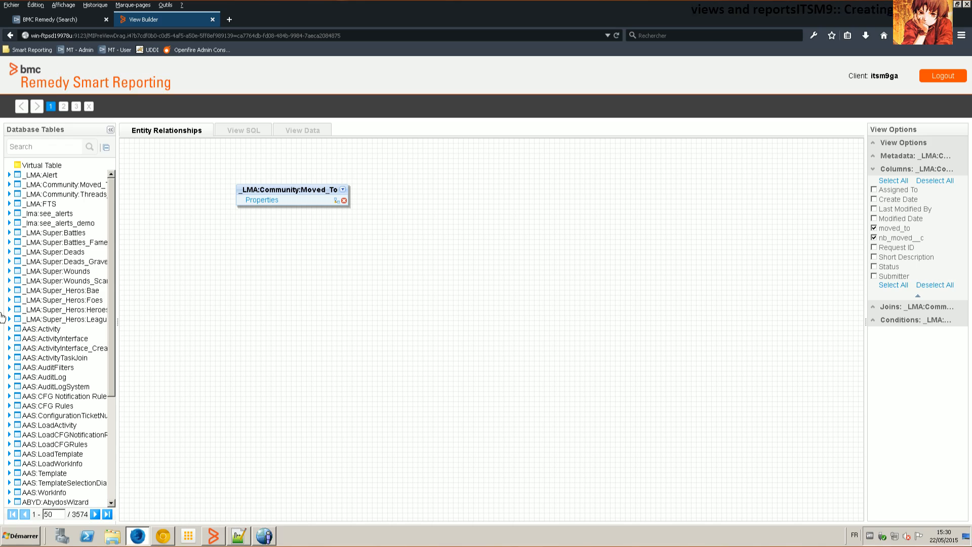
Step: Set the view's name, business description and technical description to "Community (Moved To)"
left_click(873, 143)
type("Community ")
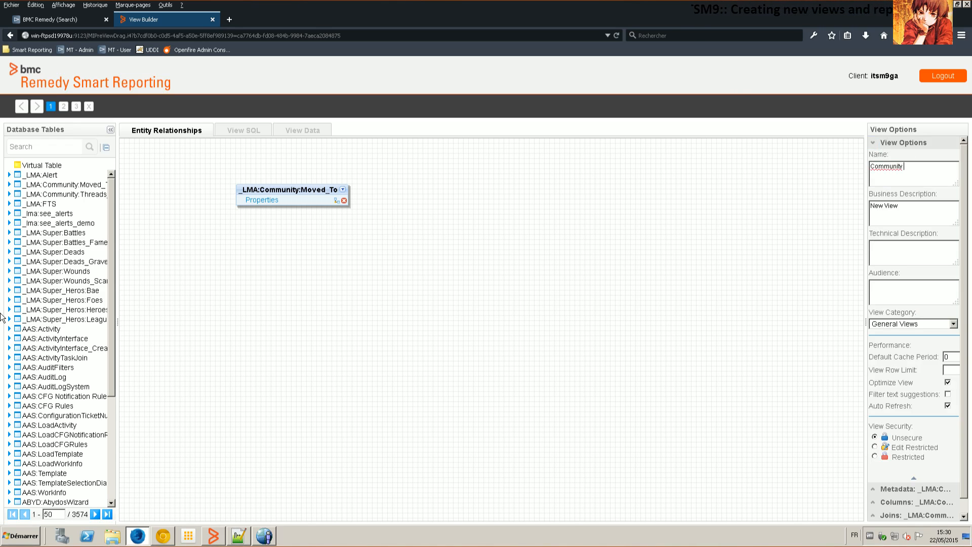
type("(Moved To")
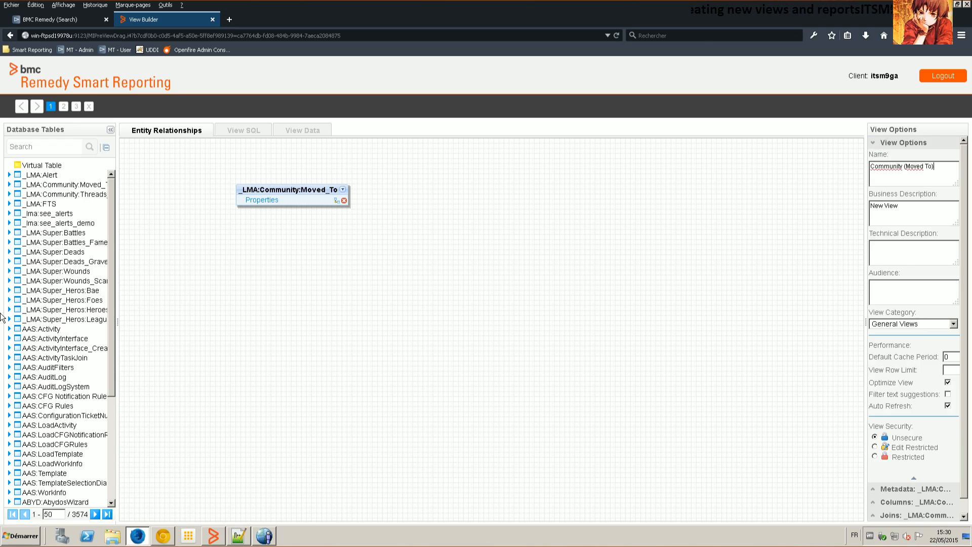
key("ctrl+a")
key("ctrl+c")
key("Tab")
key("ctrl+v")
key("Tab")
key("ctrl+v")
Step: Proceed to the view fields and create a new field category named "Community (moved to)"
left_click(63, 107)
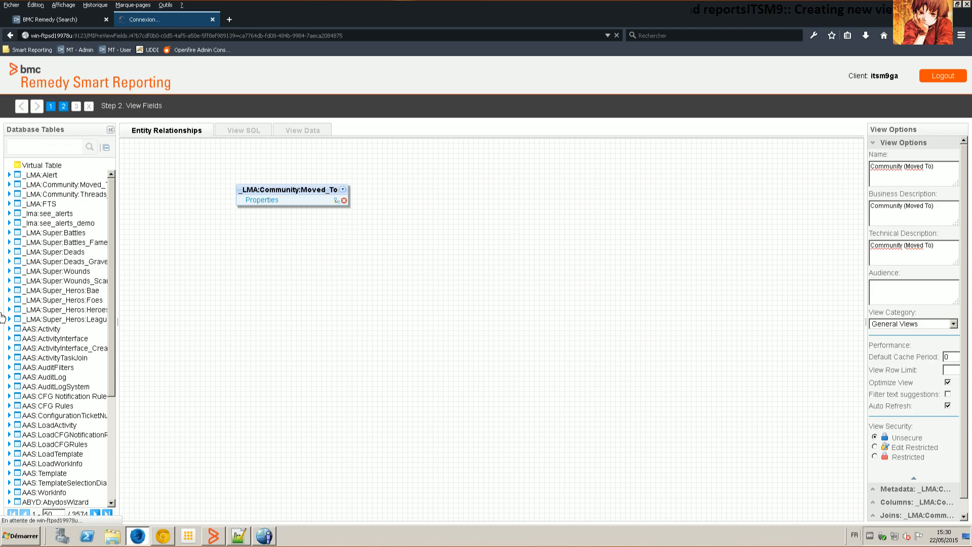
scroll(491, 328, "down", 15)
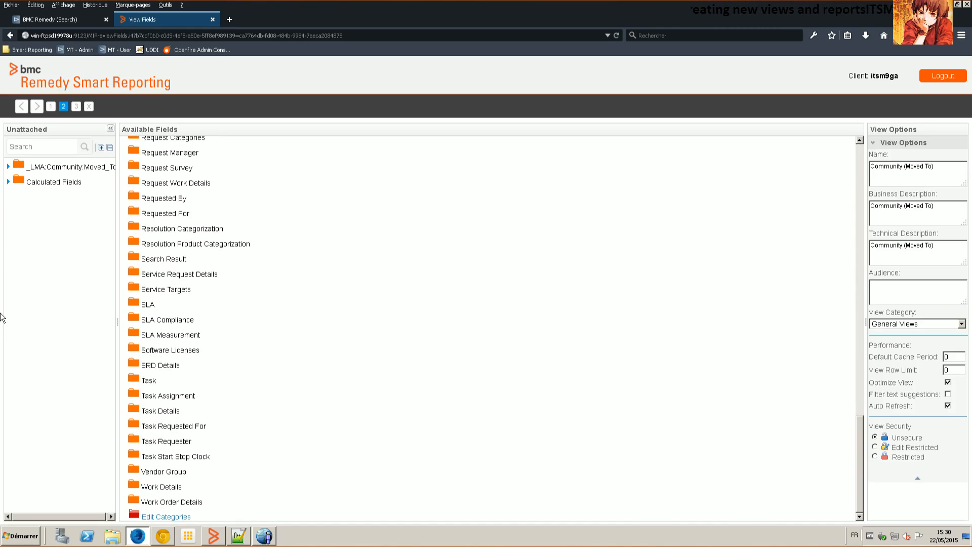
left_click(167, 516)
left_click(417, 336)
left_click(420, 352)
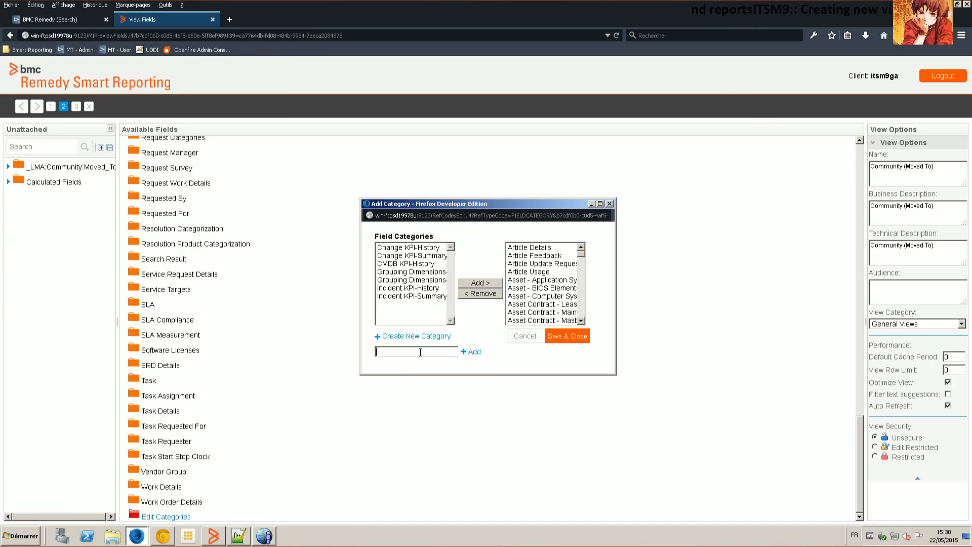
type("Community (")
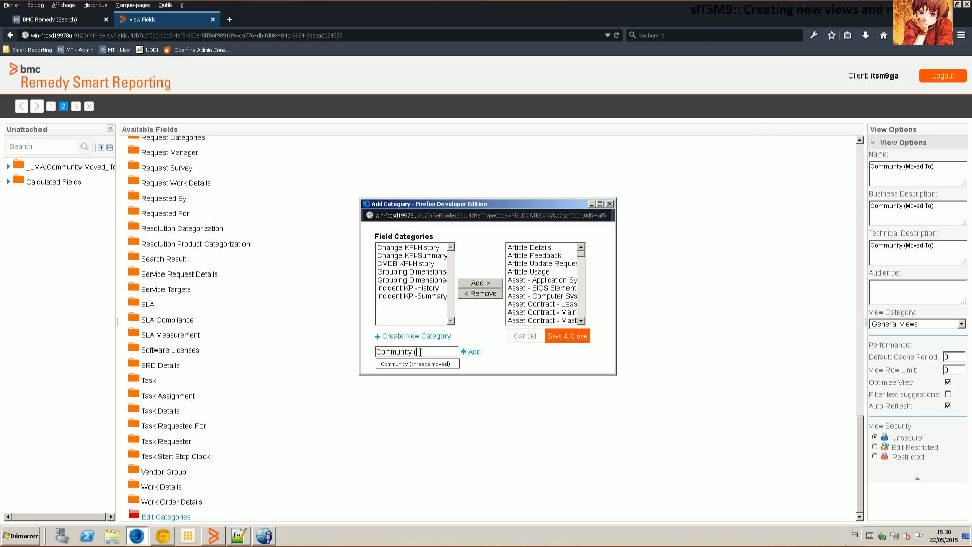
type("moved top)")
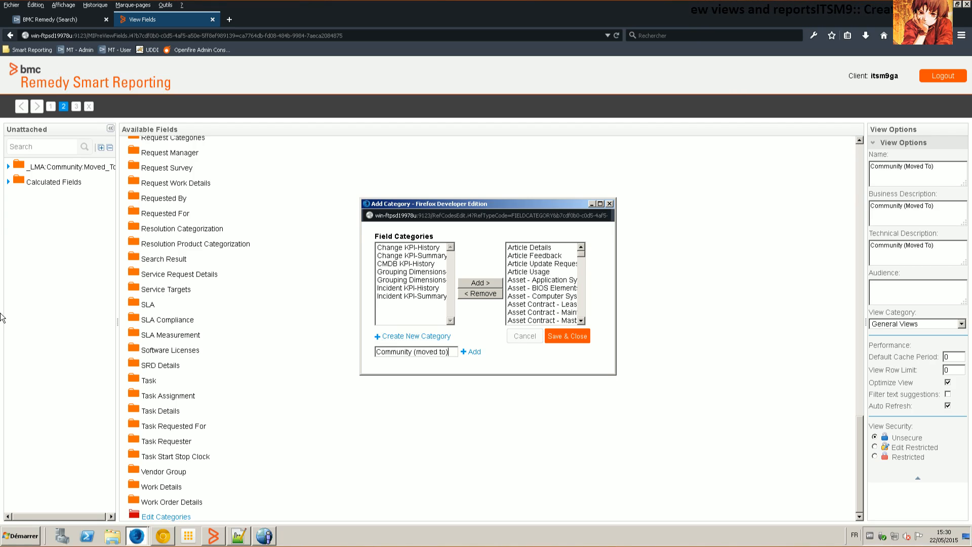
key("Return")
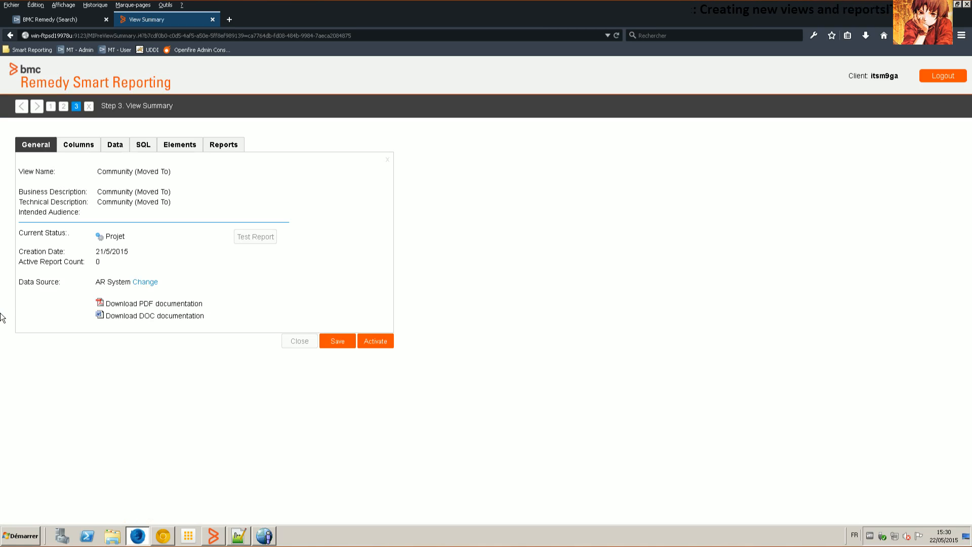
Step: Save the Community (Moved To) view with the status Actif and close its summary
left_click(337, 342)
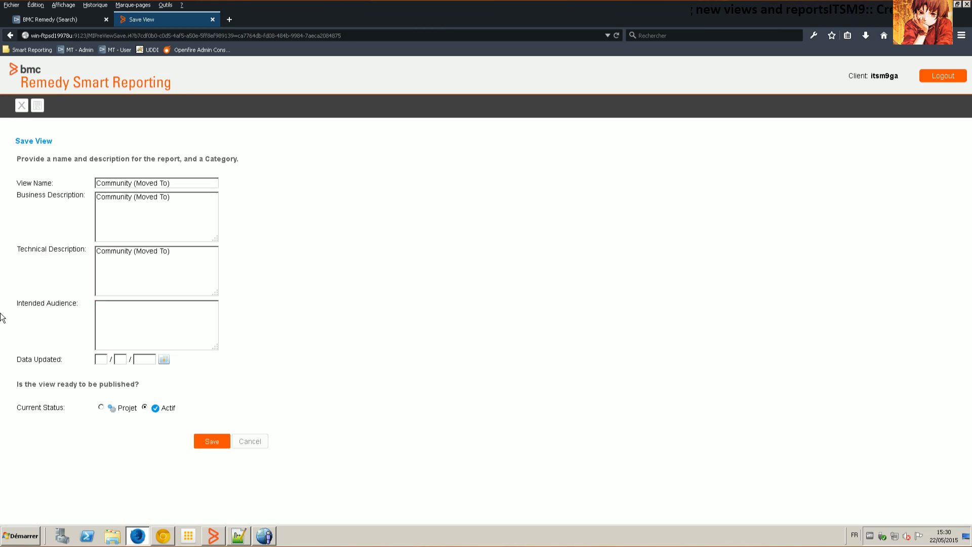
left_click(211, 441)
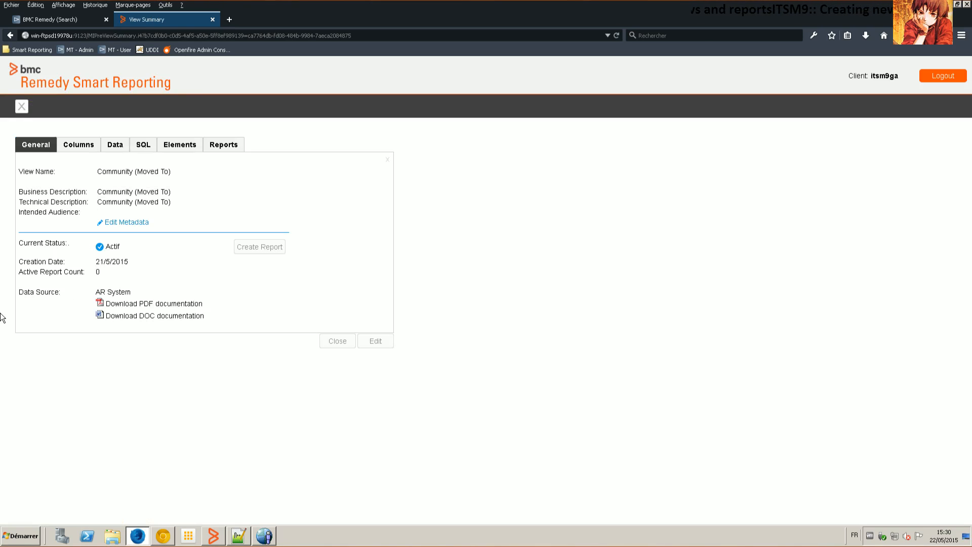
left_click(338, 341)
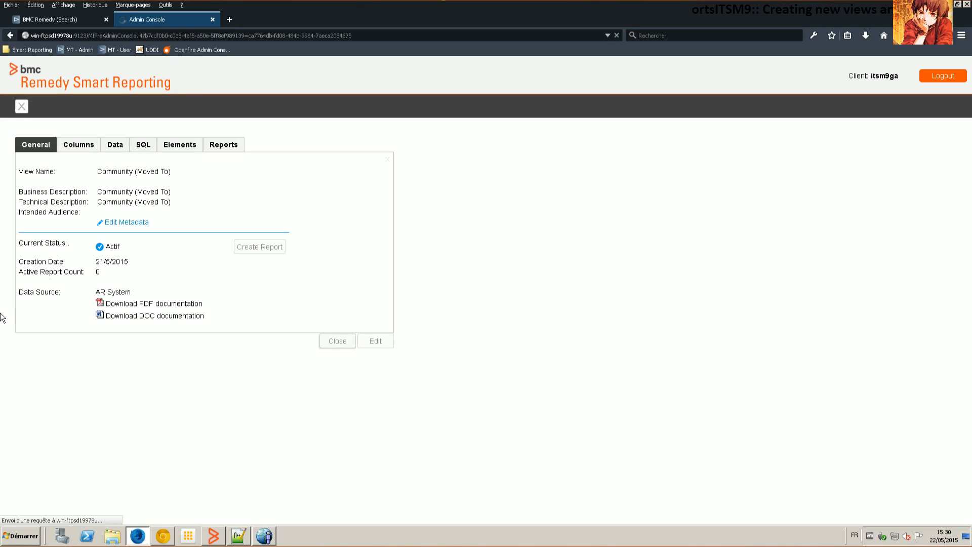
scroll(338, 342, "down", 3)
scroll(338, 341, "up", 3)
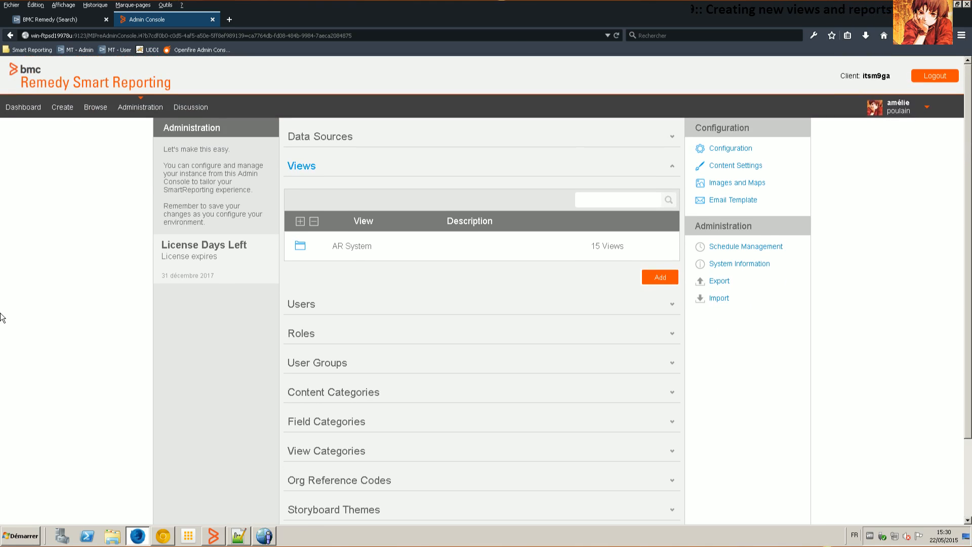
Step: Start a new report with the Drag and Drop Builder, based on the Community (Moved To) view
mouse_move(62, 107)
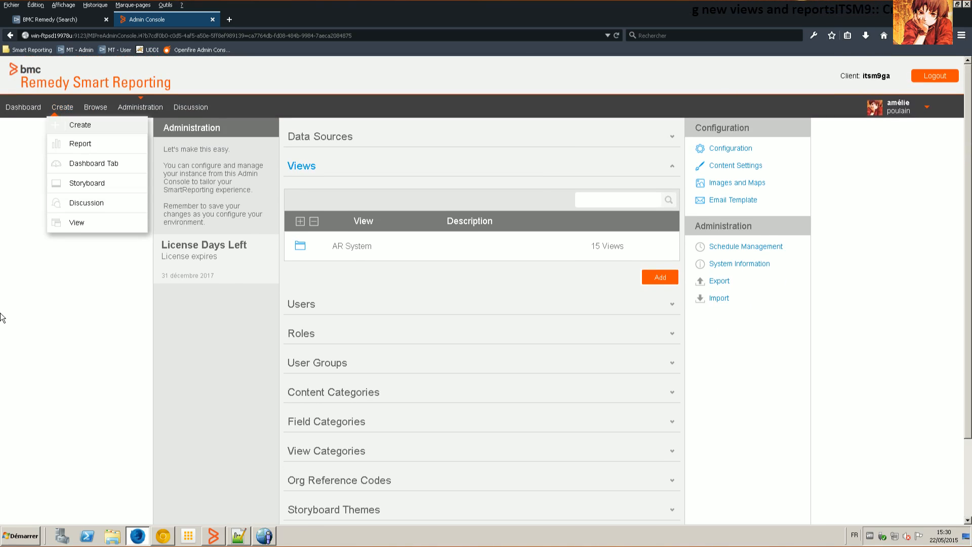
left_click(80, 143)
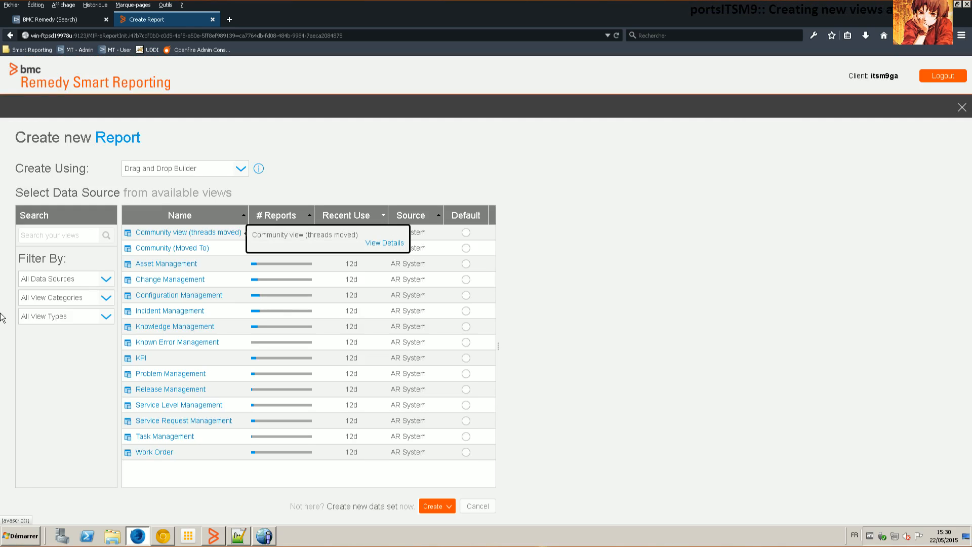
left_click(172, 248)
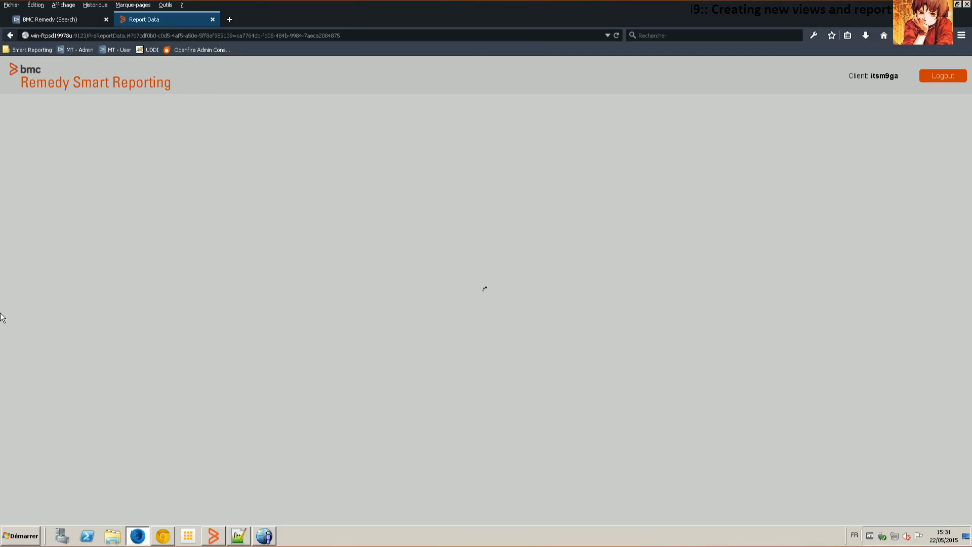
Step: Add moved_to and nb_moved__c as report columns, generate the Auto Chart from them, and display the report output
left_click(60, 180)
left_click(66, 193, "ctrl")
mouse_move(67, 192)
left_mouse_down()
mouse_move(406, 146)
mouse_move(407, 128)
left_mouse_up()
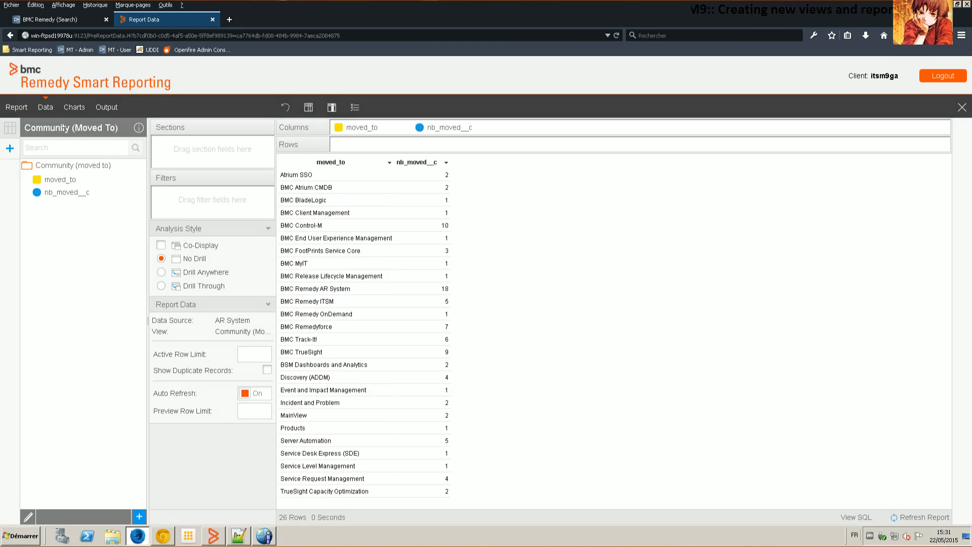
left_click(74, 108)
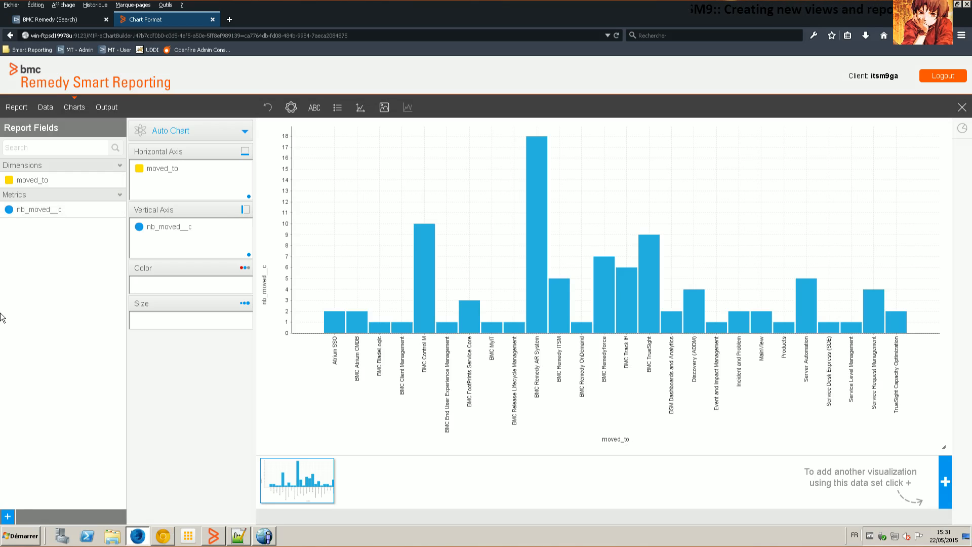
left_click(106, 108)
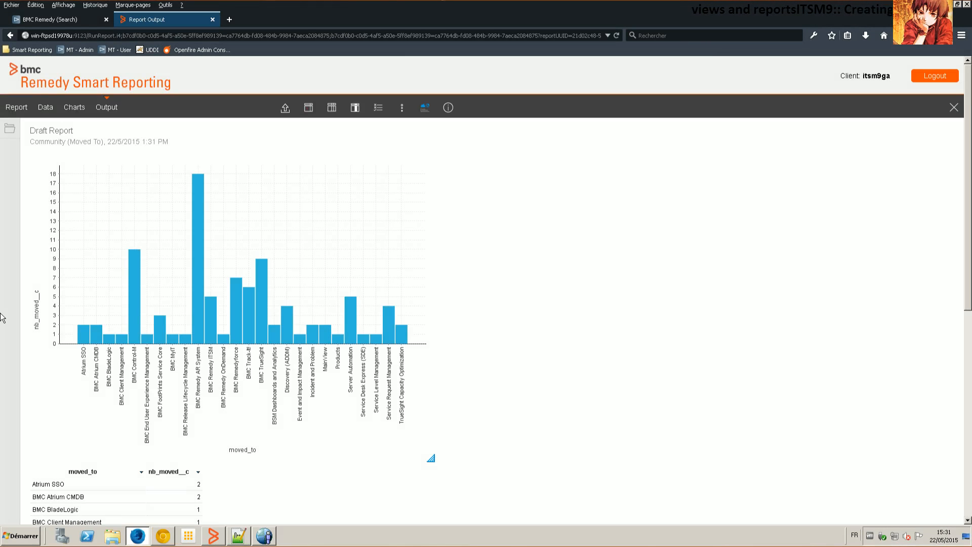
Step: Begin activating the draft report and name it "Community report (moved to)"
left_click(954, 108)
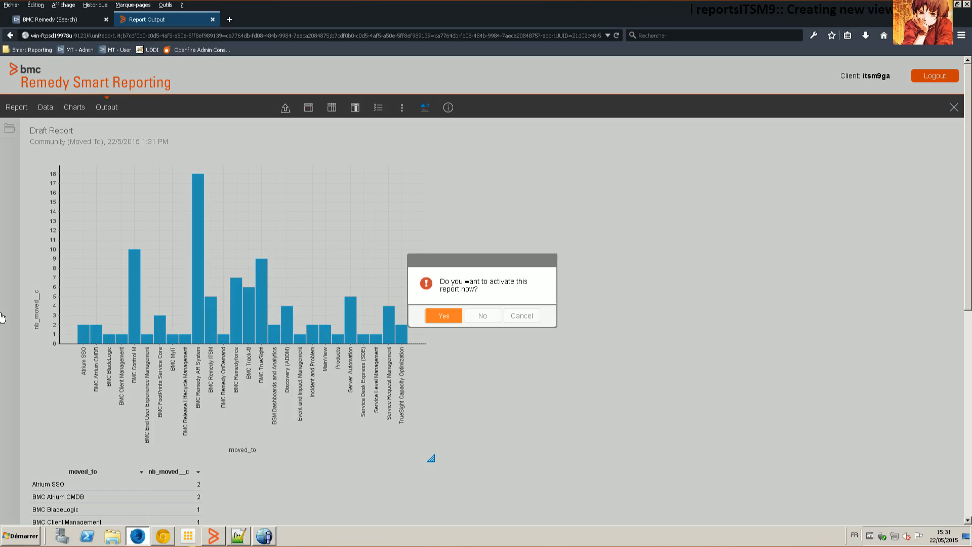
left_click(443, 316)
left_click_drag(128, 164, 23, 172)
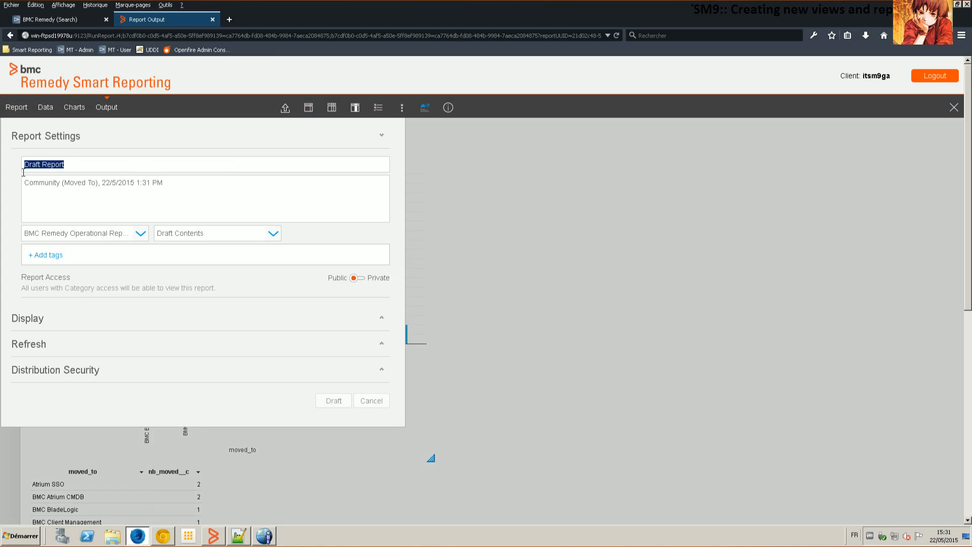
type("Comm")
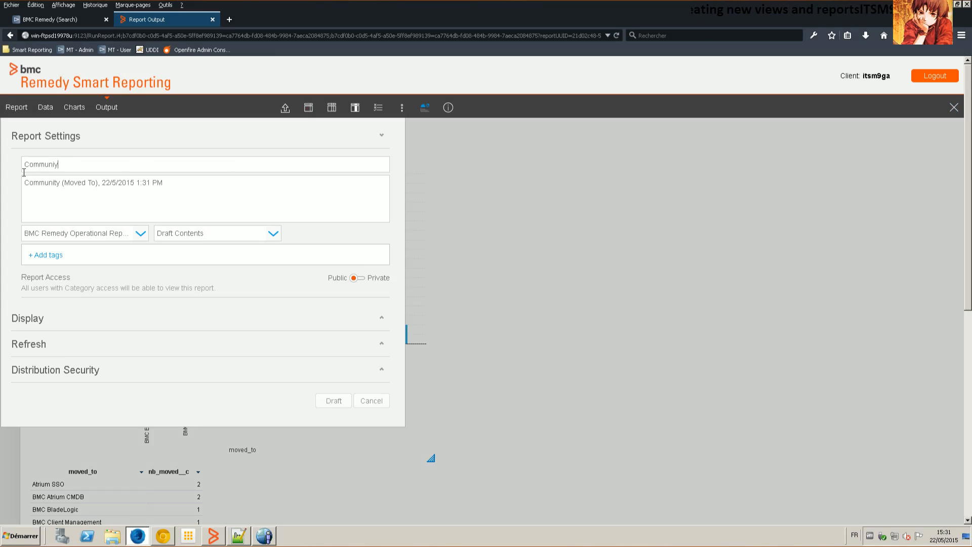
type("unity report (moved to")
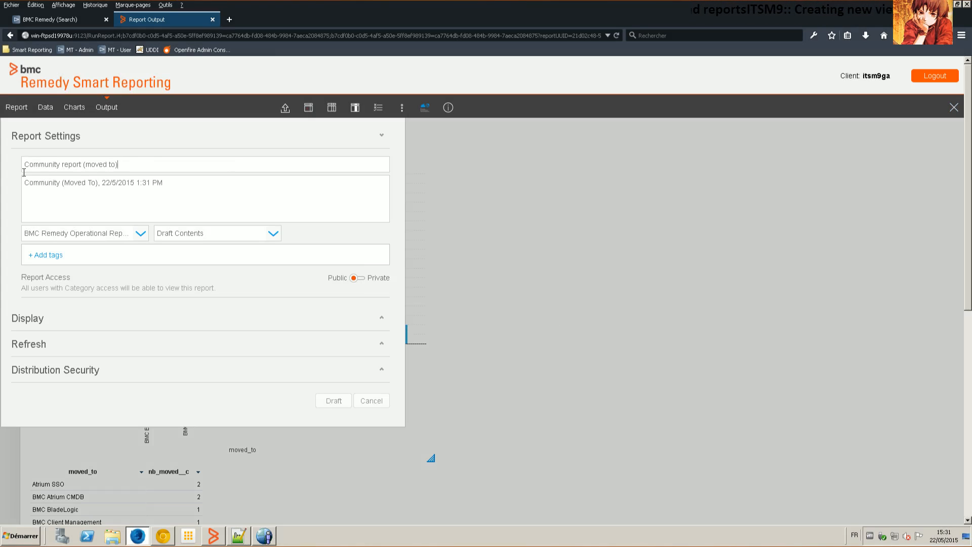
Step: Set the report's subcategory to Incident Management and activate the Community report (moved to)
left_click(218, 233)
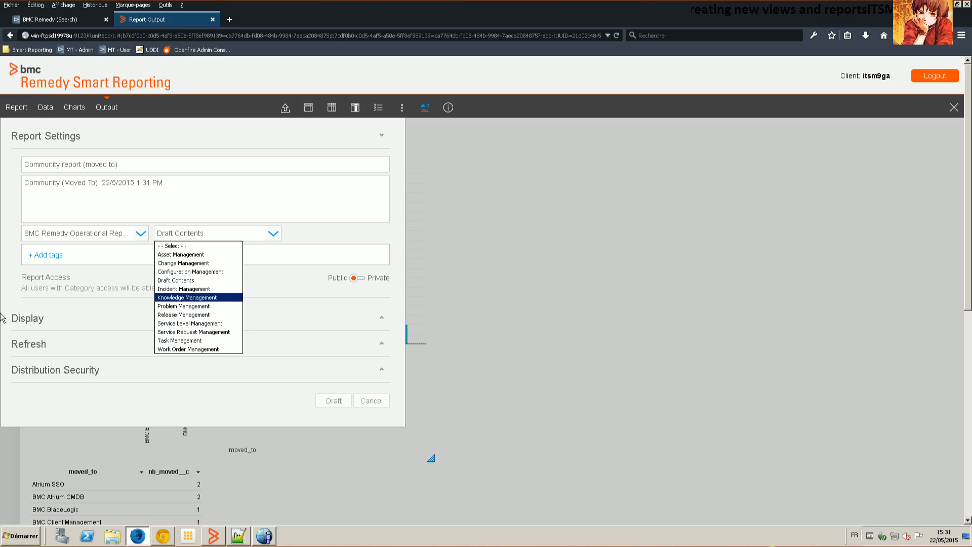
left_click(199, 290)
left_click(295, 401)
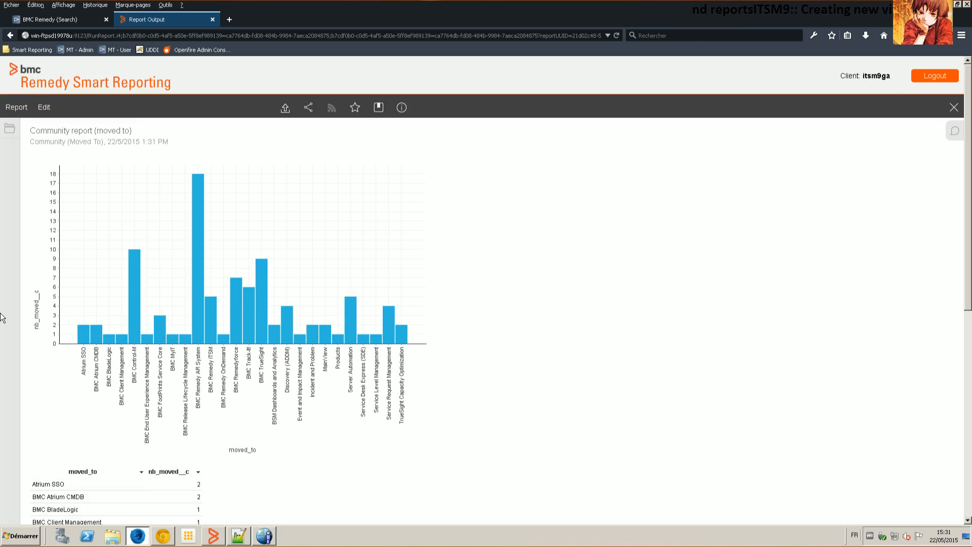
Step: Switch to the moderator's session in Chrome and search the report browser for "community"
left_click(162, 536)
left_click(63, 94)
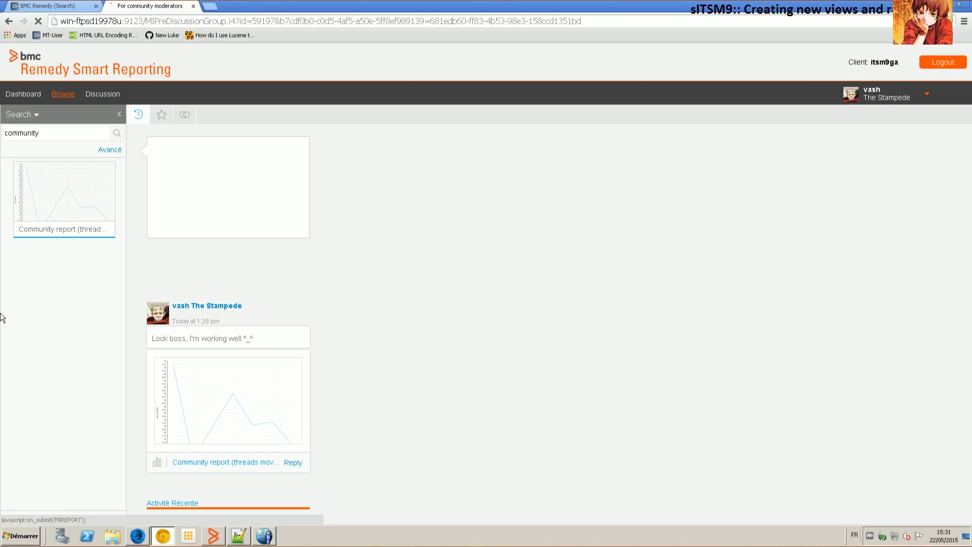
left_click(66, 159)
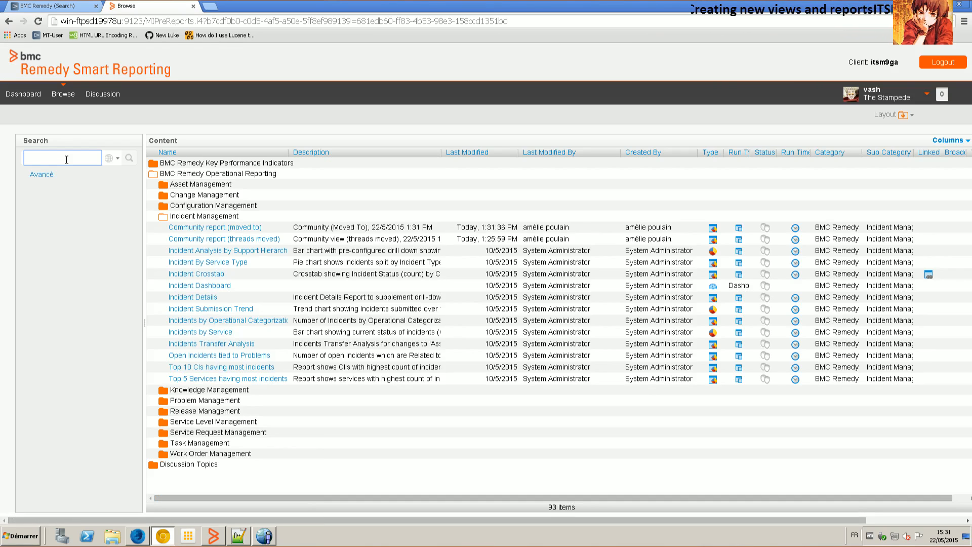
type("community")
key("Return")
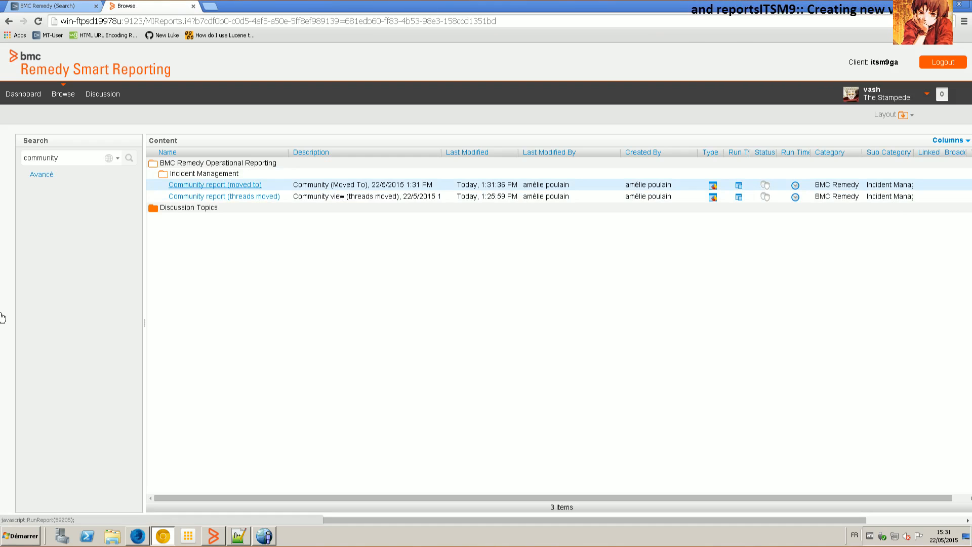
Step: Open the Community report (moved to), look over its chart and table, and close the report
left_click(222, 184)
scroll(249, 304, "down", 5)
scroll(1, 317, "up", 5)
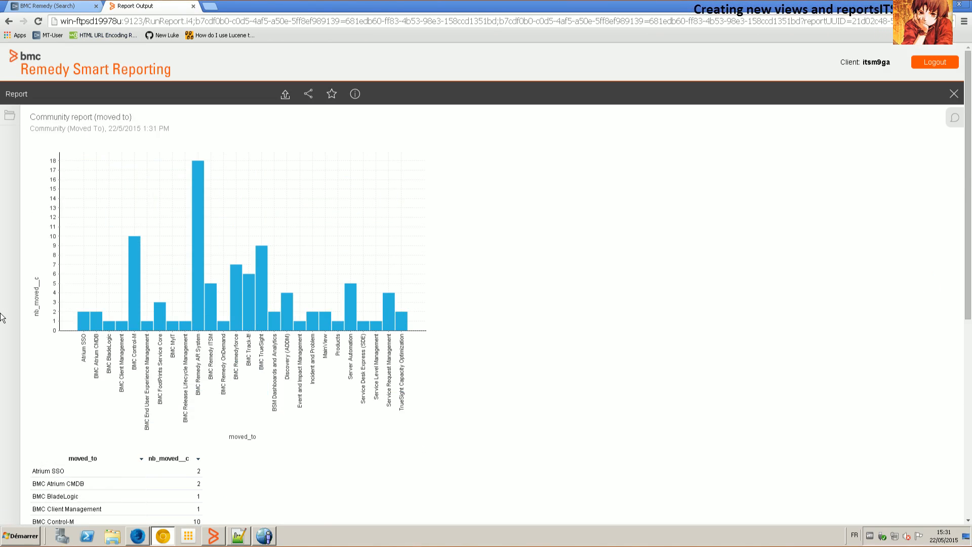
left_click(955, 94)
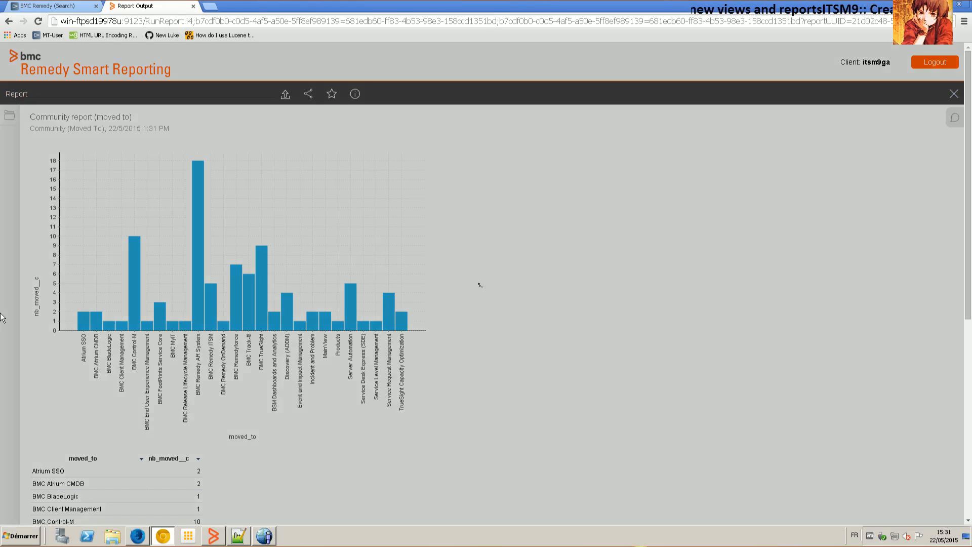
Step: In the "For community moderators" discussion topic, write the message "Here are the stats where I moved the data :)"
left_click(102, 94)
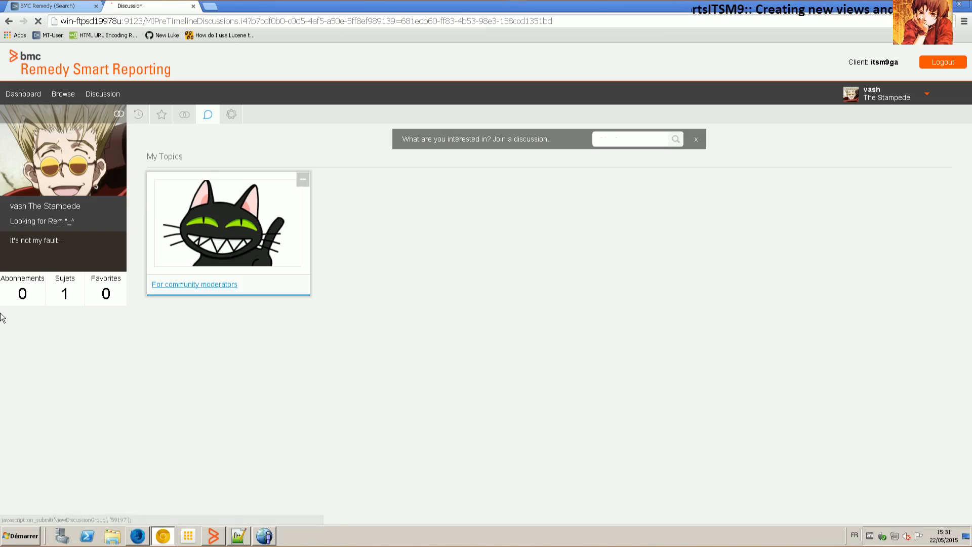
left_click(195, 285)
left_click(252, 195)
type("Here are the stats w")
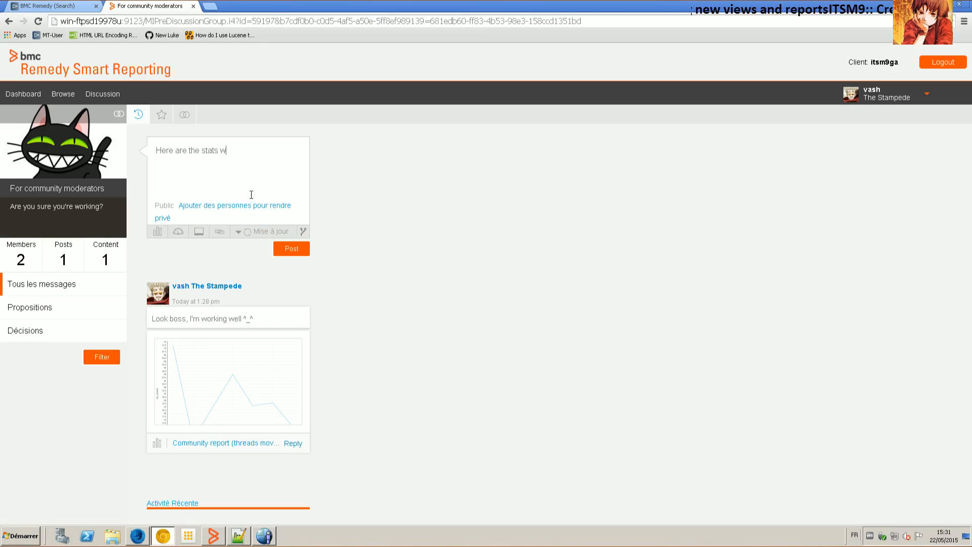
type("here I moved the data :)")
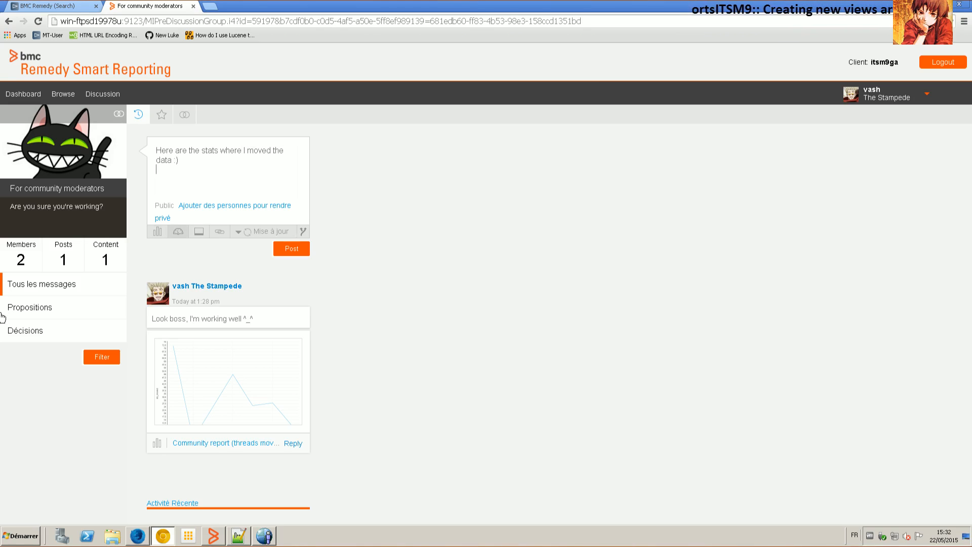
Step: Search the reports for "community", attach Community report (moved to) to the message, and post it
left_click(158, 231)
left_click(43, 129)
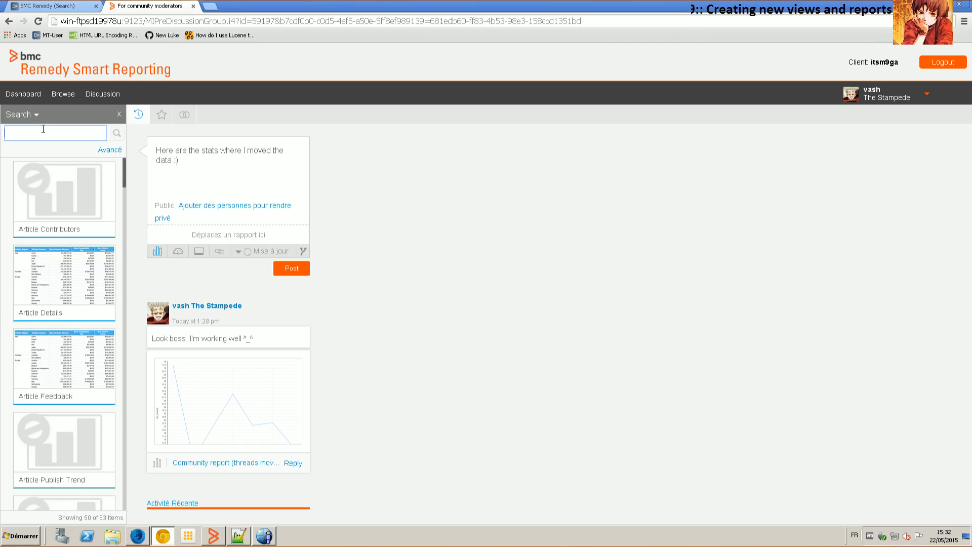
type("community")
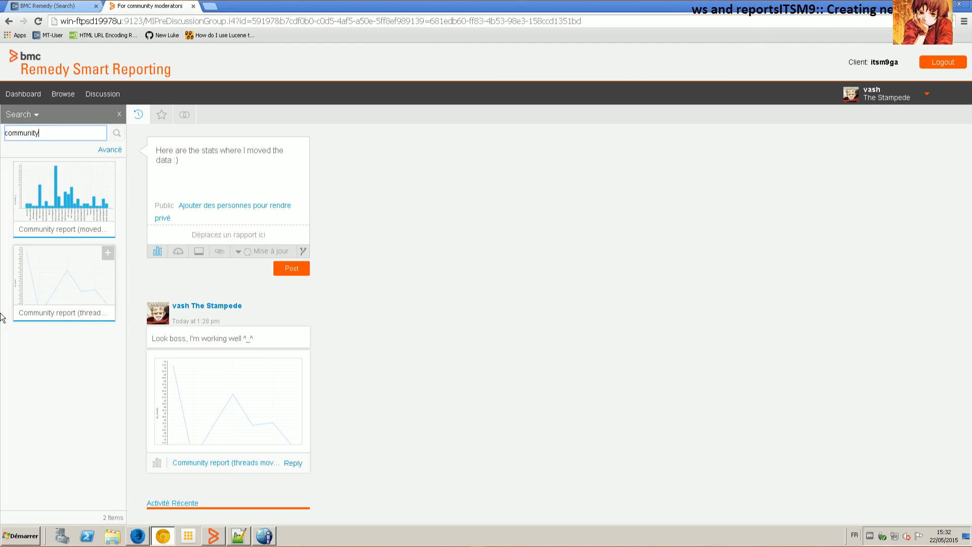
left_click_drag(64, 195, 223, 188)
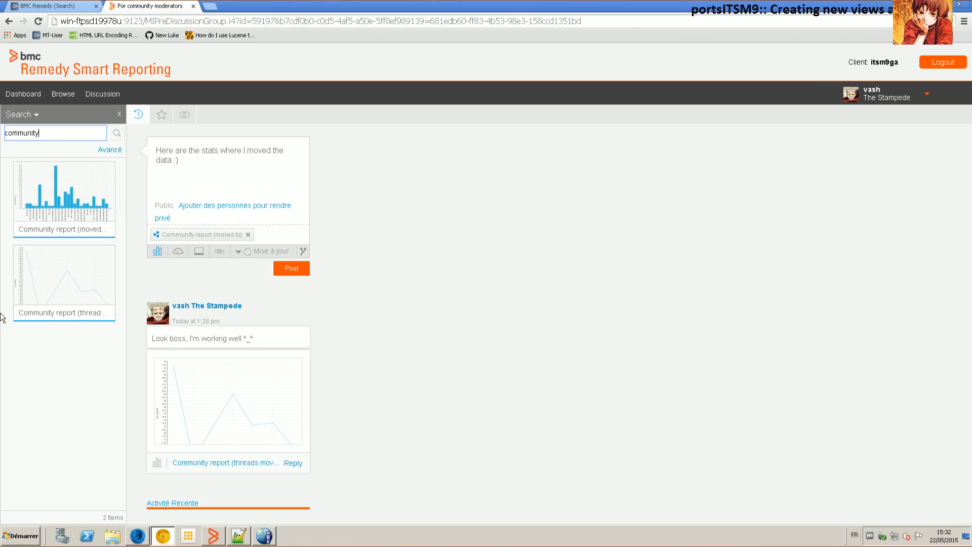
left_click(291, 268)
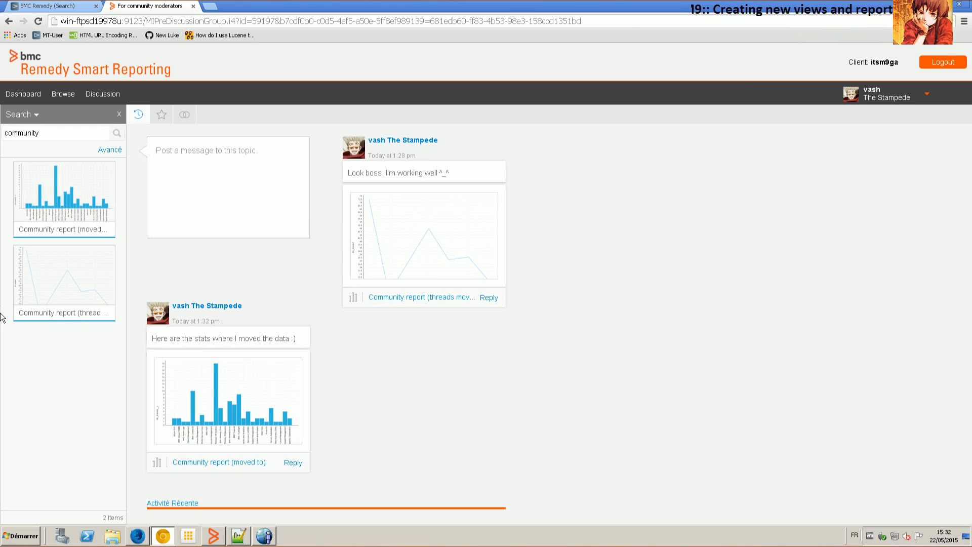
Step: Switch back to the admin's Firefox session and open the posted moved-to report from the "For community moderators" topic
key("alt+Tab")
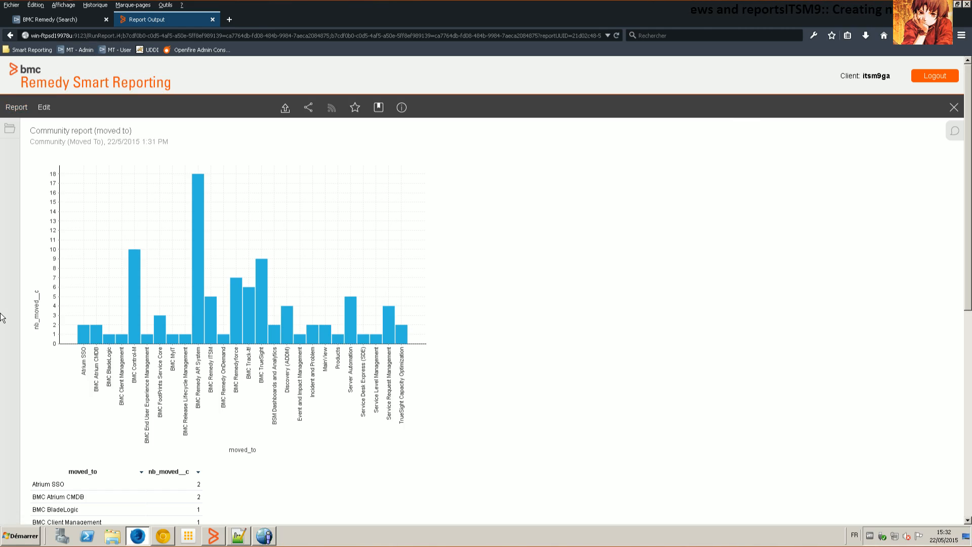
left_click(954, 107)
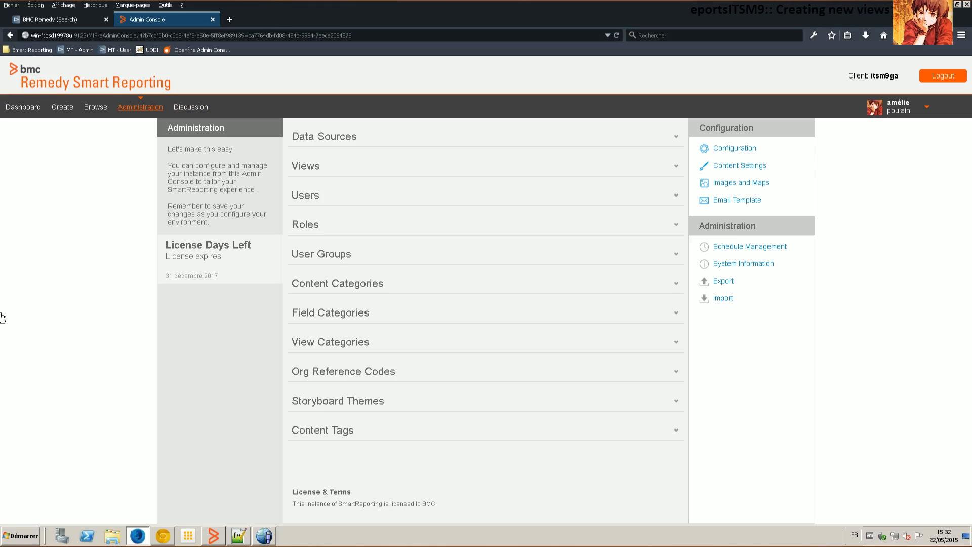
left_click(191, 108)
left_click(228, 236)
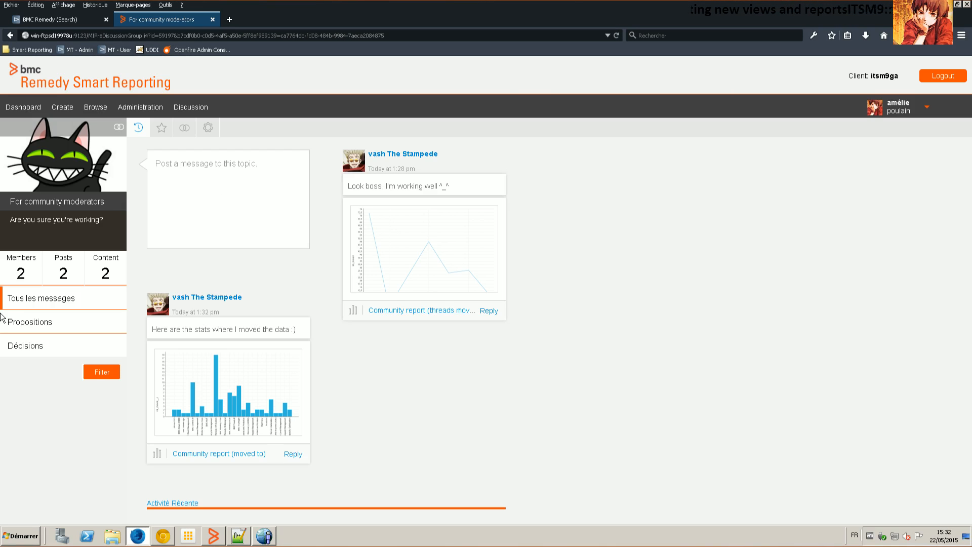
left_click(228, 392)
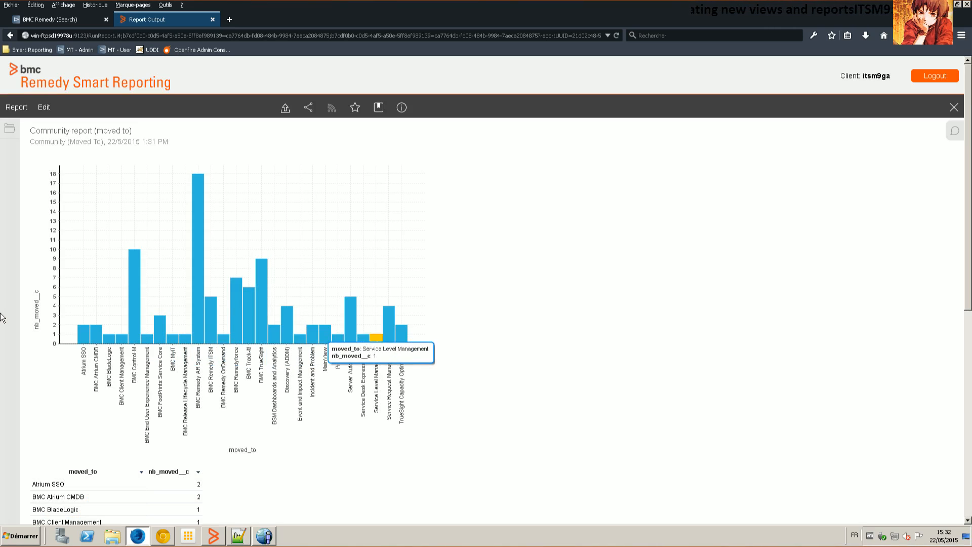
Step: Examine the moved-to bar chart, the destination table beneath it, and the options available for the nb_moved__c column
scroll(160, 325, "down", 5)
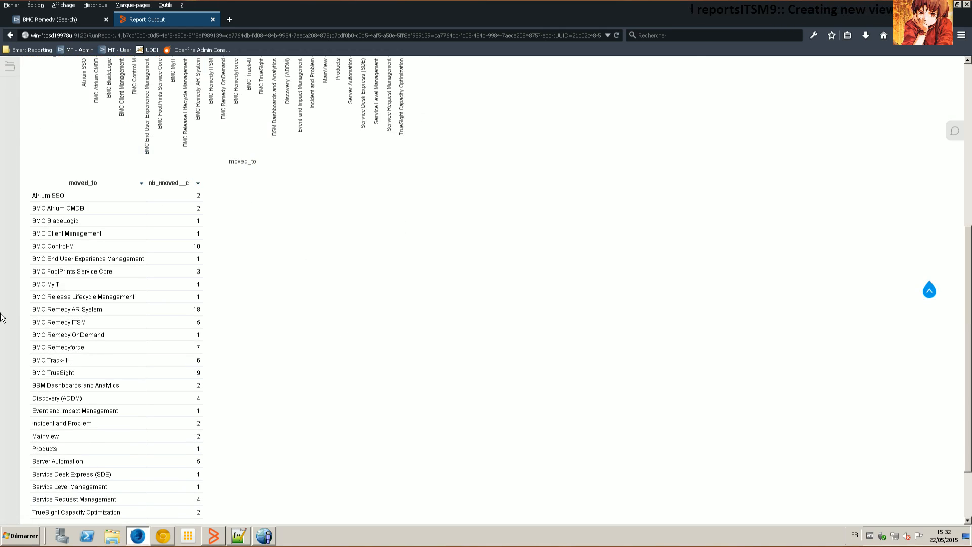
left_click(199, 183)
mouse_move(233, 224)
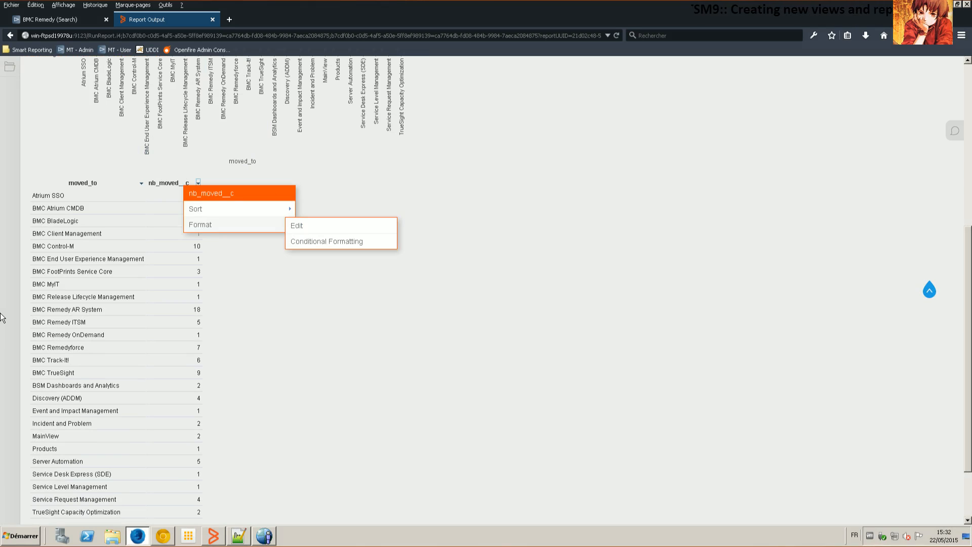
scroll(1, 318, "up", 6)
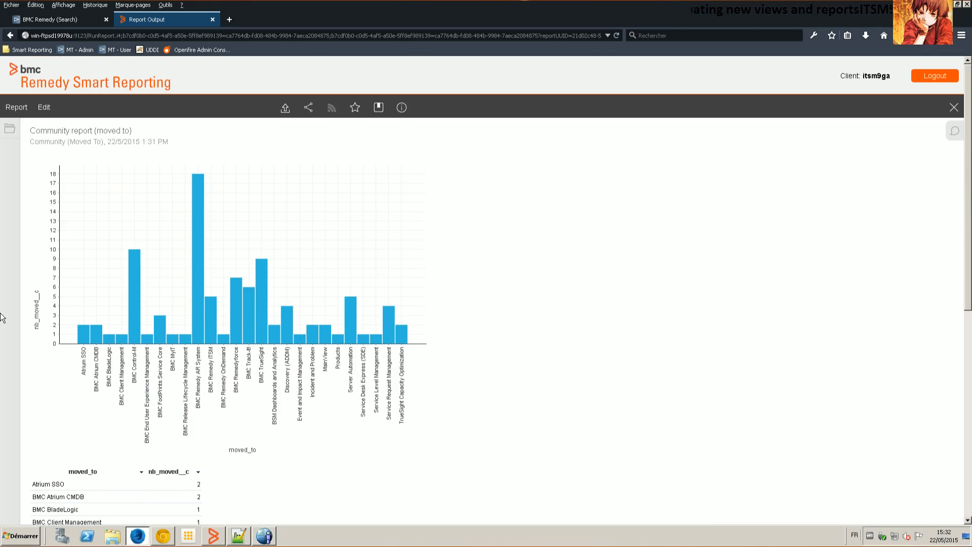
scroll(2, 318, "down", 6)
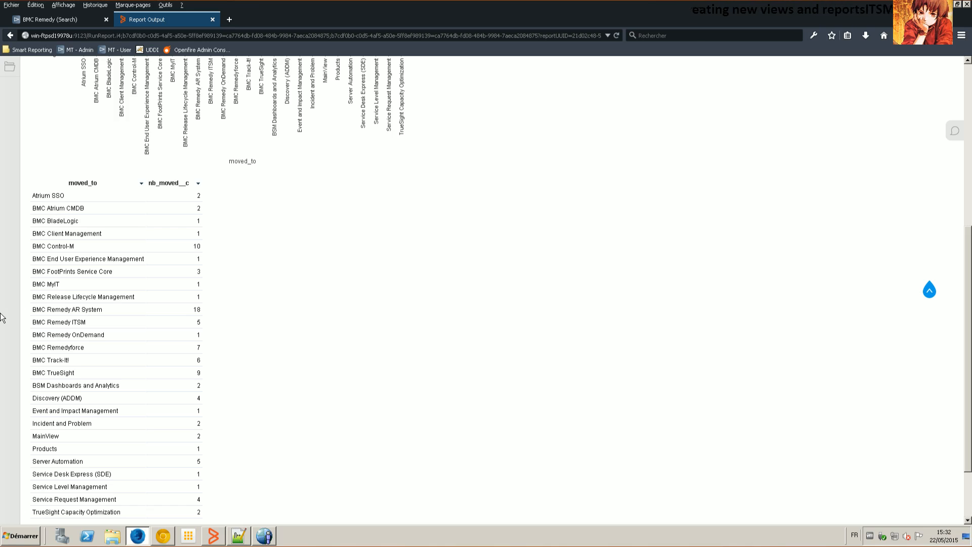
scroll(3, 318, "down", 2)
scroll(2, 318, "up", 6)
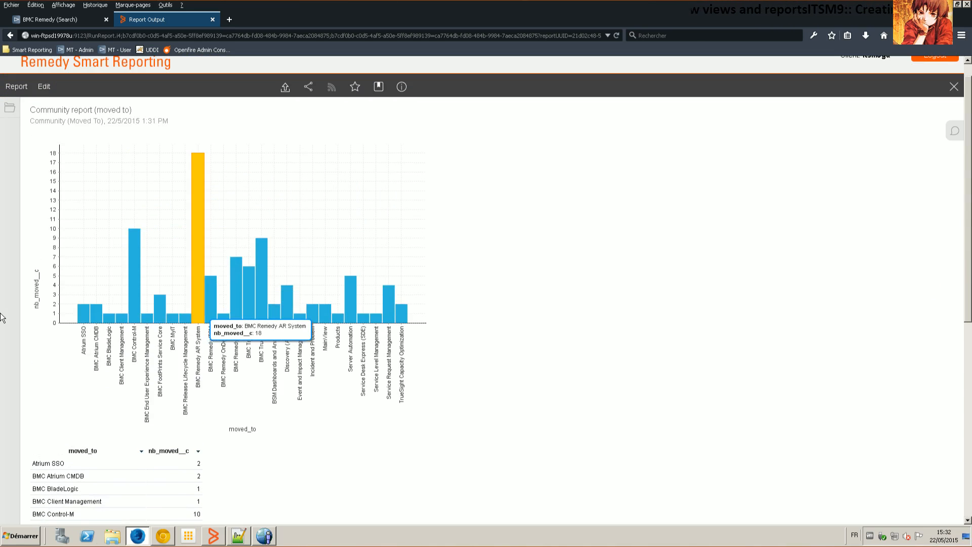
scroll(2, 318, "up", 1)
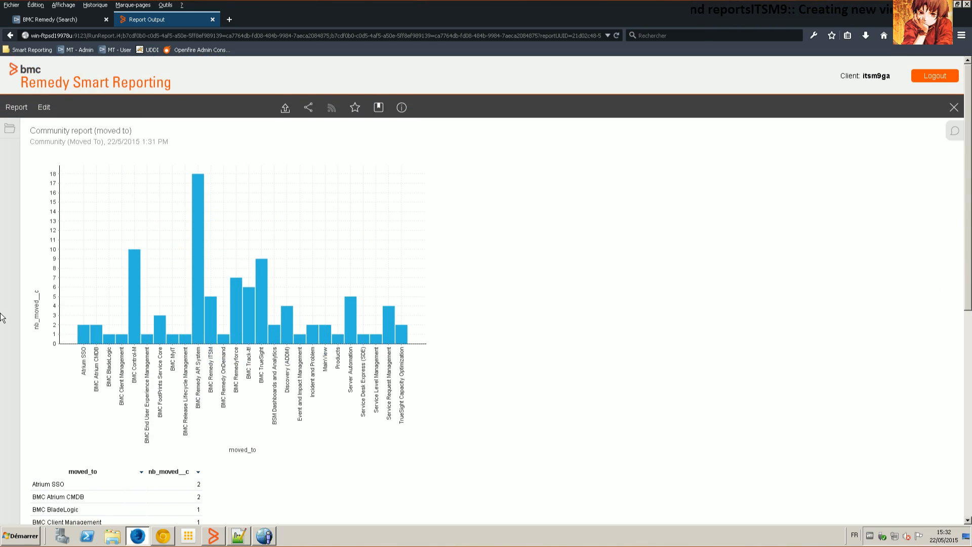
scroll(3, 318, "down", 3)
Step: Check the Create Date field on the _LMA:Community:Moved_To form in BMC Remedy Developer Studio, and return to the report in Firefox
key("alt+Tab")
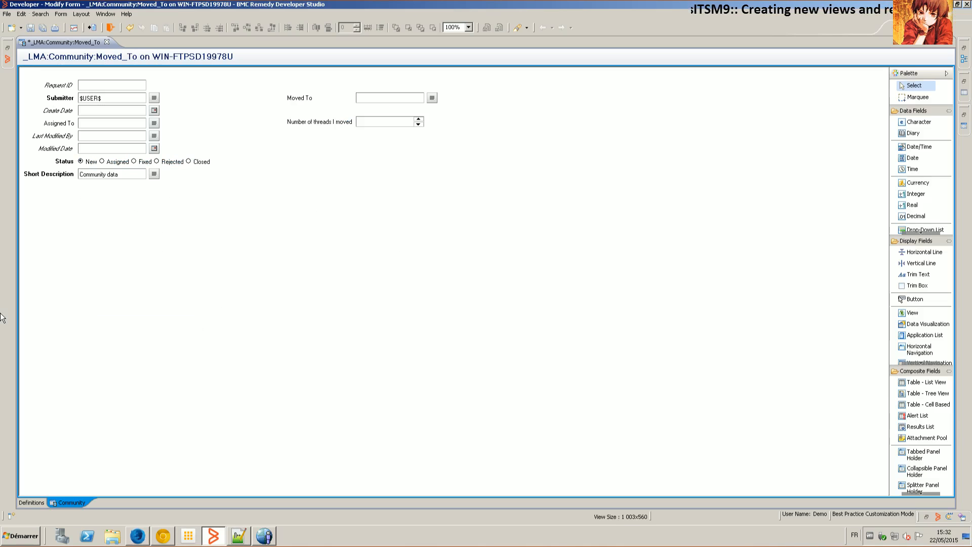
left_click(111, 110)
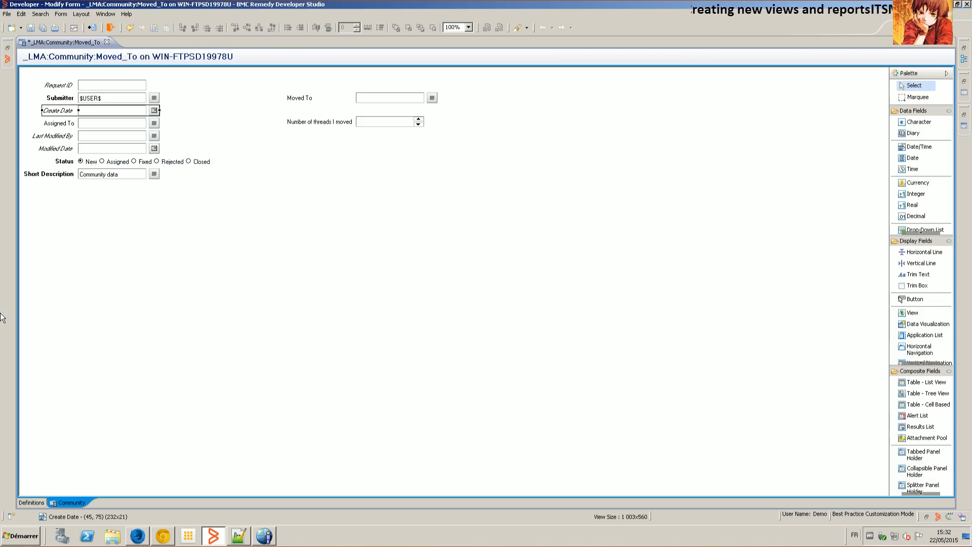
left_click(220, 189)
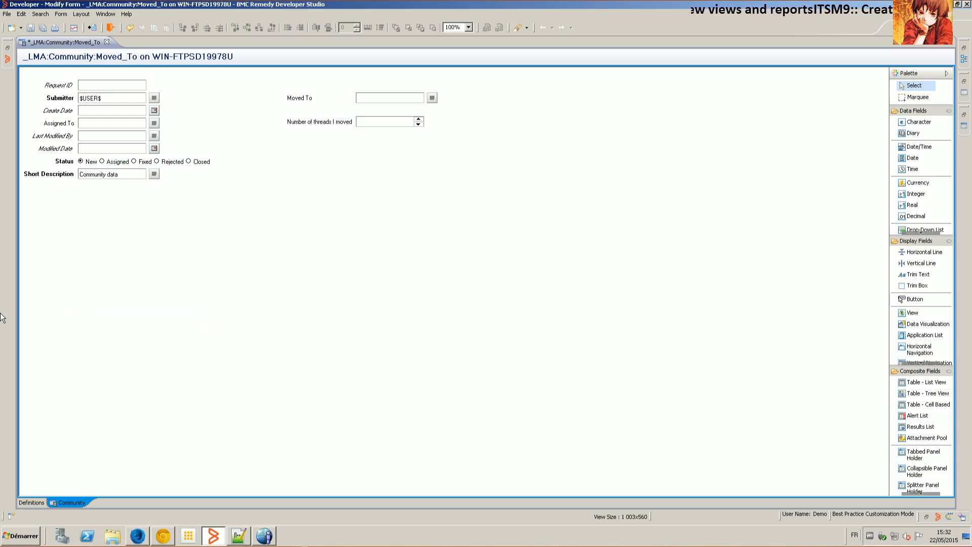
key("ctrl+s")
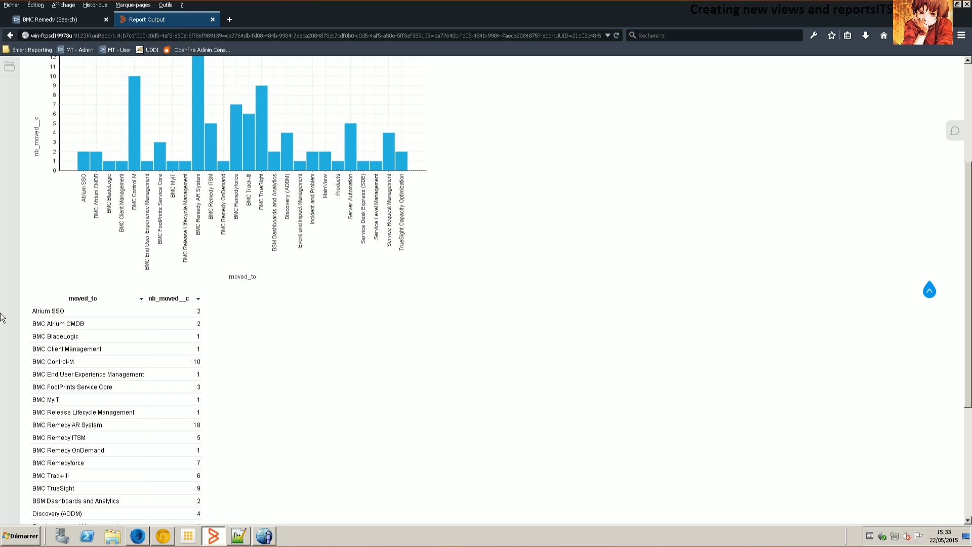
Step: Close the report and open the Community (Moved To) view from the AR System views in the Admin Console
scroll(1, 318, "up", 4)
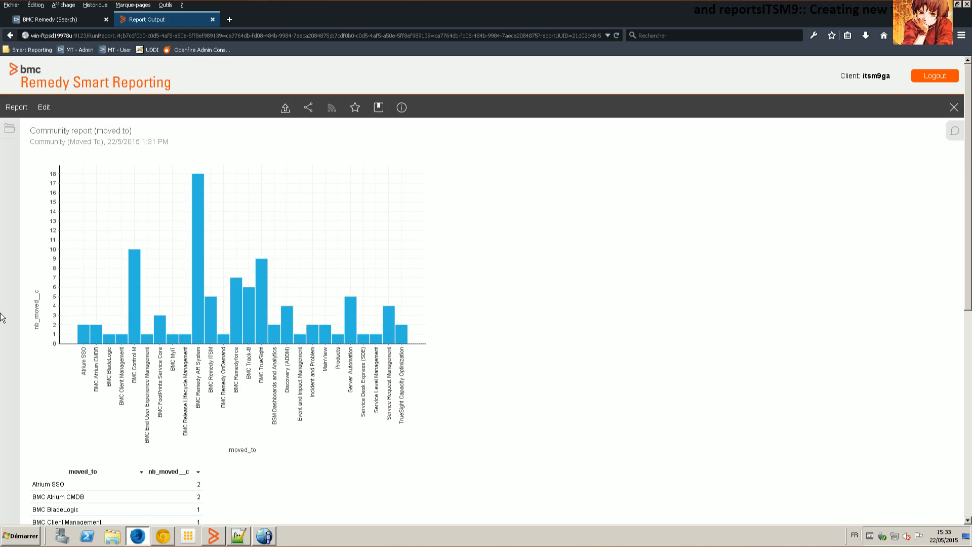
left_click(954, 108)
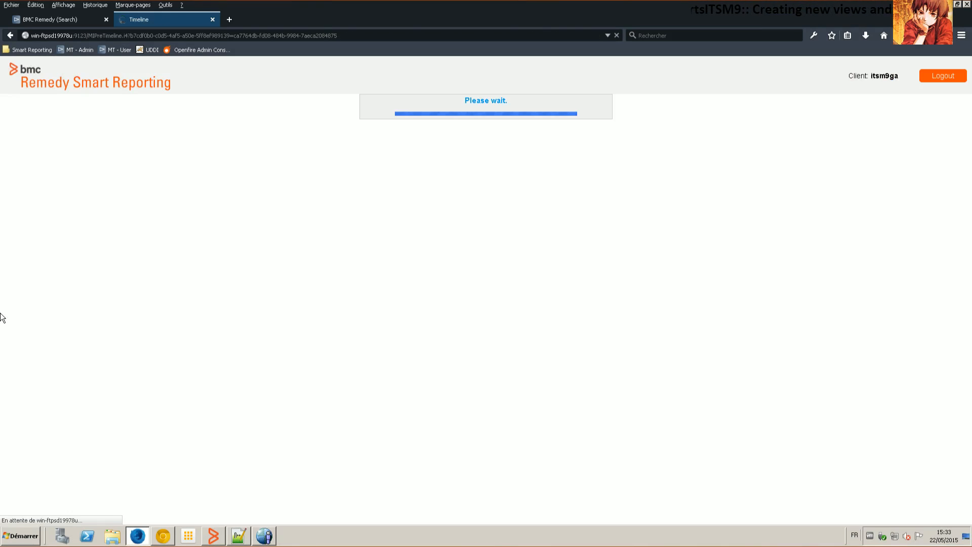
left_click(140, 107)
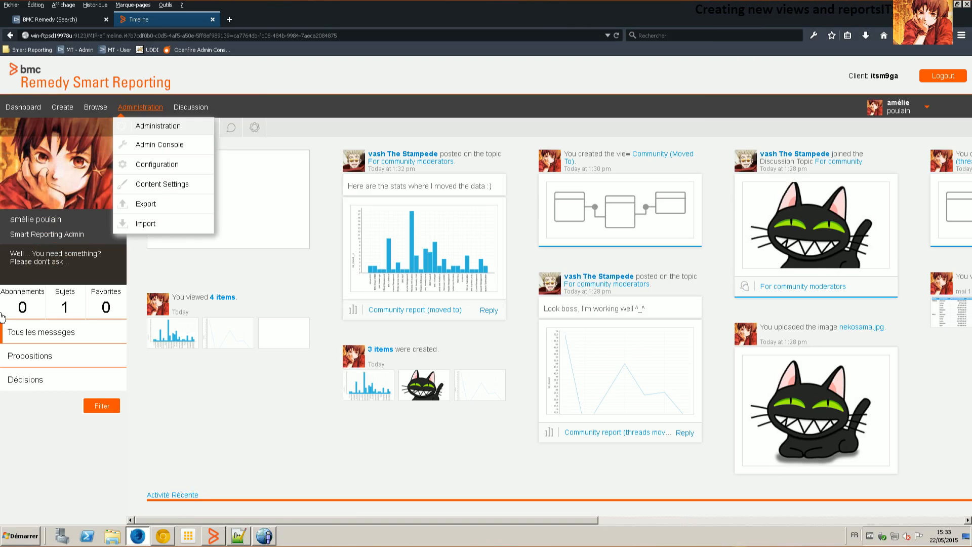
left_click(159, 144)
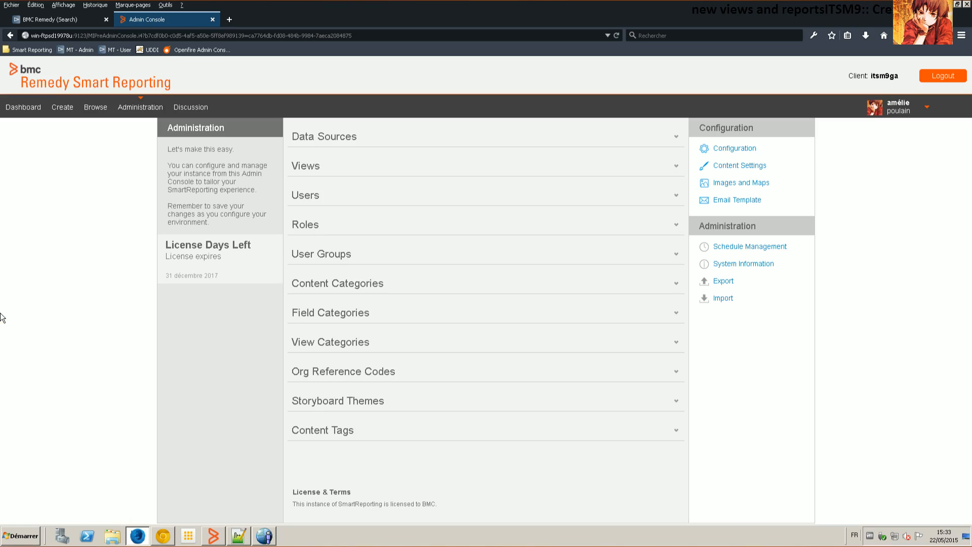
left_click(306, 165)
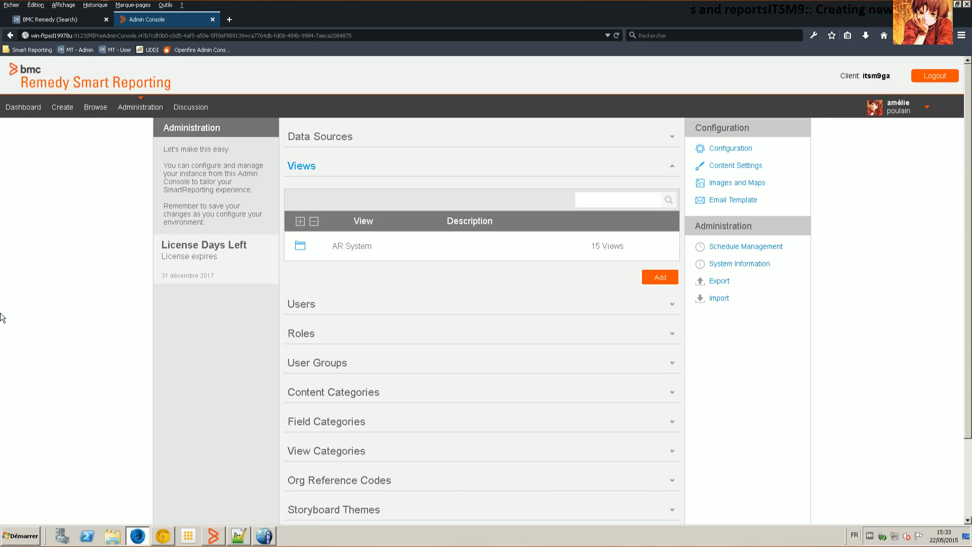
left_click(300, 246)
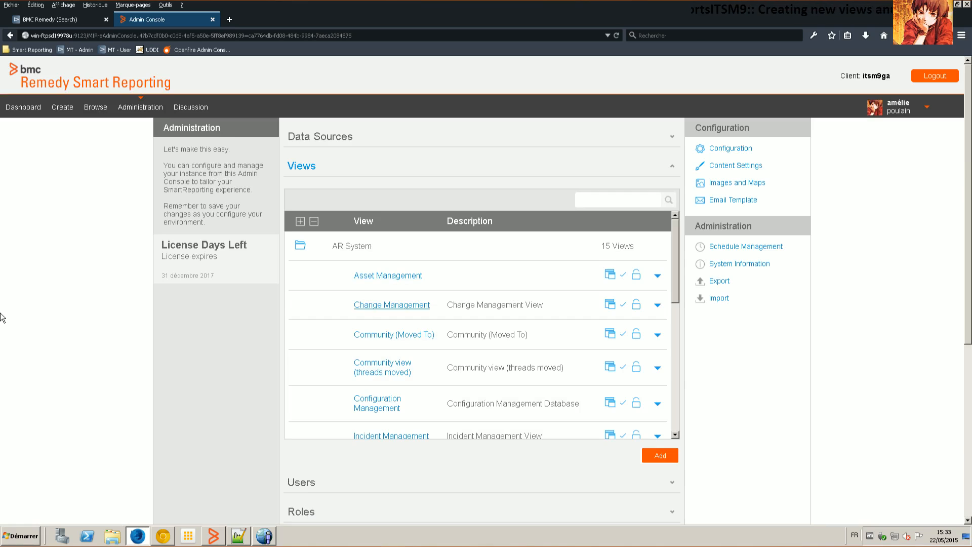
left_click(395, 334)
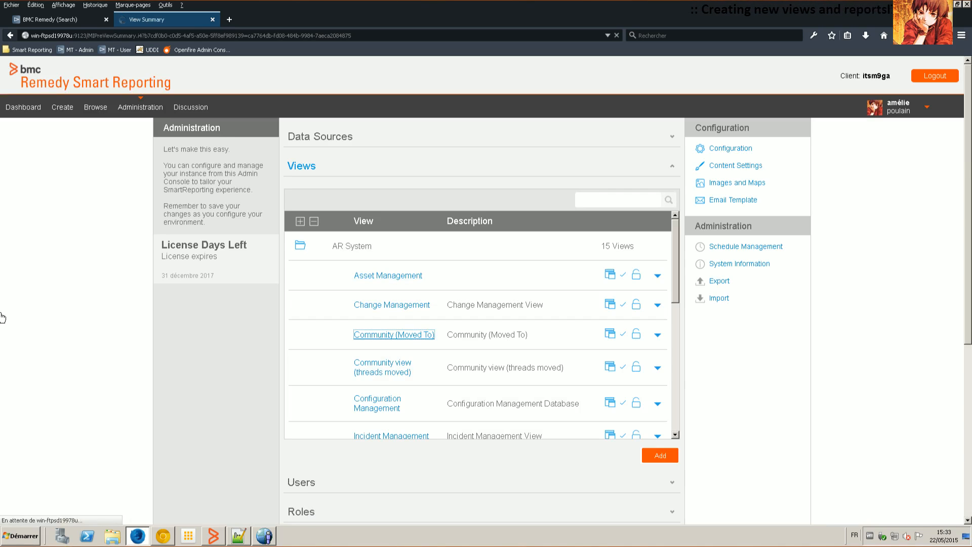
Step: Open the Community (Moved To) view for editing with the Edit Existing option instead of cloning it
left_click(375, 351)
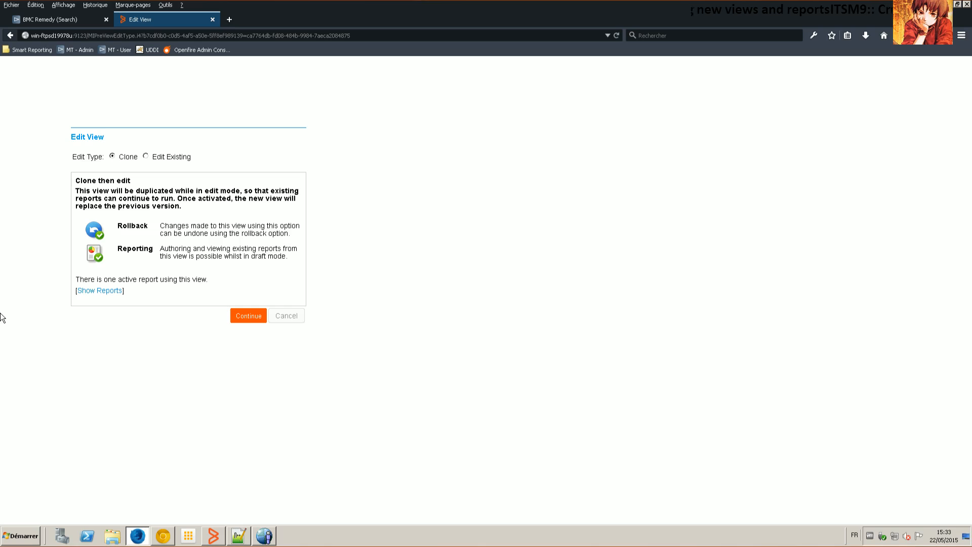
key("Right")
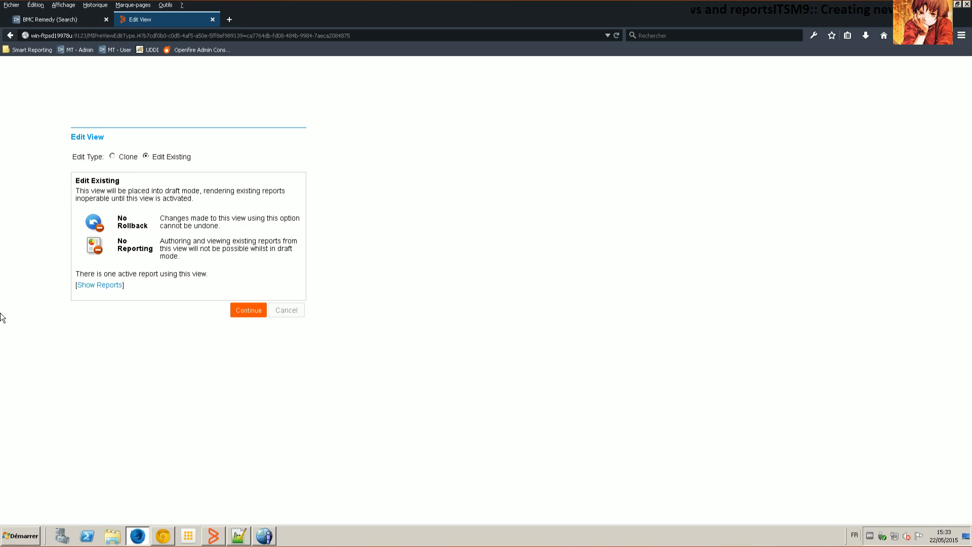
left_click(249, 310)
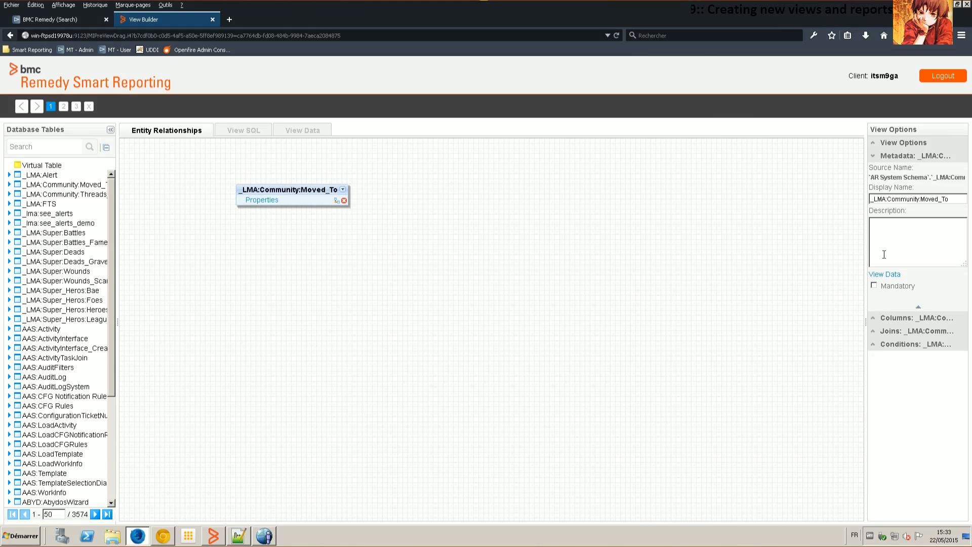
Step: Include the Create Date and Submitter columns of the _LMA:Community:Moved_To table in the view
left_click(873, 318)
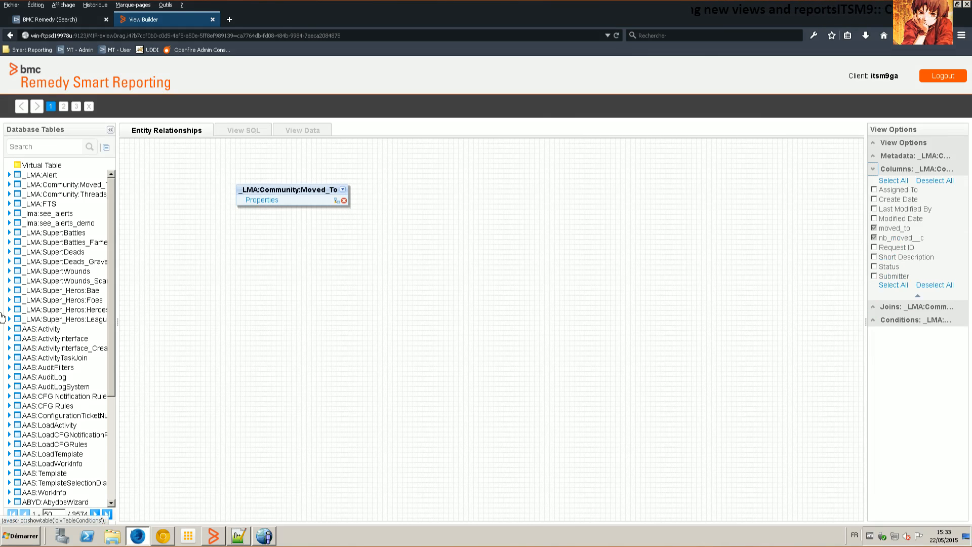
left_click_drag(866, 321, 841, 322)
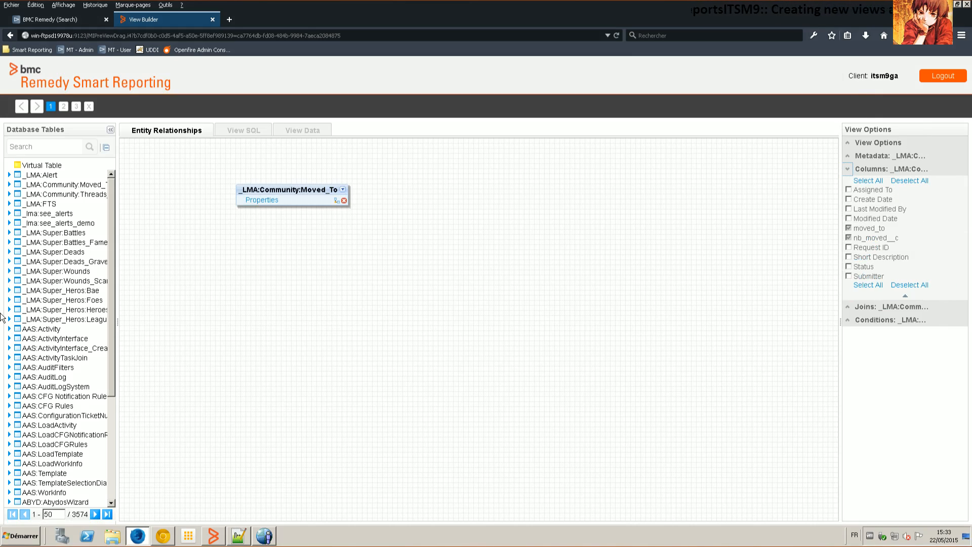
left_click(849, 200)
left_click(849, 276)
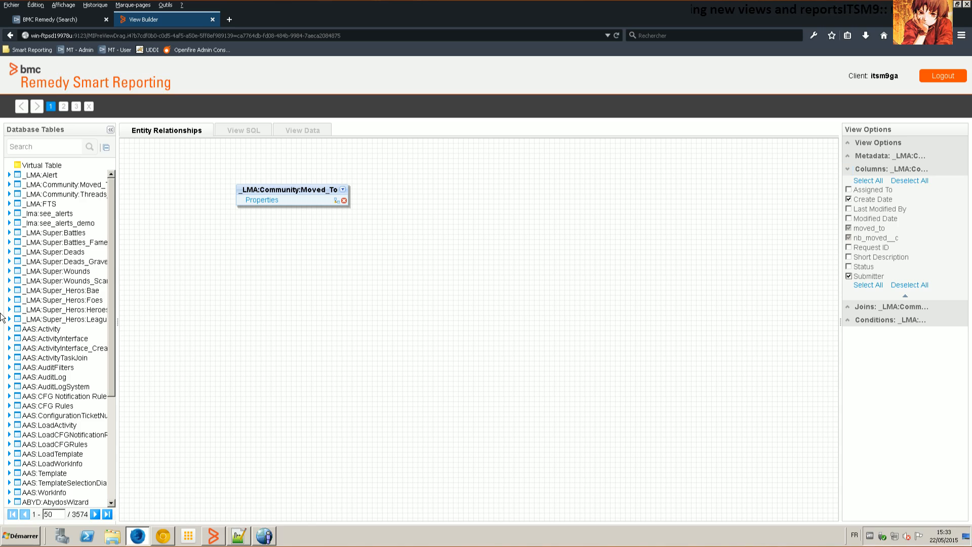
Step: Add the unattached Create Date and Submitter fields to the Community (moved to) folder of available fields
left_click(64, 106)
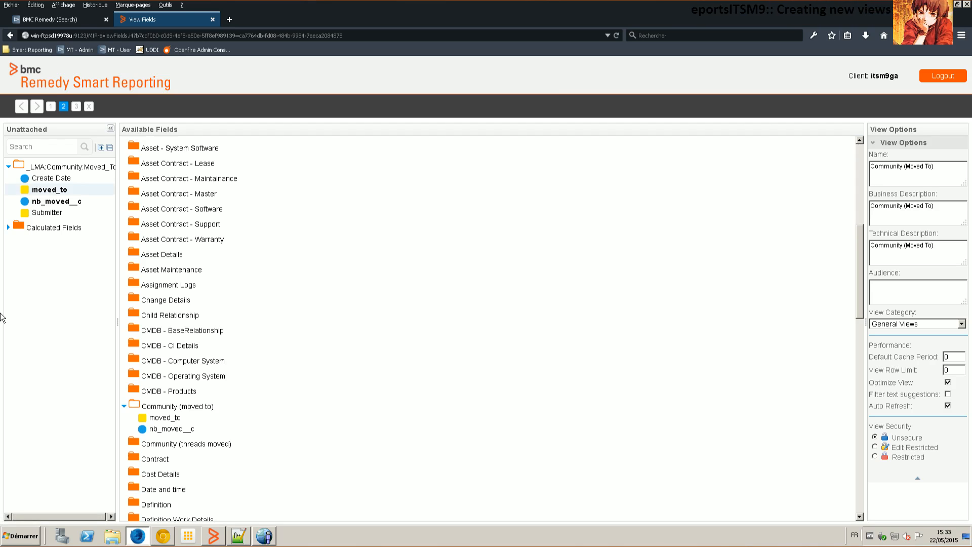
left_click(51, 178)
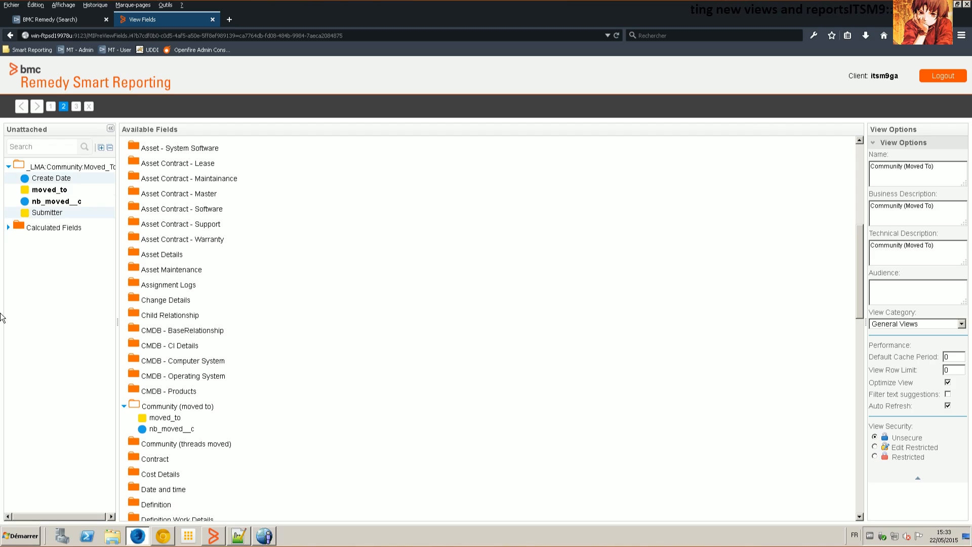
left_click_drag(50, 178, 162, 406)
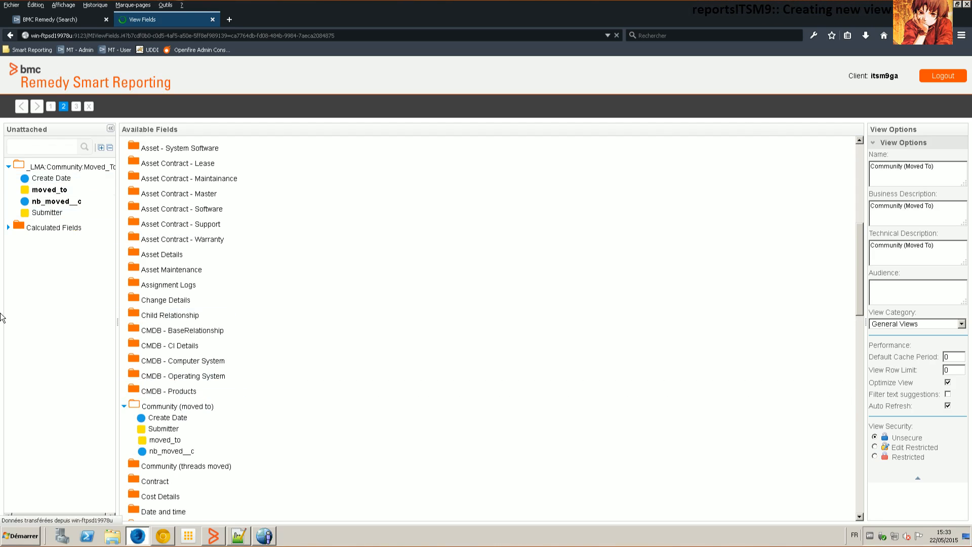
Step: Save the Community (Moved To) view with the Actif status and close its summary
left_click(76, 107)
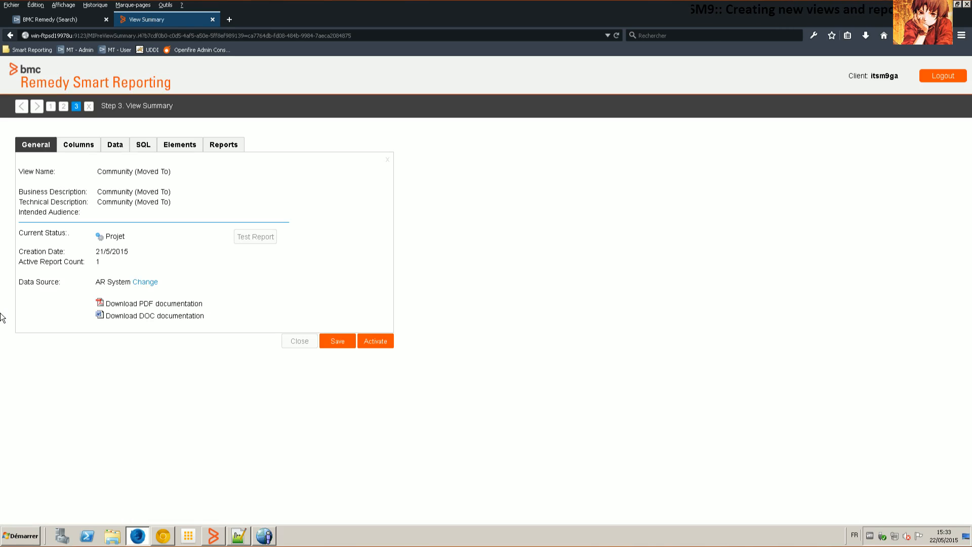
left_click(338, 341)
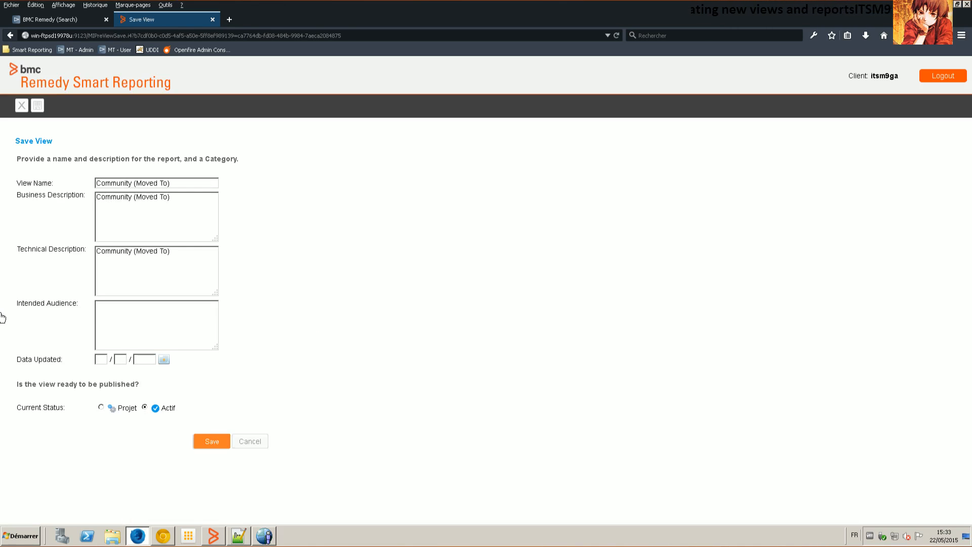
left_click(211, 441)
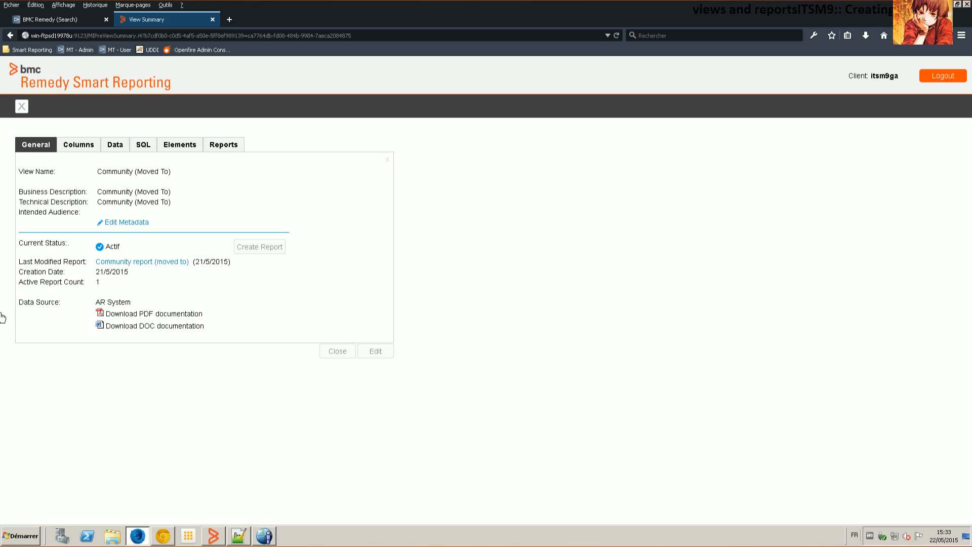
left_click(338, 351)
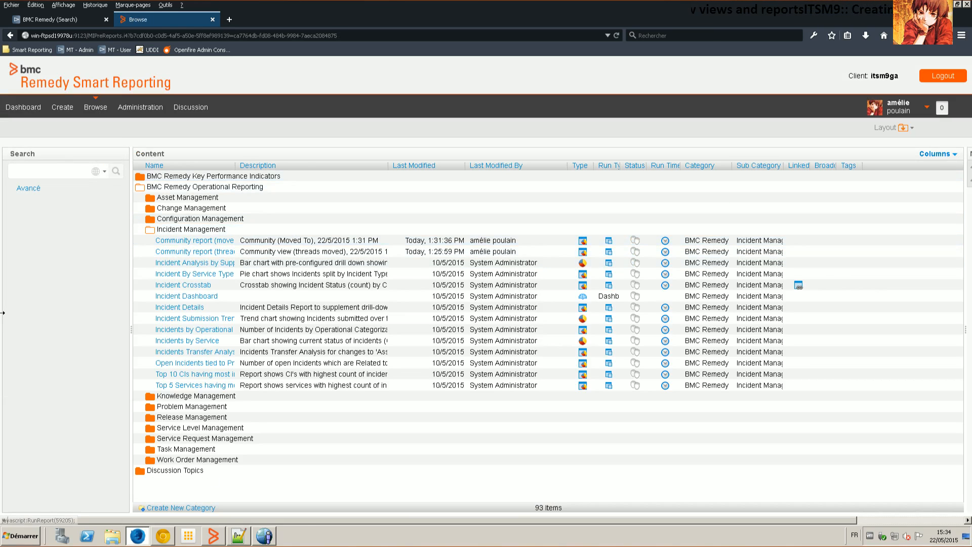
Step: Open the Community report (moved to) from Incident Management and start editing its data as a new version
left_click(202, 241)
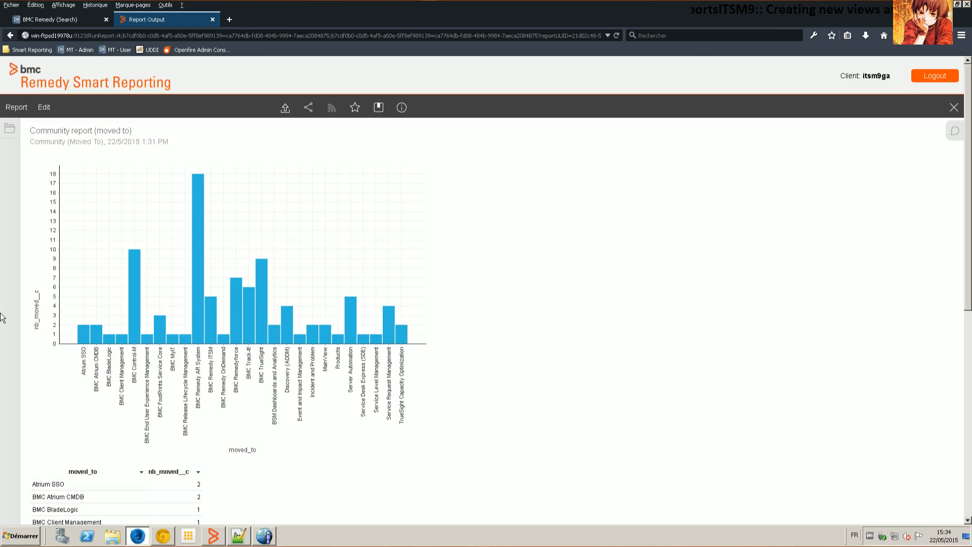
left_click(44, 108)
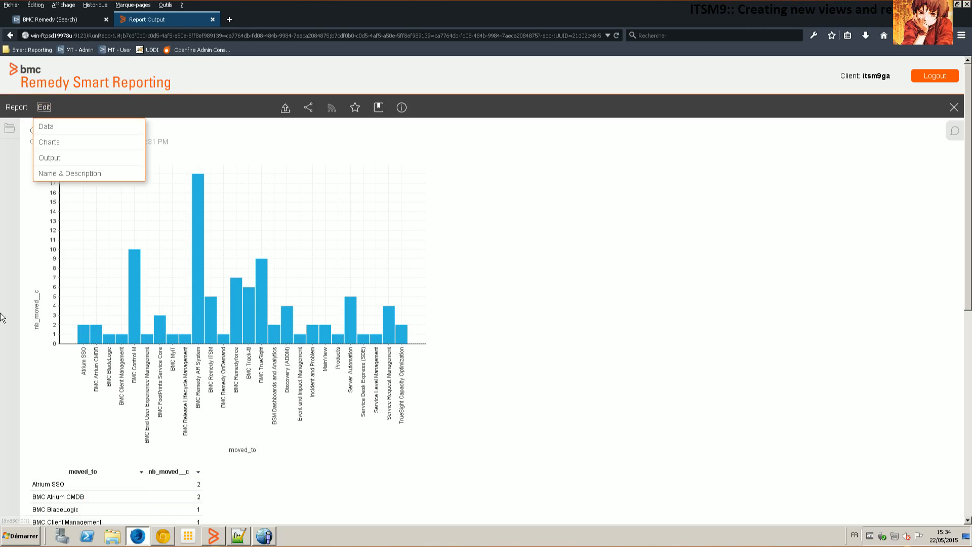
left_click(45, 126)
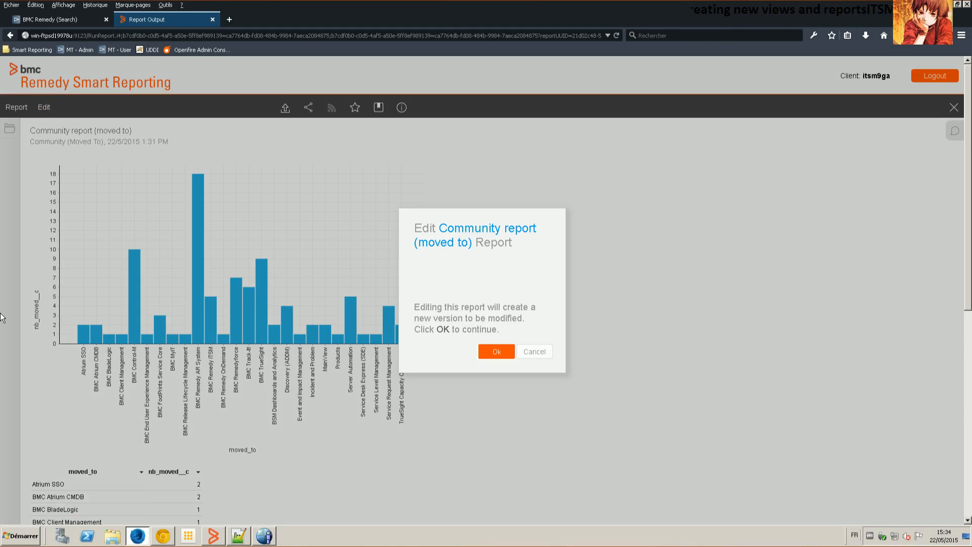
left_click(497, 352)
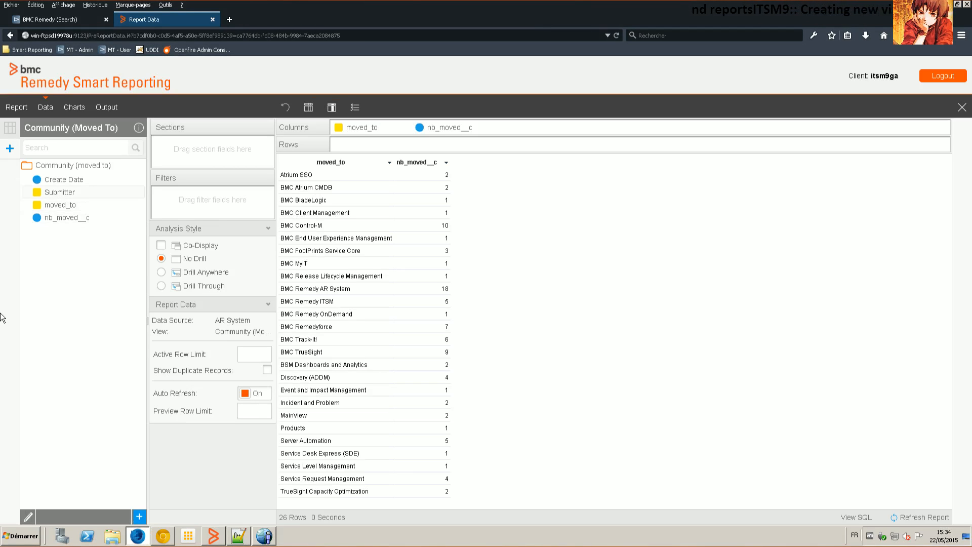
Step: Try adding Create Date and a second nb_moved__c as report columns, and remove the extra columns again
left_click_drag(64, 180, 512, 127)
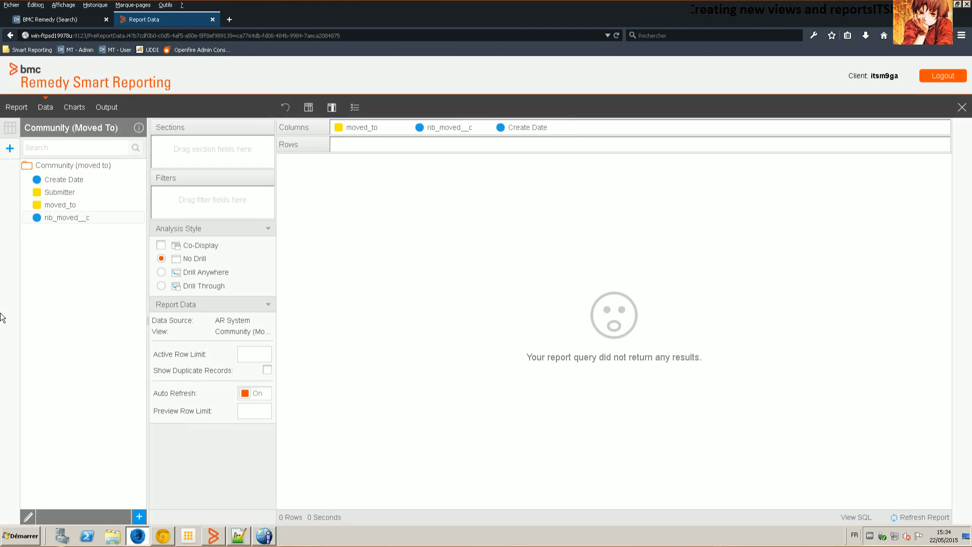
left_click_drag(63, 217, 592, 128)
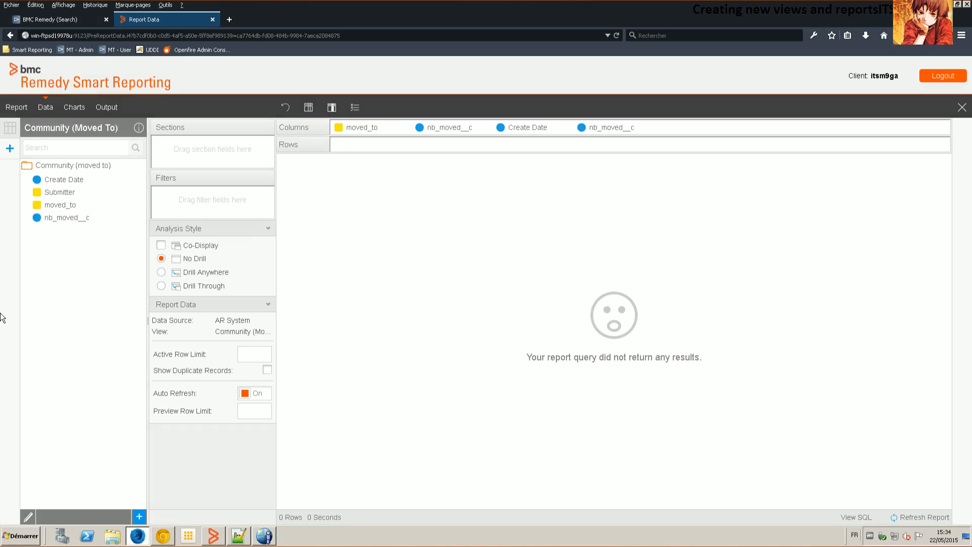
left_click_drag(527, 128, 136, 291)
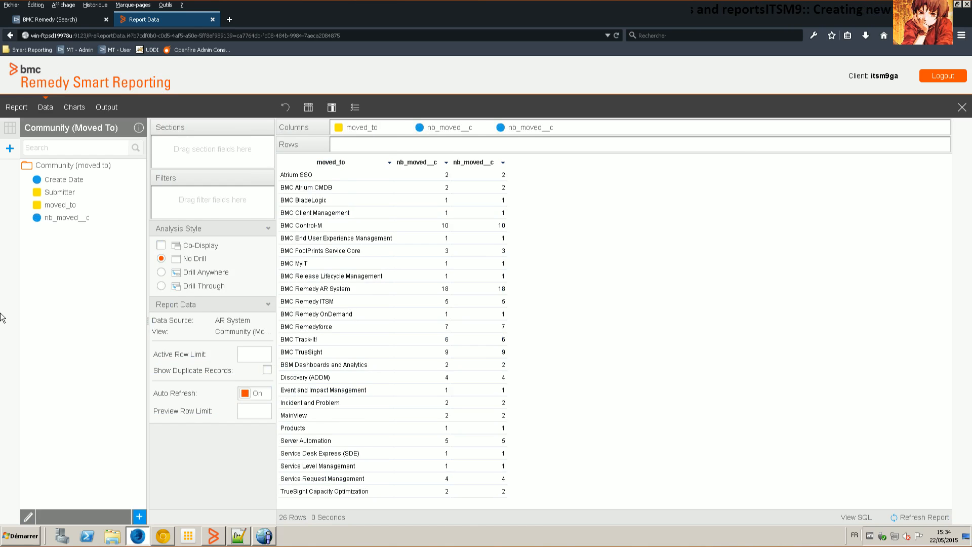
left_click_drag(527, 128, 64, 277)
left_click_drag(60, 192, 76, 284)
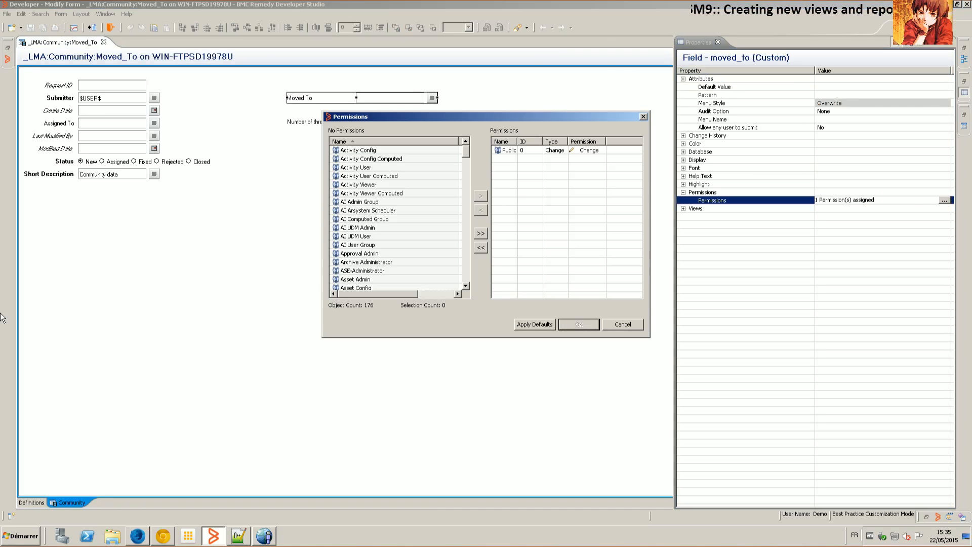
Step: In BMC Remedy Developer Studio, grant the Public group View permission on the Submitter field of _LMA:Community:Moved_To and save the form
key("Escape")
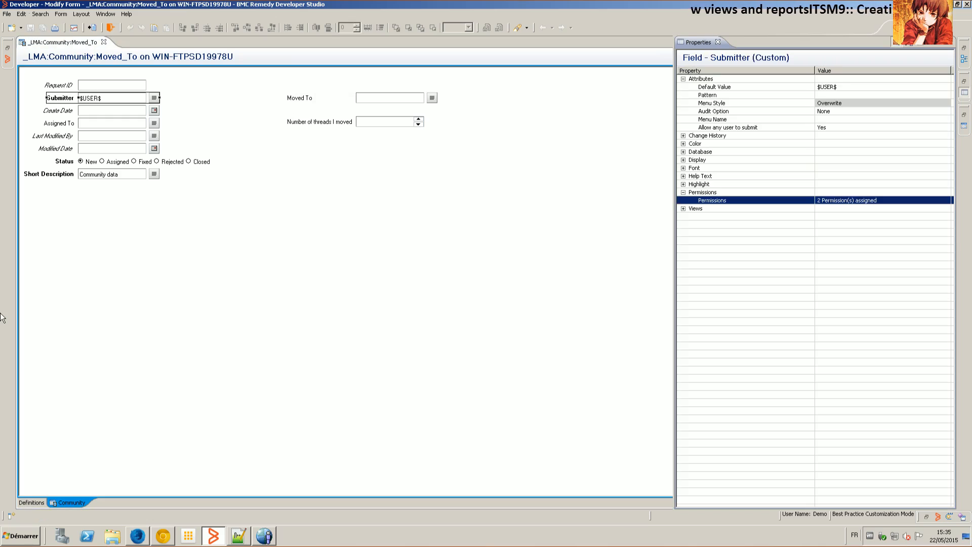
key("Return")
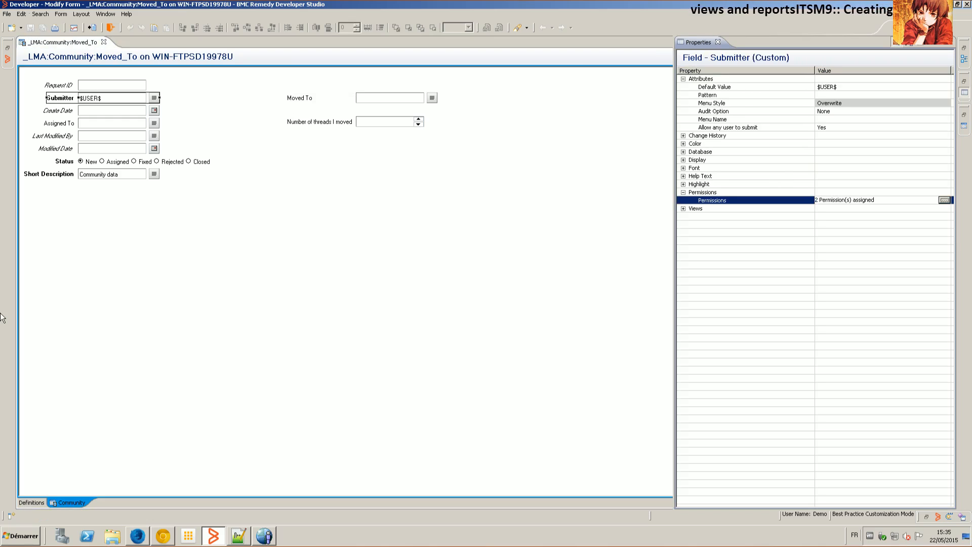
key("space")
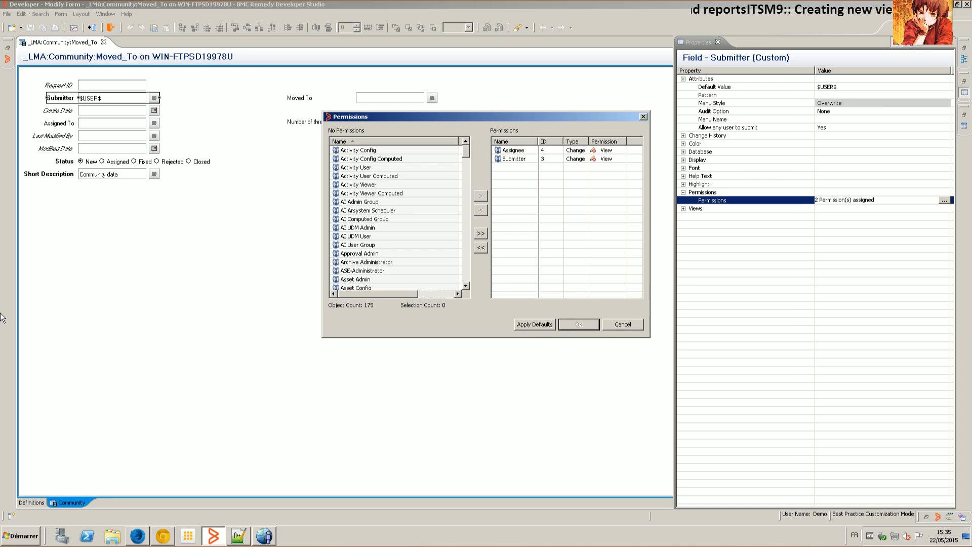
left_click(374, 236)
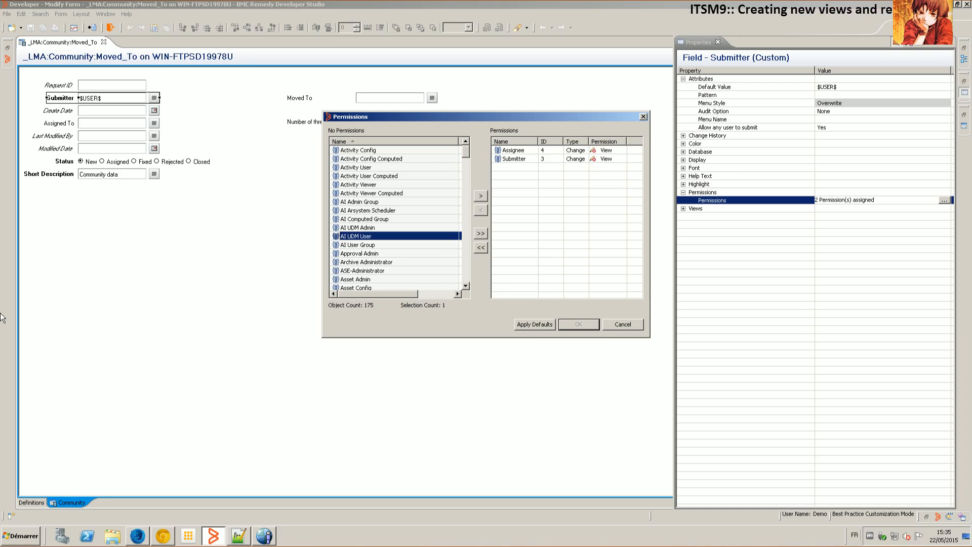
key("p")
double_click(348, 219)
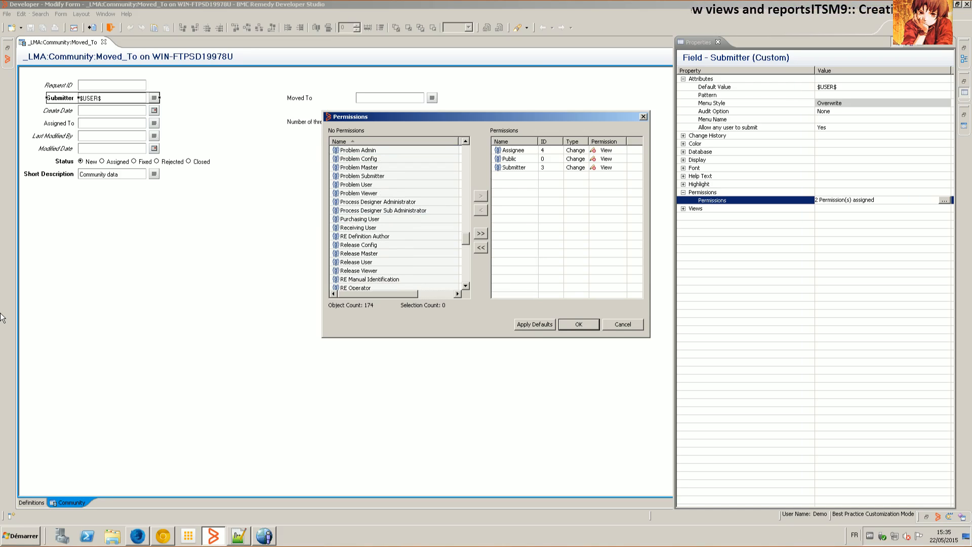
key("Return")
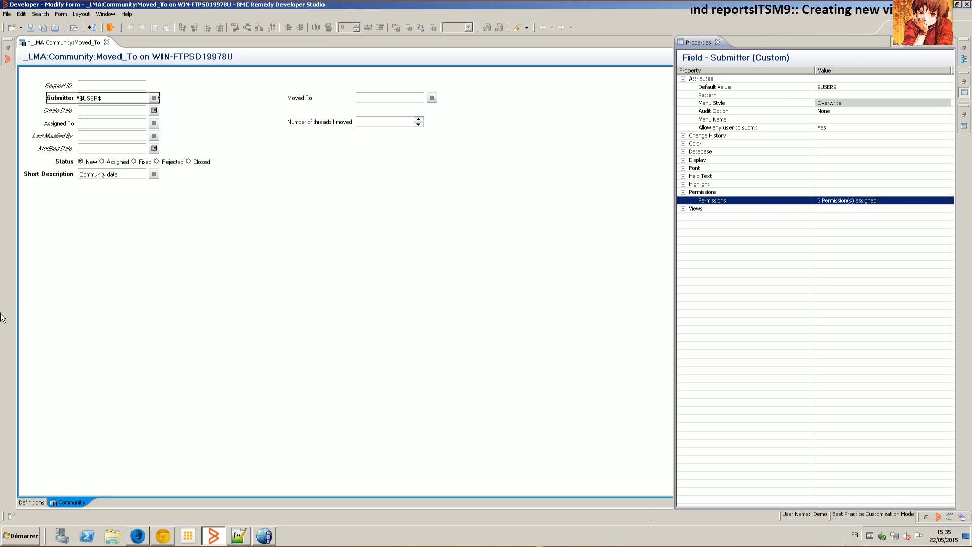
key("ctrl+s")
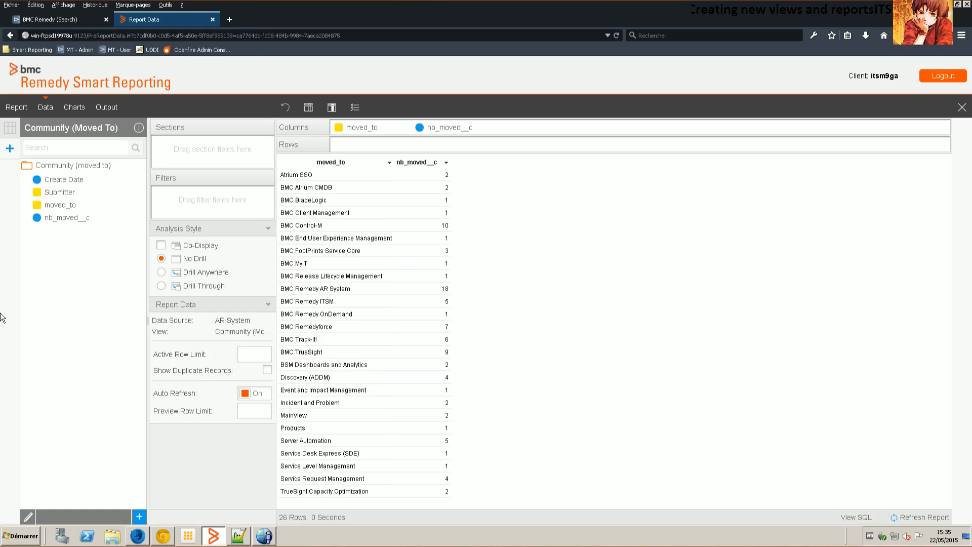
Step: Return to the report in Firefox and add Submitter and Create Date as columns after nb_moved__c
left_click_drag(59, 192, 521, 127)
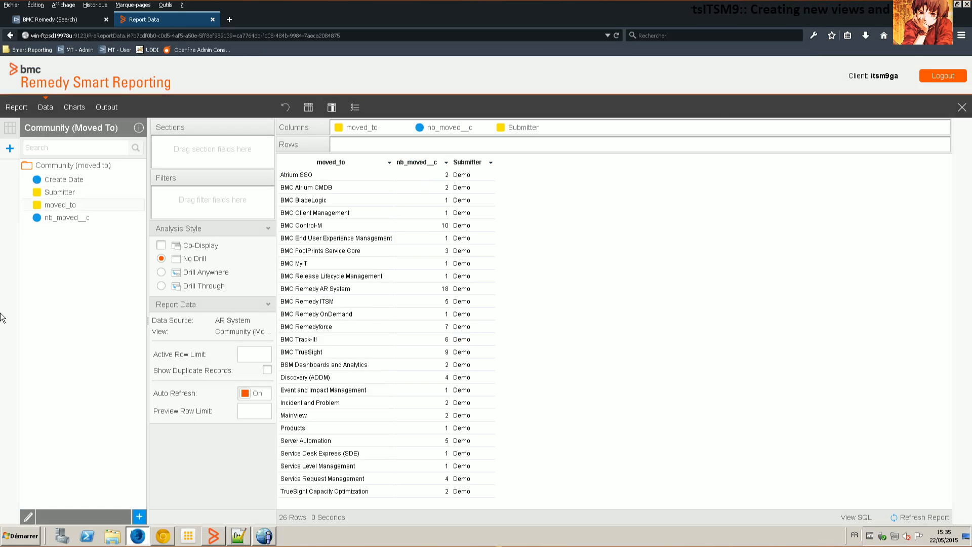
left_click_drag(63, 179, 571, 126)
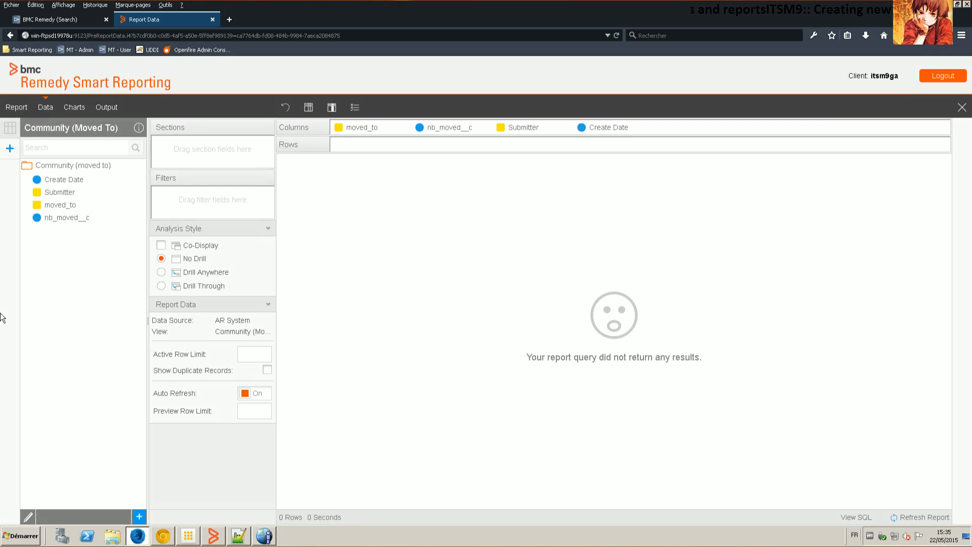
Step: In BMC Remedy Developer Studio, grant the Public group View permission on the Create Date field of _LMA:Community:Moved_To and save the form
left_click(214, 536)
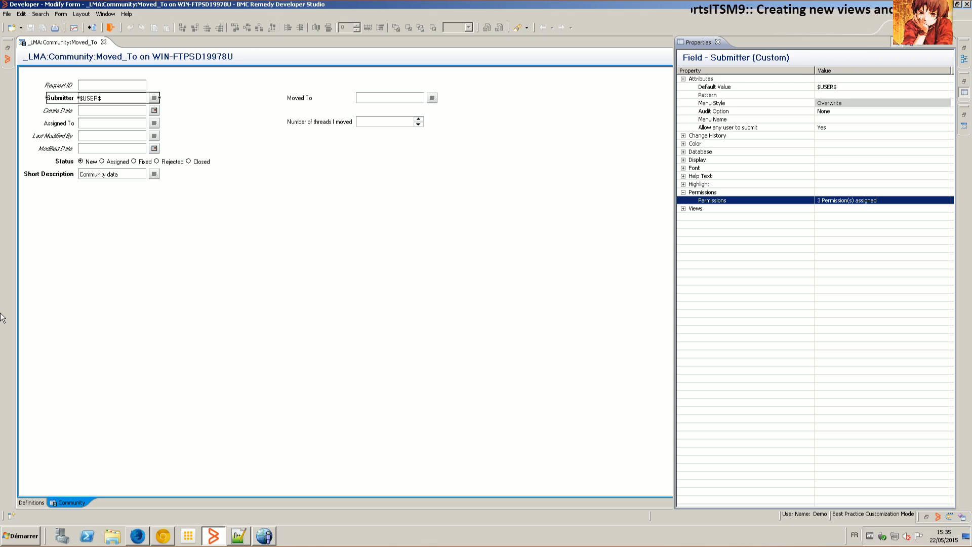
key("Tab")
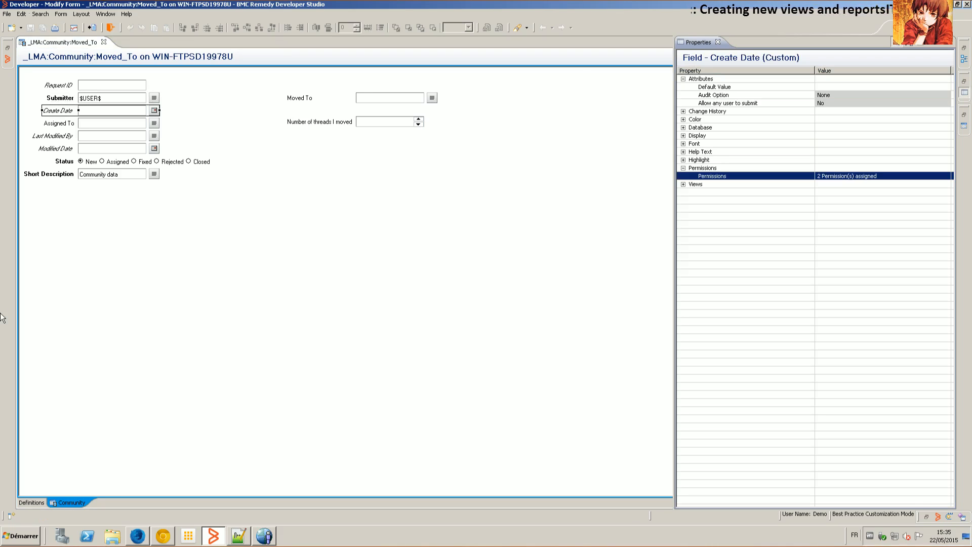
left_click(861, 176)
left_click(944, 176)
left_click(359, 228)
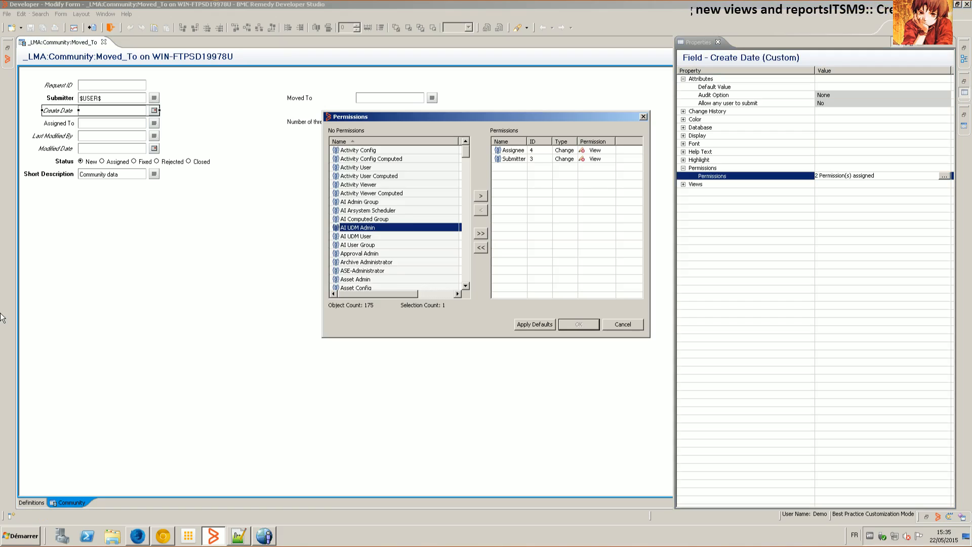
key("c")
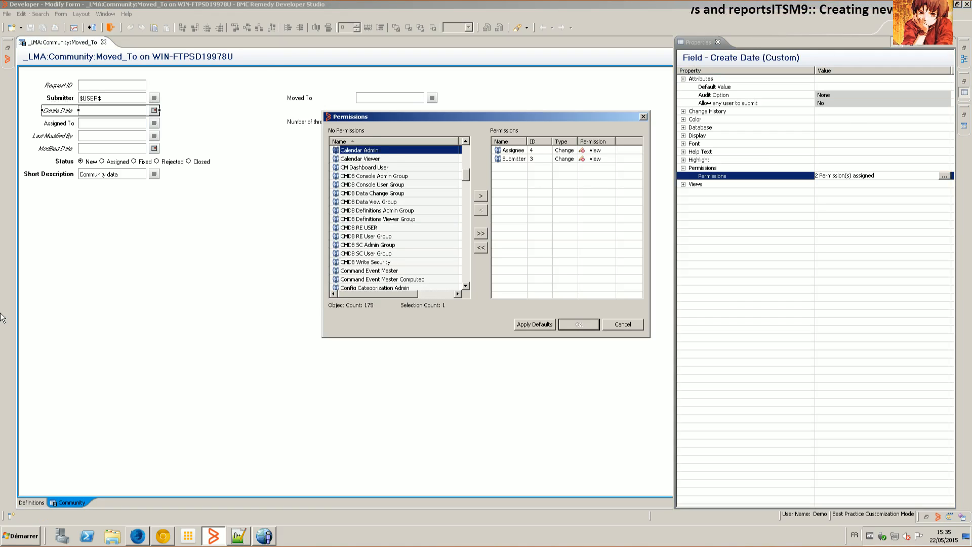
key("p")
double_click(351, 220)
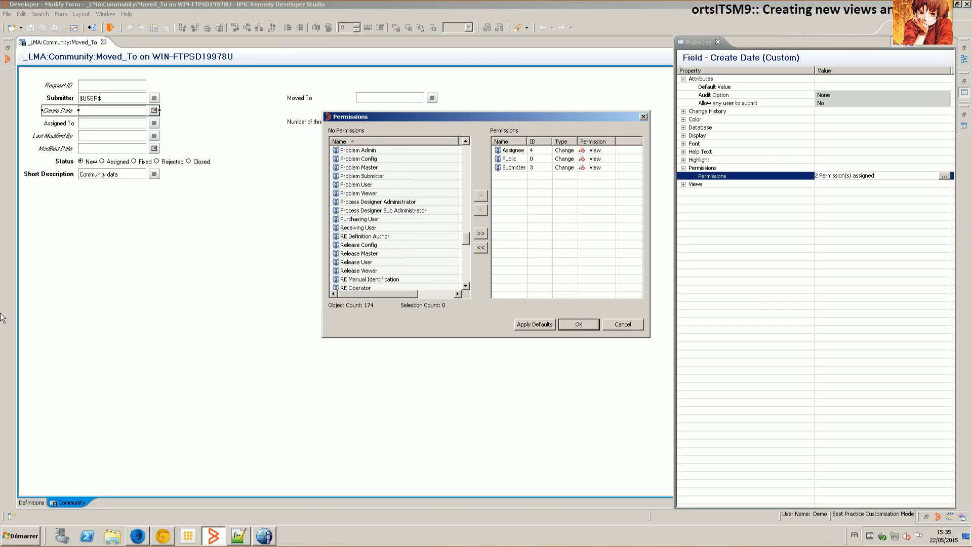
left_click(579, 324)
left_click(486, 350)
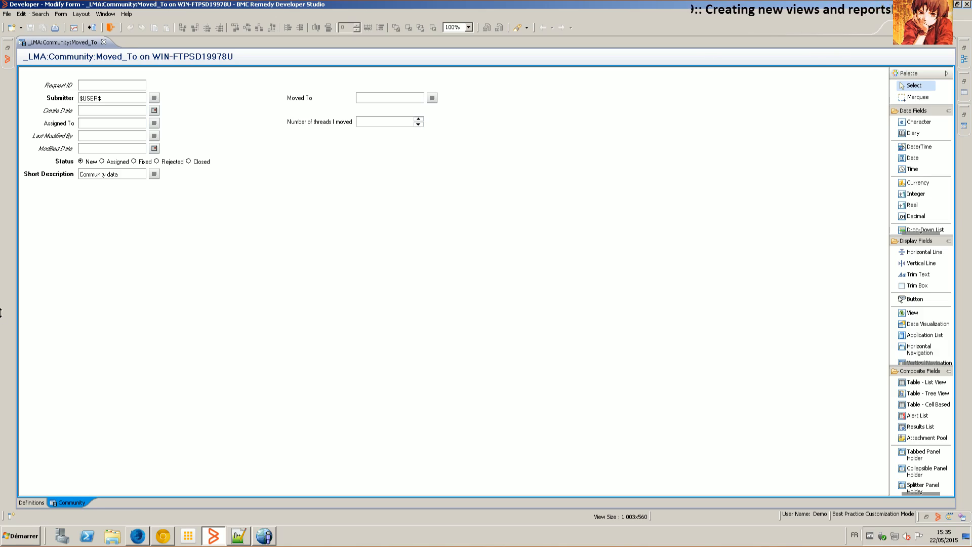
Step: Return to the report in Firefox and rerun its query by removing the Create Date column and adding it back after Submitter
key("alt+Tab")
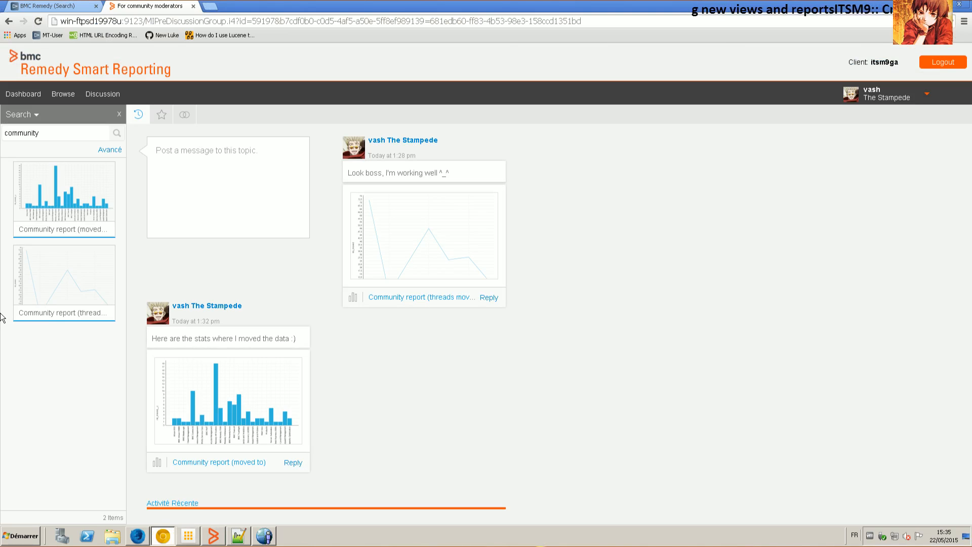
key("alt+Tab")
left_click(255, 394)
left_click(255, 394)
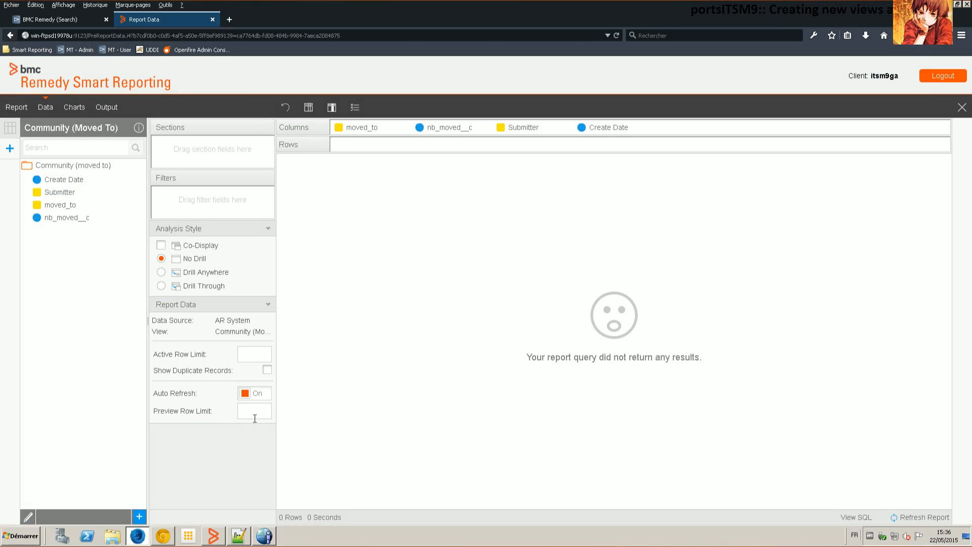
left_click_drag(605, 128, 134, 242)
left_click_drag(64, 180, 588, 128)
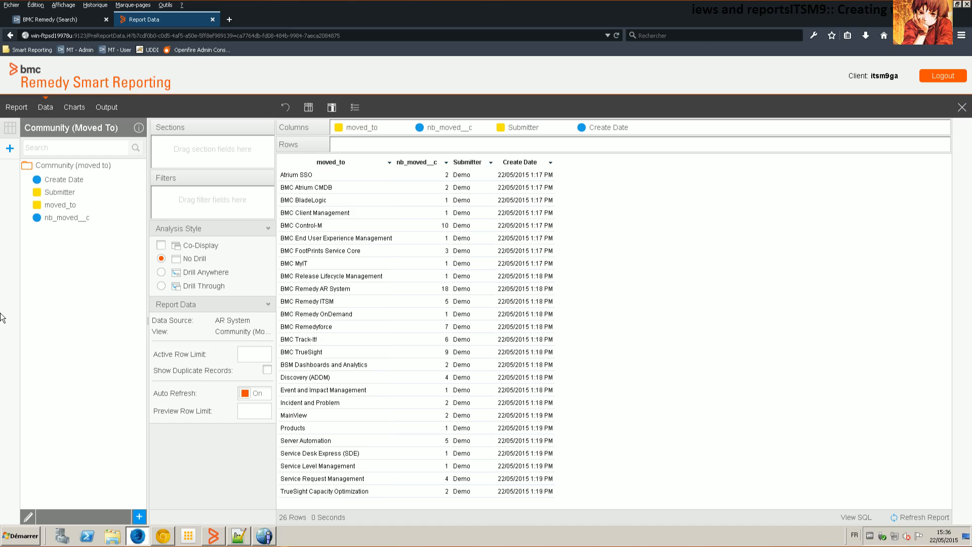
Step: Close the report editor with the changes saved and check the Submitter and Create Date columns in the output table
left_click(962, 107)
left_click(448, 316)
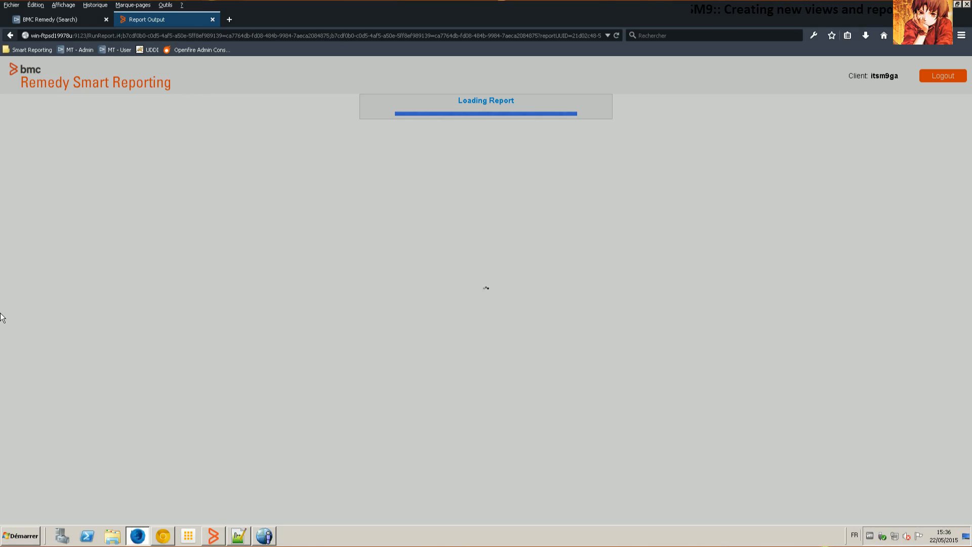
scroll(0, 318, "down", 6)
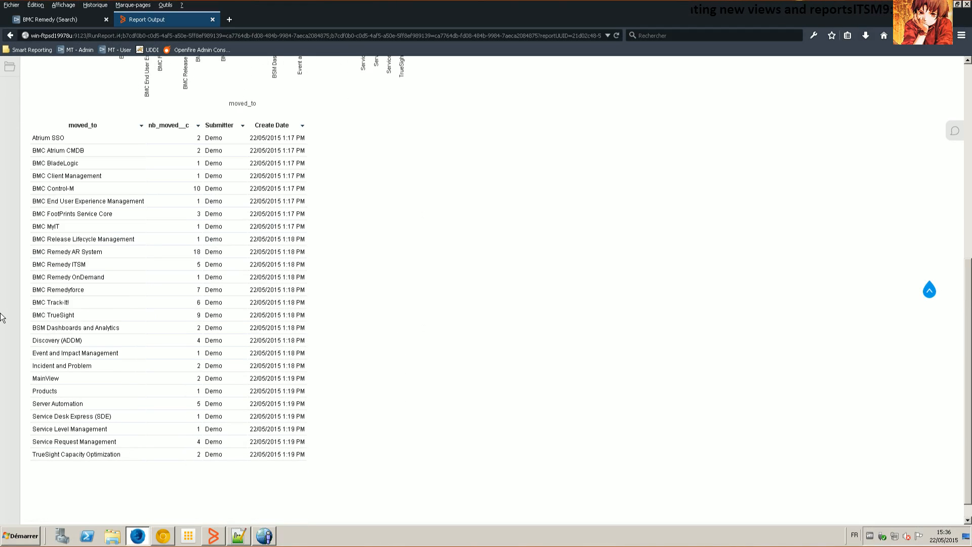
Step: Switch to the Chrome session, view the updated Community report (moved to) from the timeline, and close it
key("alt+Tab")
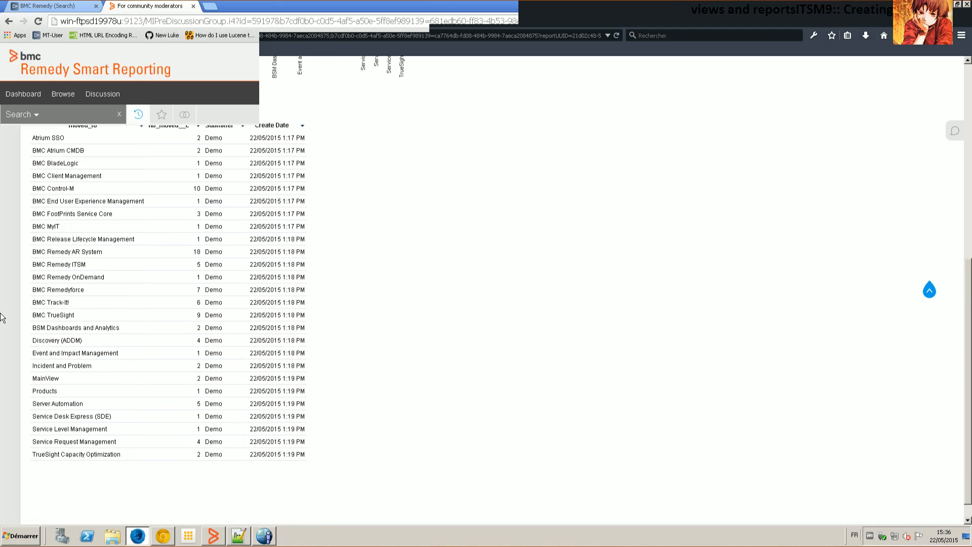
key("Return")
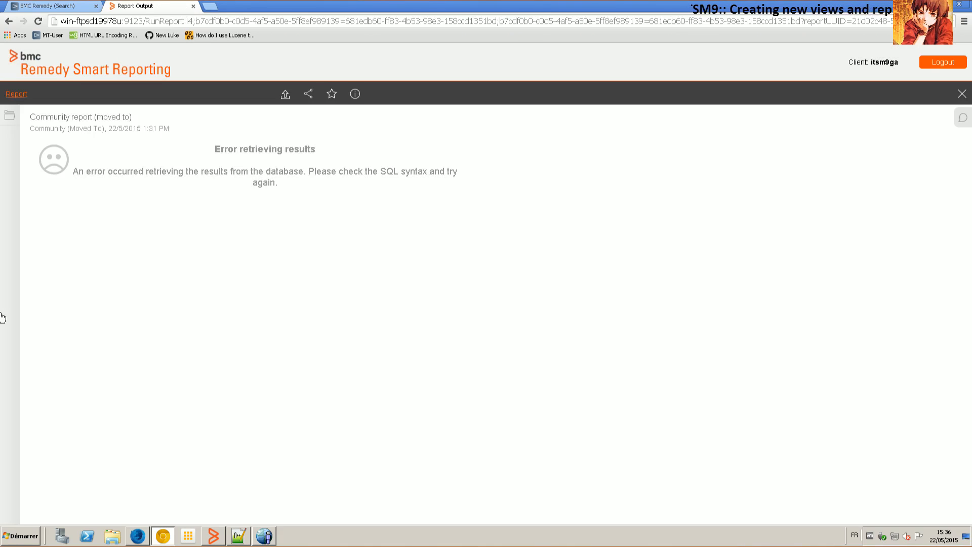
left_click(2, 318)
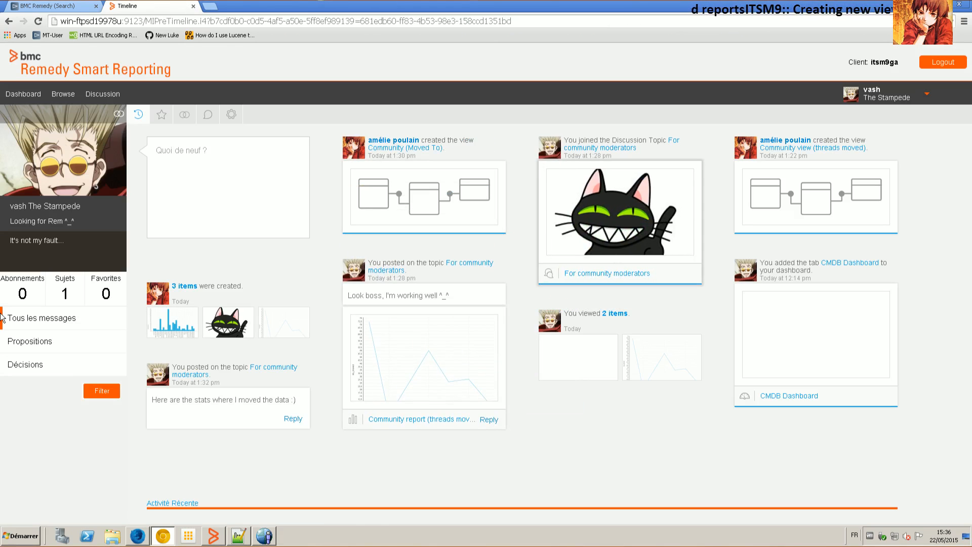
left_click(184, 324)
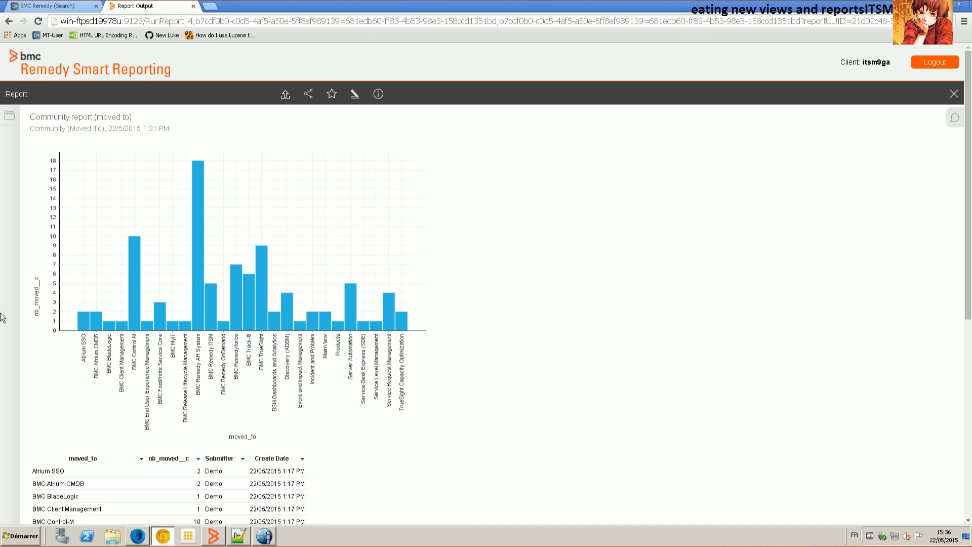
left_click(954, 94)
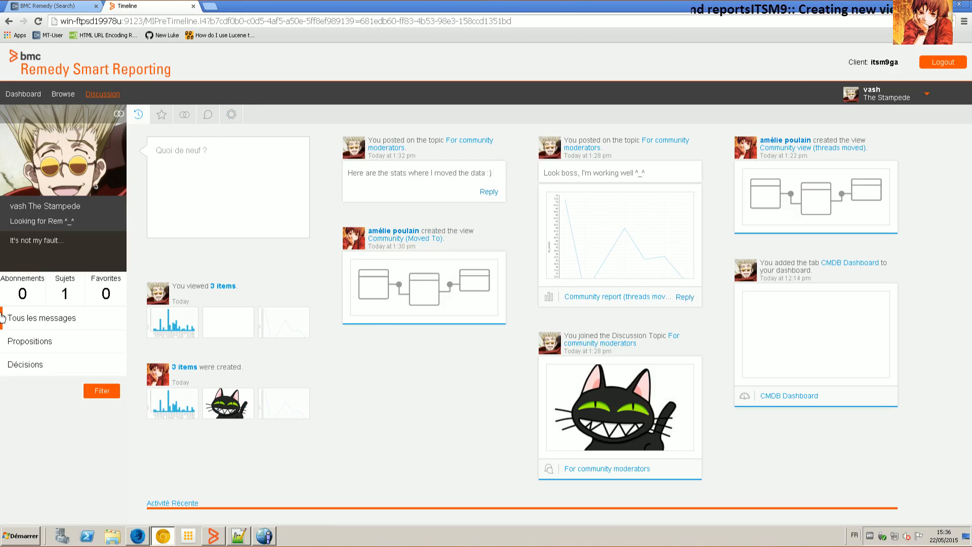
Step: Open the For community moderators discussion topic and write the message "You cheated and changed the report :("
left_click(103, 94)
left_click(228, 251)
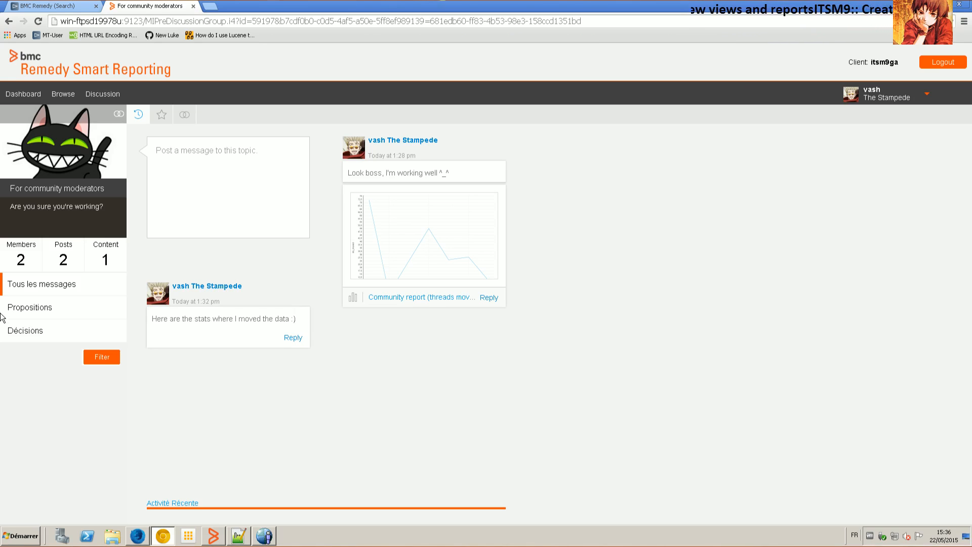
left_click_drag(295, 319, 151, 324)
left_click(193, 179)
type("You cheated an")
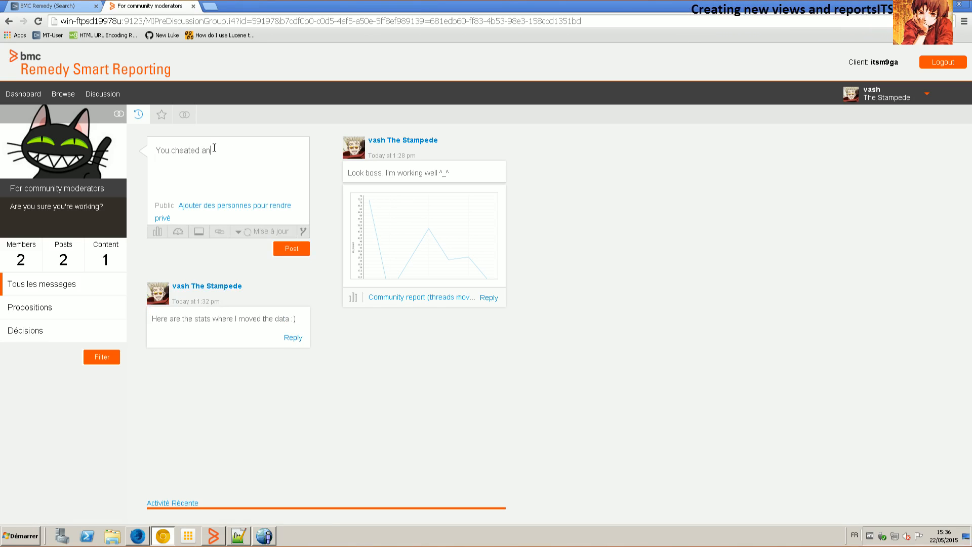
type("d changed the report :(")
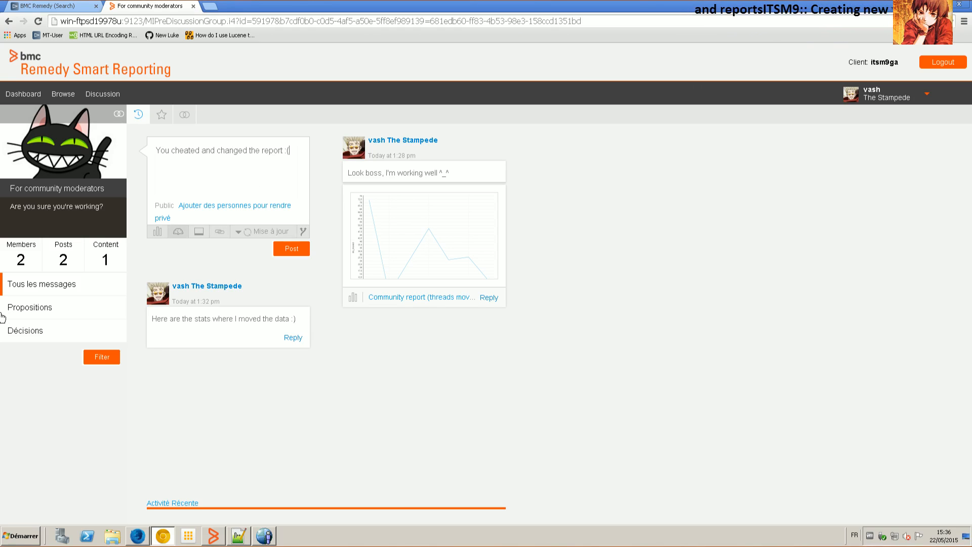
Step: Search the reports for "community", attach Community report (moved to) to the message, and post it
left_click(158, 231)
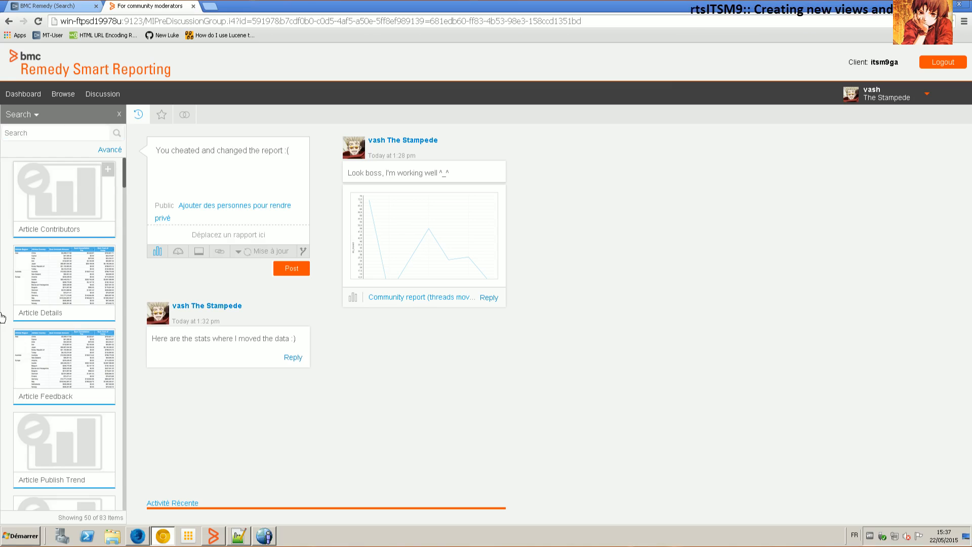
left_click(59, 130)
type("c")
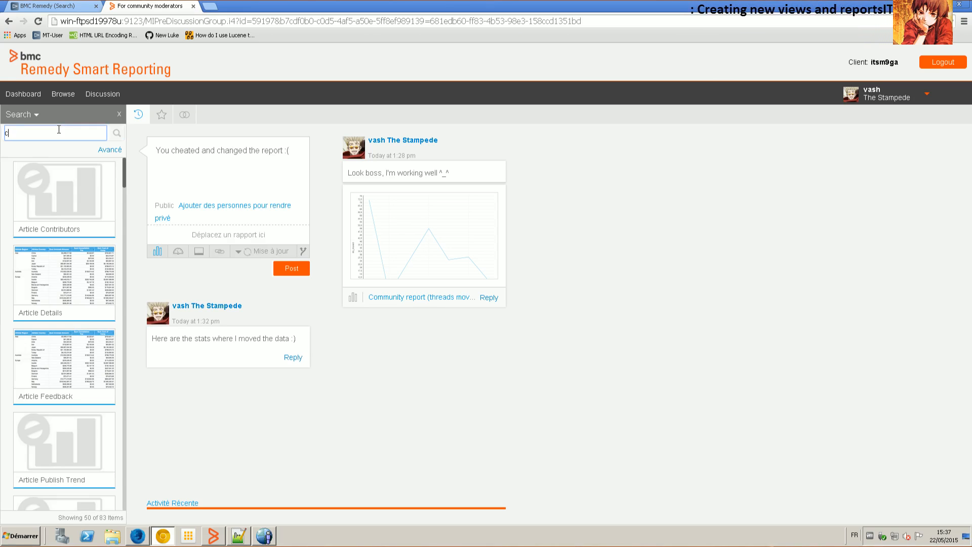
type("ommunity")
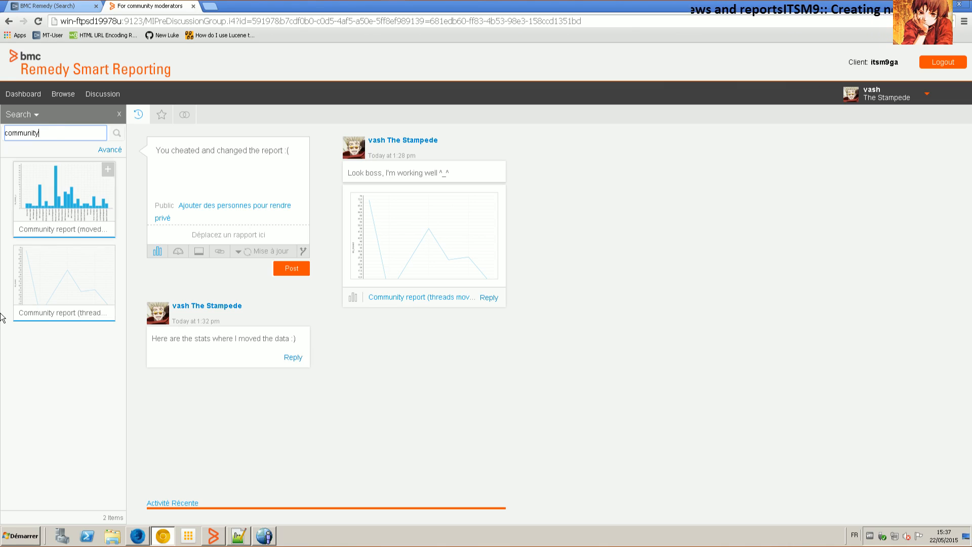
left_click_drag(64, 195, 230, 170)
left_click(291, 268)
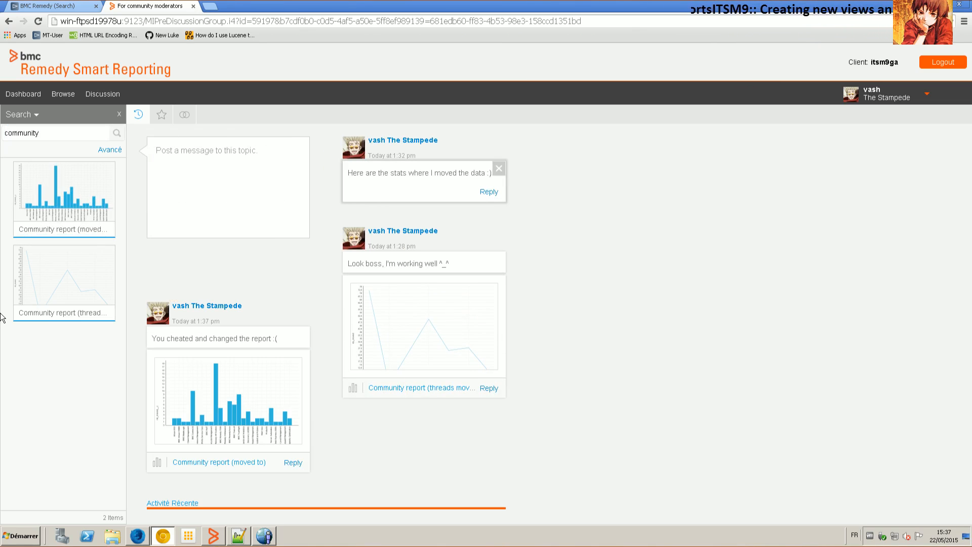
Step: Open Community report (moved to) from the new post, review its chart and table, and close the report
left_click(219, 462)
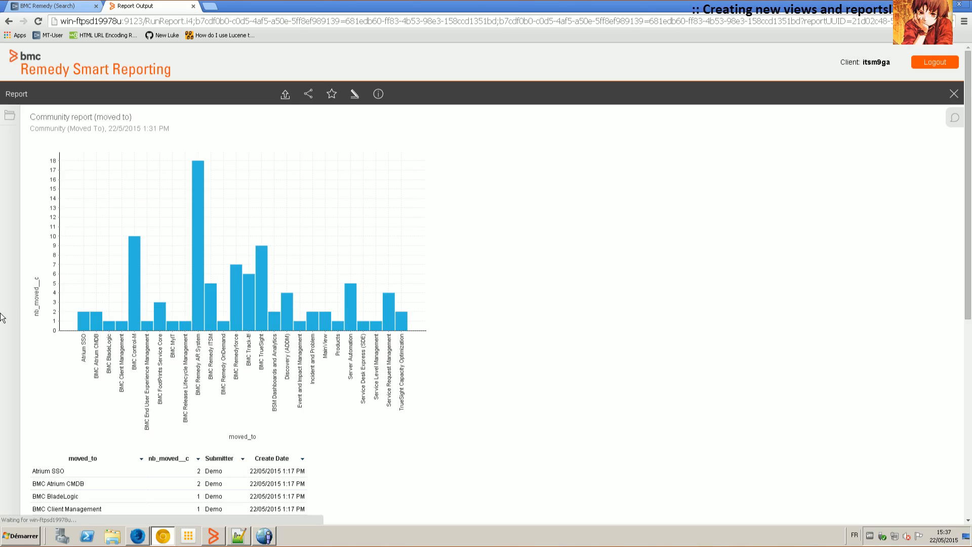
scroll(1, 318, "down", 6)
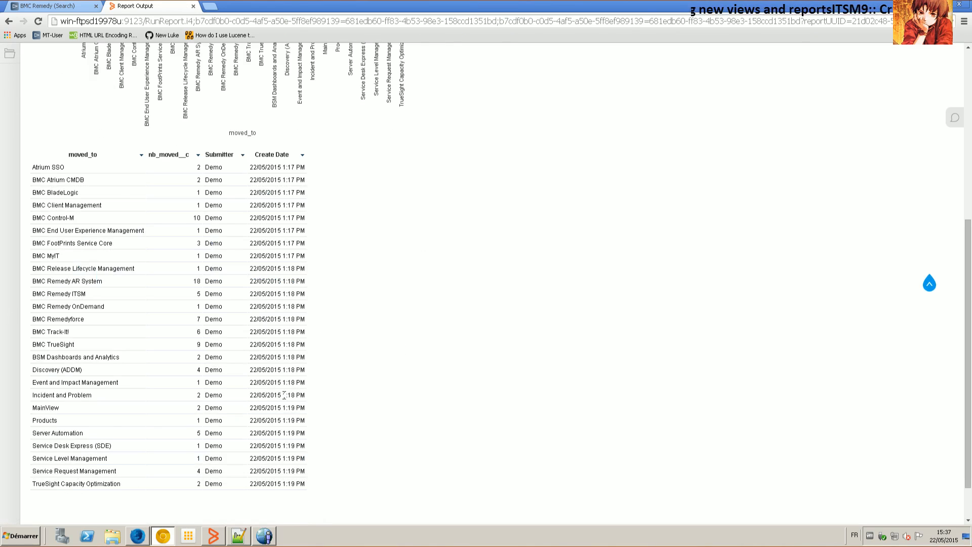
scroll(1, 318, "up", 6)
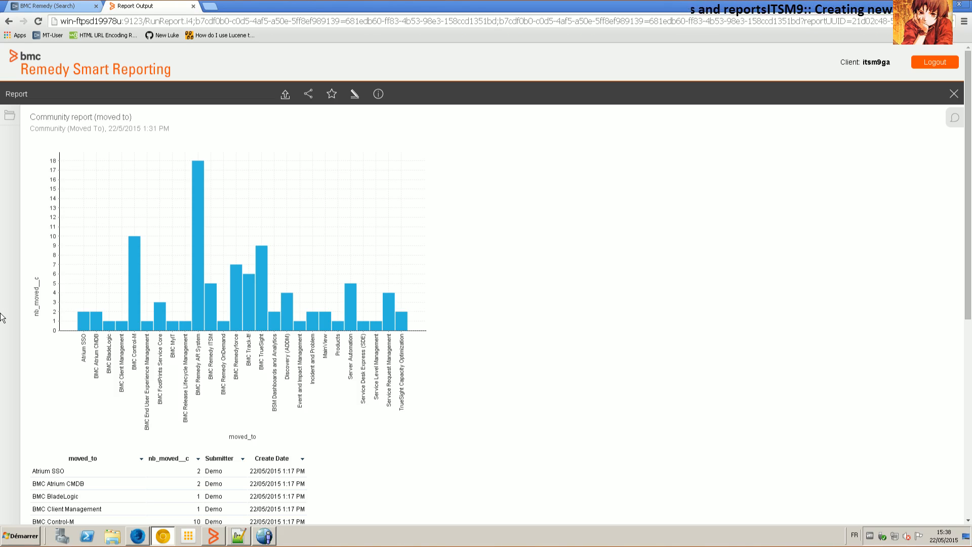
left_click(954, 93)
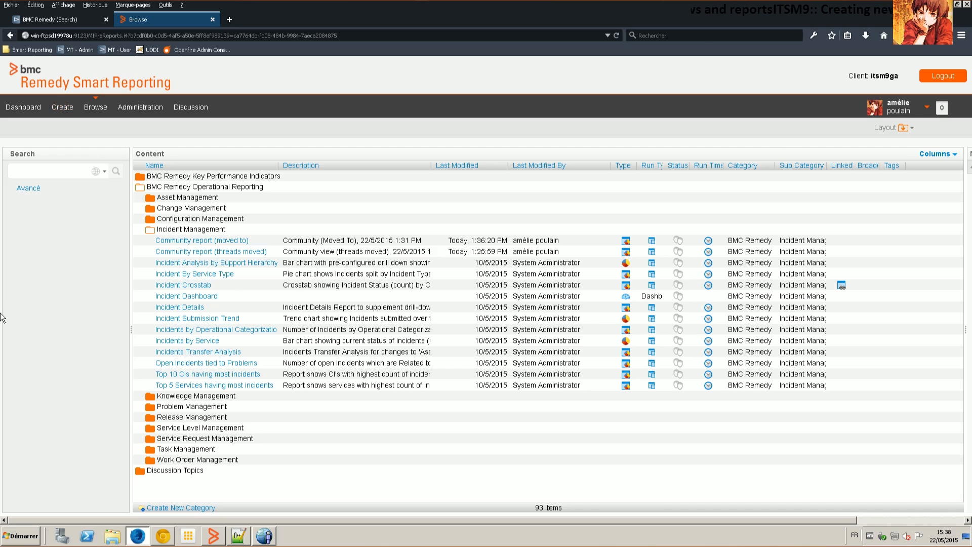
Step: In Firefox, create a new standard dashboard tab
left_click(62, 108)
mouse_move(94, 164)
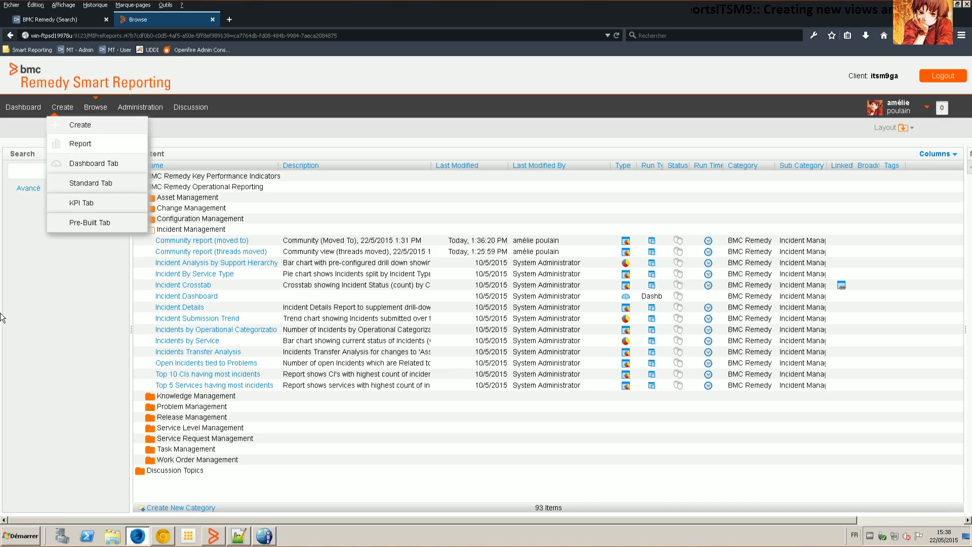
left_click(90, 183)
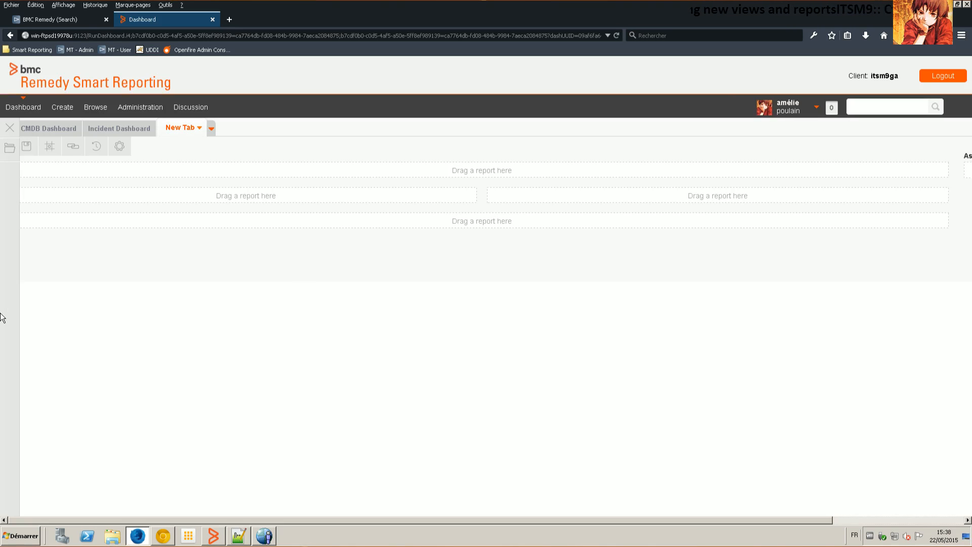
Step: Find the community reports and place Community report (moved to) across the dashboard's full width, with Community report (threads moved) in the half-width area below
left_click(1, 317)
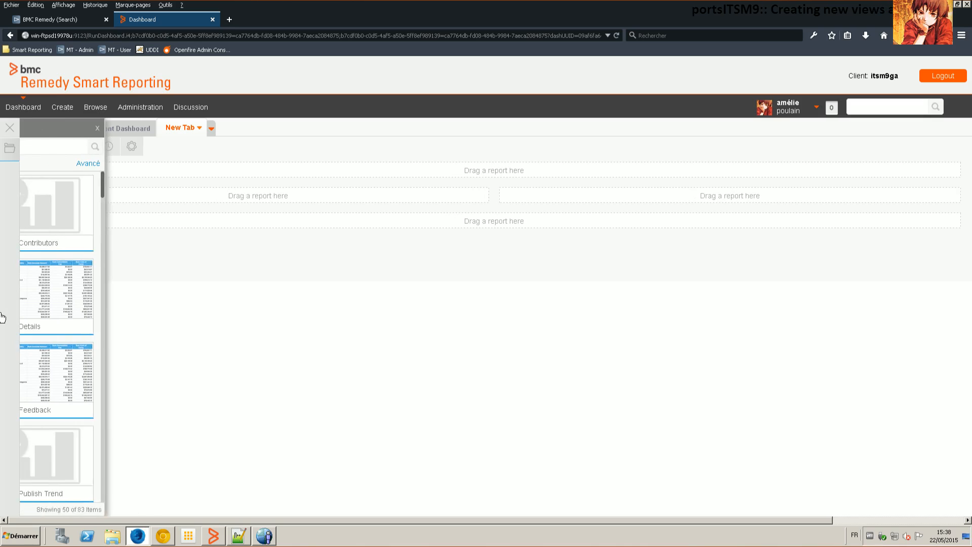
type("commun")
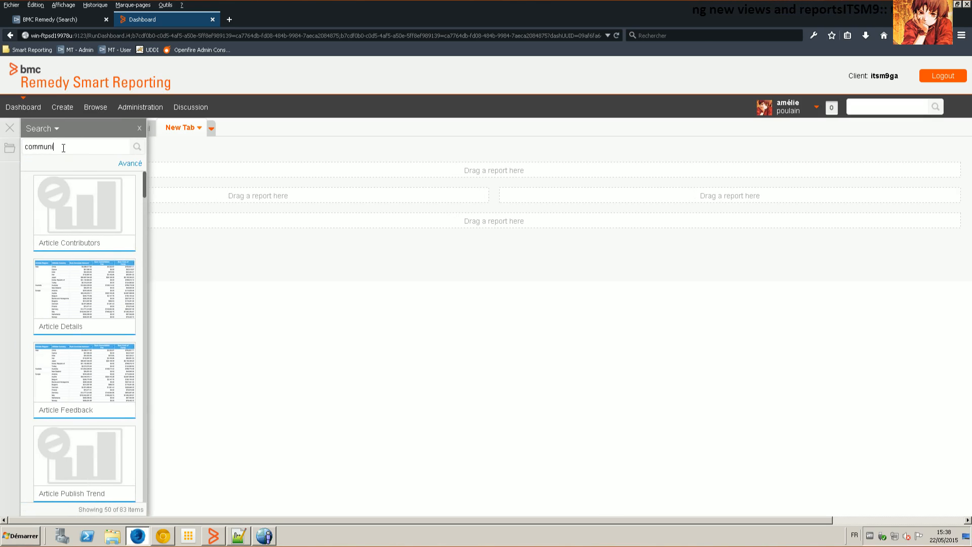
left_click_drag(84, 213, 609, 175)
left_click_drag(84, 296, 278, 350)
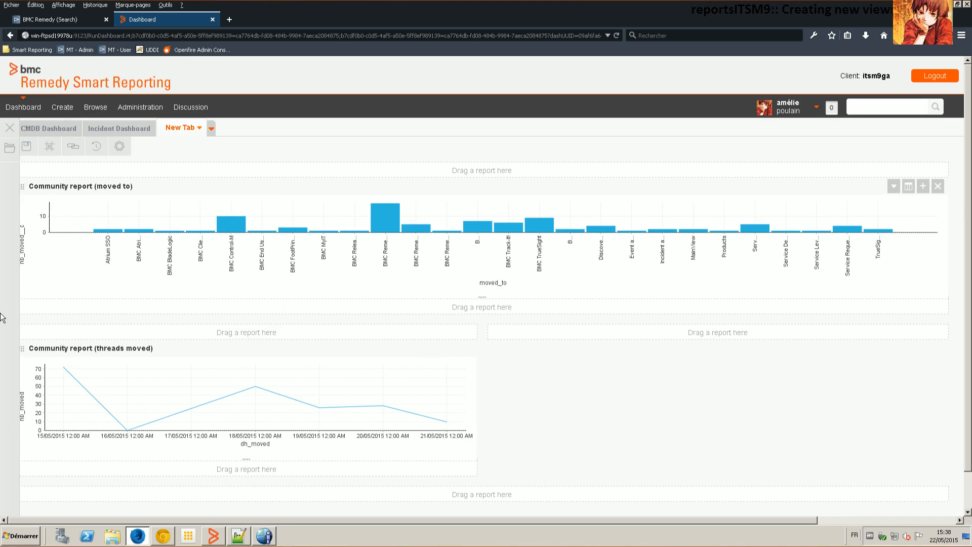
right_click(157, 223)
left_click(748, 228)
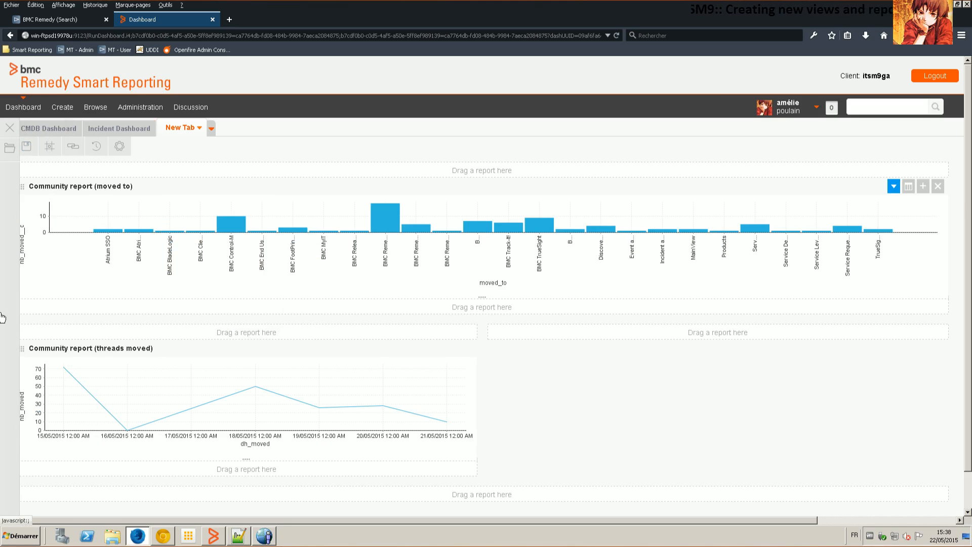
left_click(894, 186)
mouse_move(901, 214)
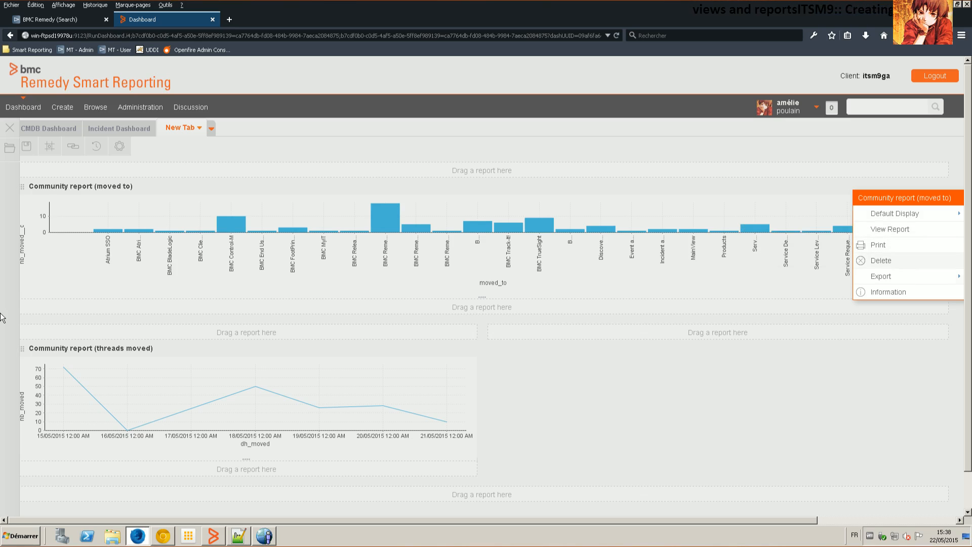
left_click(734, 255)
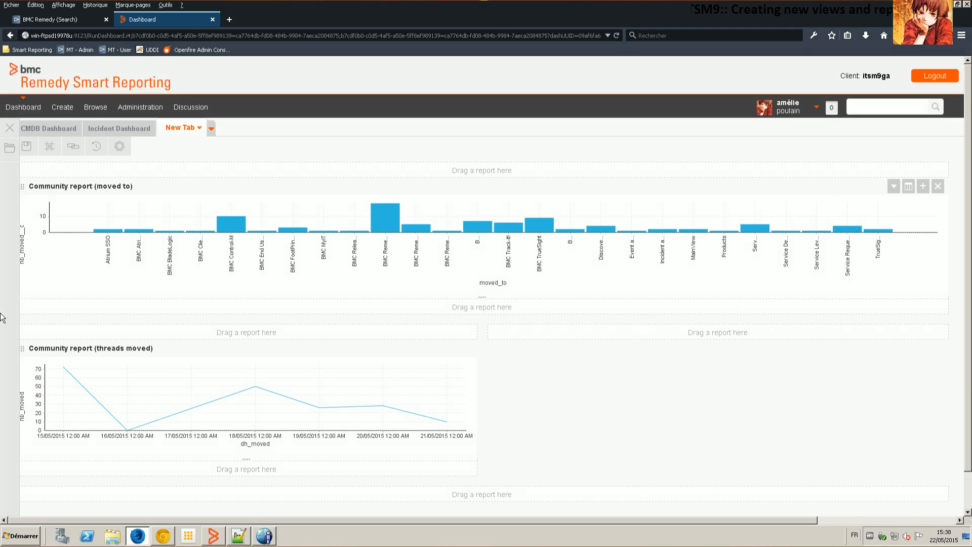
Step: Save the New Tab dashboard as a draft under BMC Remedy Operational Reporting, Draft Contents, with Public access
mouse_move(388, 224)
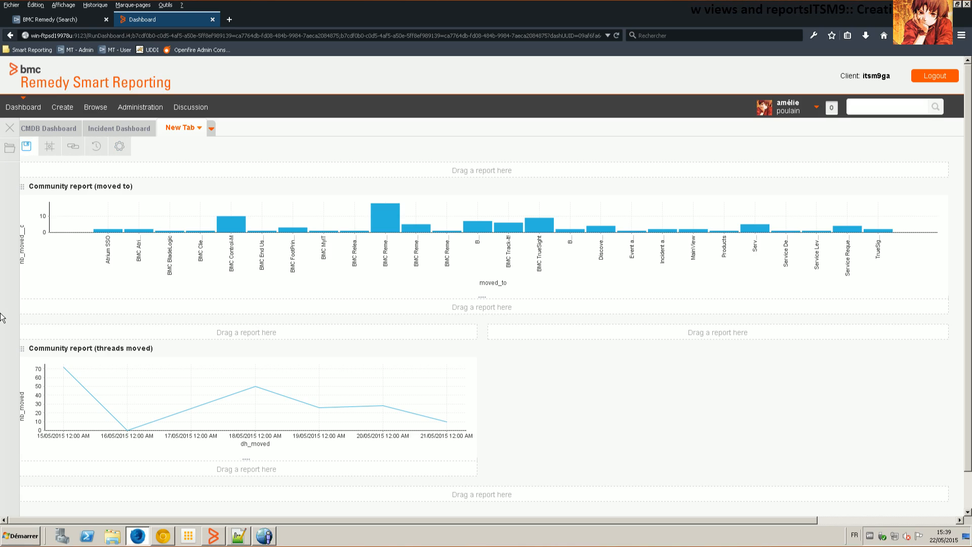
left_click(27, 147)
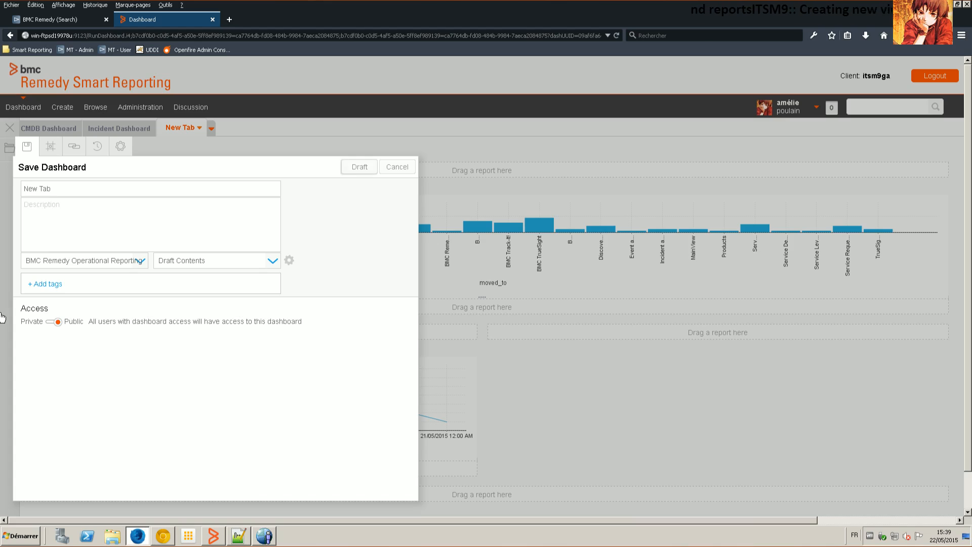
left_click(359, 168)
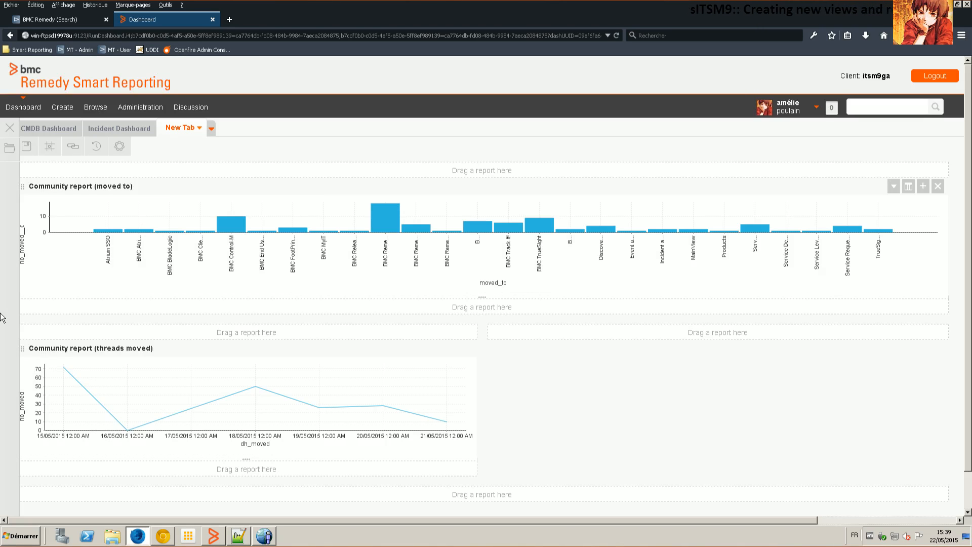